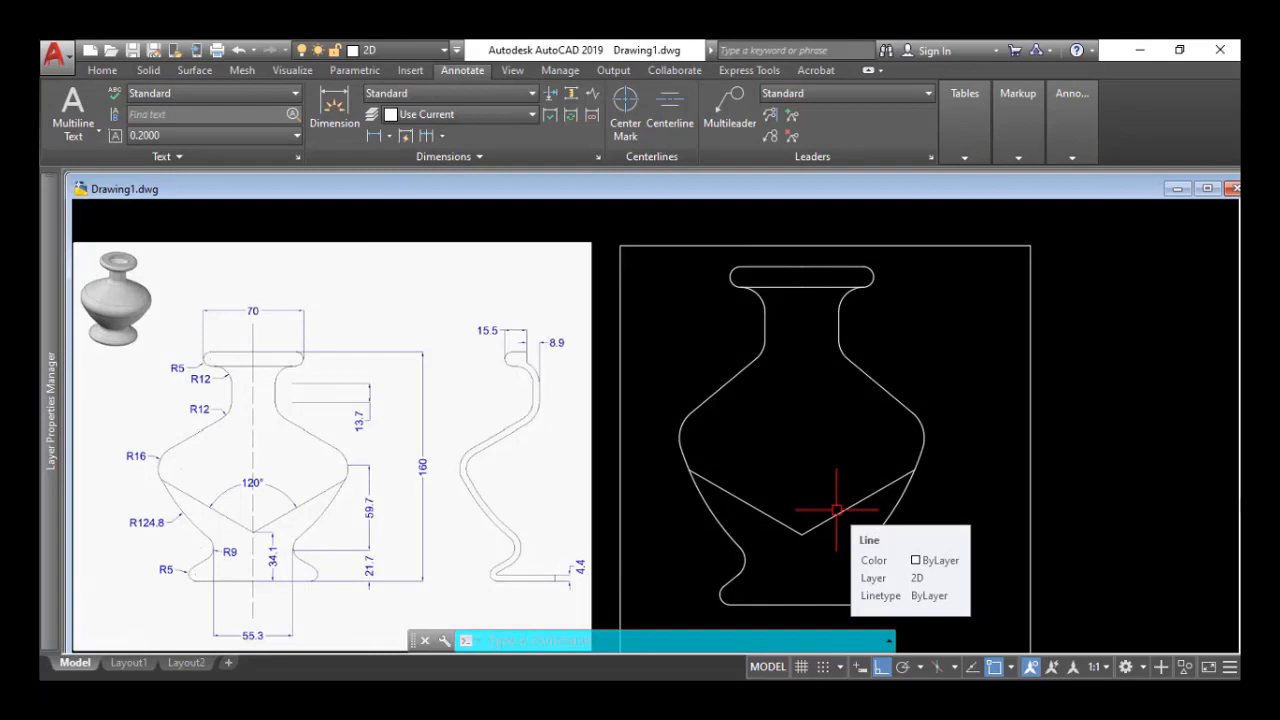
Set the 2D layer's color to magenta.
click(445, 50)
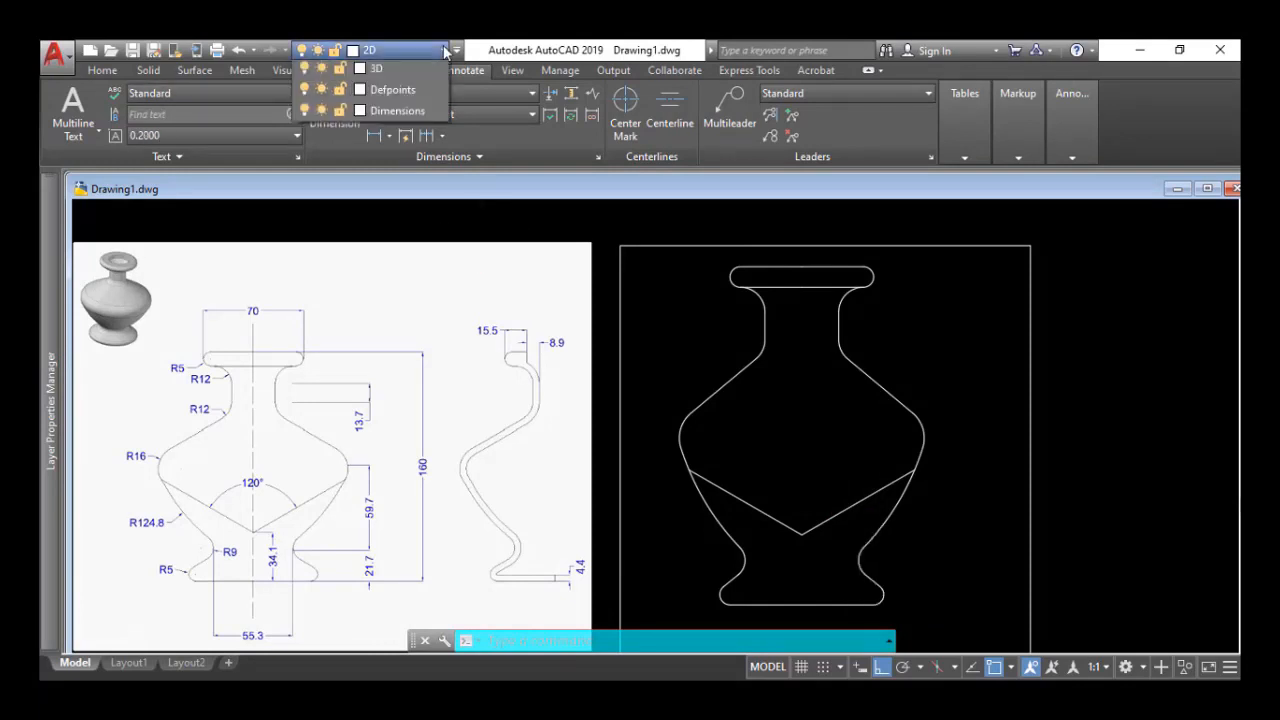
click(443, 49)
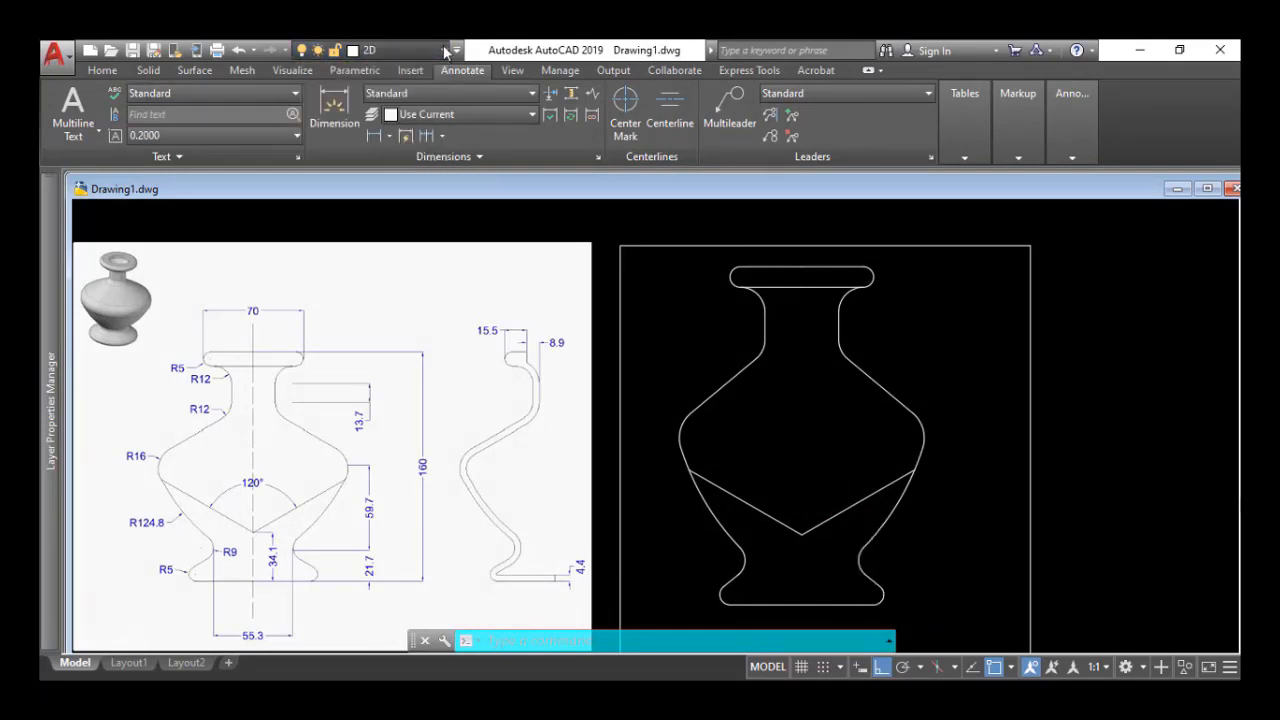
mouse_move(44, 294)
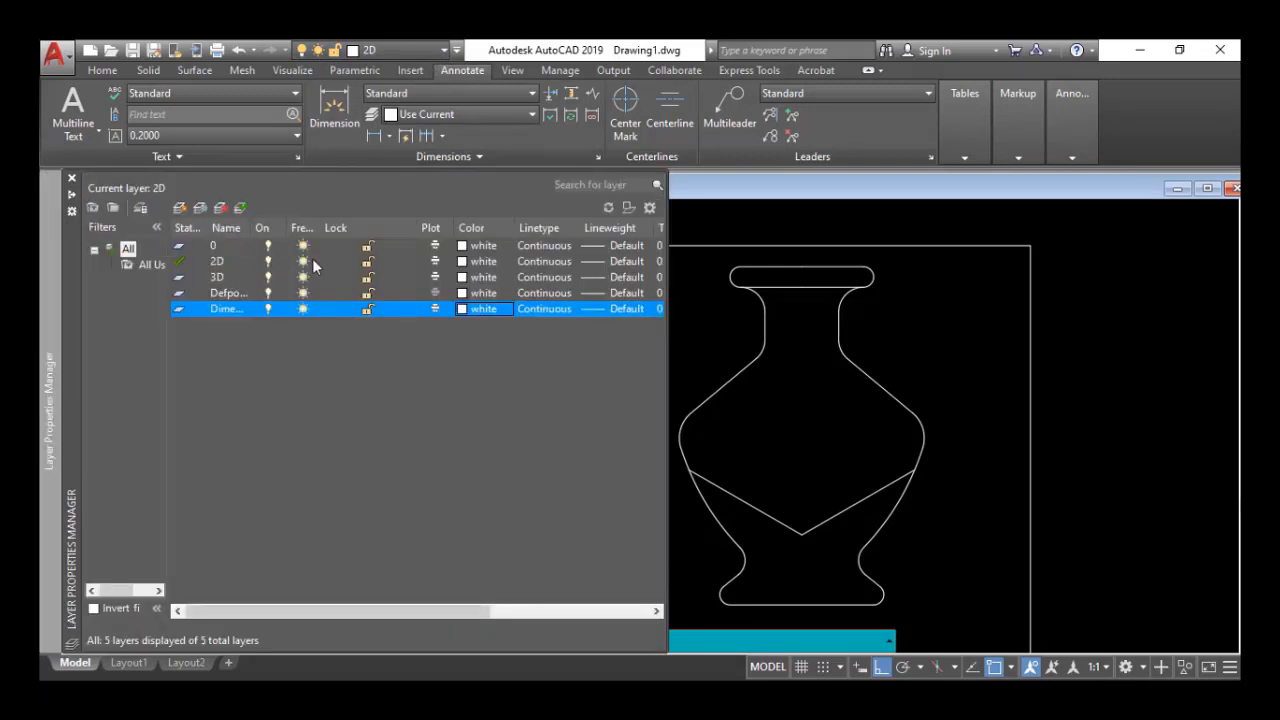
click(462, 261)
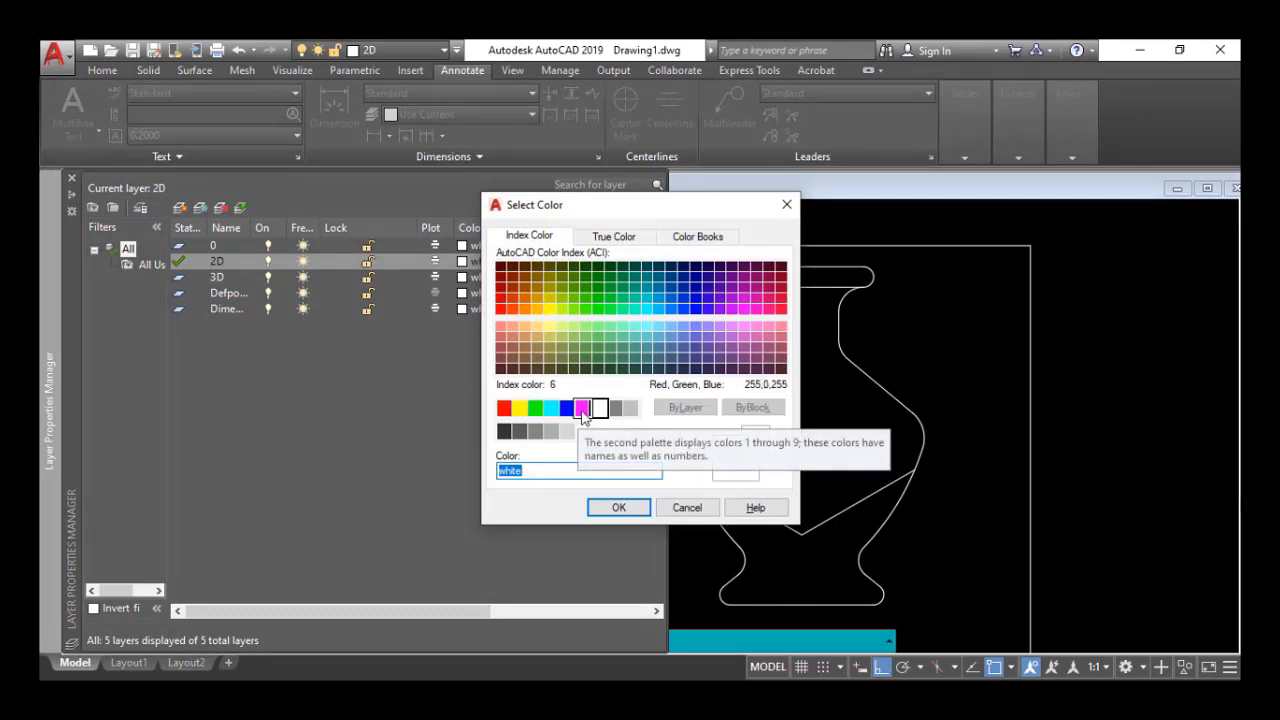
click(581, 408)
click(617, 507)
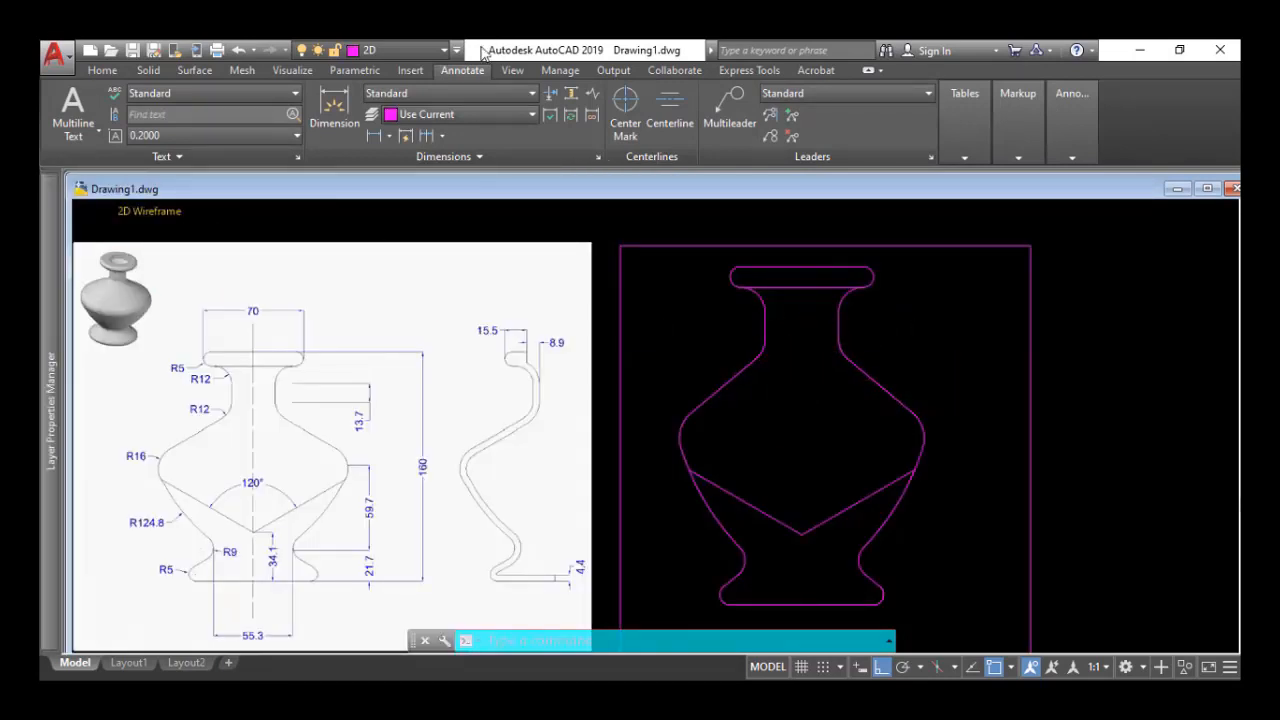
click(446, 52)
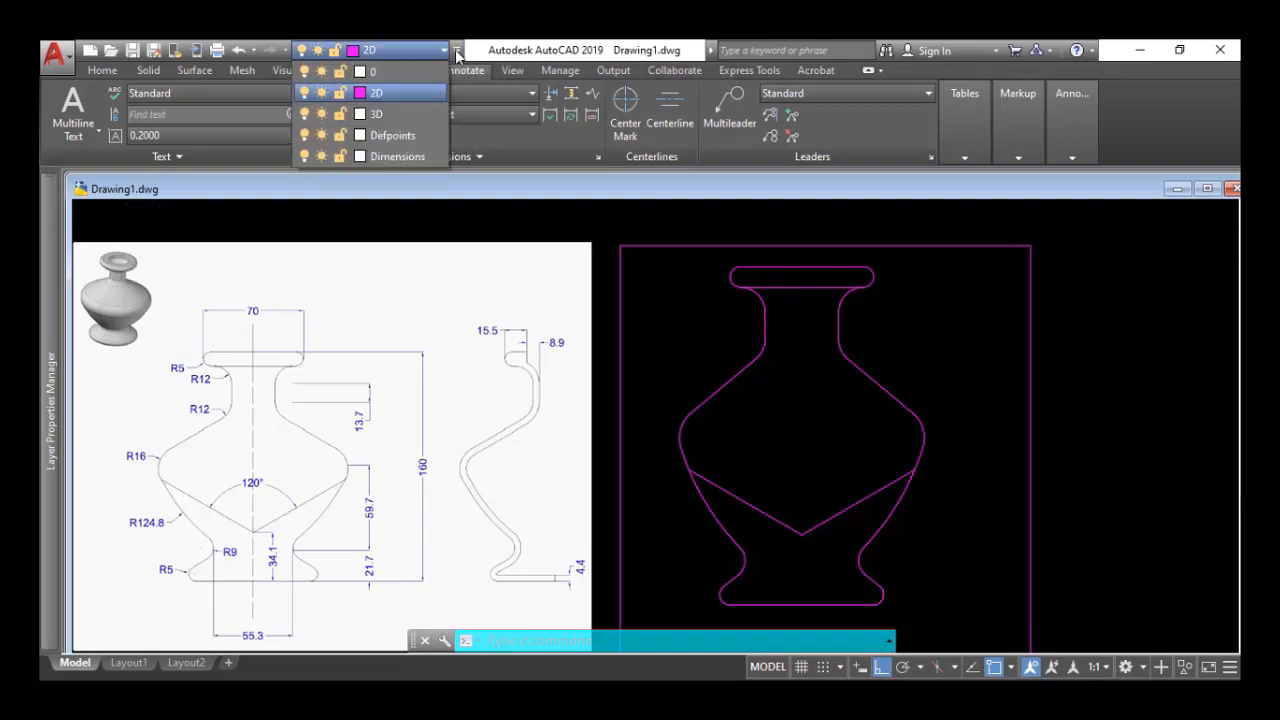
click(456, 53)
click(456, 52)
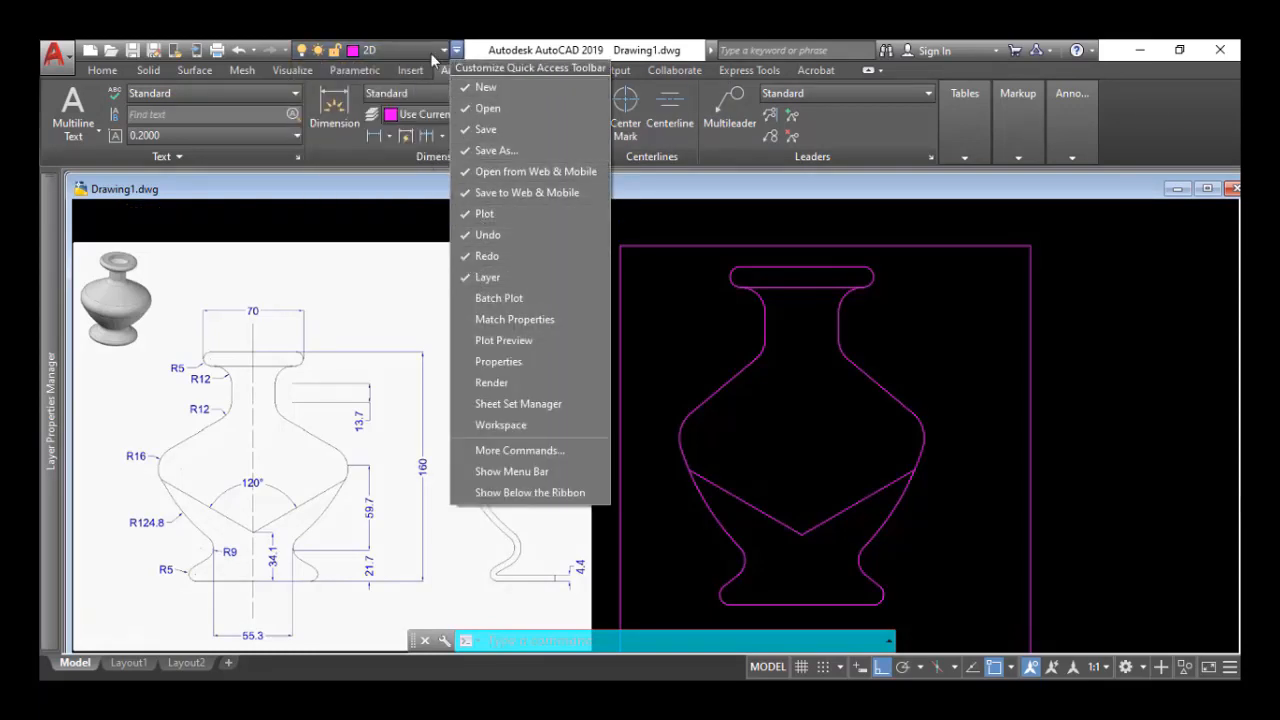
click(457, 46)
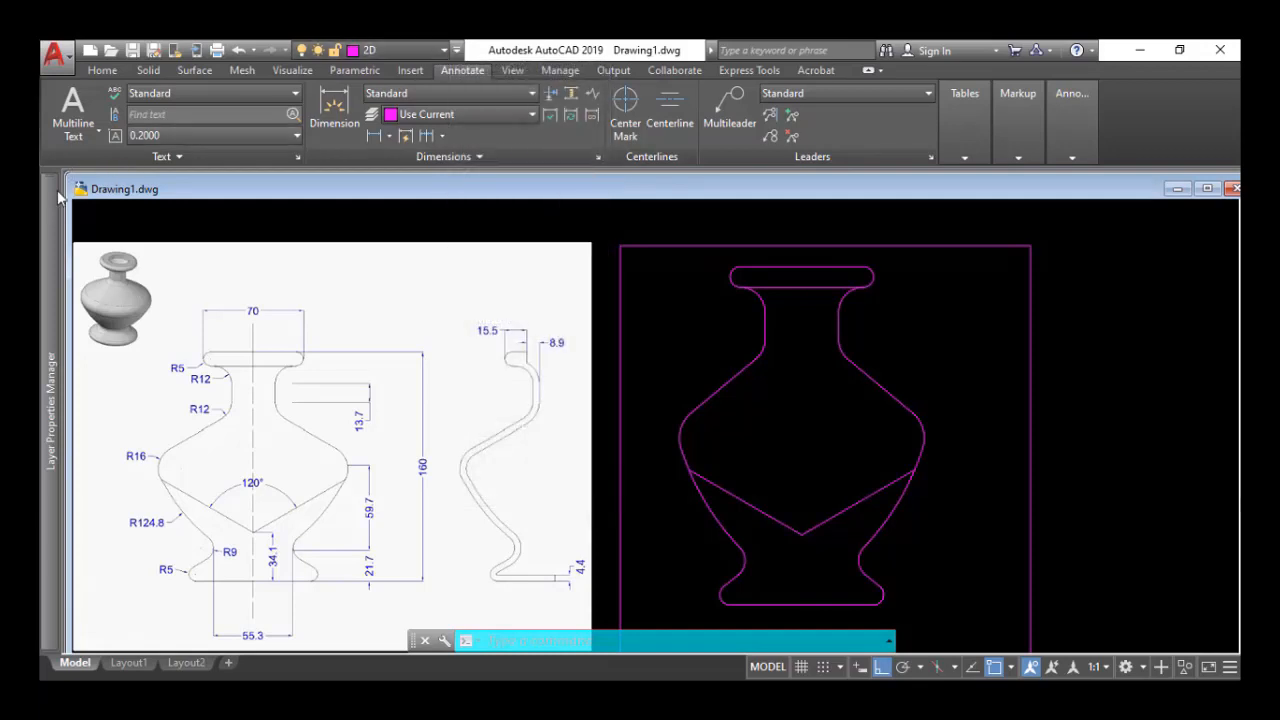
Make the Dimensions layer current and set its color to cyan.
mouse_move(47, 220)
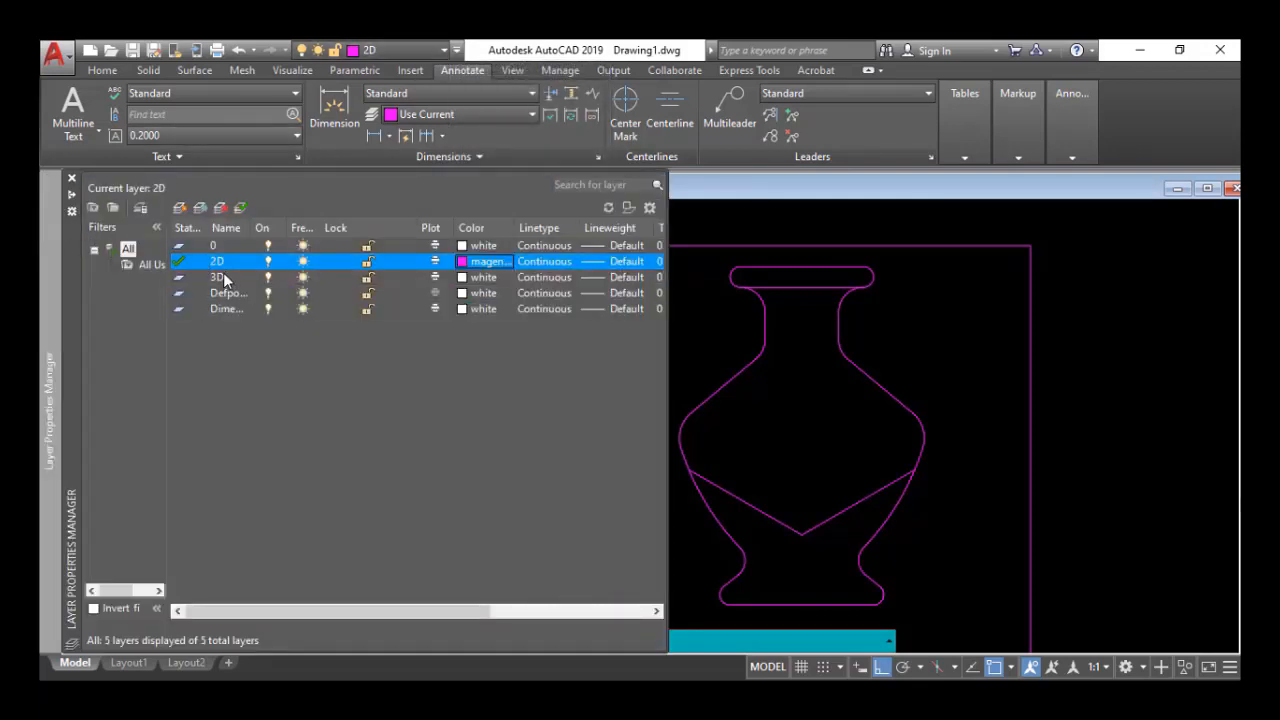
click(178, 312)
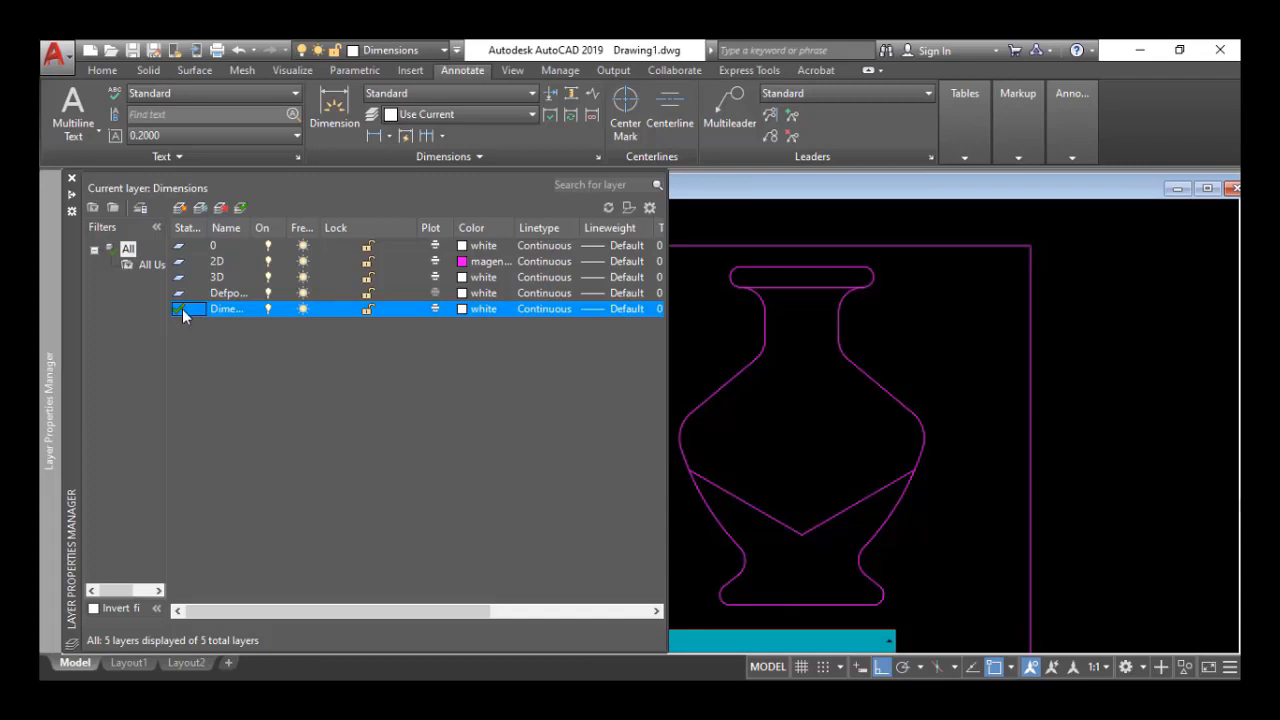
double_click(181, 262)
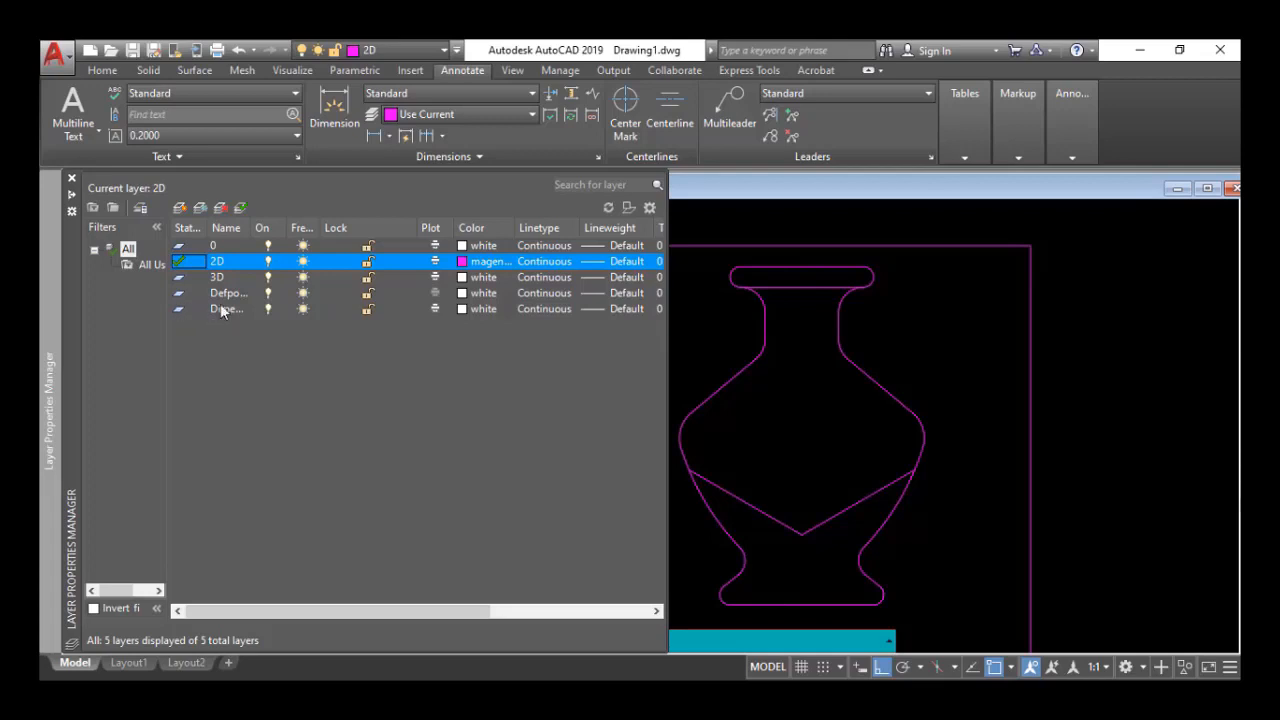
double_click(179, 310)
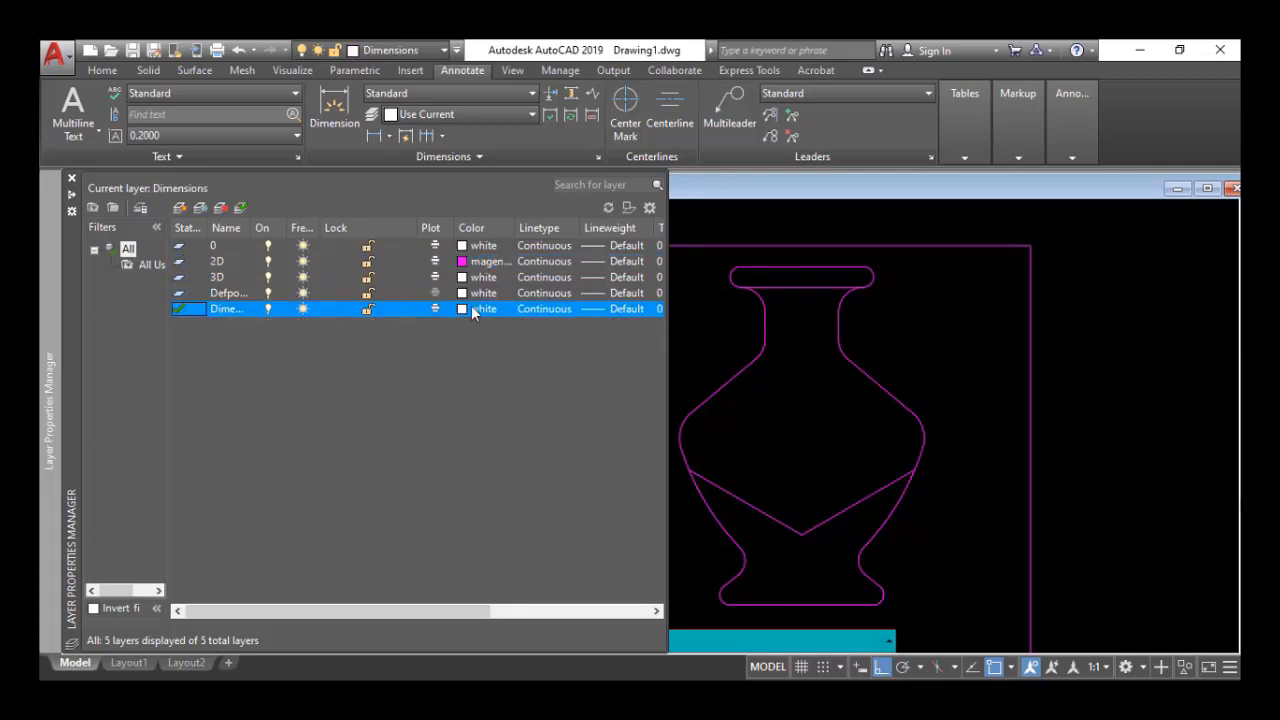
click(474, 310)
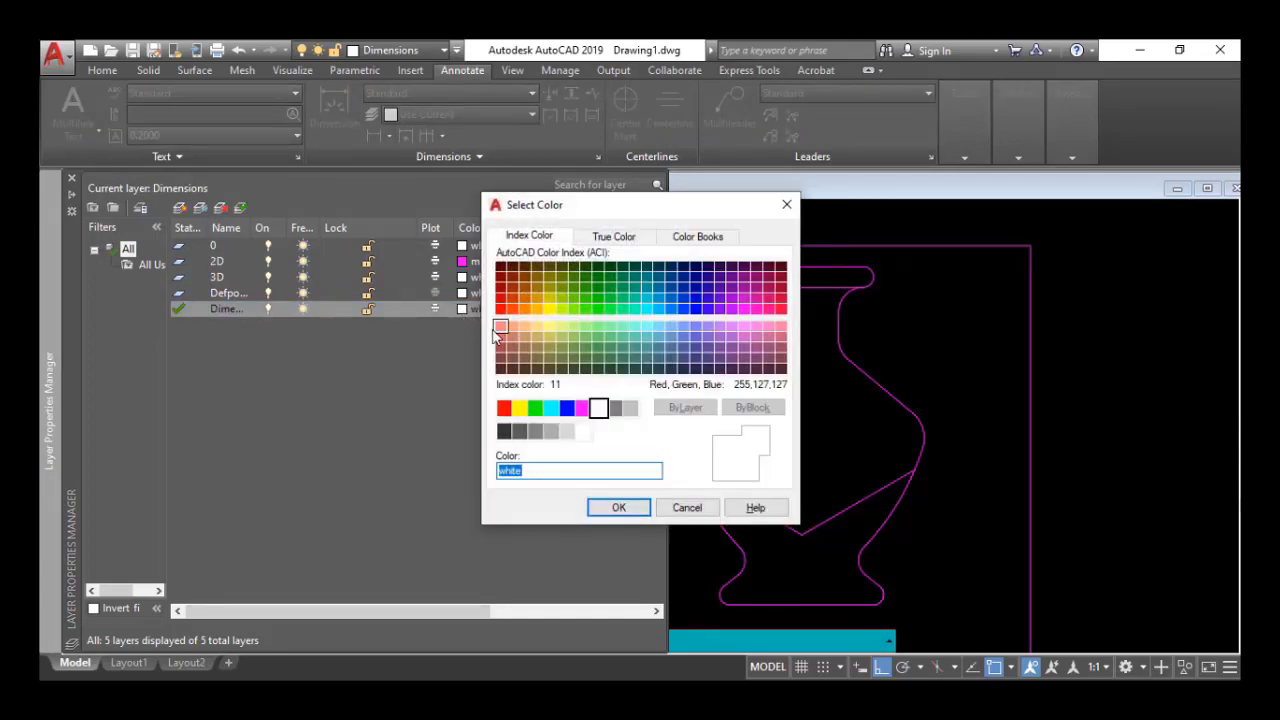
click(619, 507)
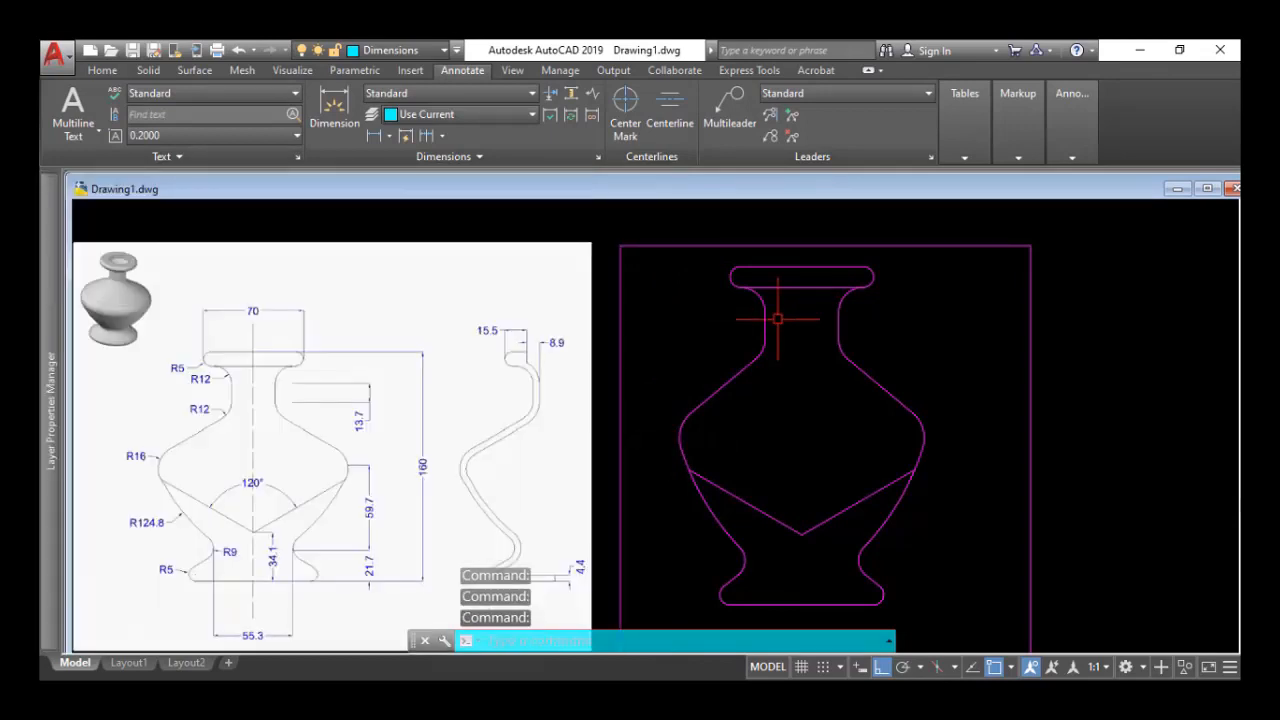
Set the 3D layer's color to blue.
scroll(765, 345, down, 2)
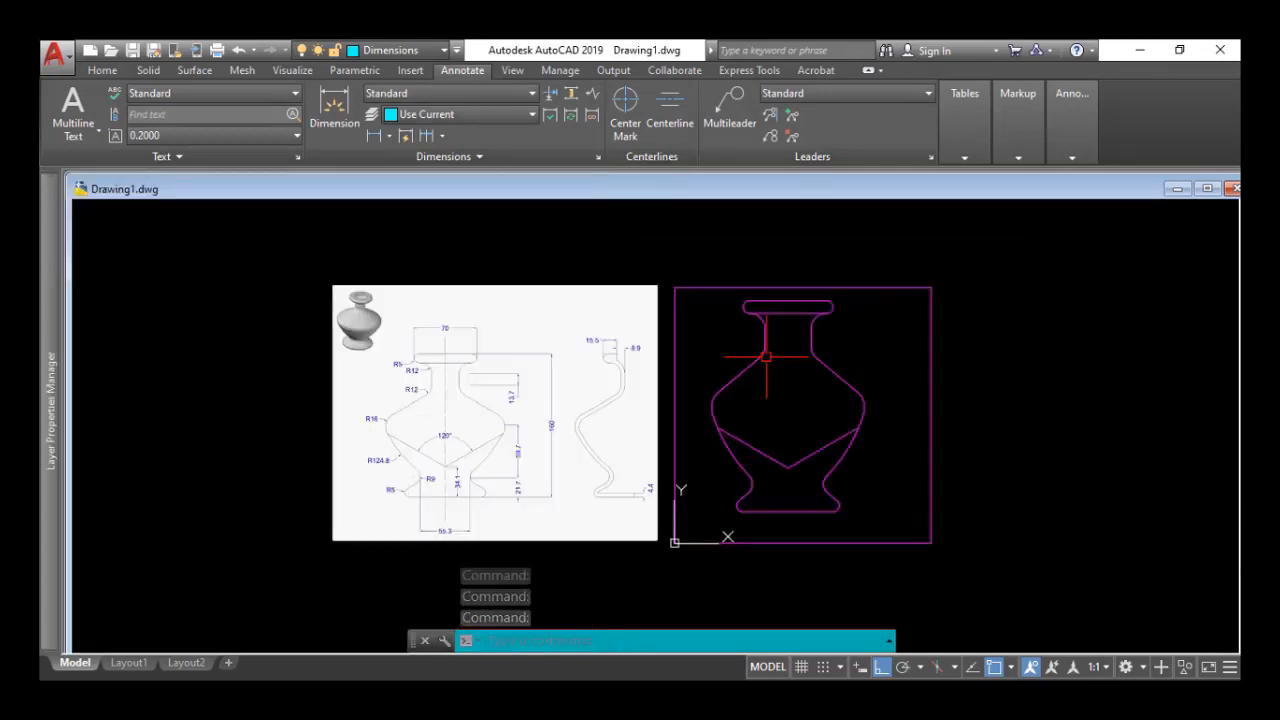
middle_drag(752, 350, 635, 328)
scroll(665, 333, up, 2)
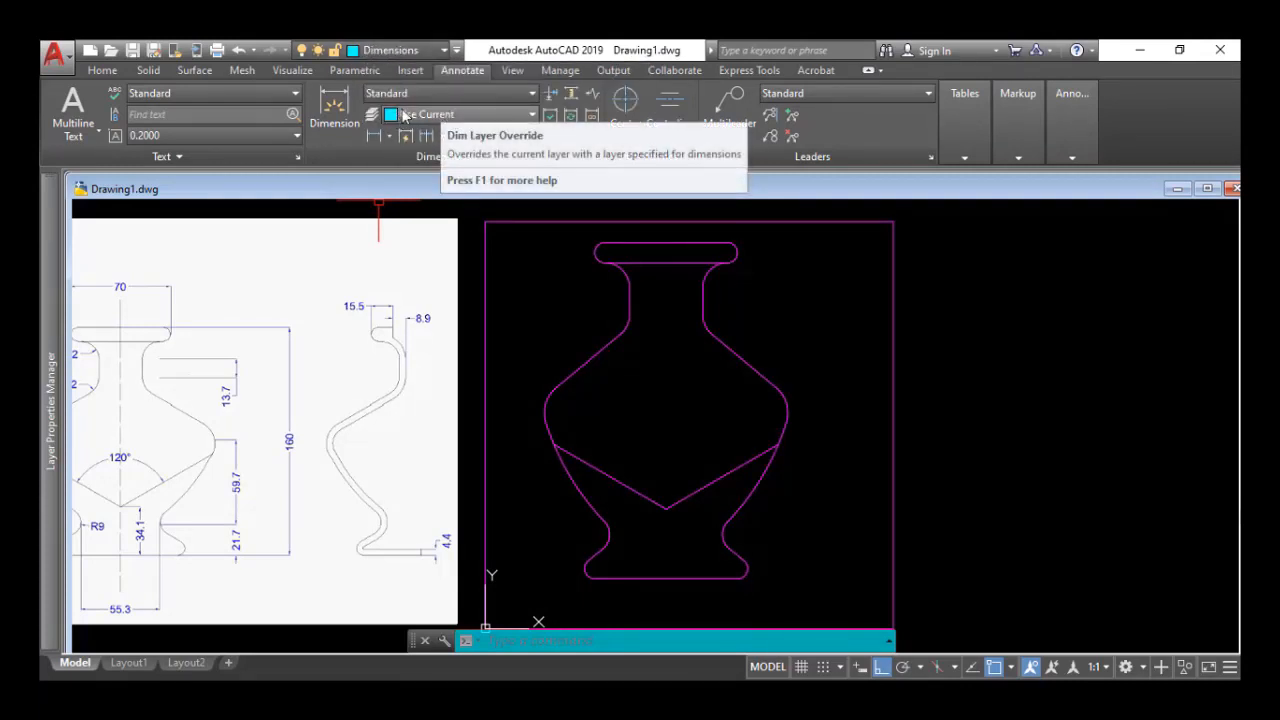
mouse_move(48, 210)
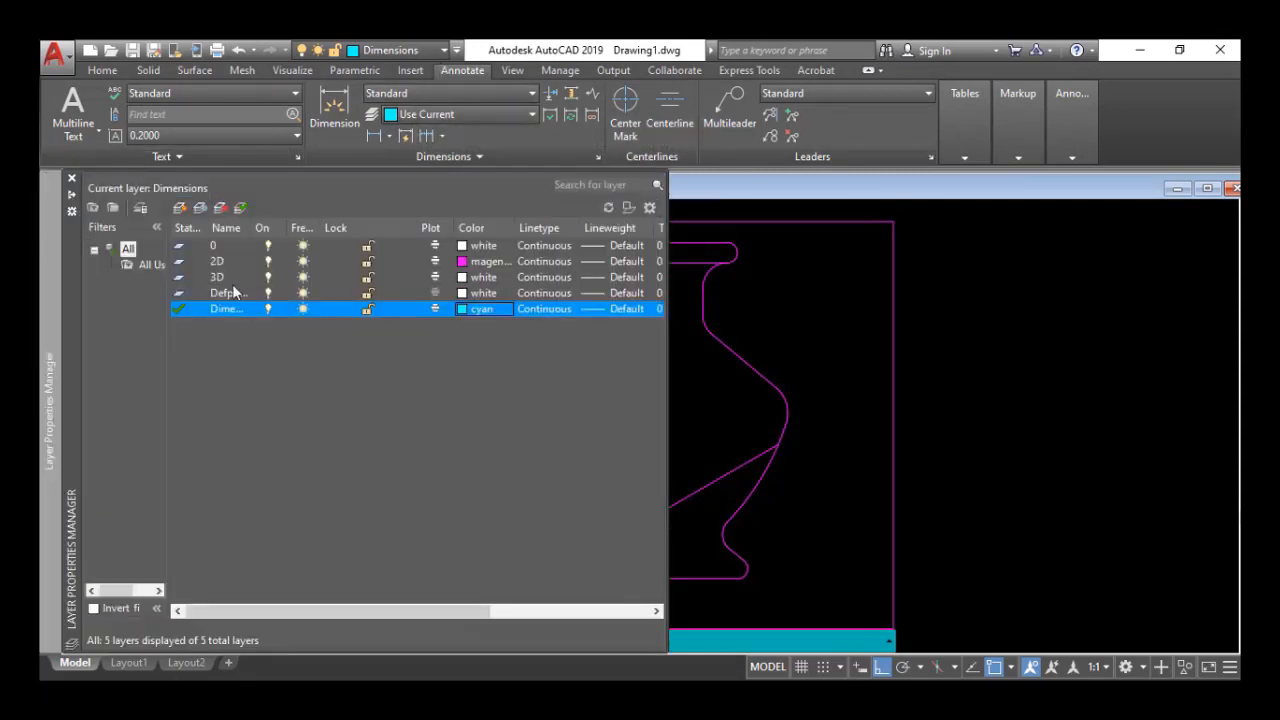
click(478, 277)
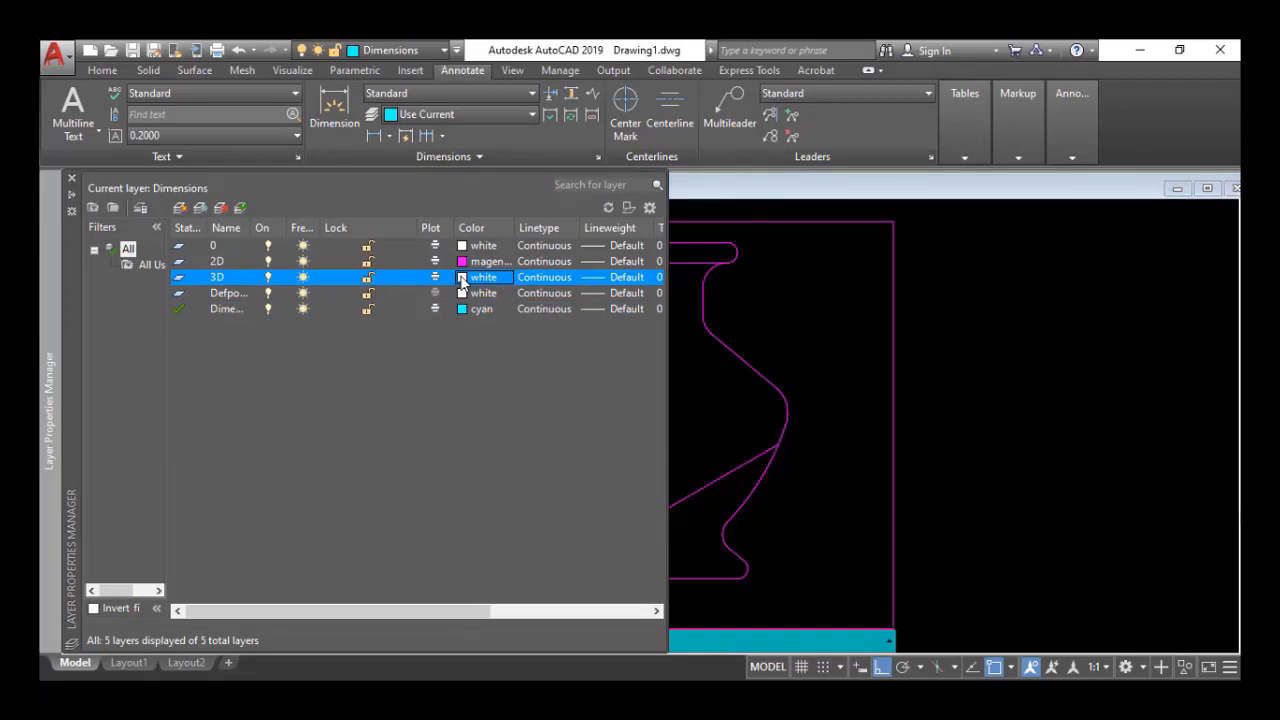
click(567, 407)
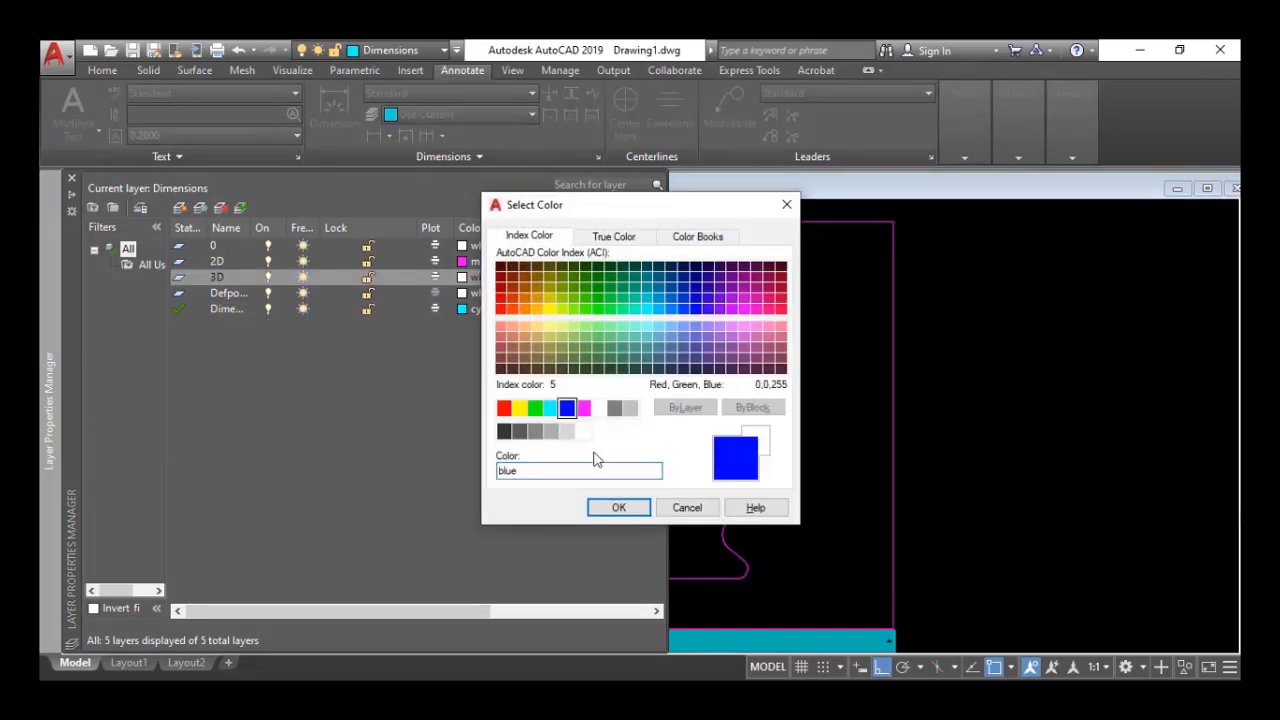
click(634, 512)
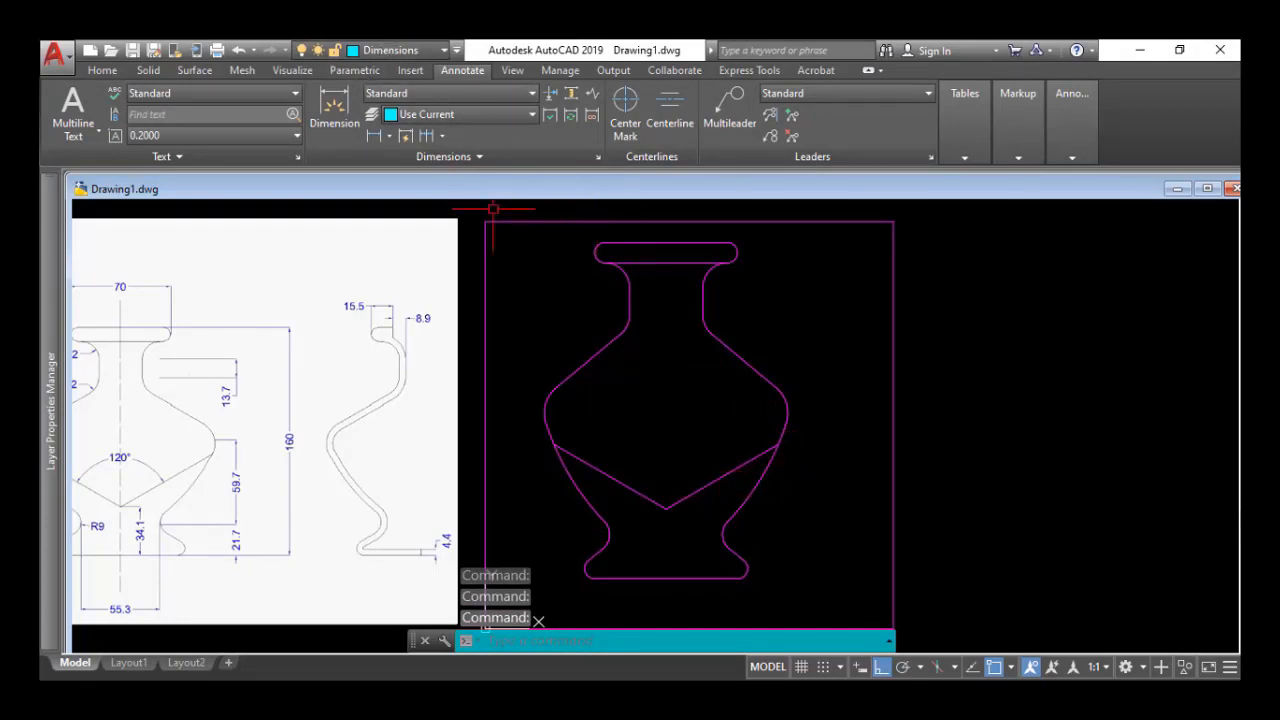
Add a horizontal linear dimension across the full width of the vase's rim, placed just above it.
click(378, 137)
middle_drag(606, 249, 708, 252)
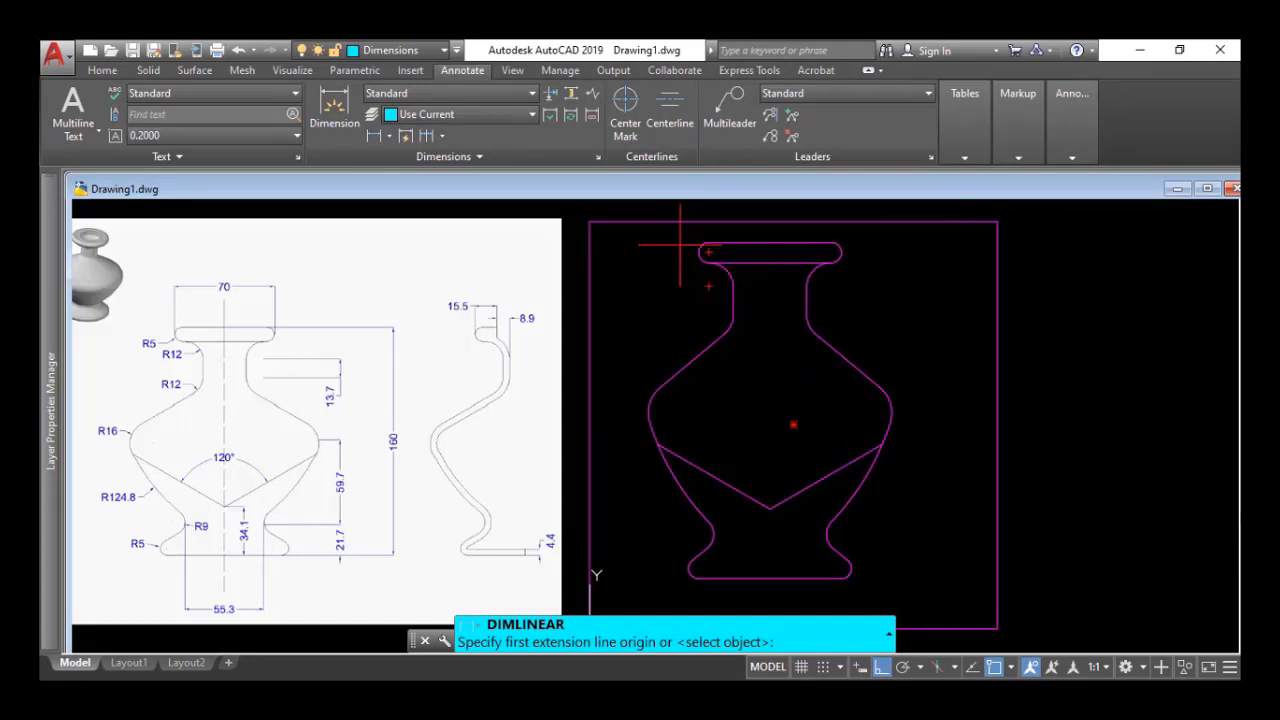
click(698, 252)
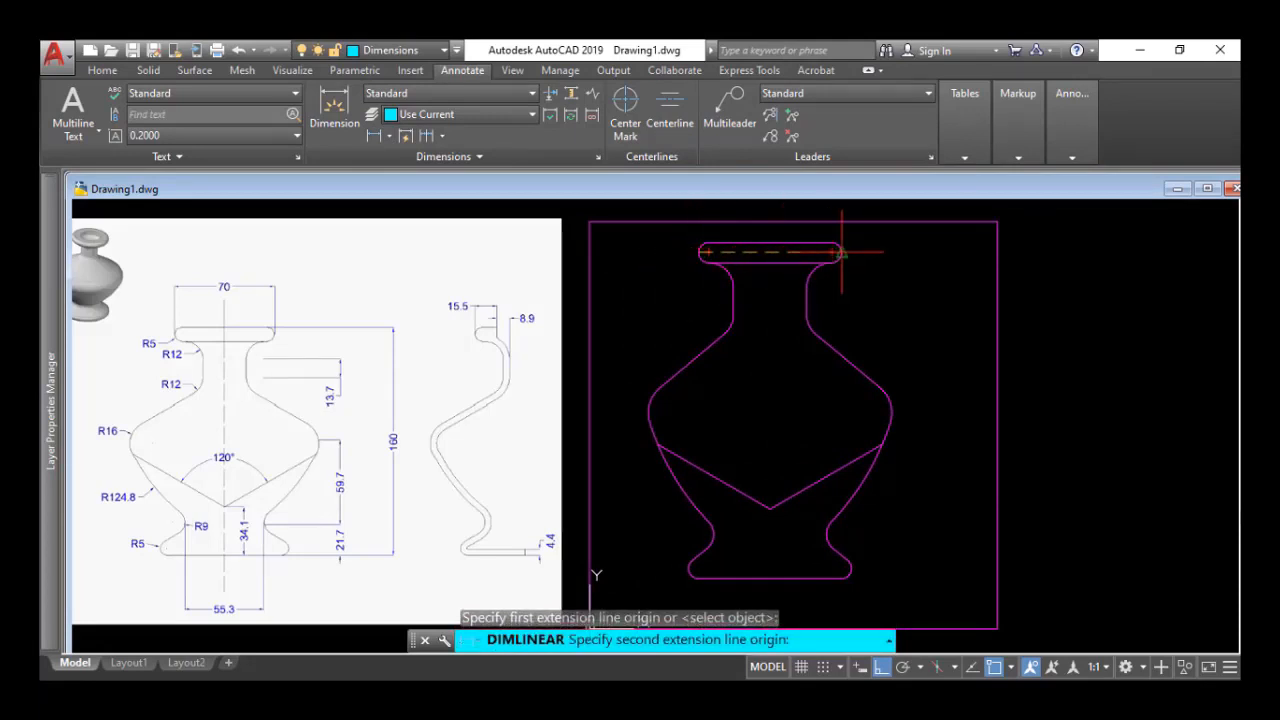
click(841, 252)
click(842, 233)
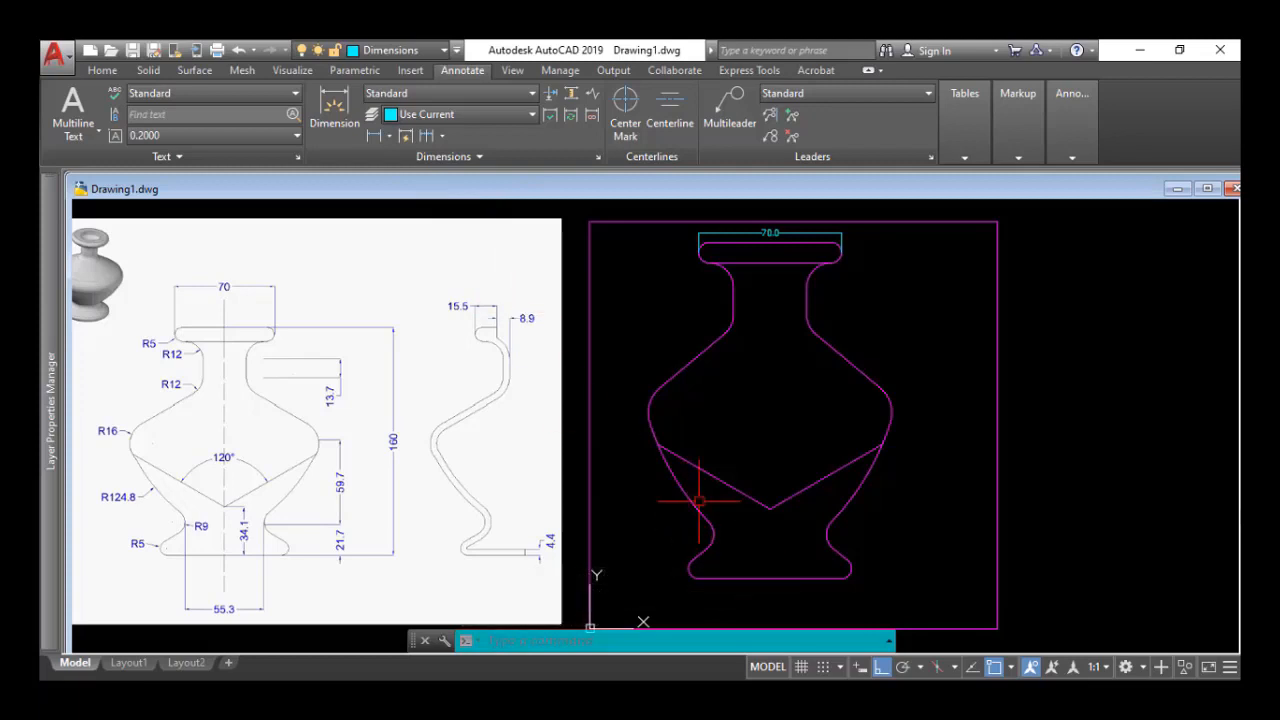
Add a horizontal linear dimension across the narrow waist above the vase's foot, placed below the base line.
key(Return)
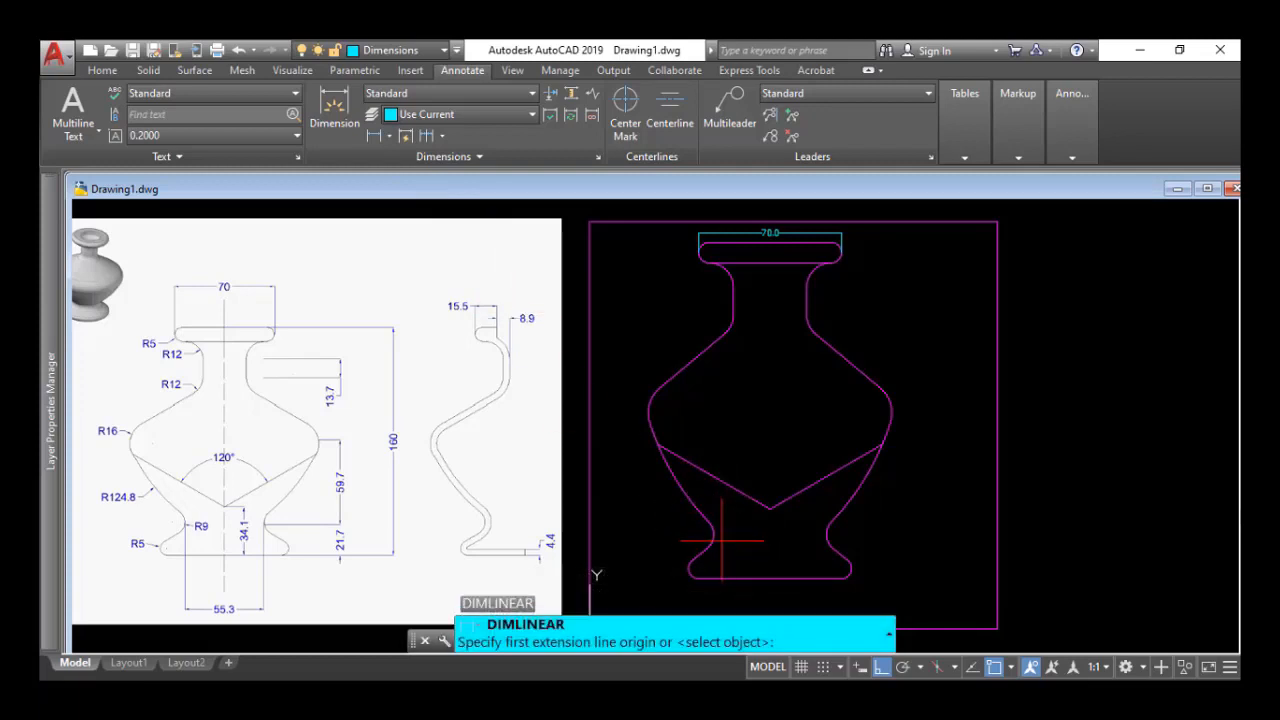
click(696, 535)
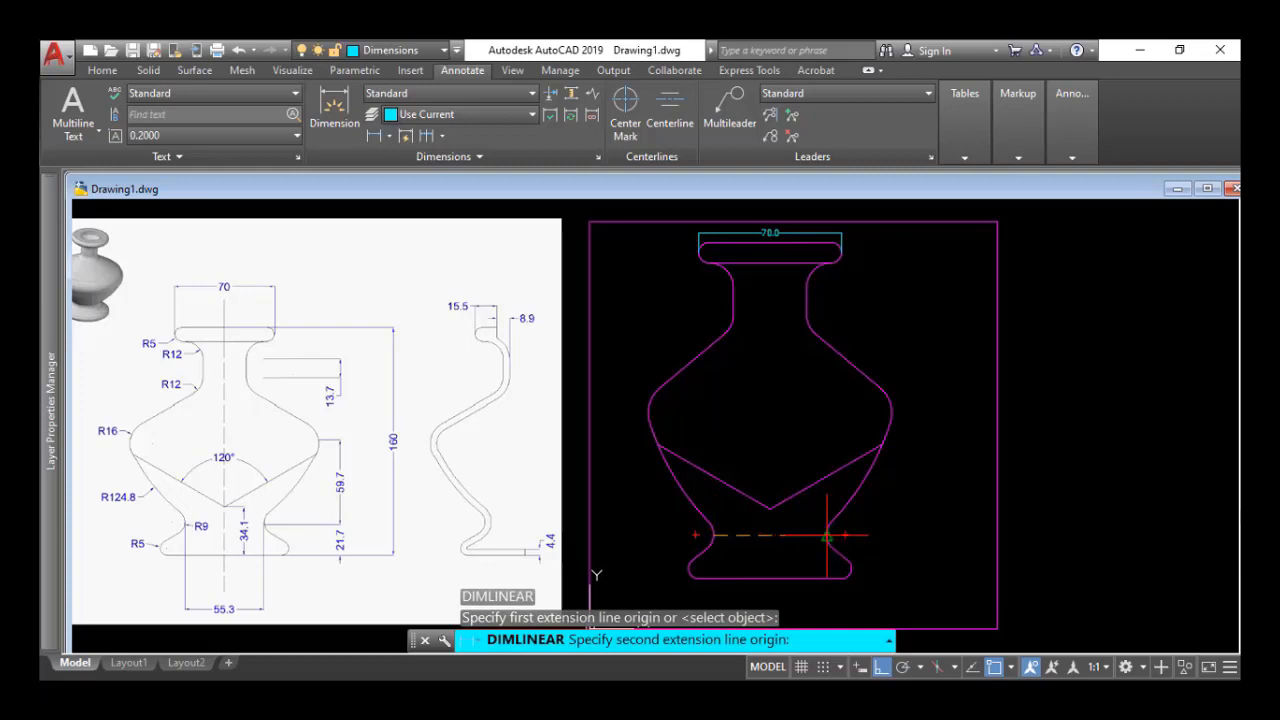
click(826, 535)
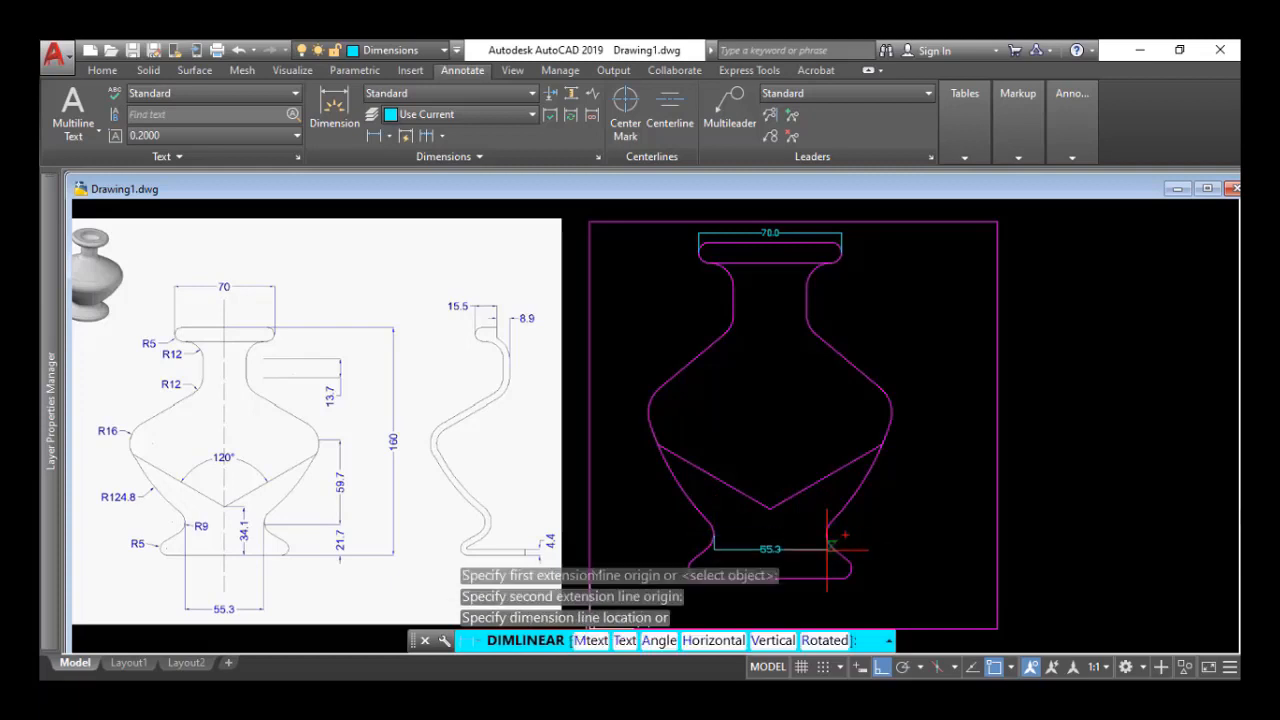
click(824, 608)
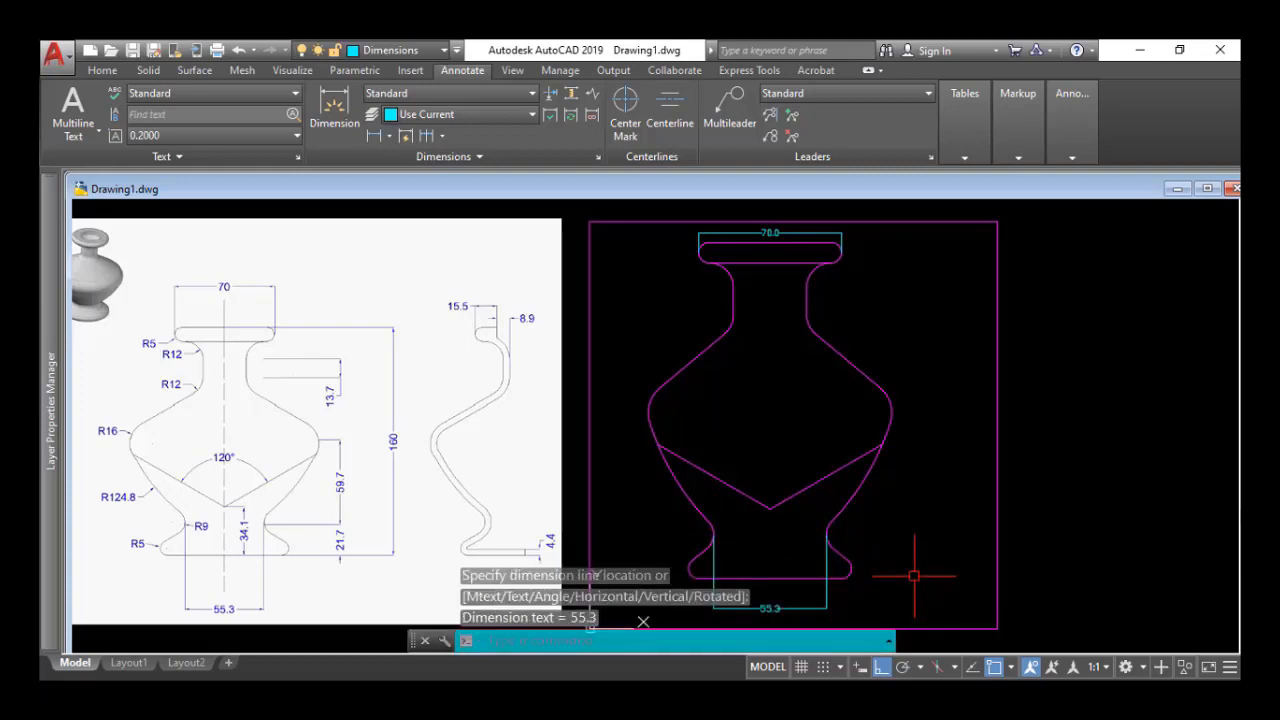
Add a vertical linear dimension from the vertex of the V-shaped lines to the vase's base line.
key(Return)
click(770, 510)
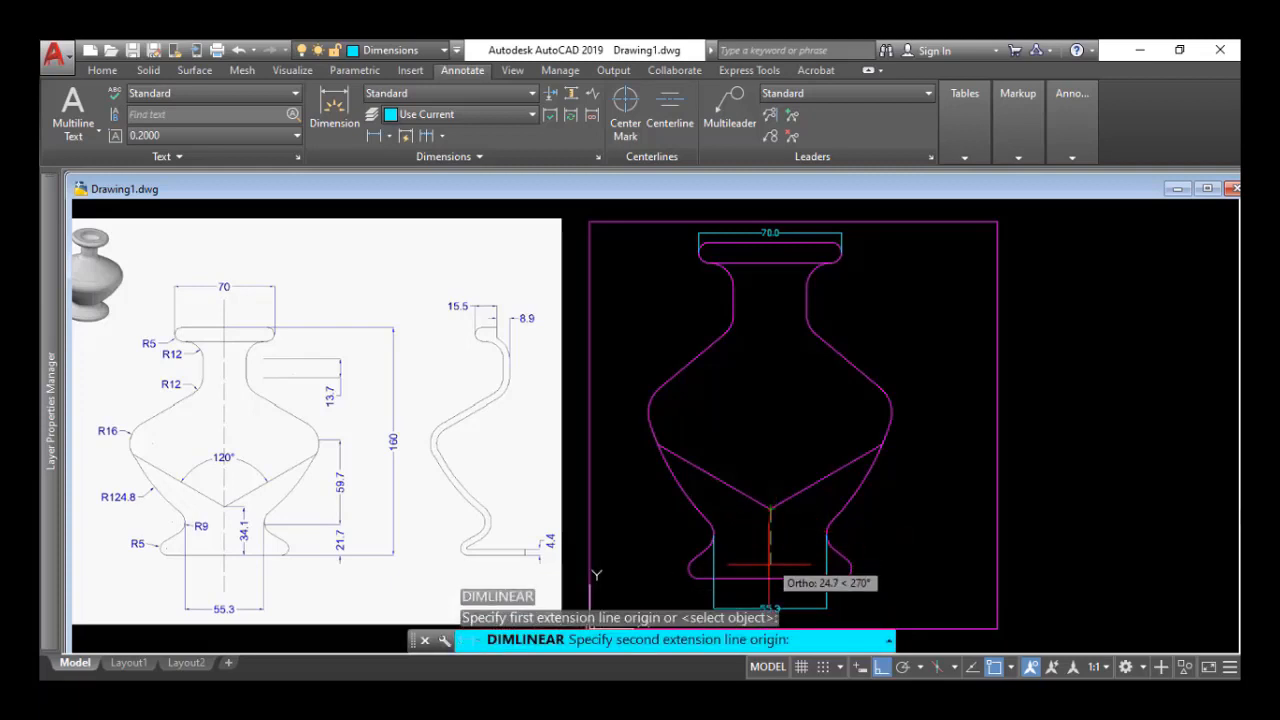
click(770, 579)
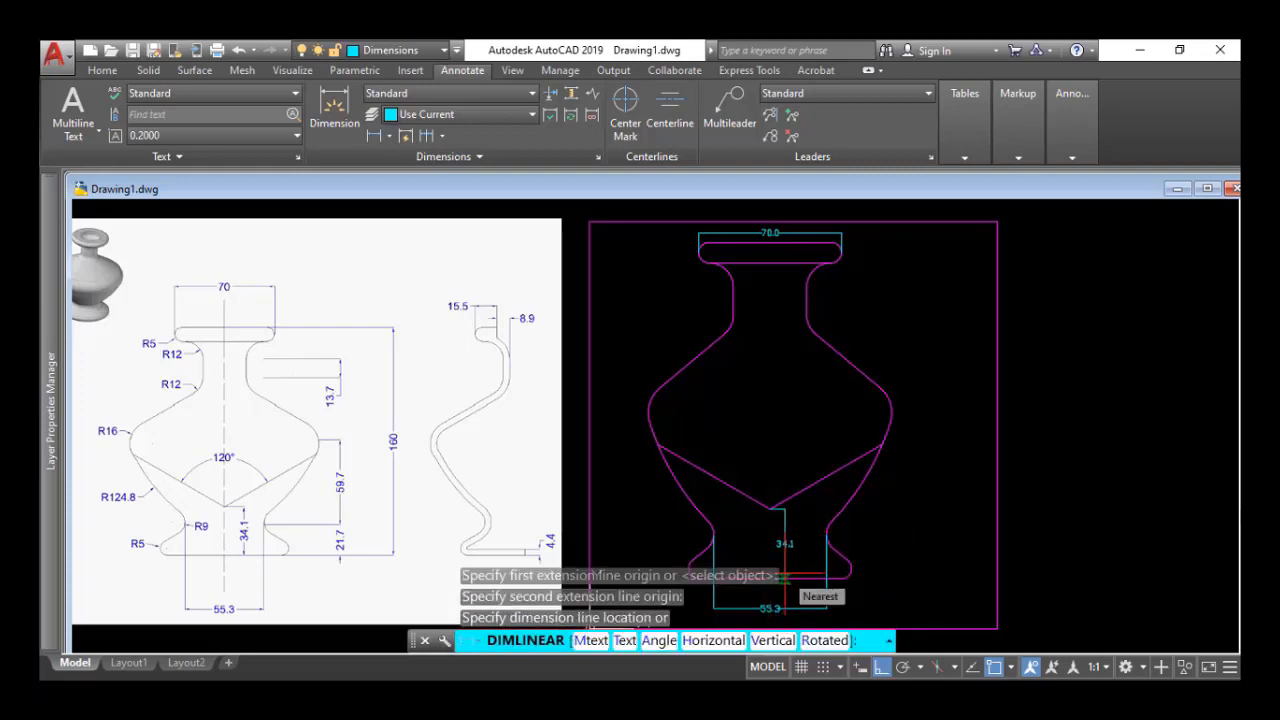
click(785, 577)
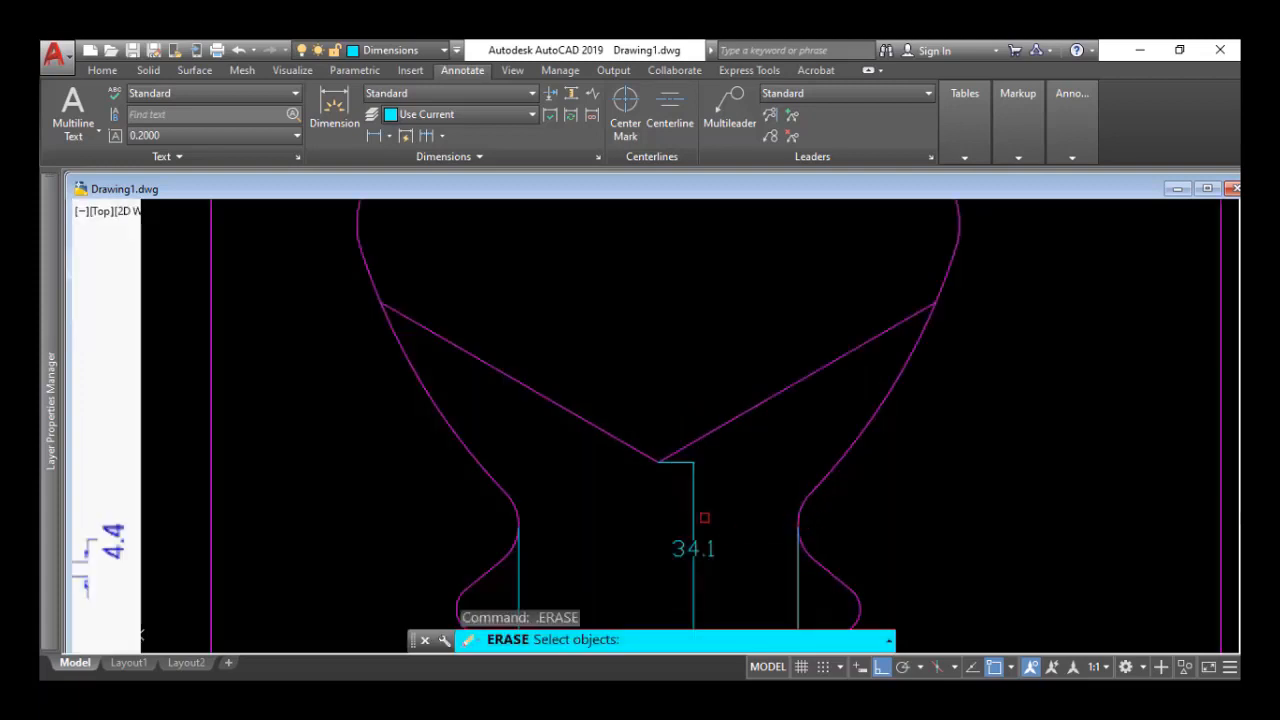
Add a vertical linear dimension from the waist above the foot to the belly's widest point, placed outside the vase's right side.
click(370, 136)
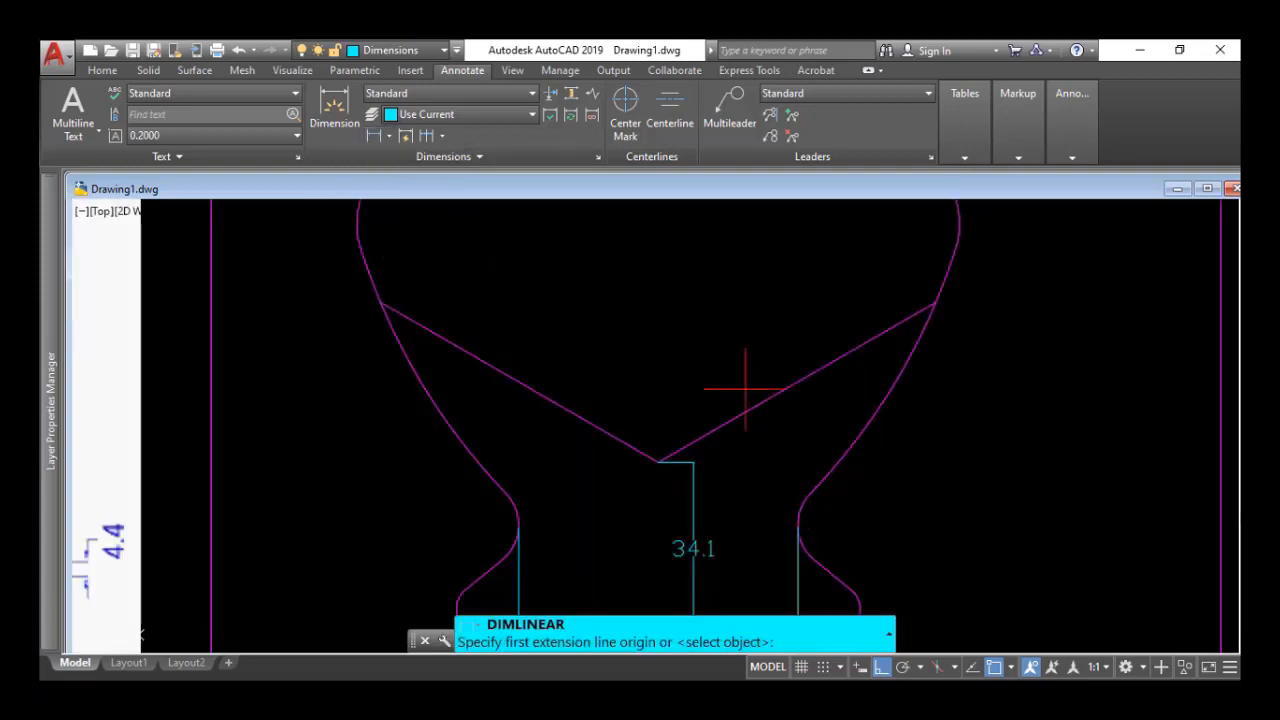
click(797, 524)
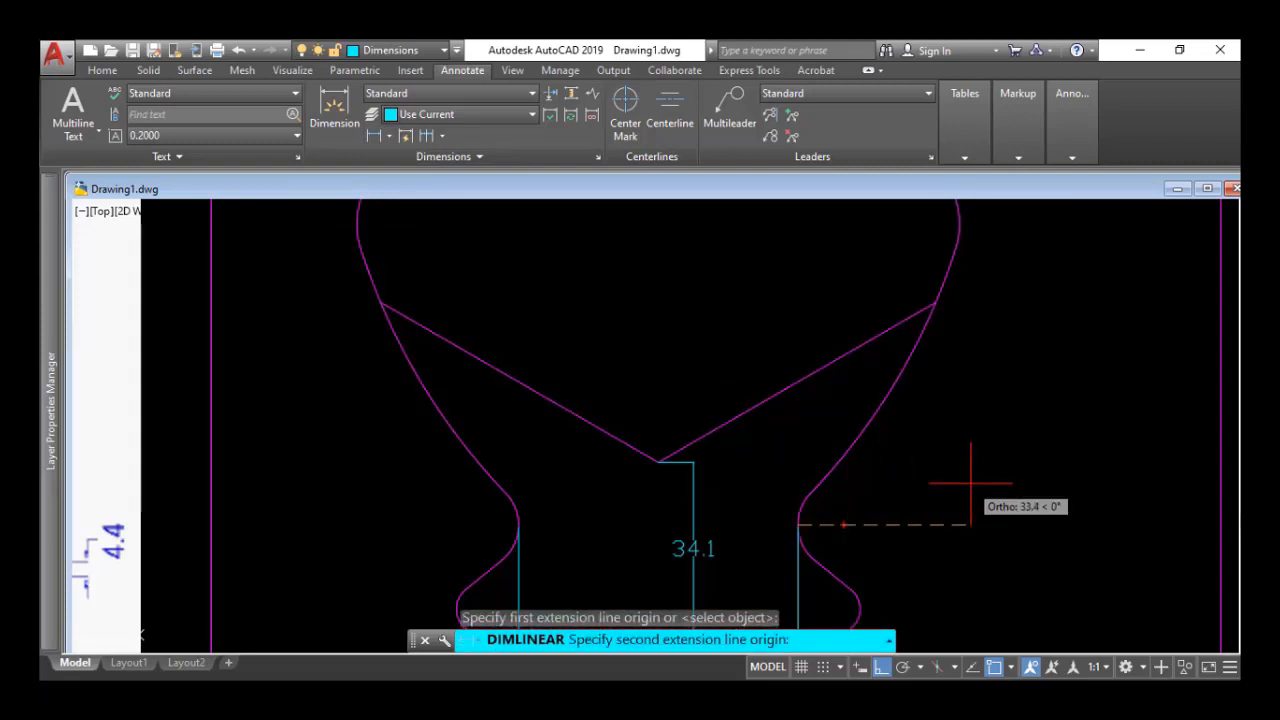
scroll(971, 486, down, 5)
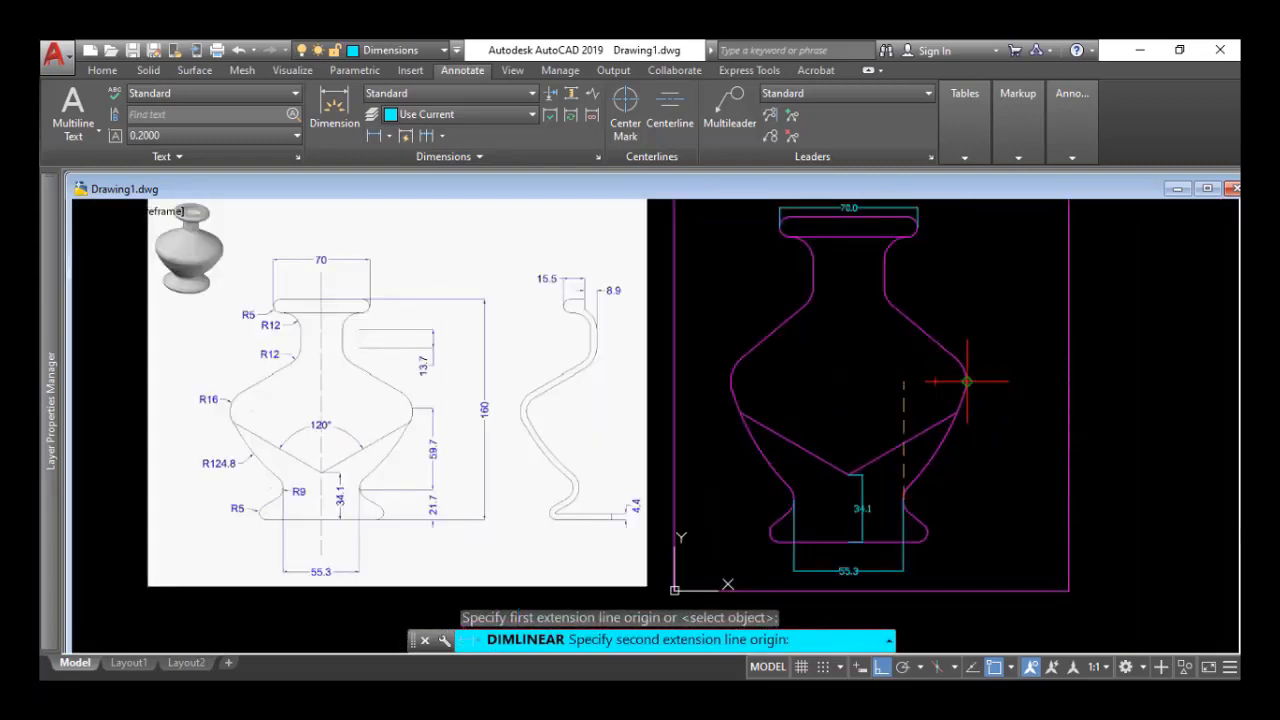
click(965, 376)
click(993, 426)
Add a vertical linear dimension from the waist above the foot to the vase's base line, placed outside the foot's right side.
key(Return)
scroll(991, 497, up, 2)
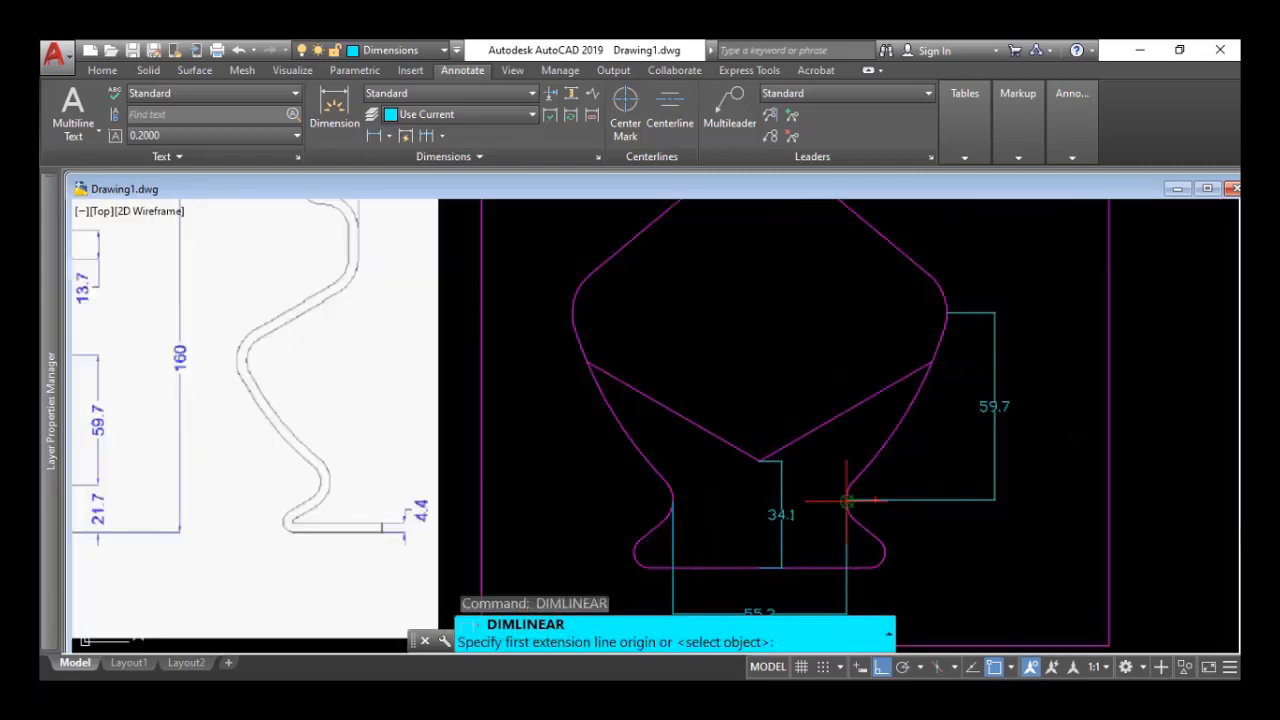
scroll(846, 501, up, 4)
click(846, 500)
scroll(943, 429, down, 4)
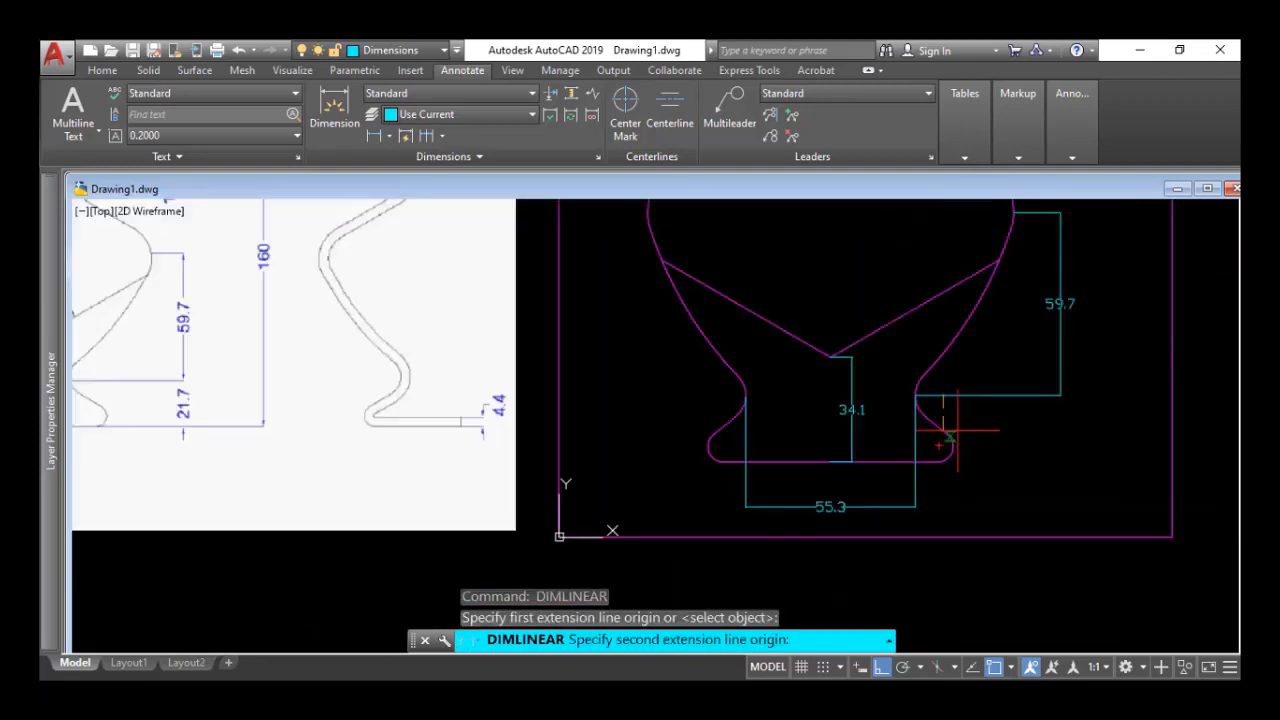
scroll(948, 432, down, 2)
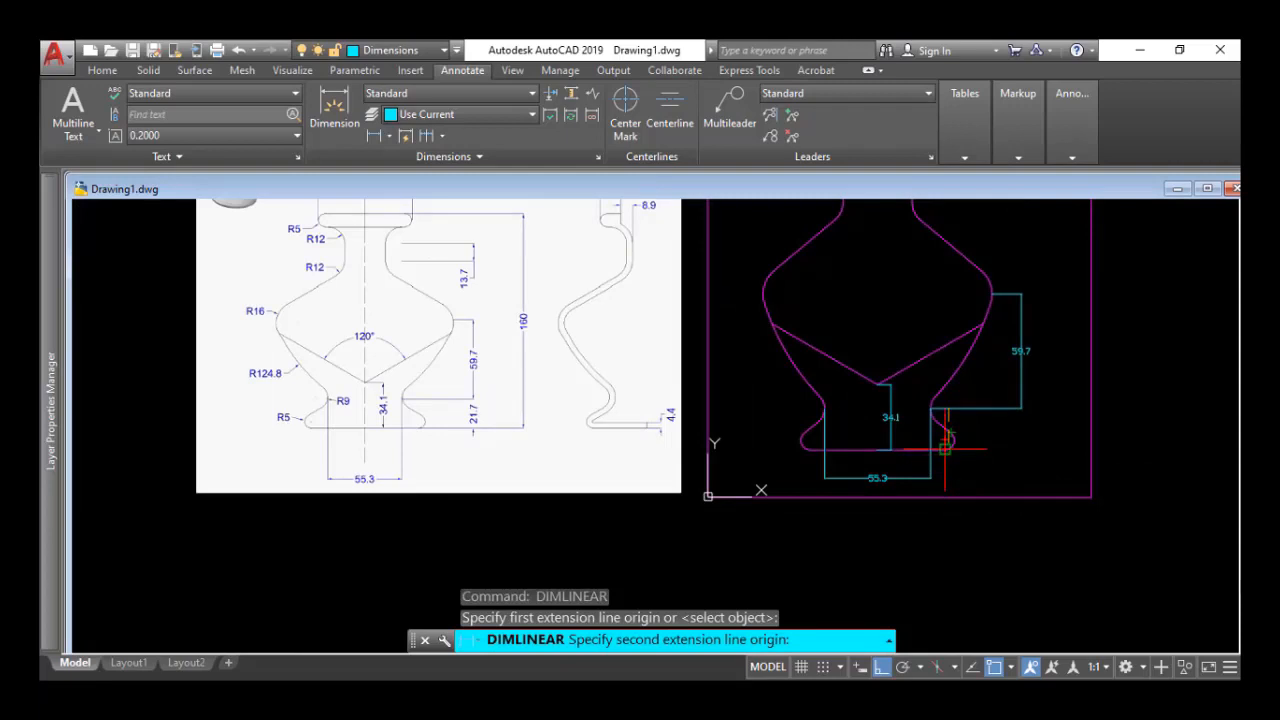
click(945, 448)
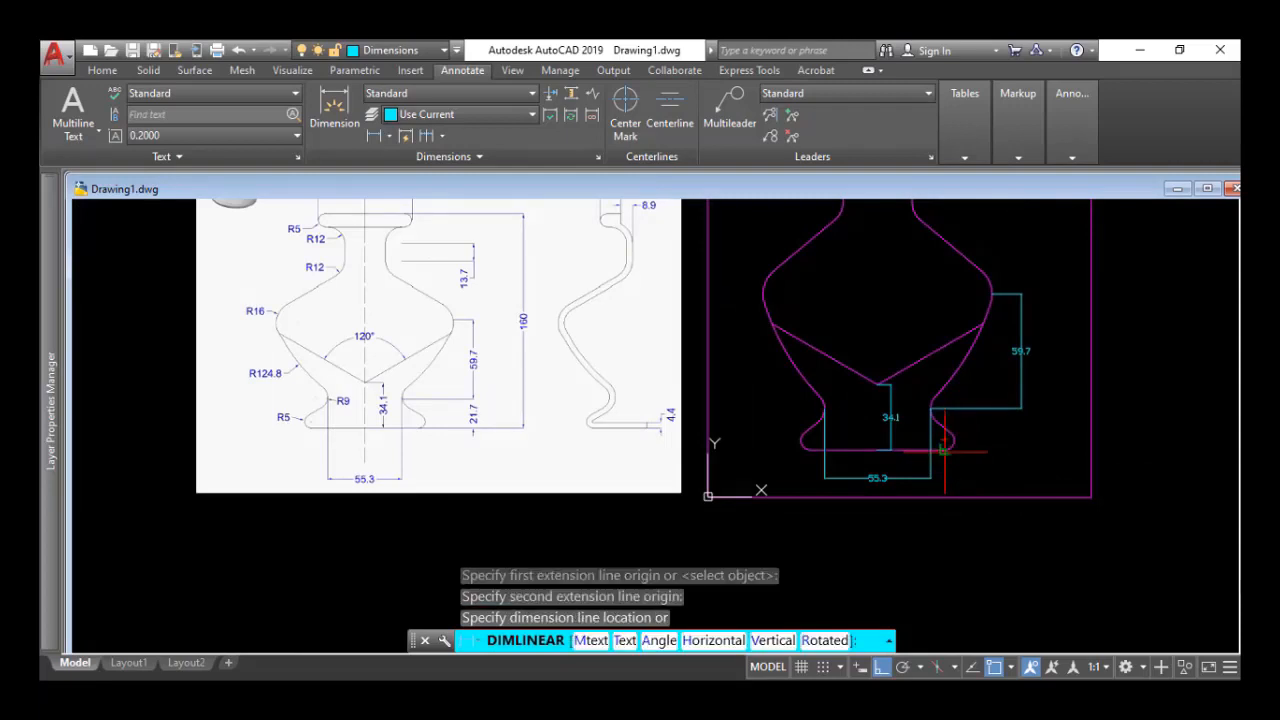
click(997, 447)
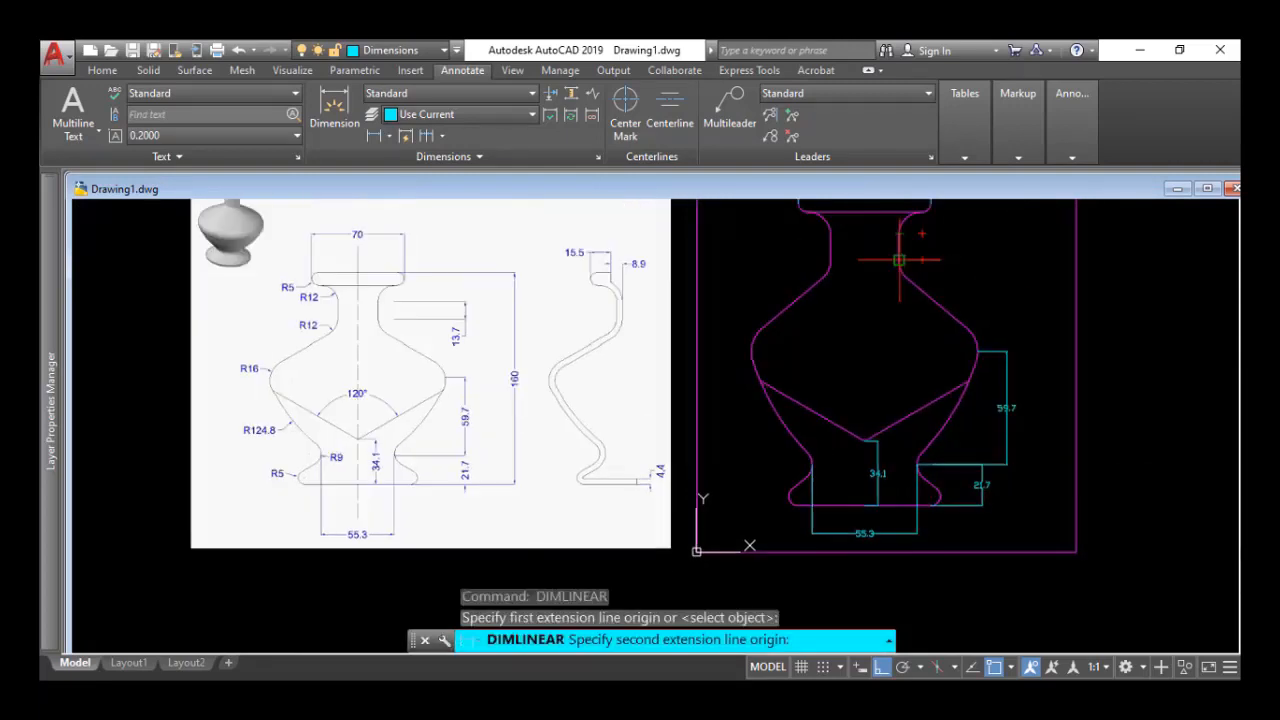
Add a vertical linear dimension along the straight section of the vase's neck, placed outside its right side.
click(900, 260)
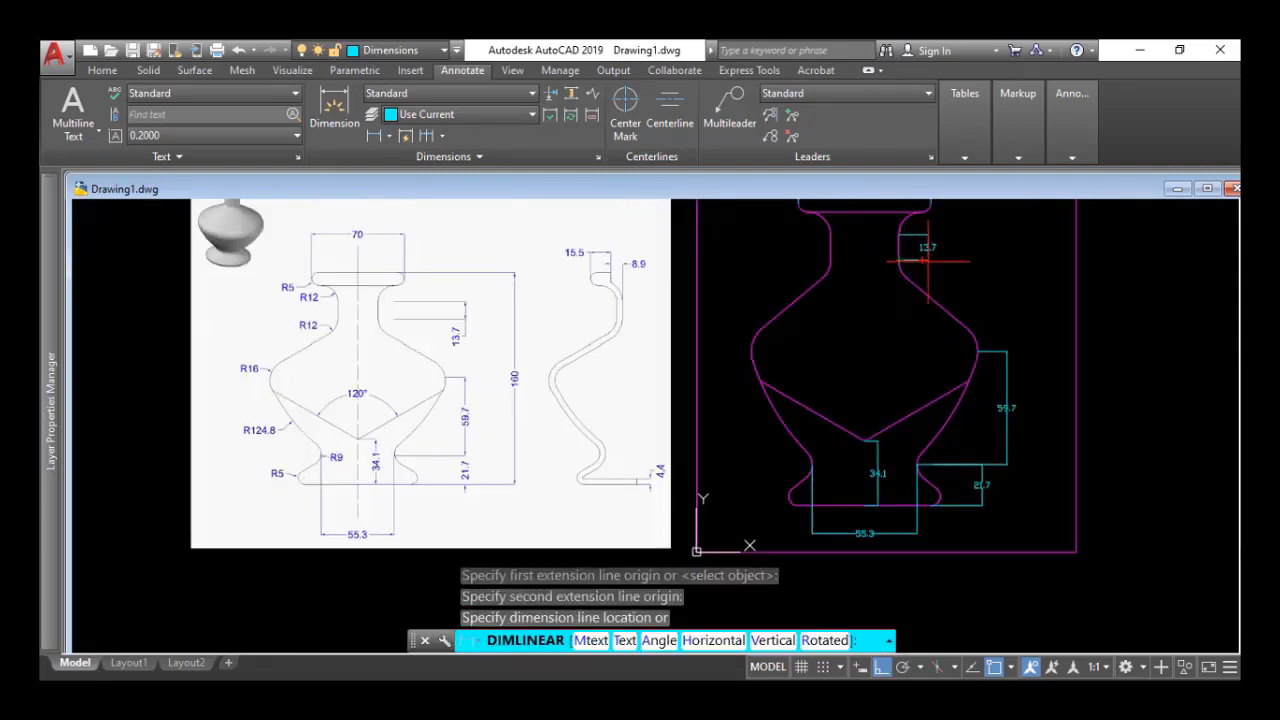
click(985, 262)
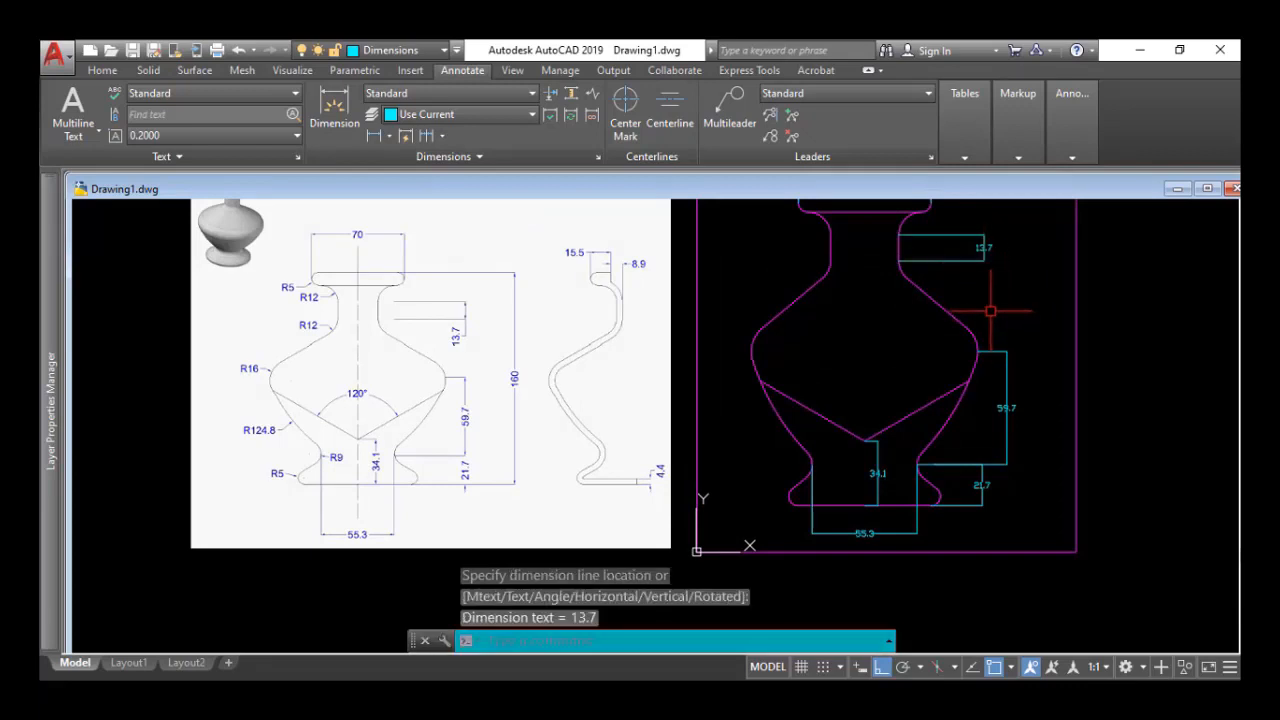
middle_drag(990, 311, 994, 349)
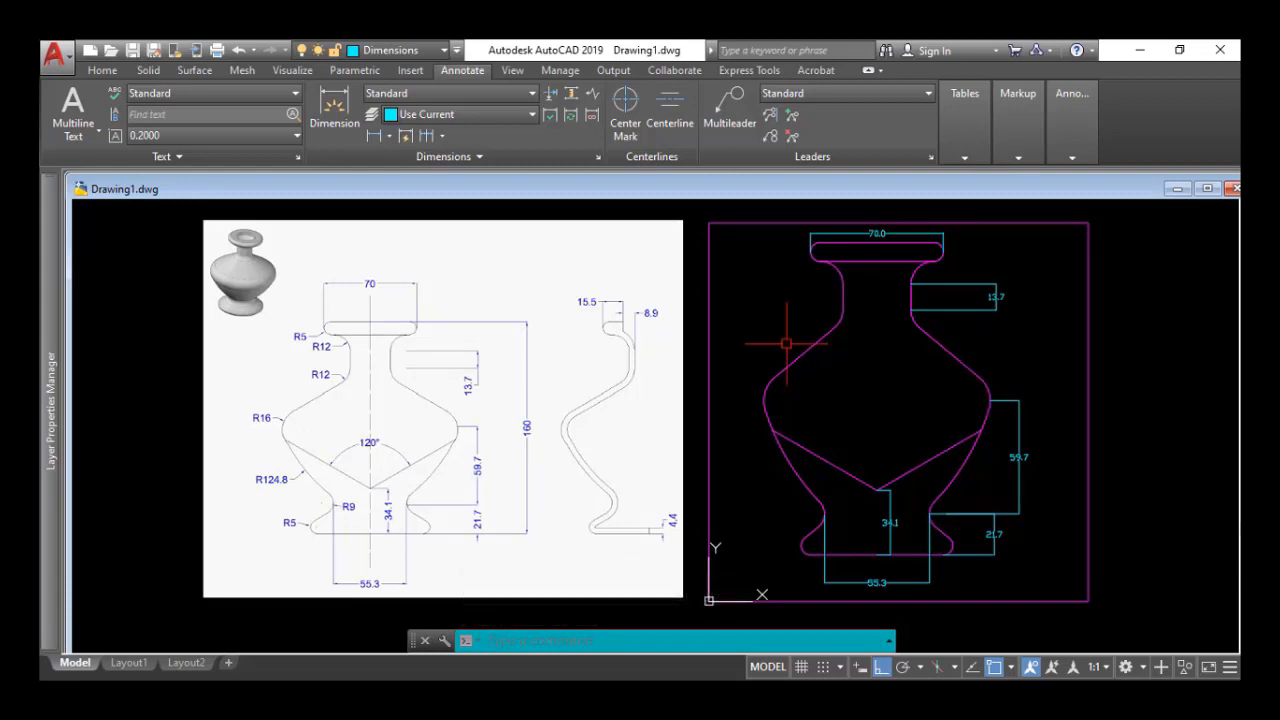
Add a radius dimension to the rounded left end of the vase's rim, placed outside the profile.
click(389, 135)
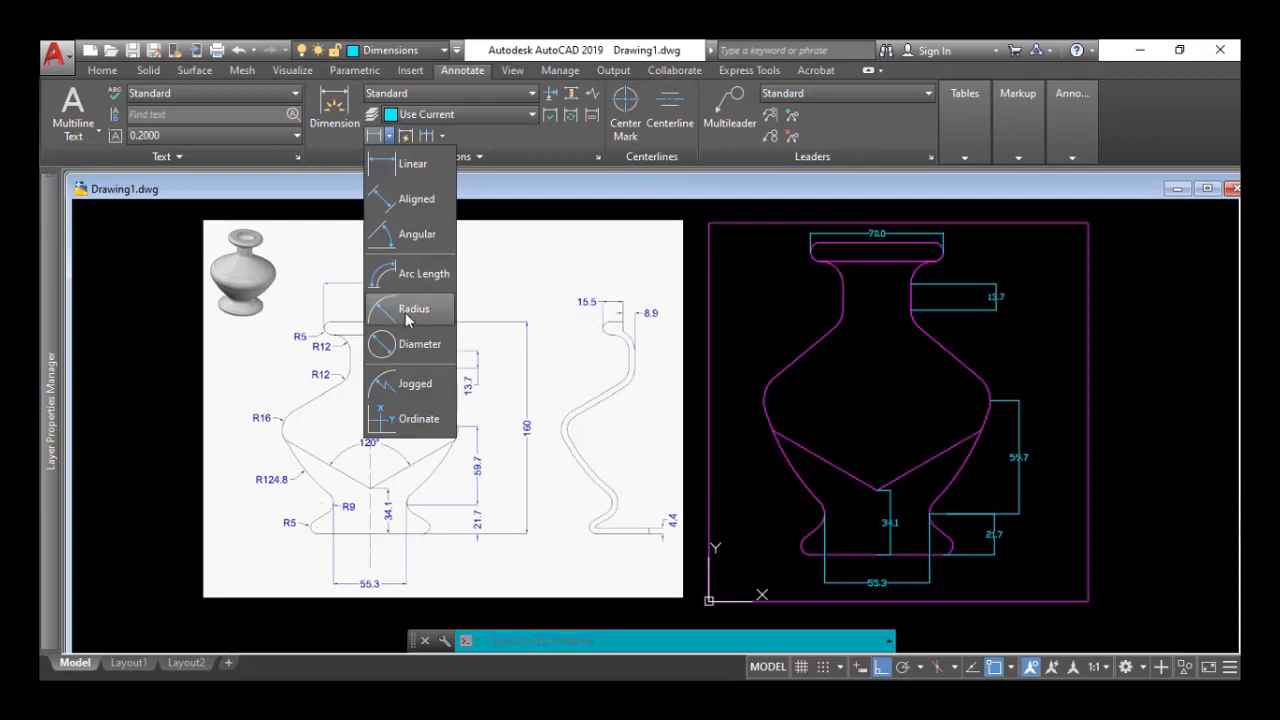
click(412, 309)
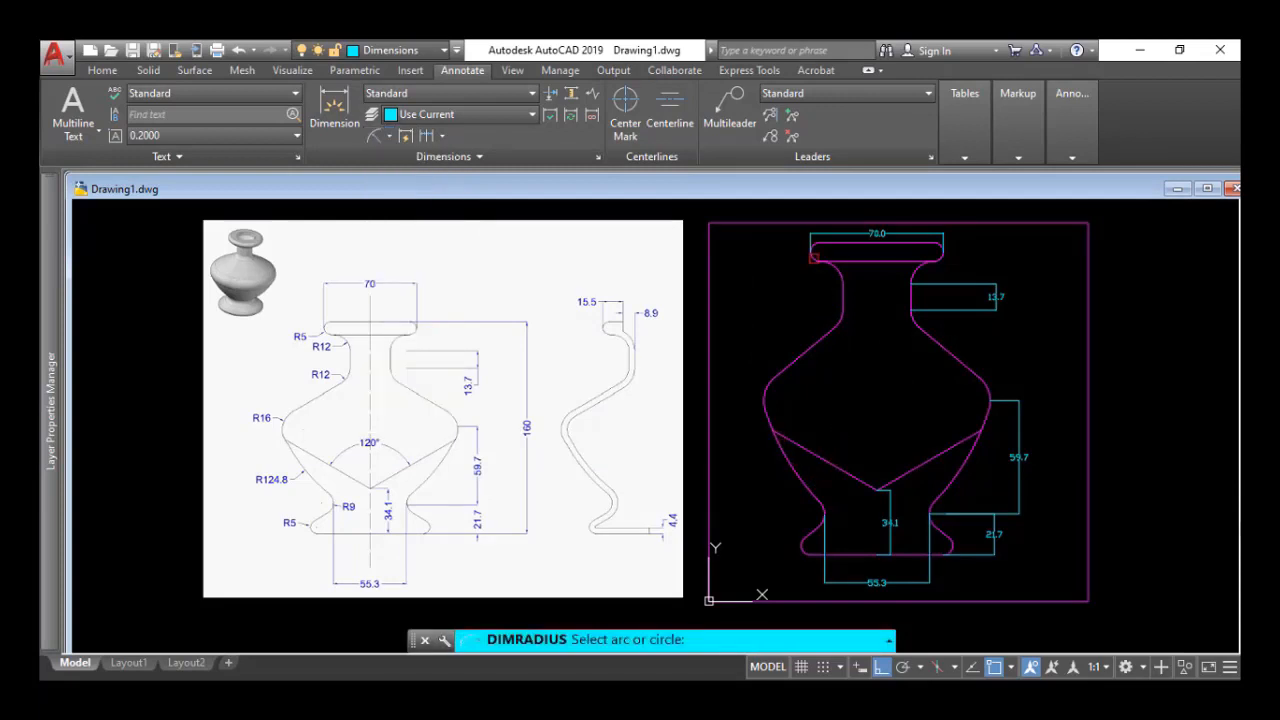
click(812, 258)
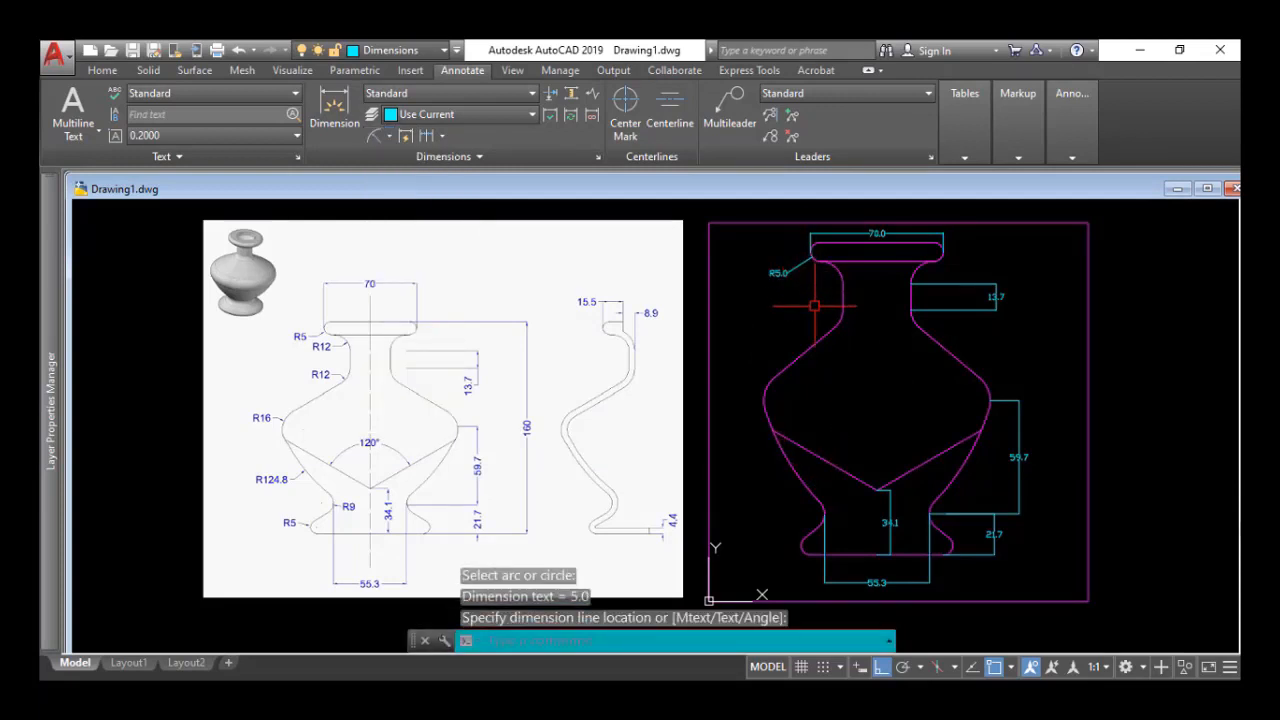
click(820, 299)
Add radius dimensions to the upper and lower arcs on the left side of the vase's neck, placed outside the profile.
key(Return)
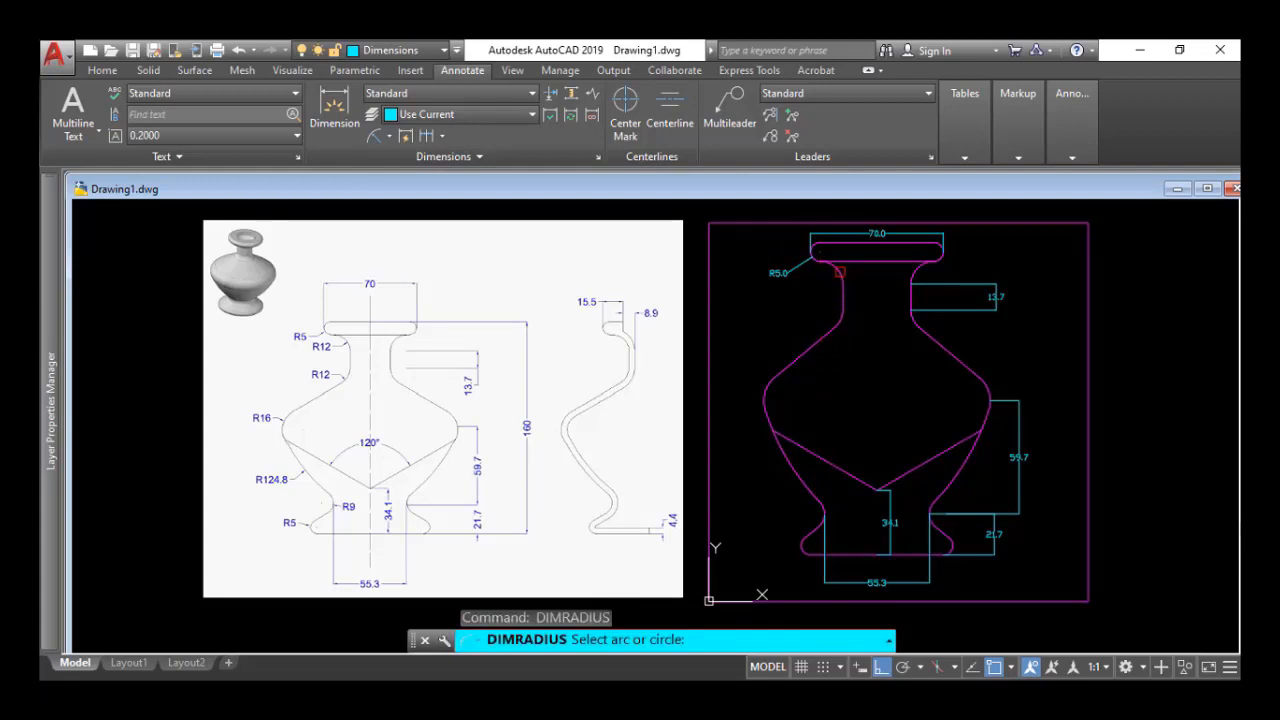
click(840, 272)
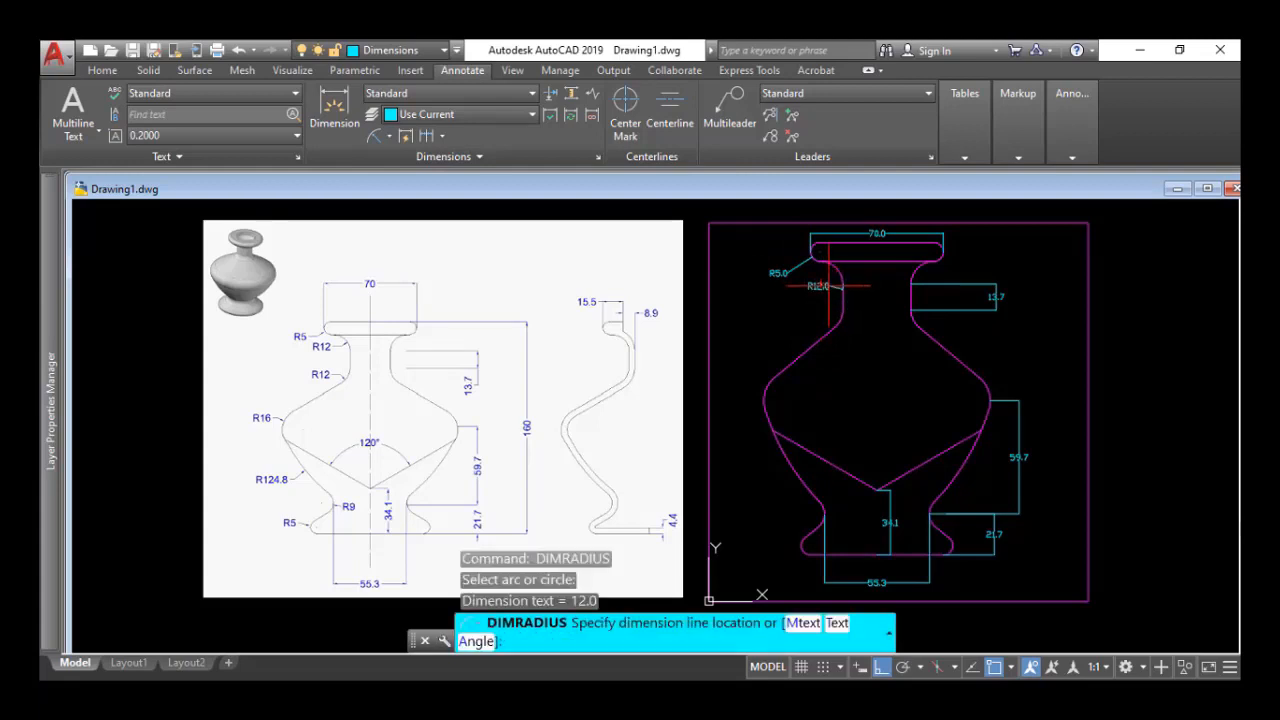
click(827, 285)
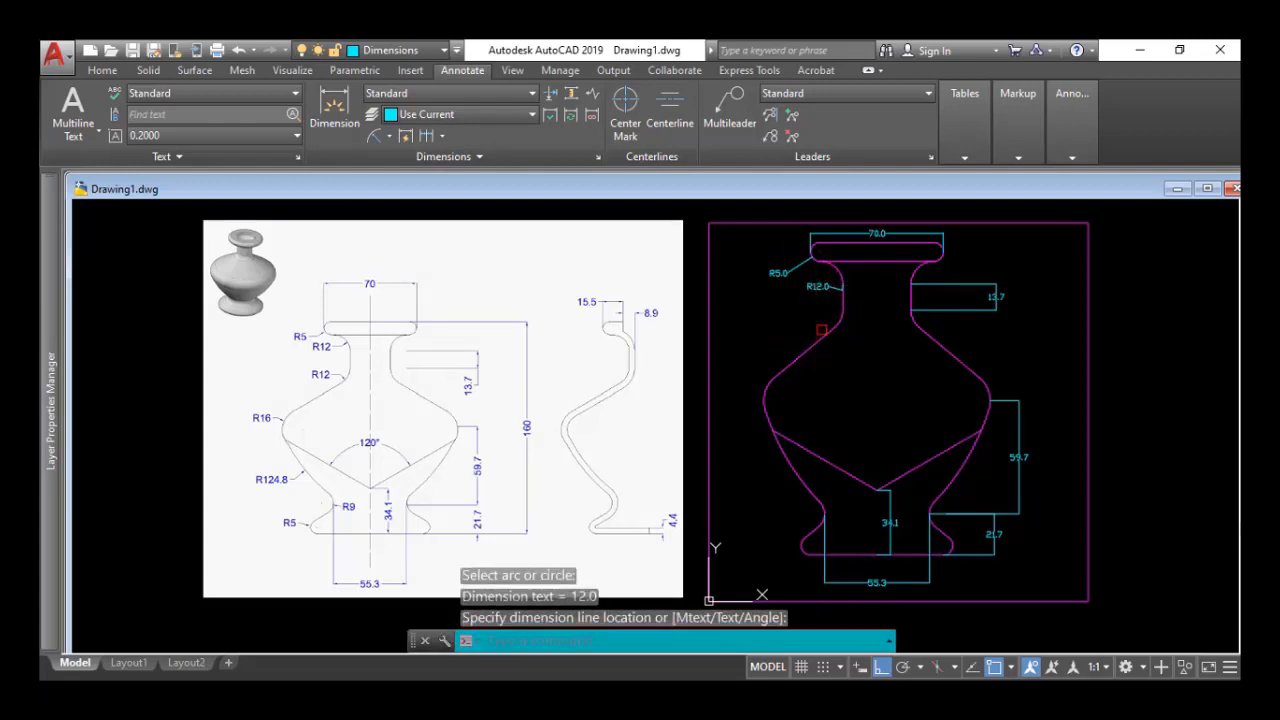
key(Return)
click(833, 322)
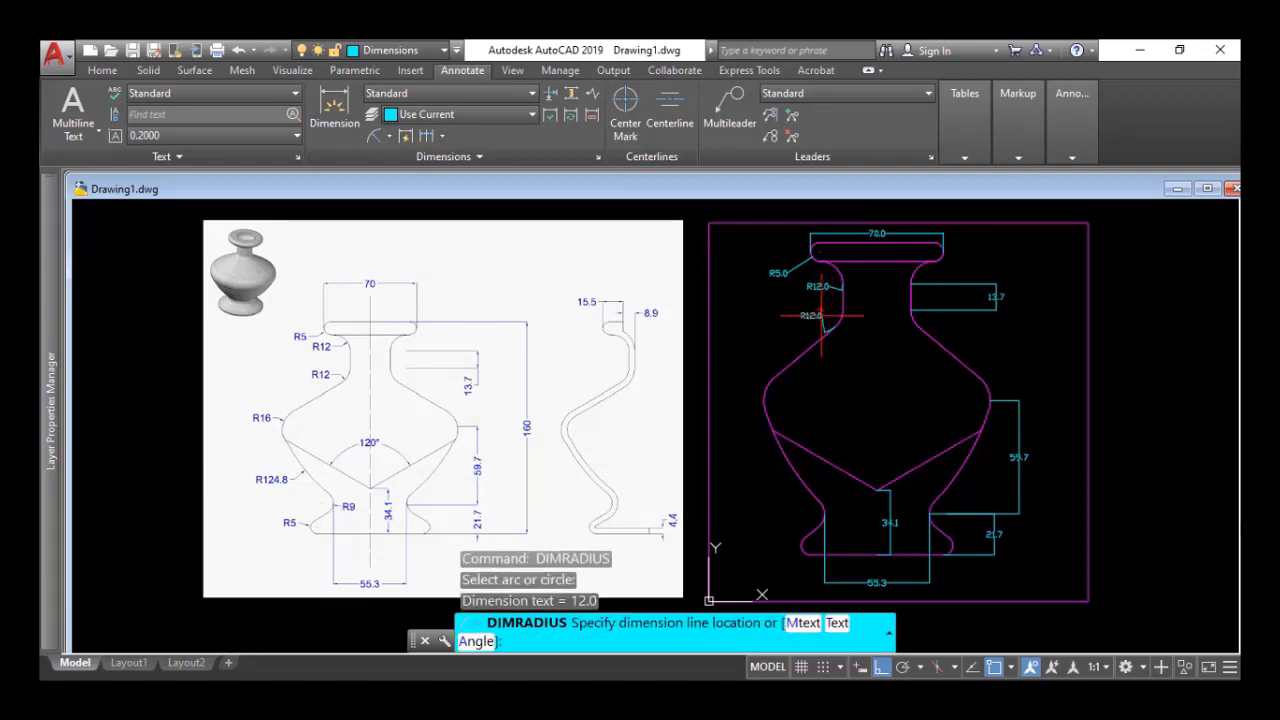
click(824, 316)
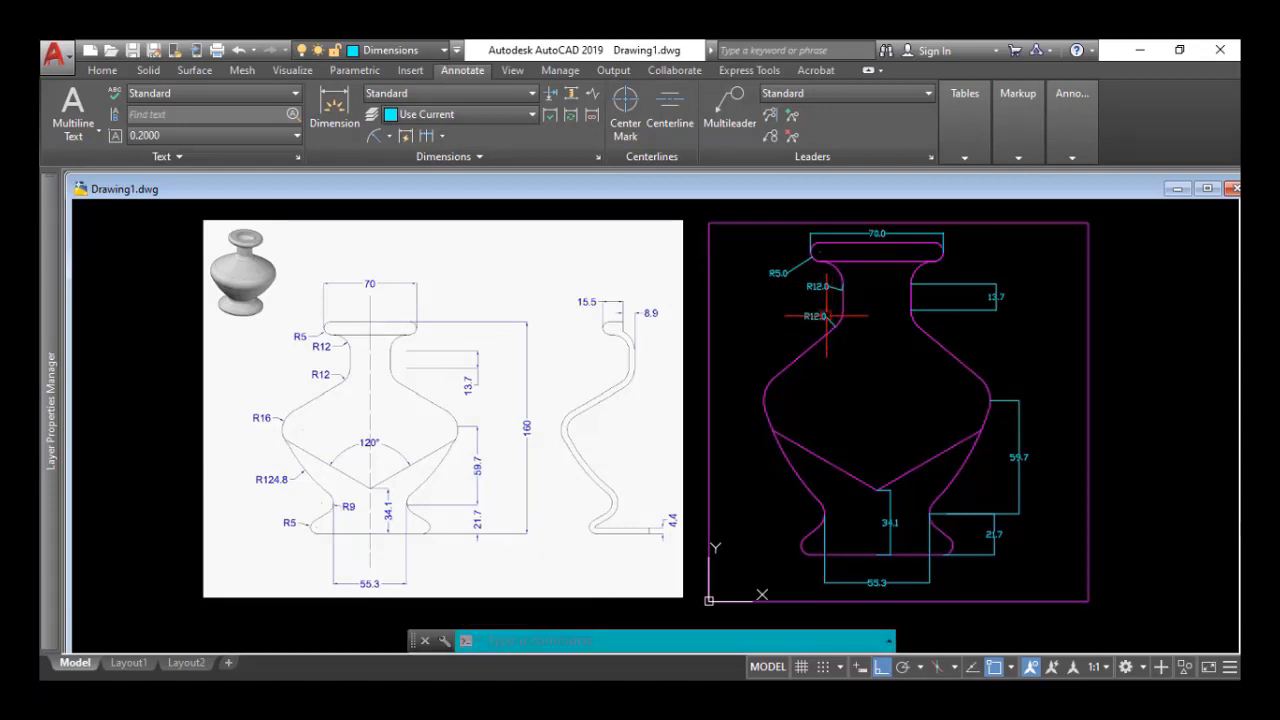
Add a radius dimension to the arc at the belly's widest point on the vase's left side, placed outside it.
key(Return)
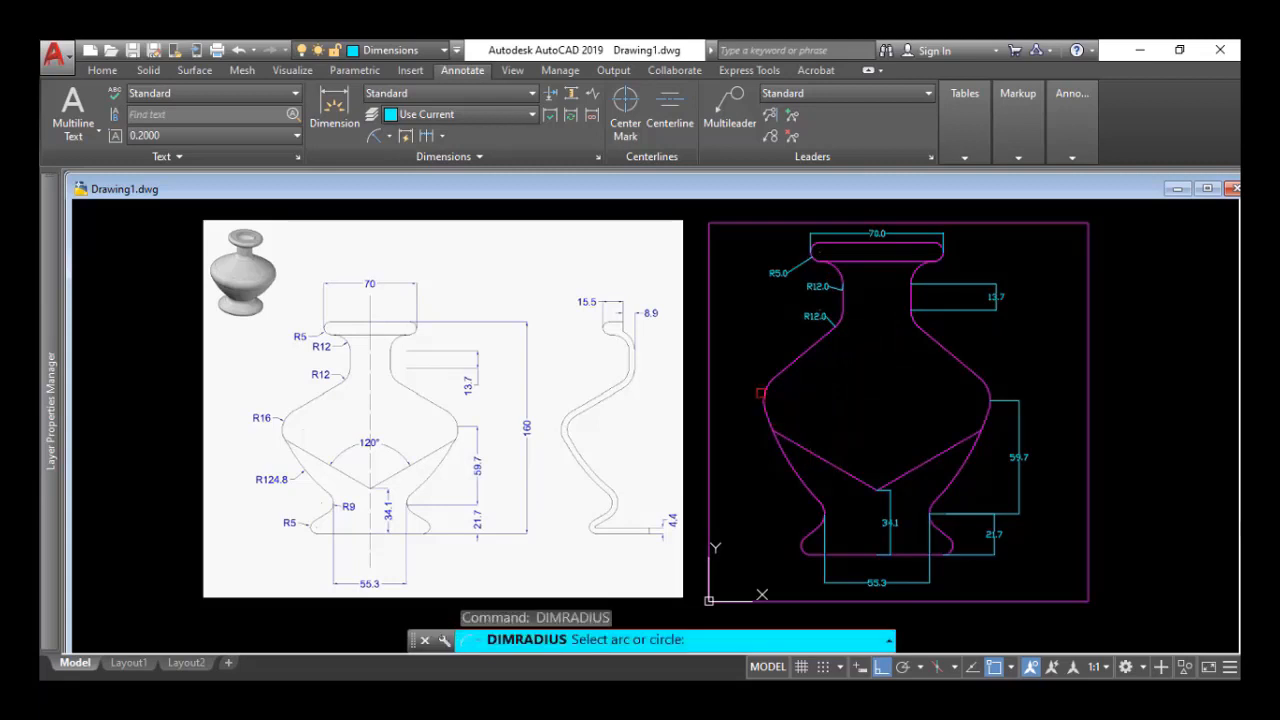
click(763, 391)
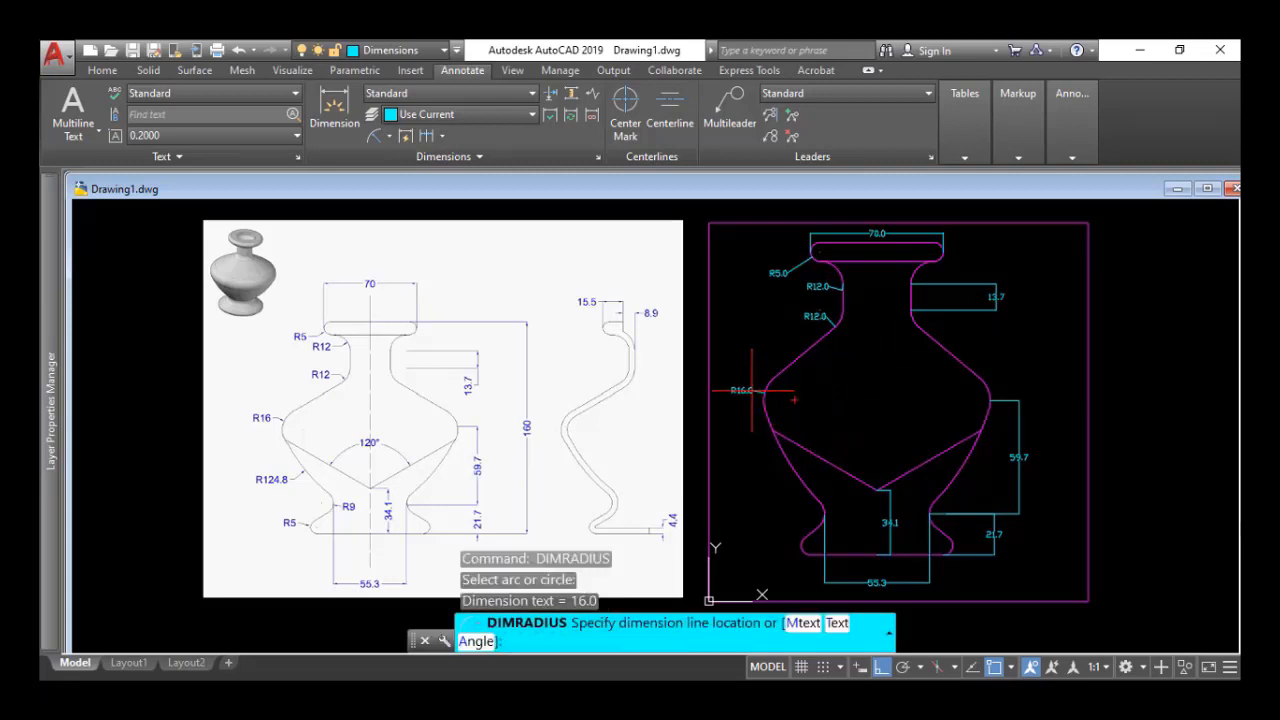
click(752, 390)
Add radius dimensions to the long arc below the belly and the foot's rounded edge on the vase's left side.
key(Return)
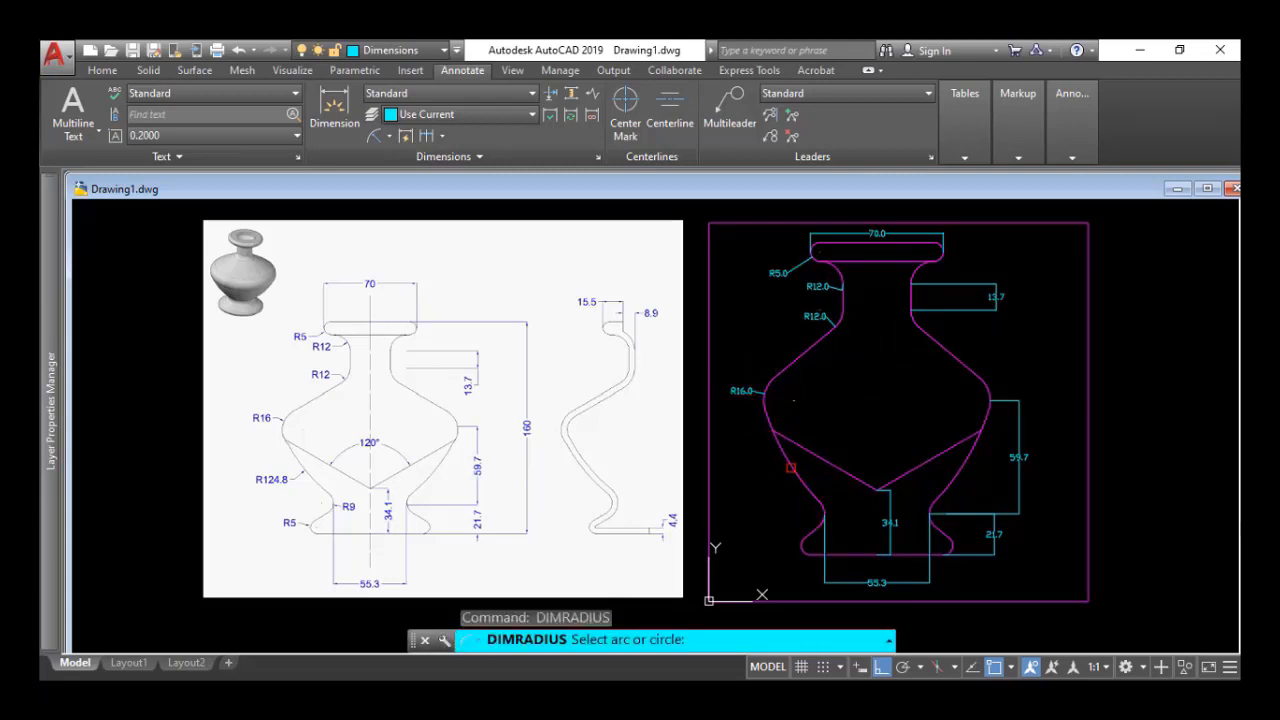
click(790, 467)
click(801, 547)
click(772, 540)
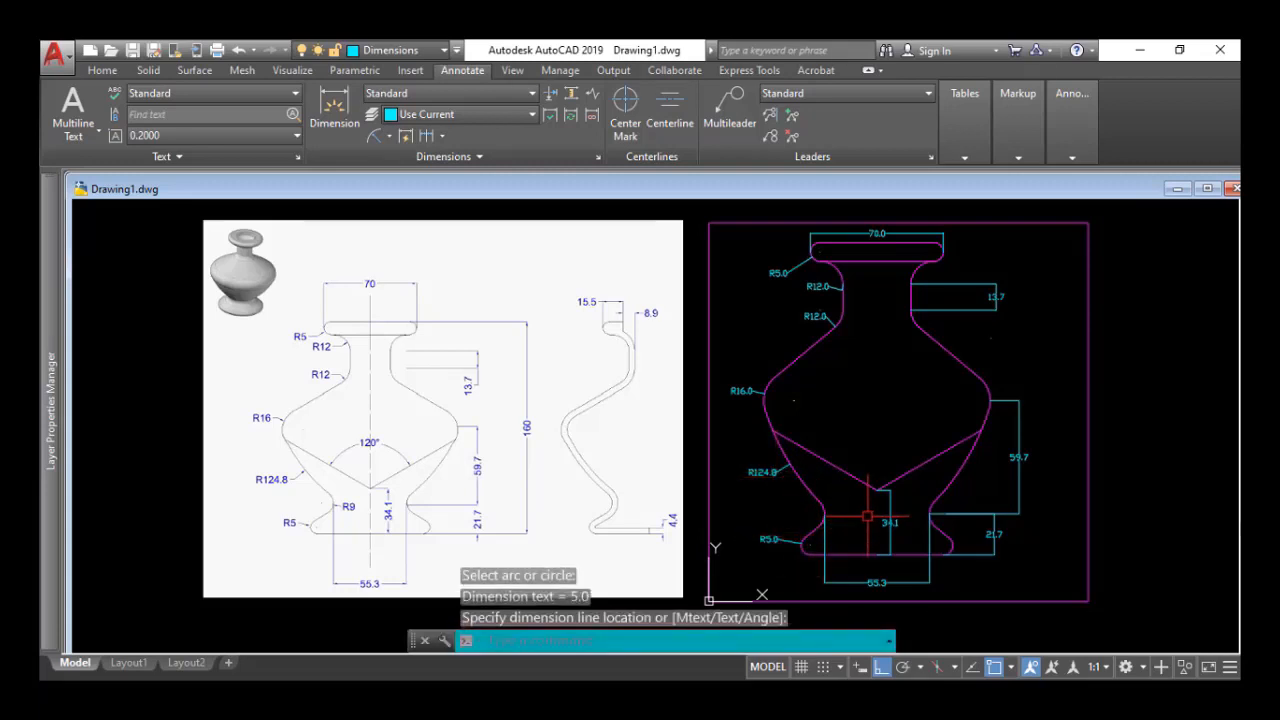
key(Return)
click(838, 470)
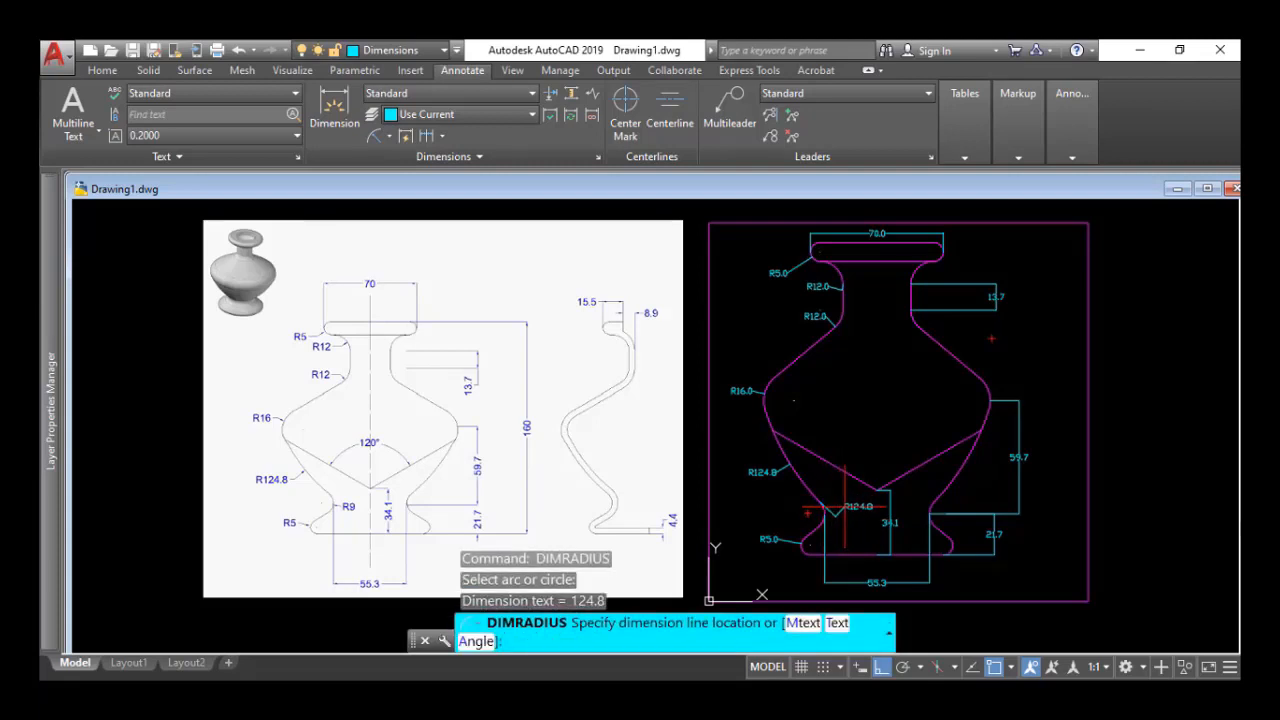
key(Escape)
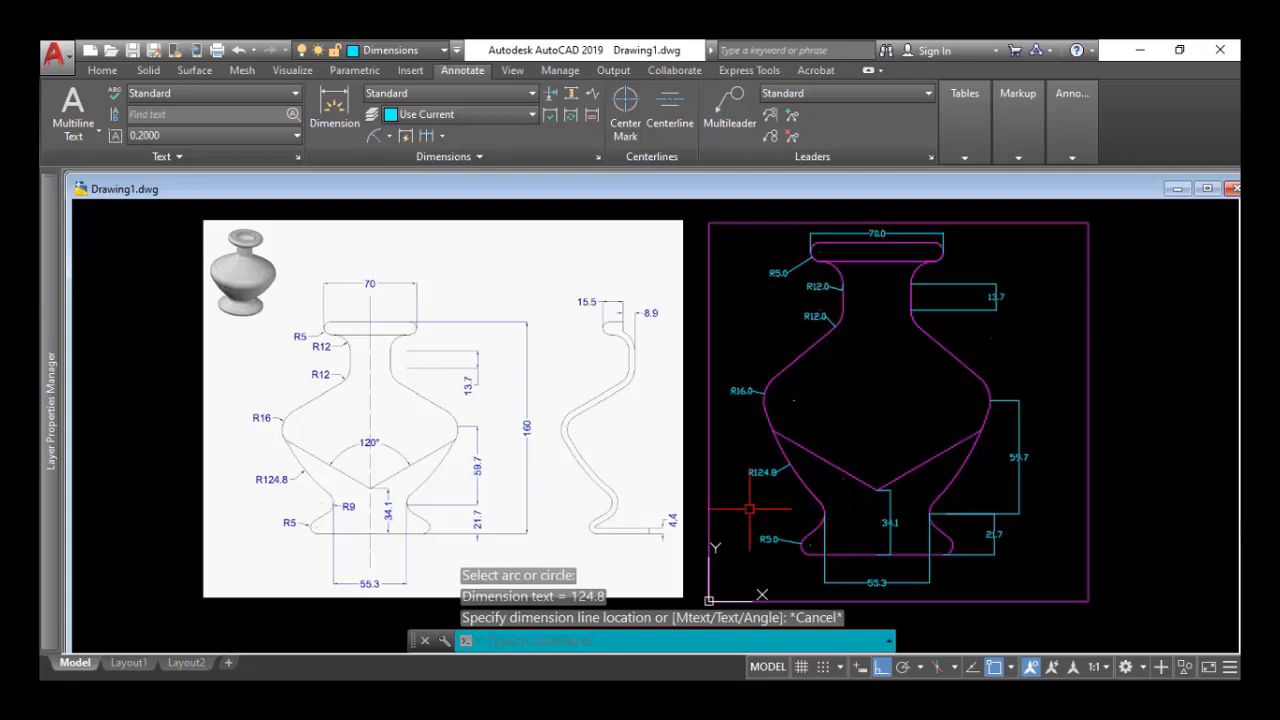
Add a radius dimension to the small waist arc above the foot on the left side, placed inside the vase.
click(384, 138)
click(820, 510)
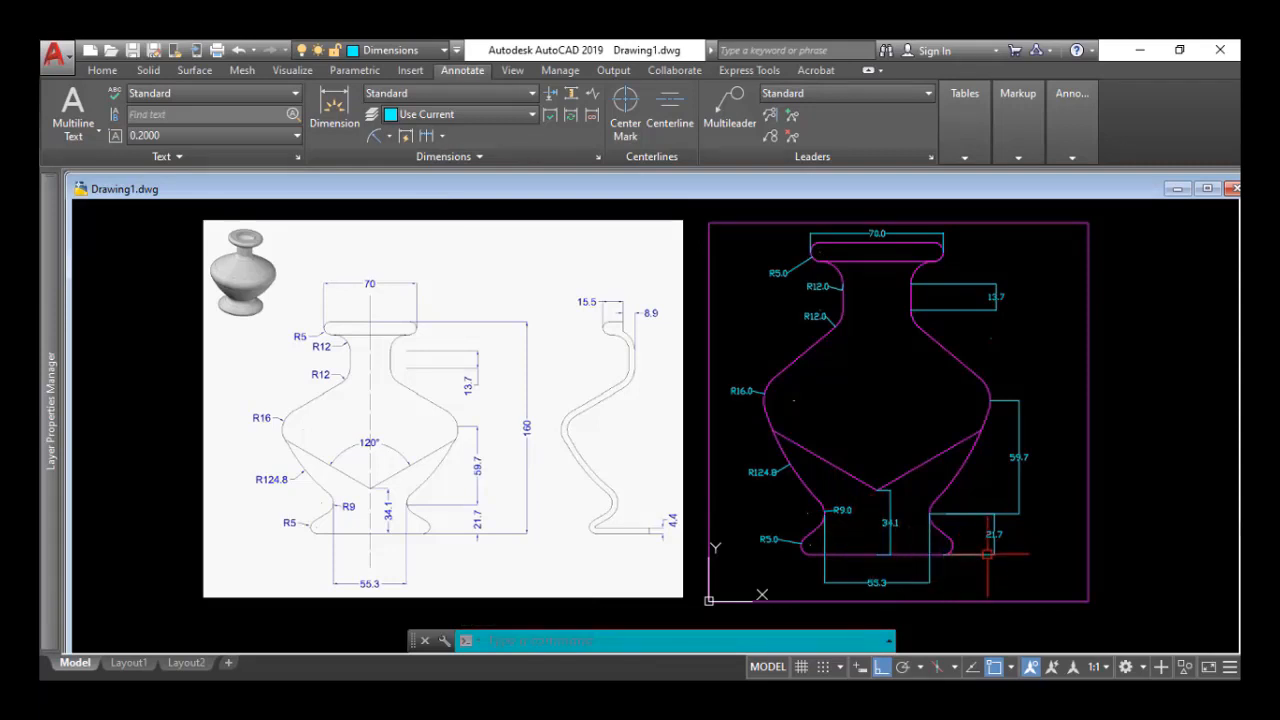
key(Return)
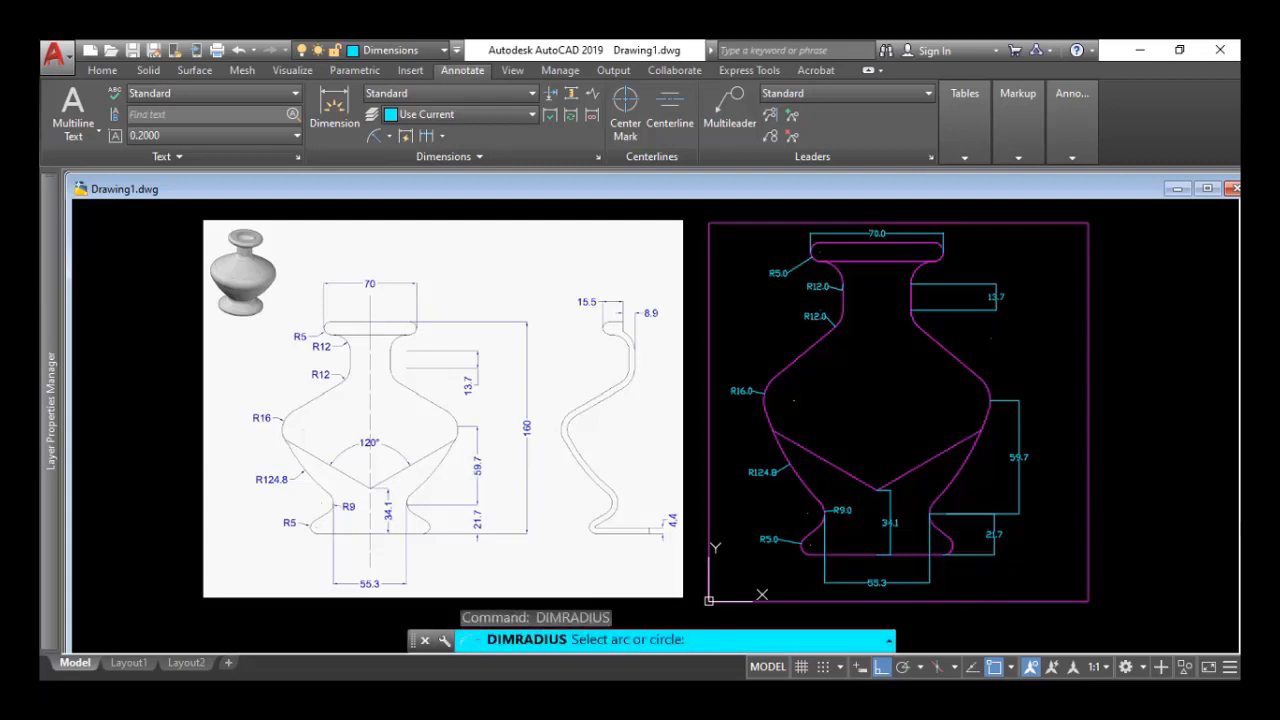
Add a vertical linear dimension from the rim's top edge to the base line, placed right of the other vertical dimensions.
click(391, 137)
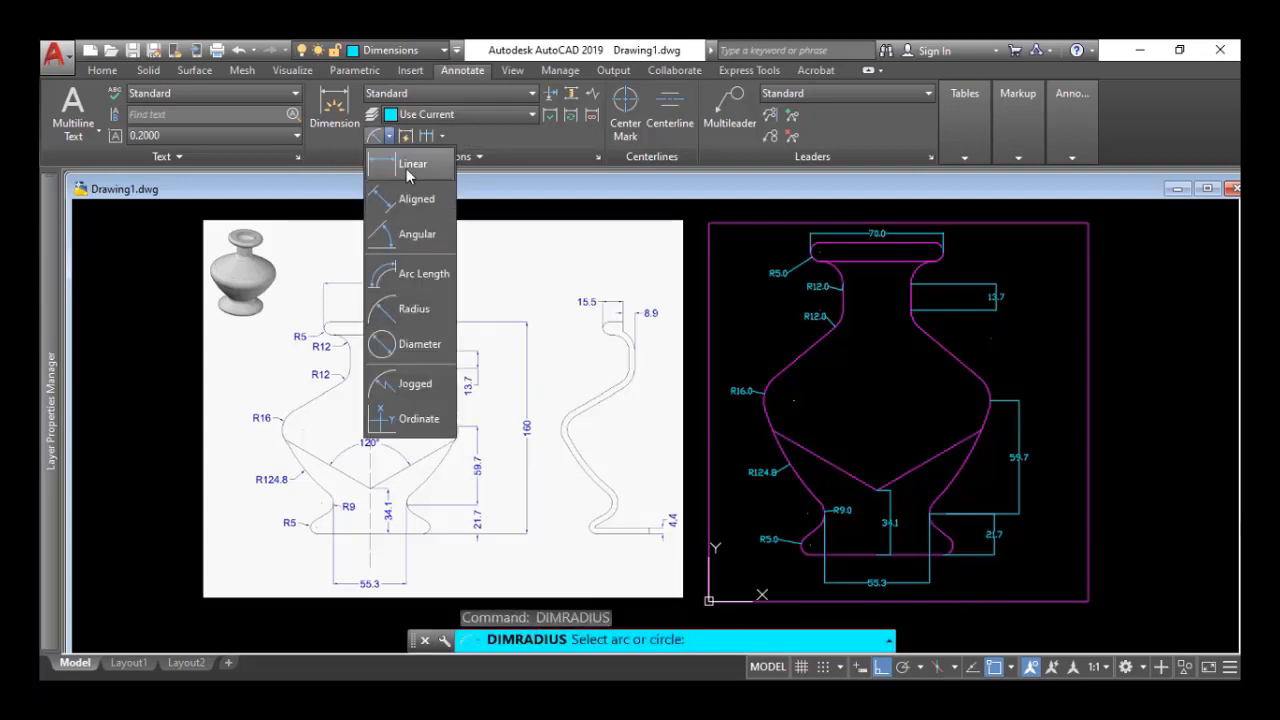
click(395, 164)
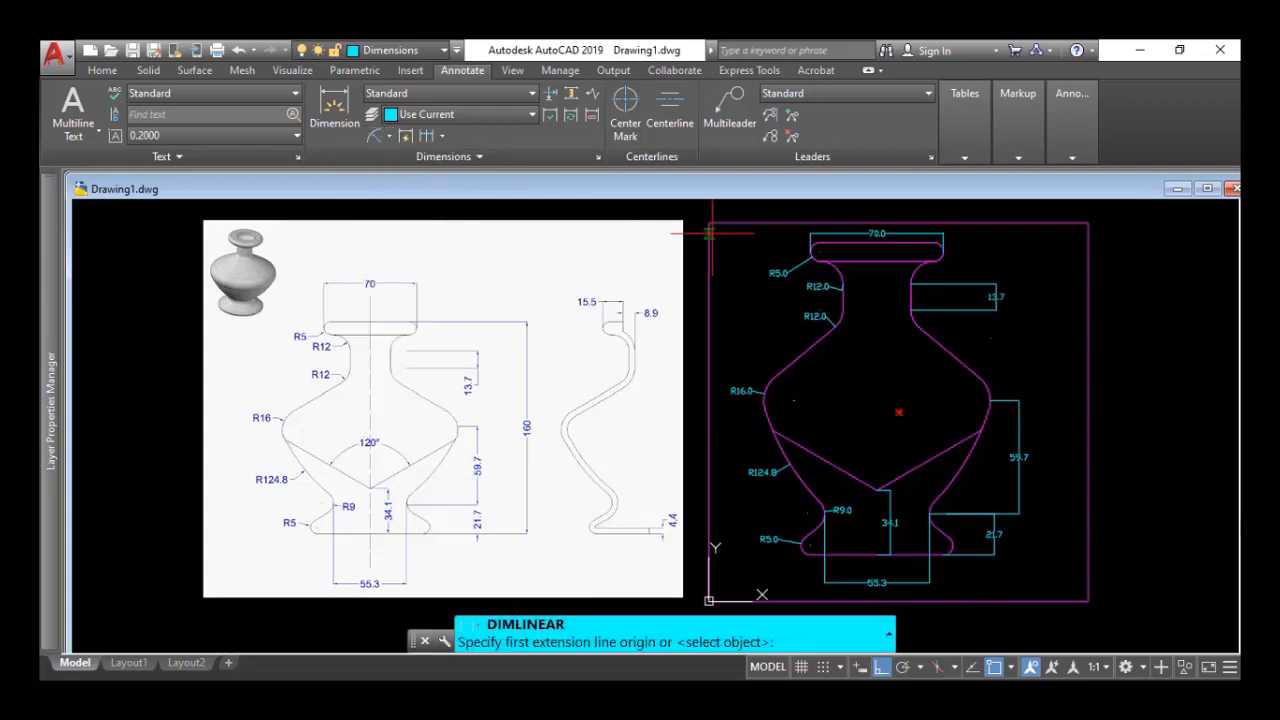
click(934, 242)
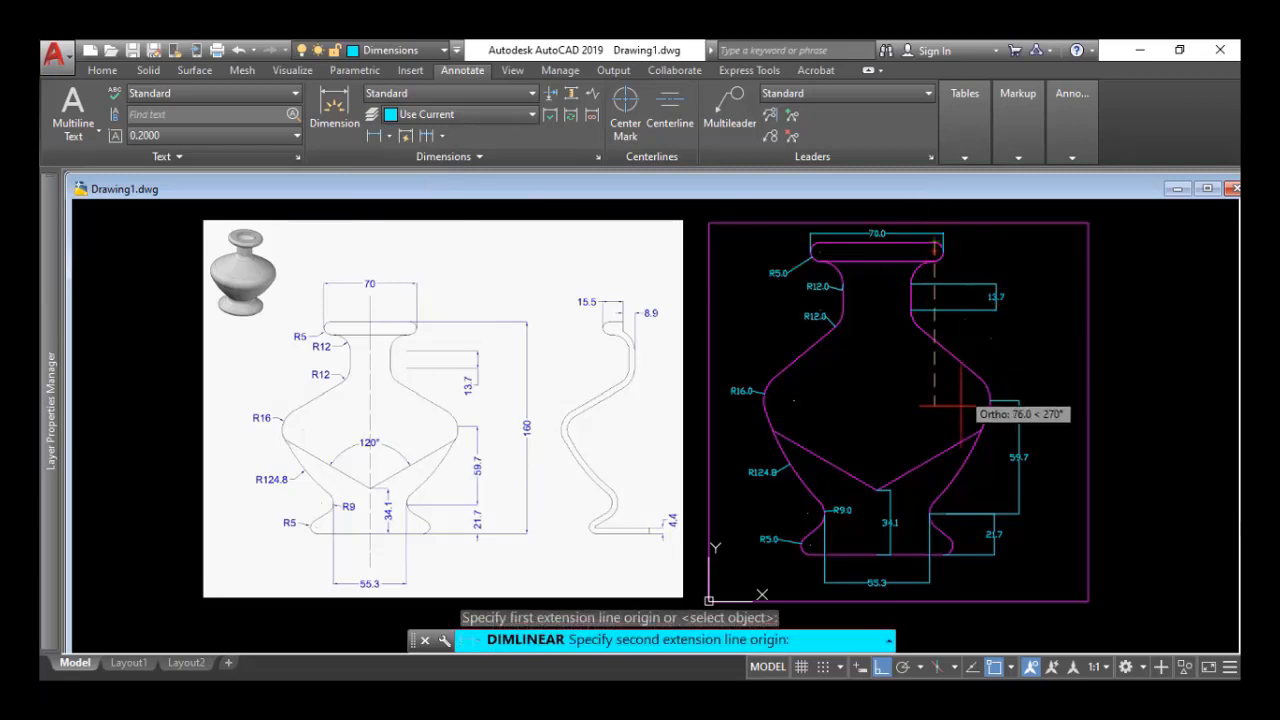
click(940, 552)
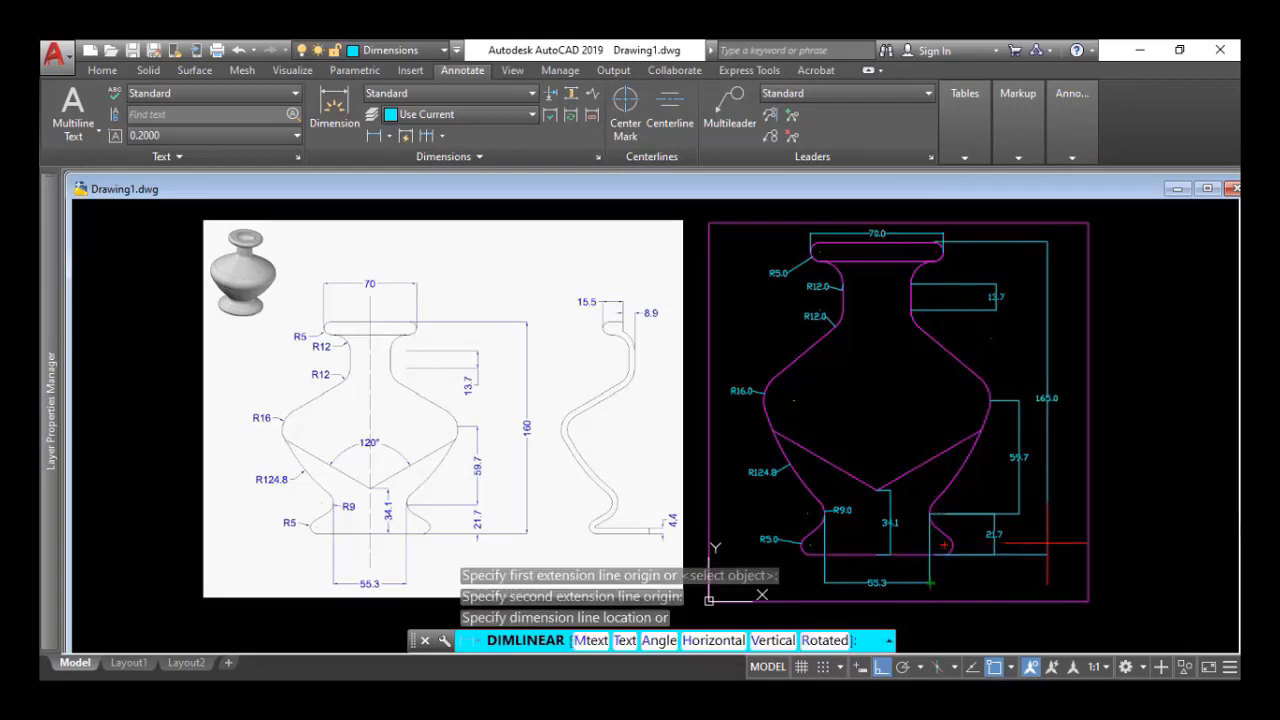
middle_drag(1047, 545, 1095, 472)
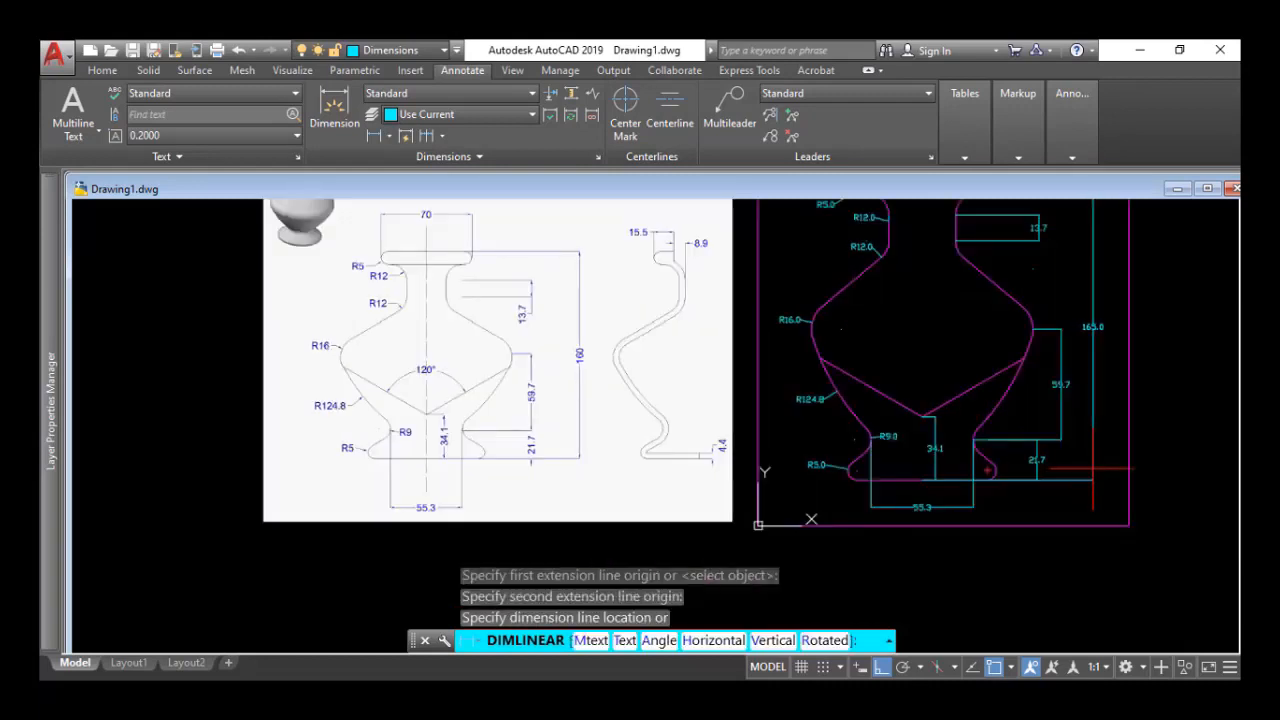
click(1095, 472)
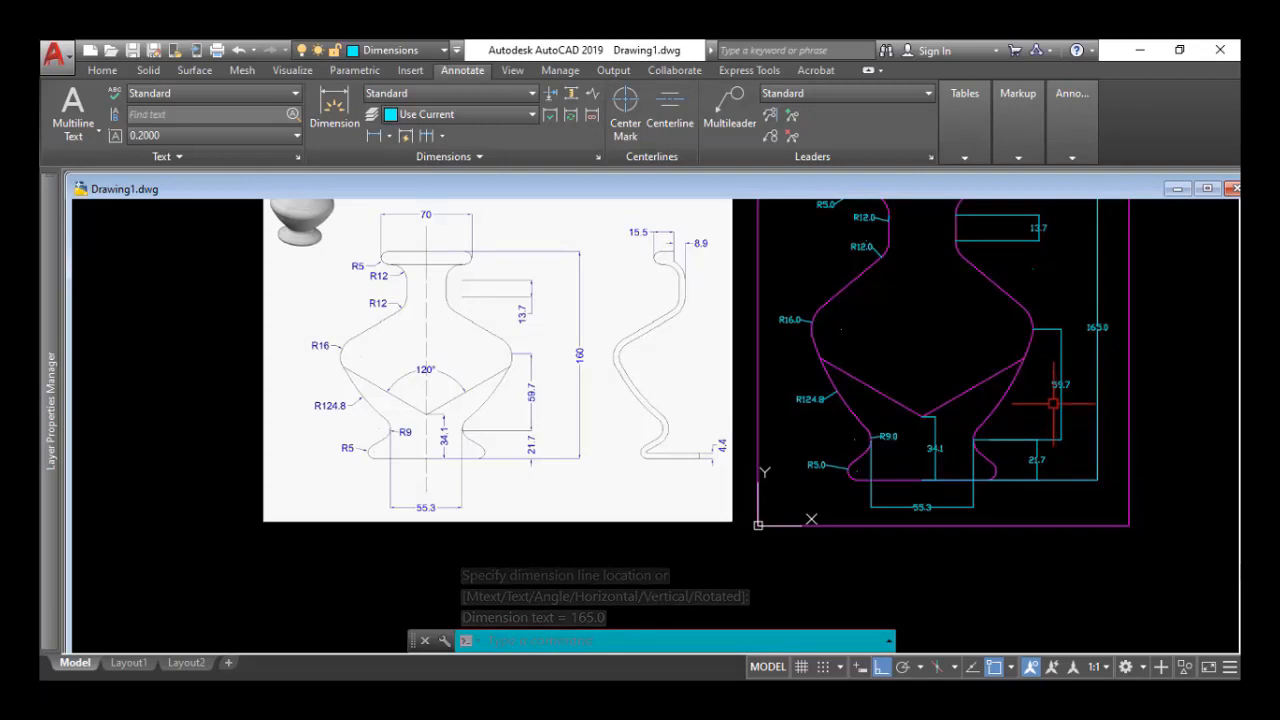
Add an angular dimension between the two slanted lines in the vase's belly, placed inside the vase above their vertex.
middle_drag(1078, 318, 1080, 378)
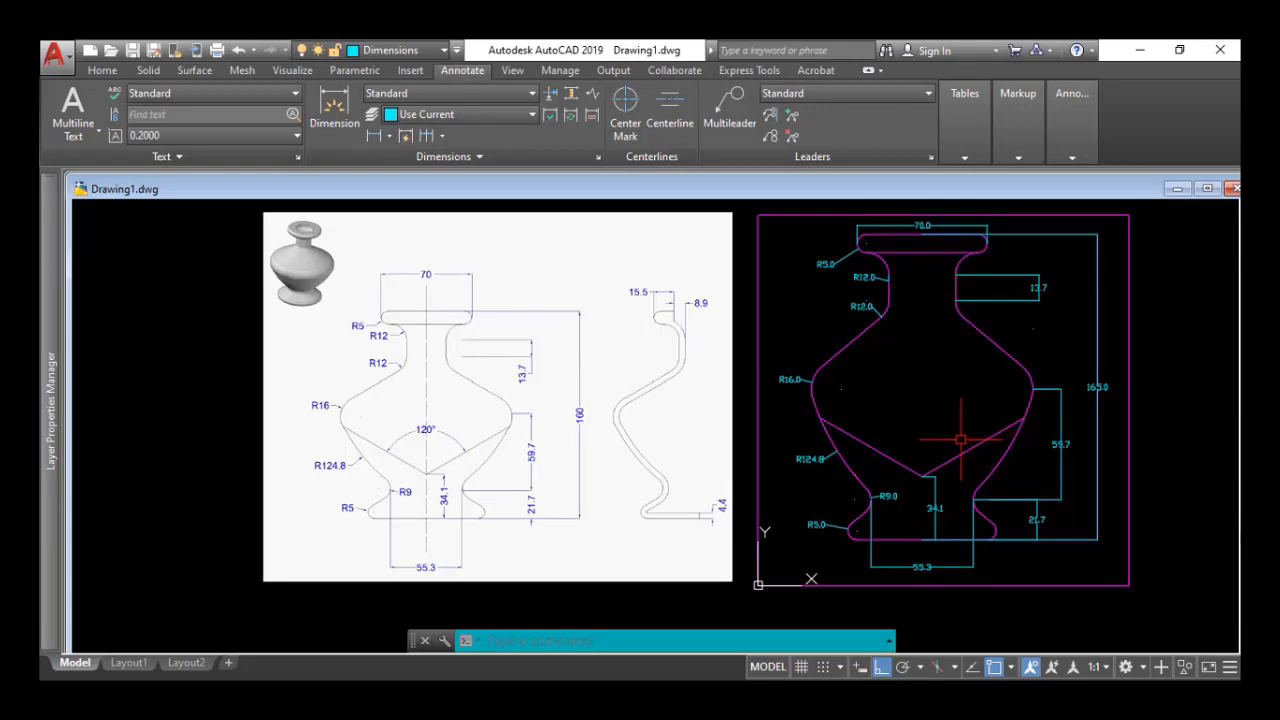
click(389, 137)
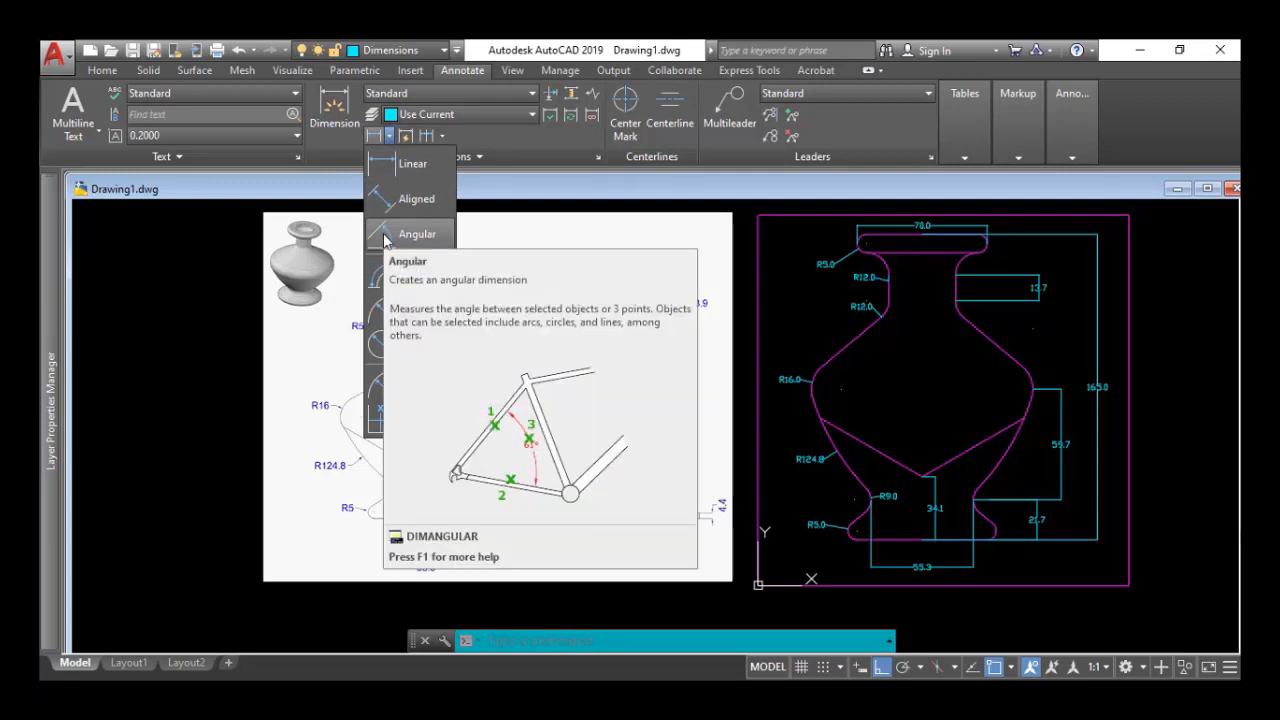
click(389, 236)
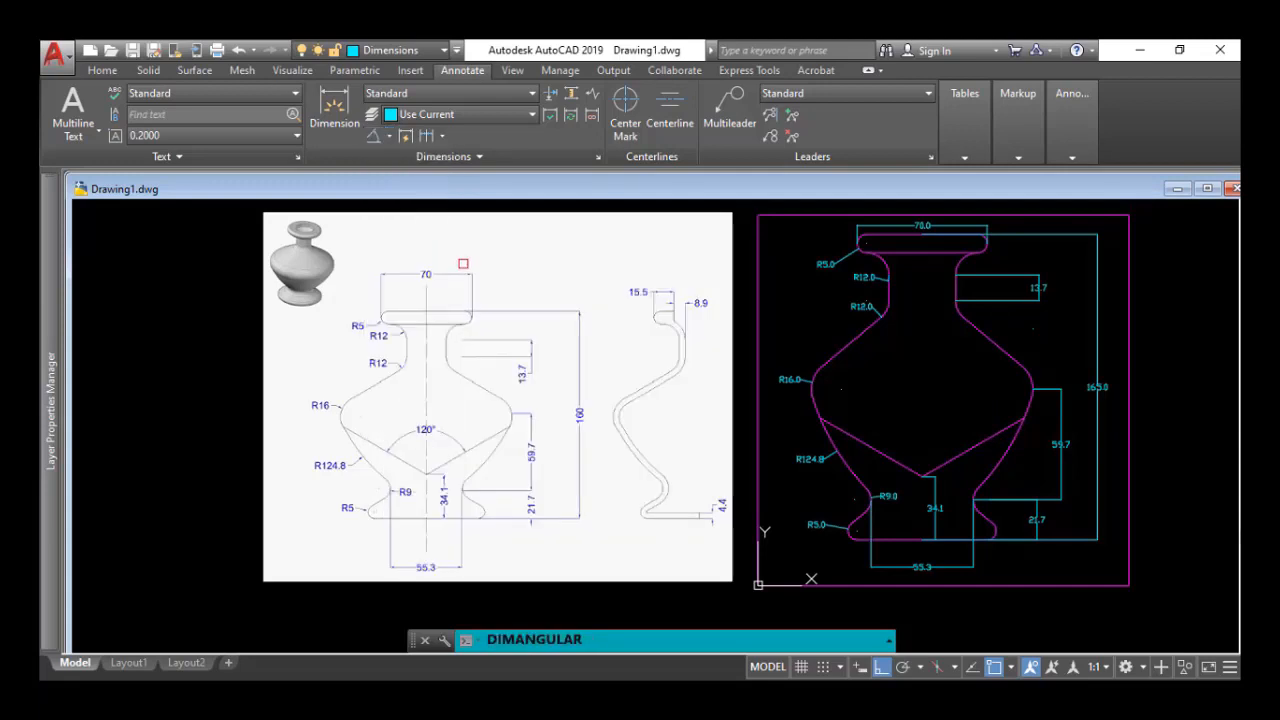
click(905, 458)
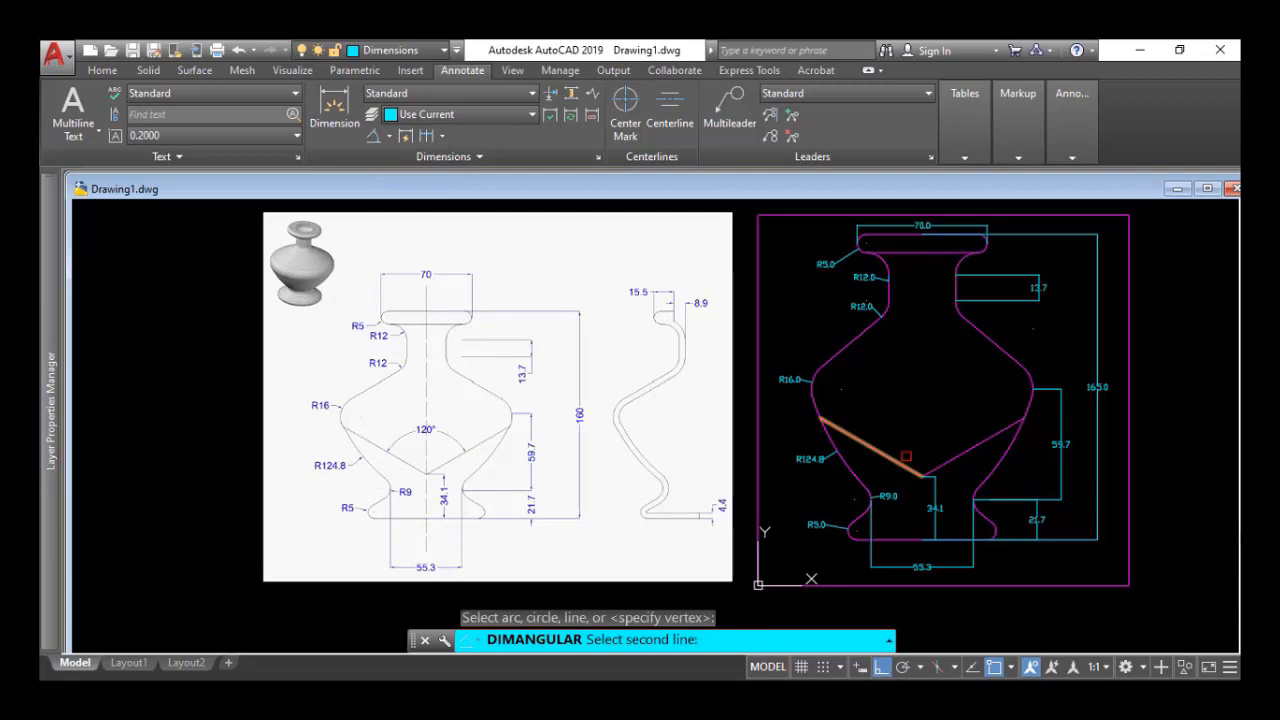
click(957, 456)
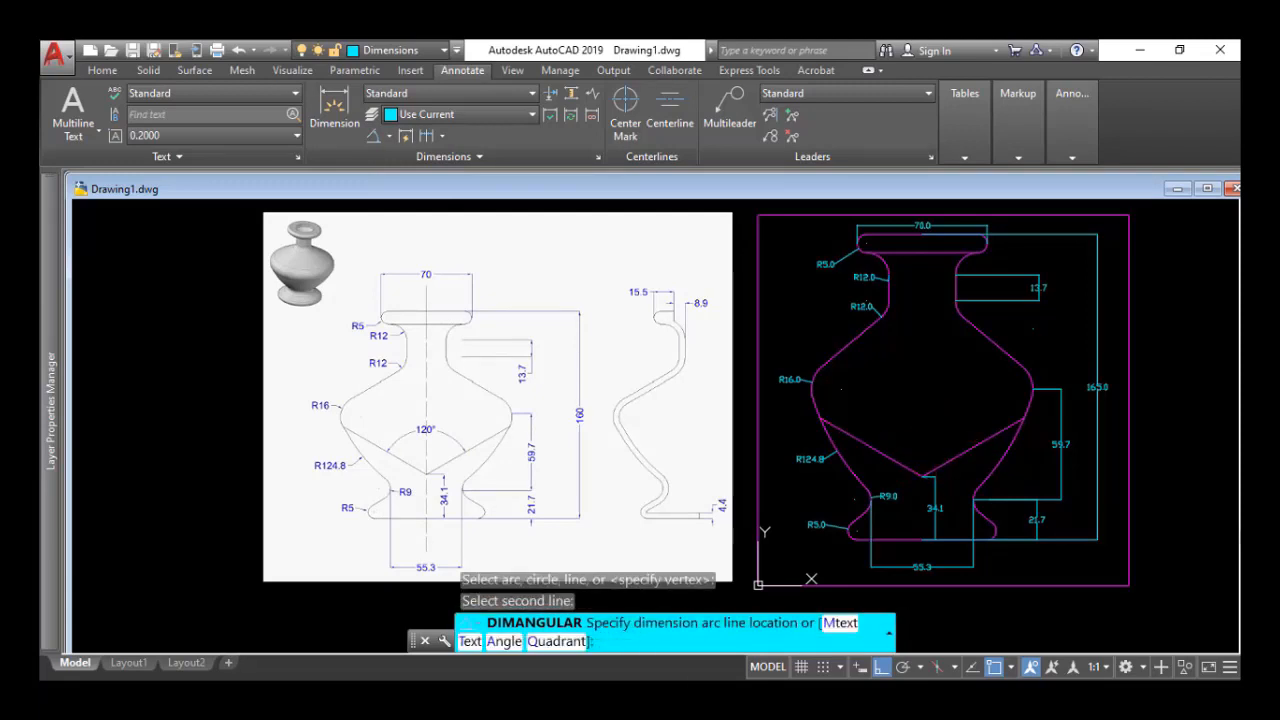
click(921, 442)
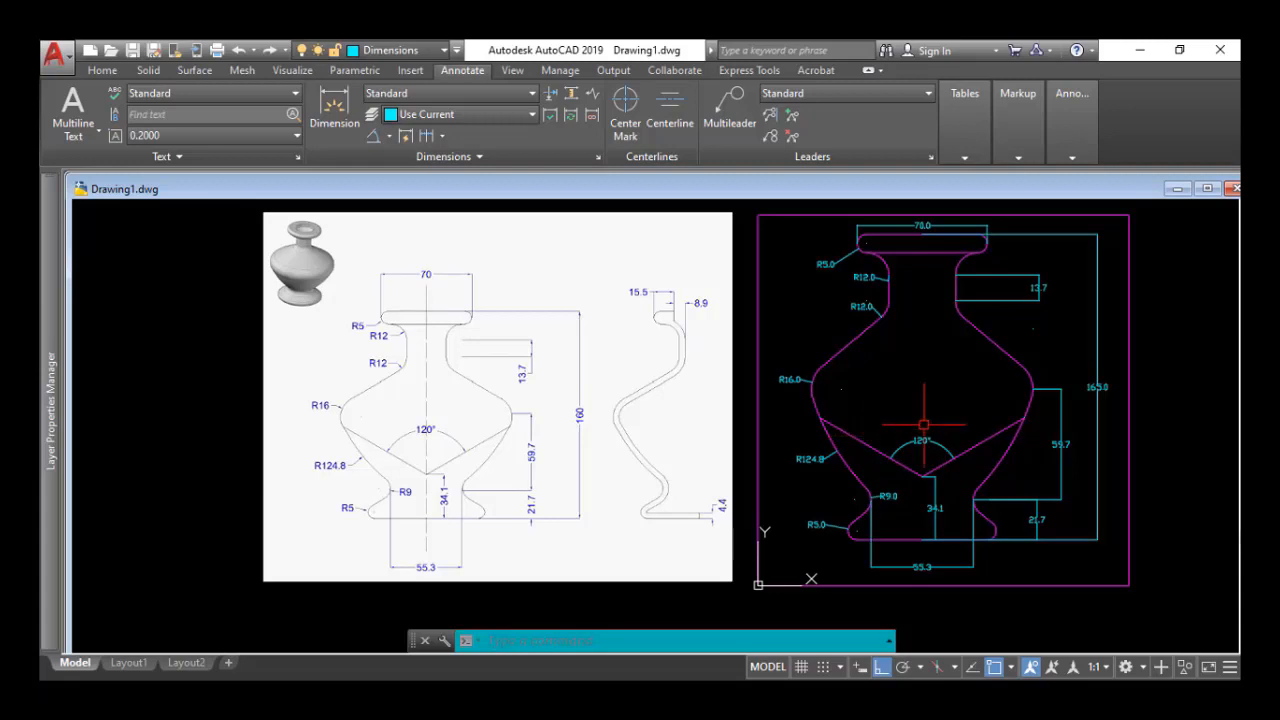
Make the 3D layer current.
middle_drag(925, 409, 670, 432)
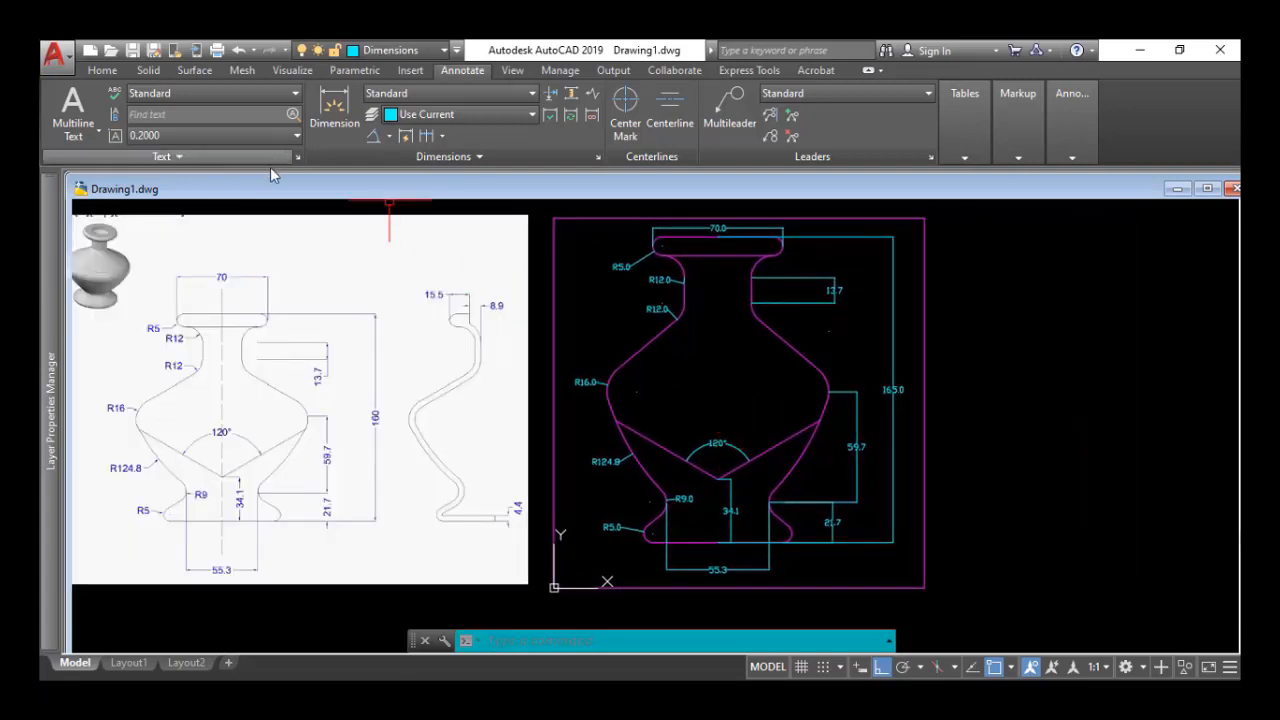
mouse_move(52, 215)
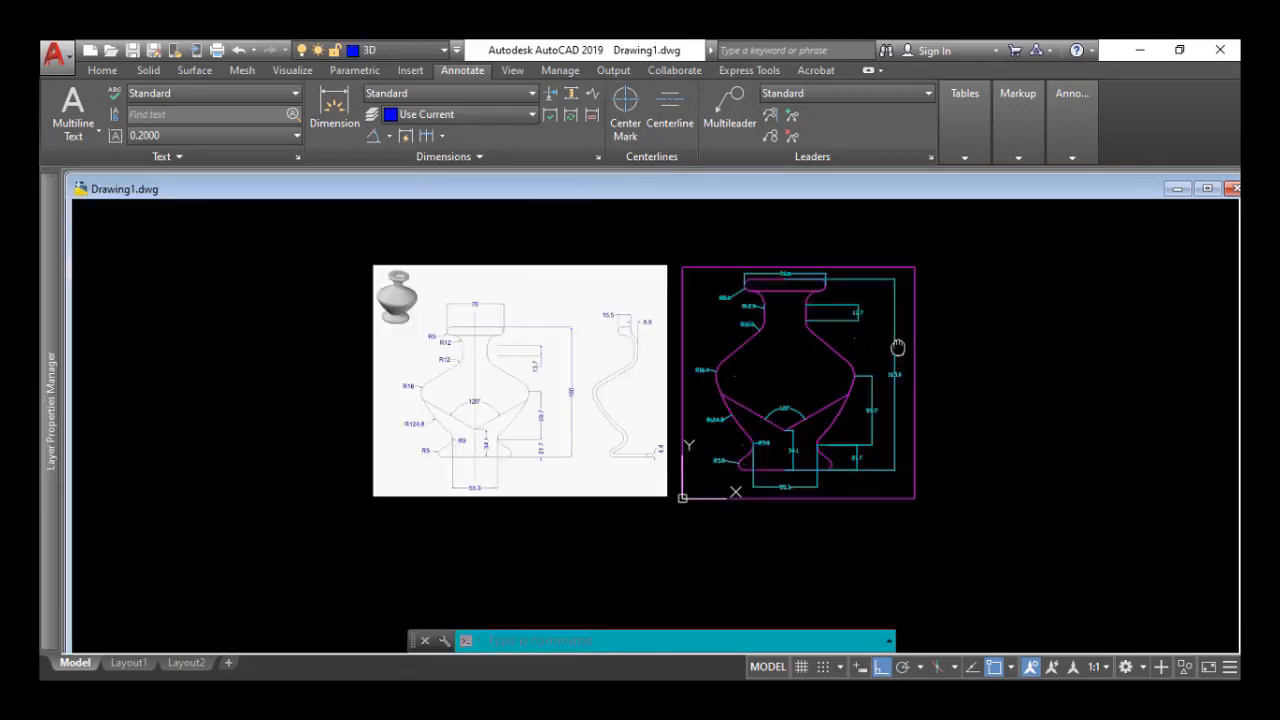
Copy the frame, the vase's right half and the crossing dimensions horizontally to the right by about 242 units.
middle_drag(898, 347, 760, 357)
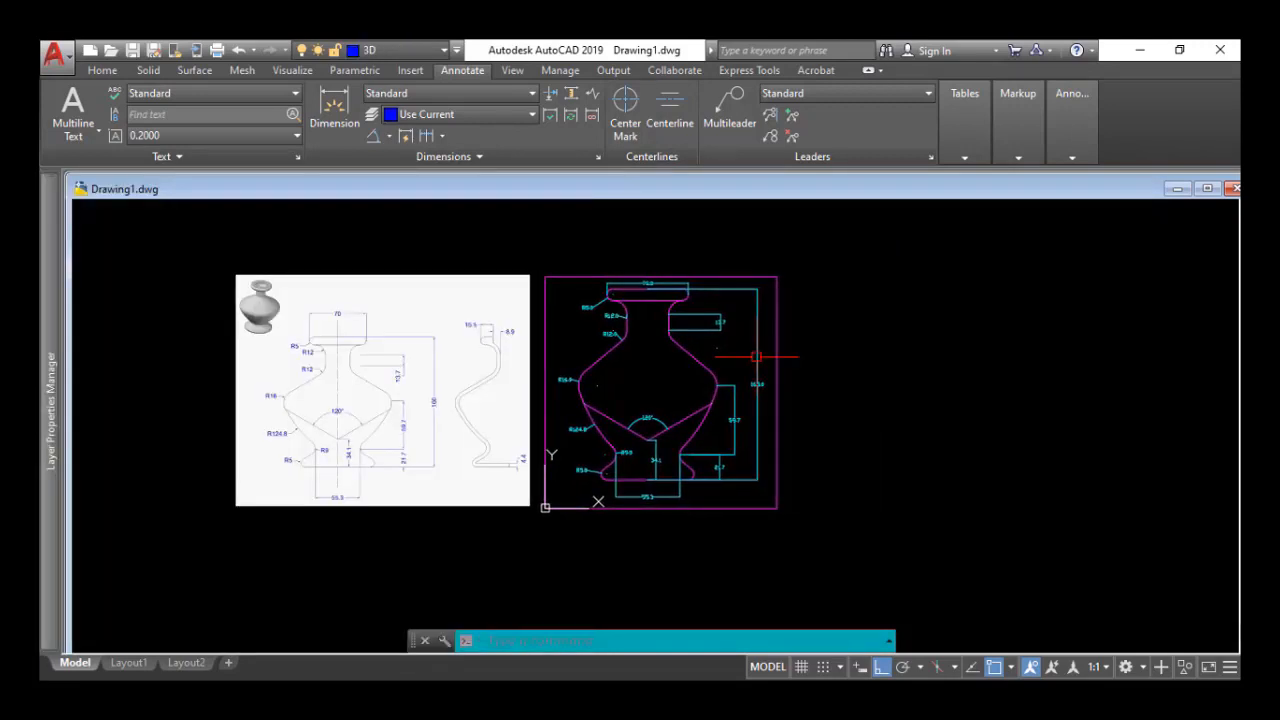
scroll(760, 345, up, 2)
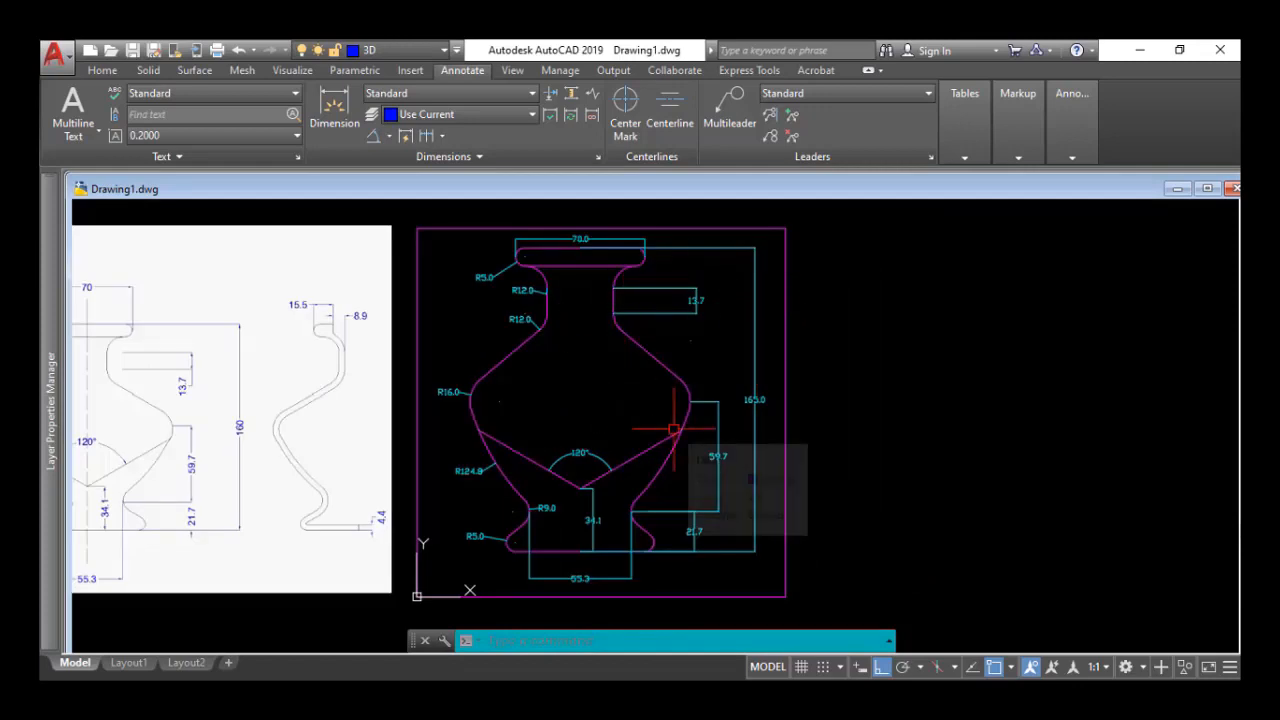
scroll(674, 429, down, 2)
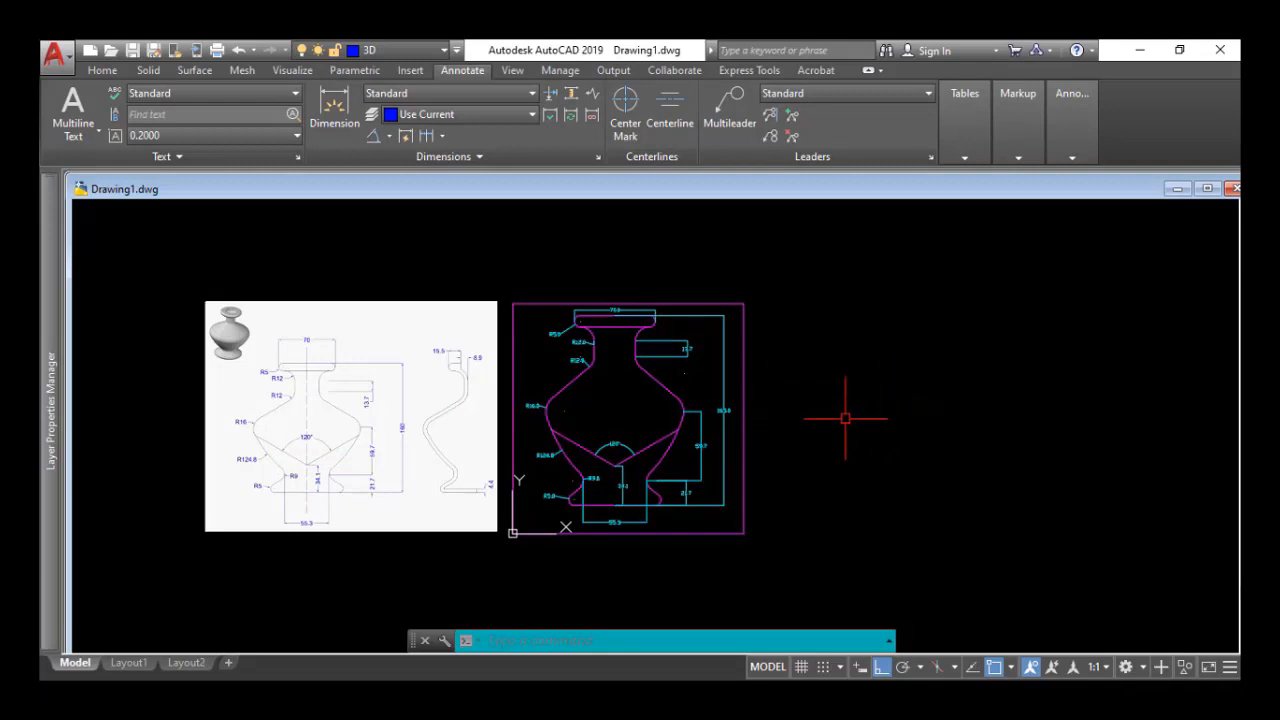
text(co)
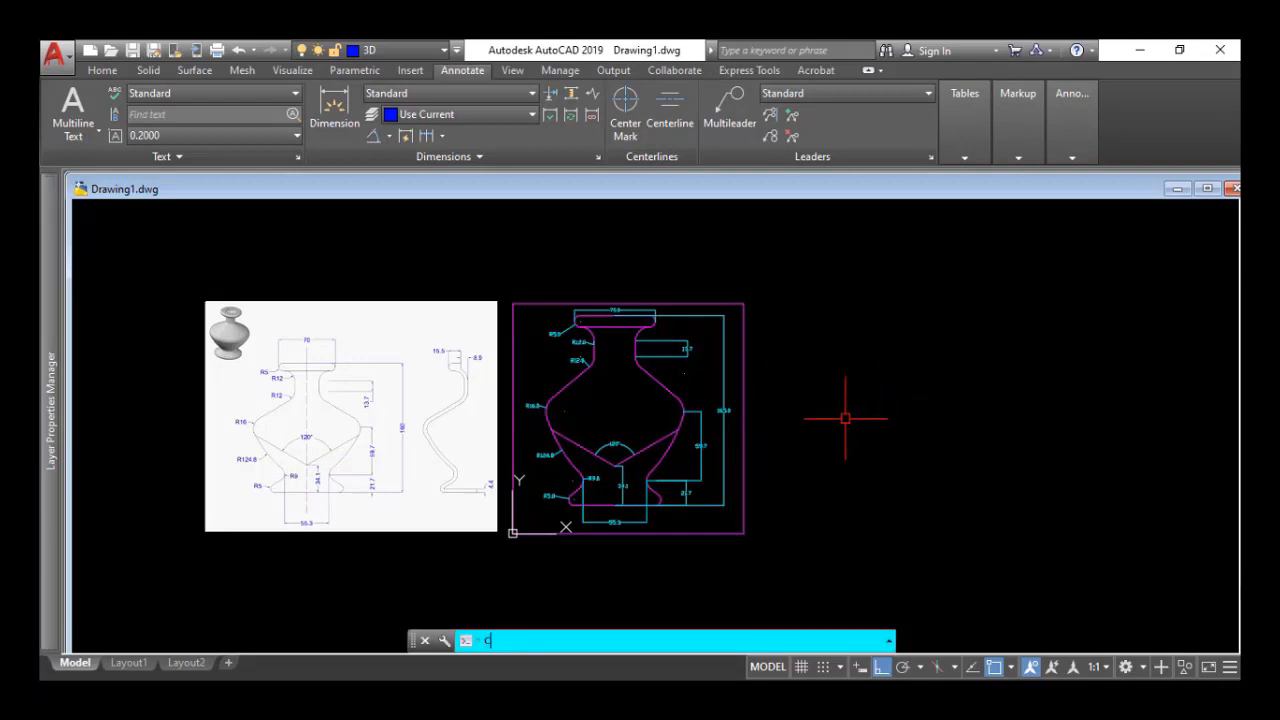
key(Return)
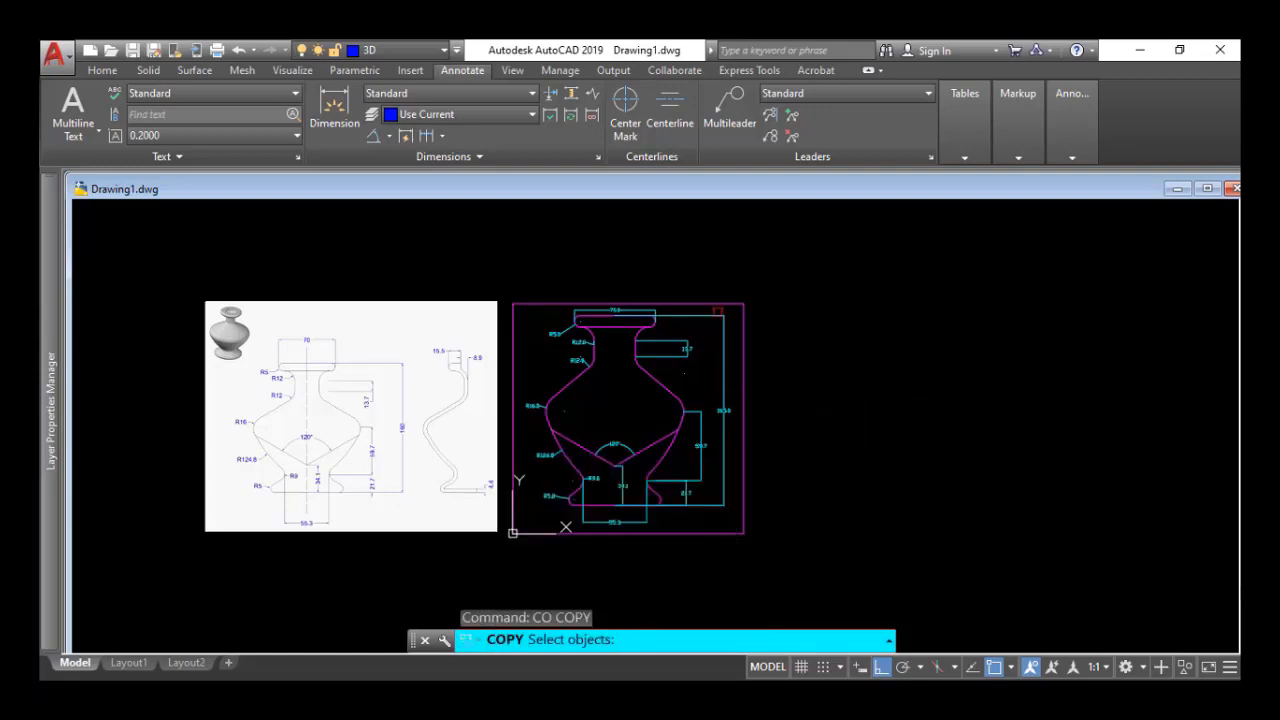
scroll(733, 297, up, 2)
middle_drag(733, 294, 731, 234)
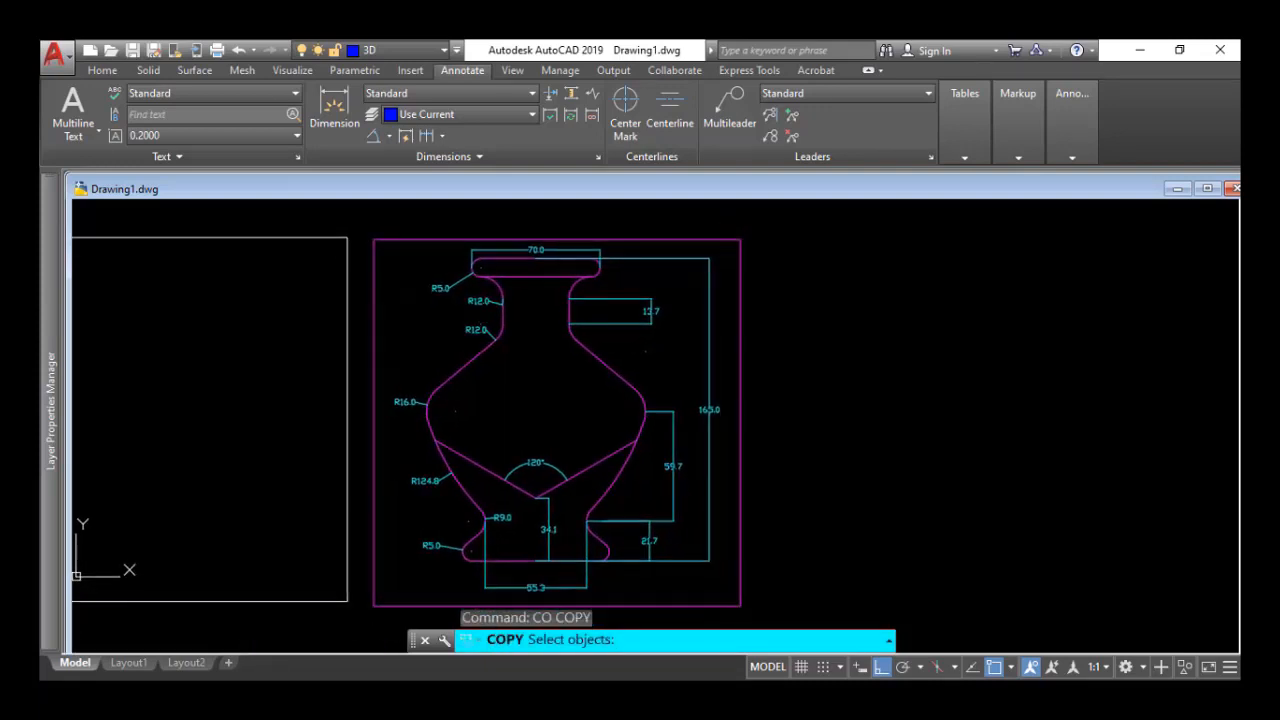
click(716, 225)
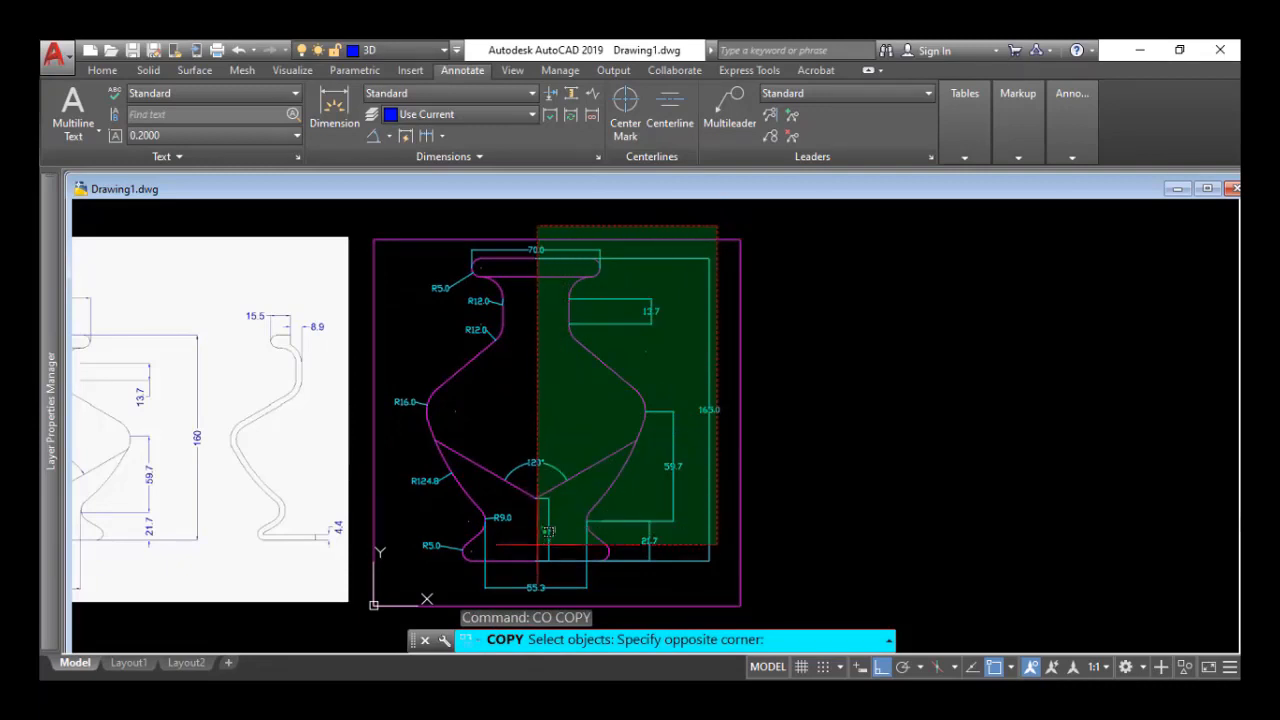
click(544, 568)
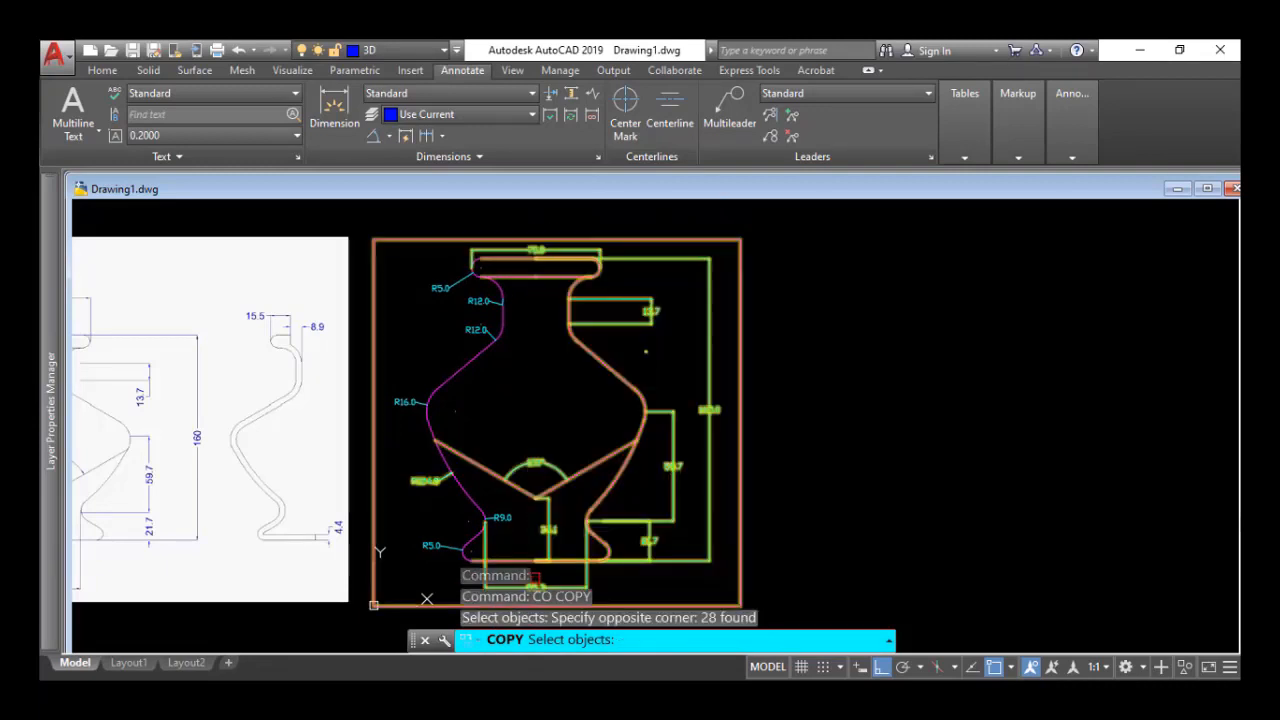
key(Return)
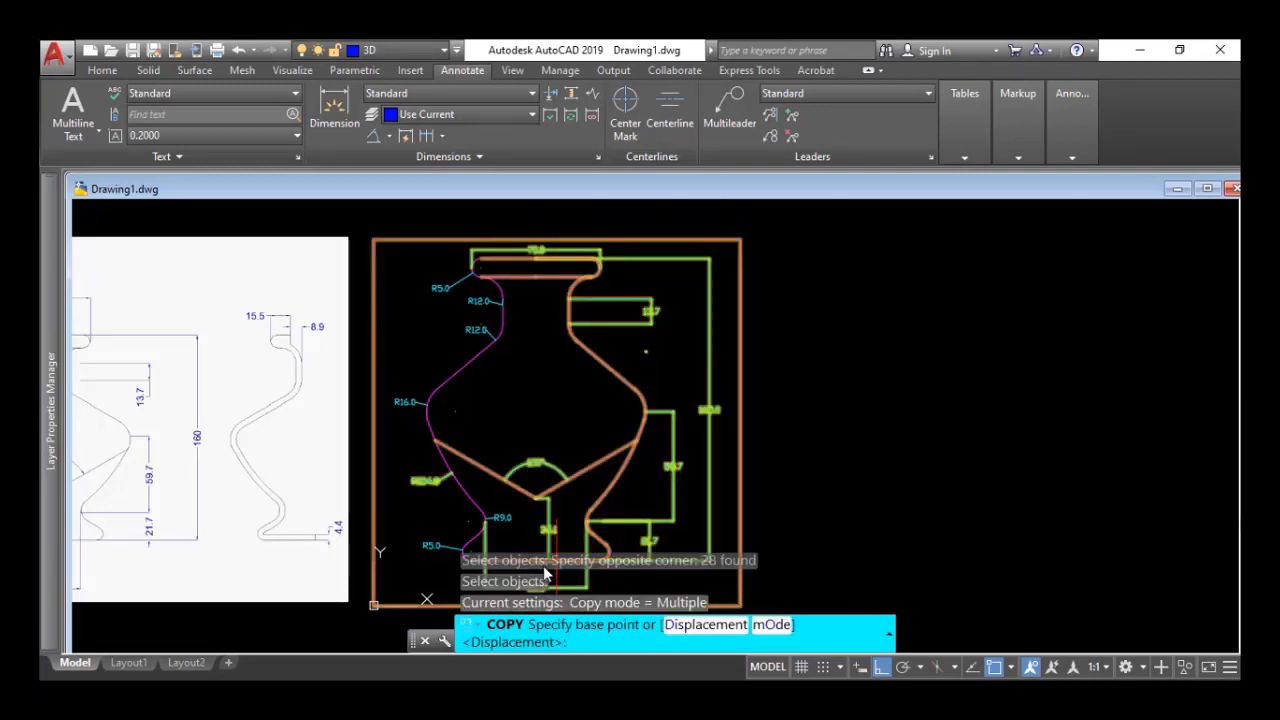
middle_drag(545, 540, 540, 486)
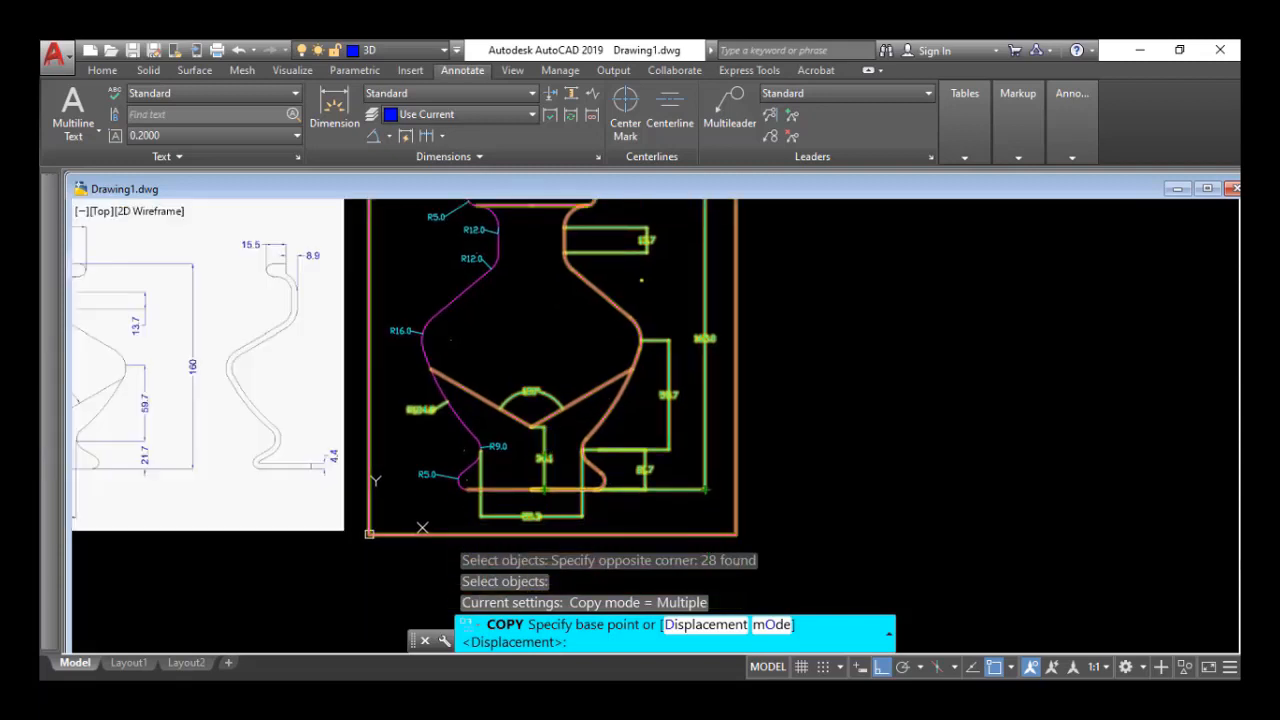
click(544, 489)
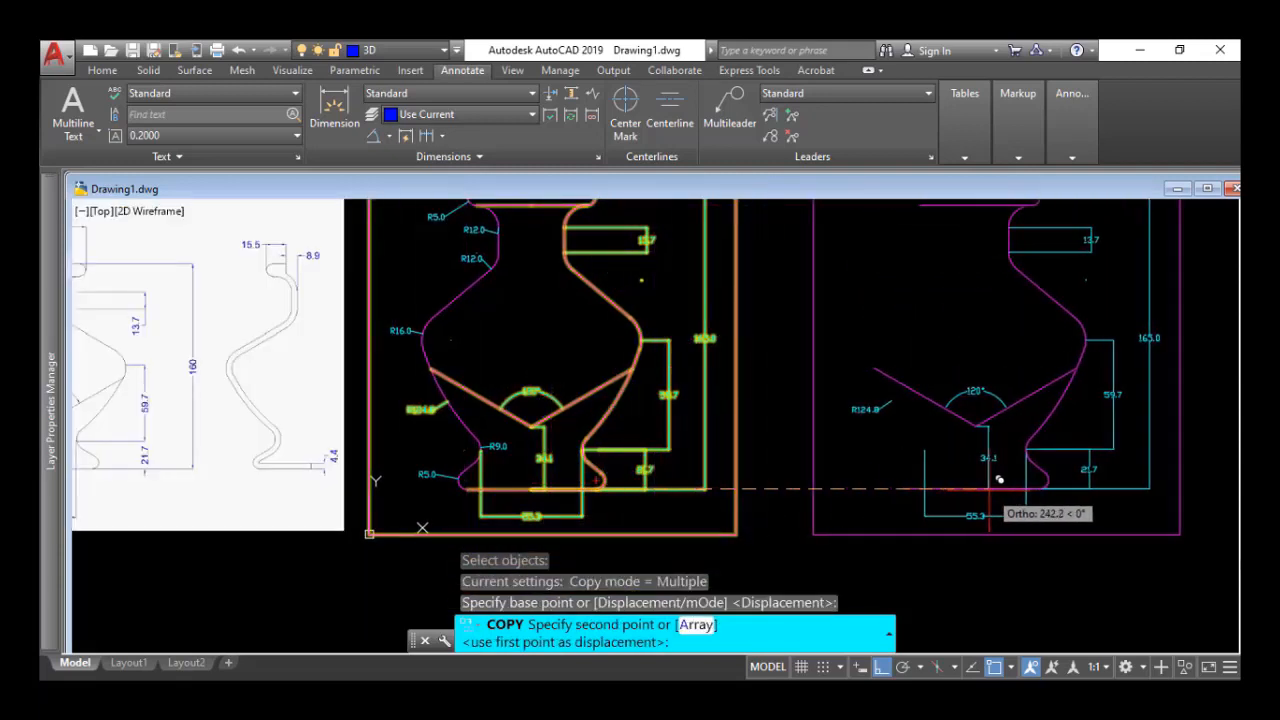
click(990, 489)
key(Escape)
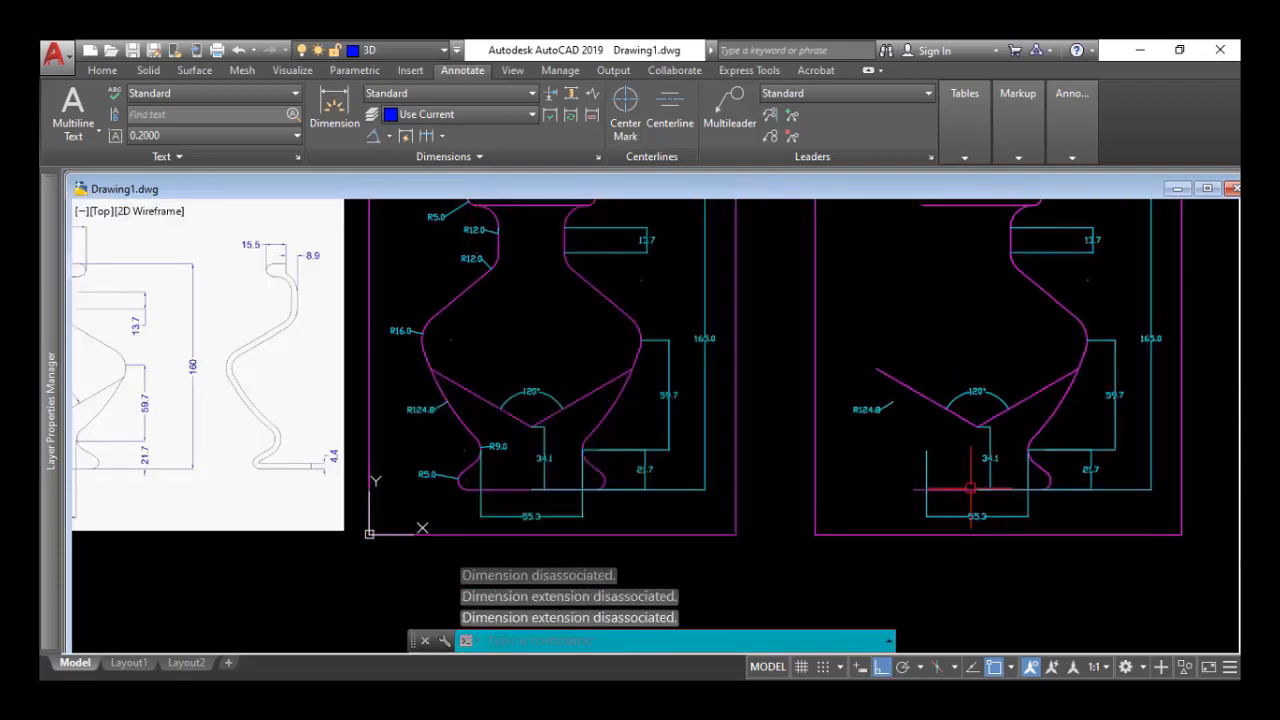
Delete the dimensions and the two slanted lines from the copied half profile.
scroll(971, 488, down, 1)
middle_drag(971, 488, 801, 477)
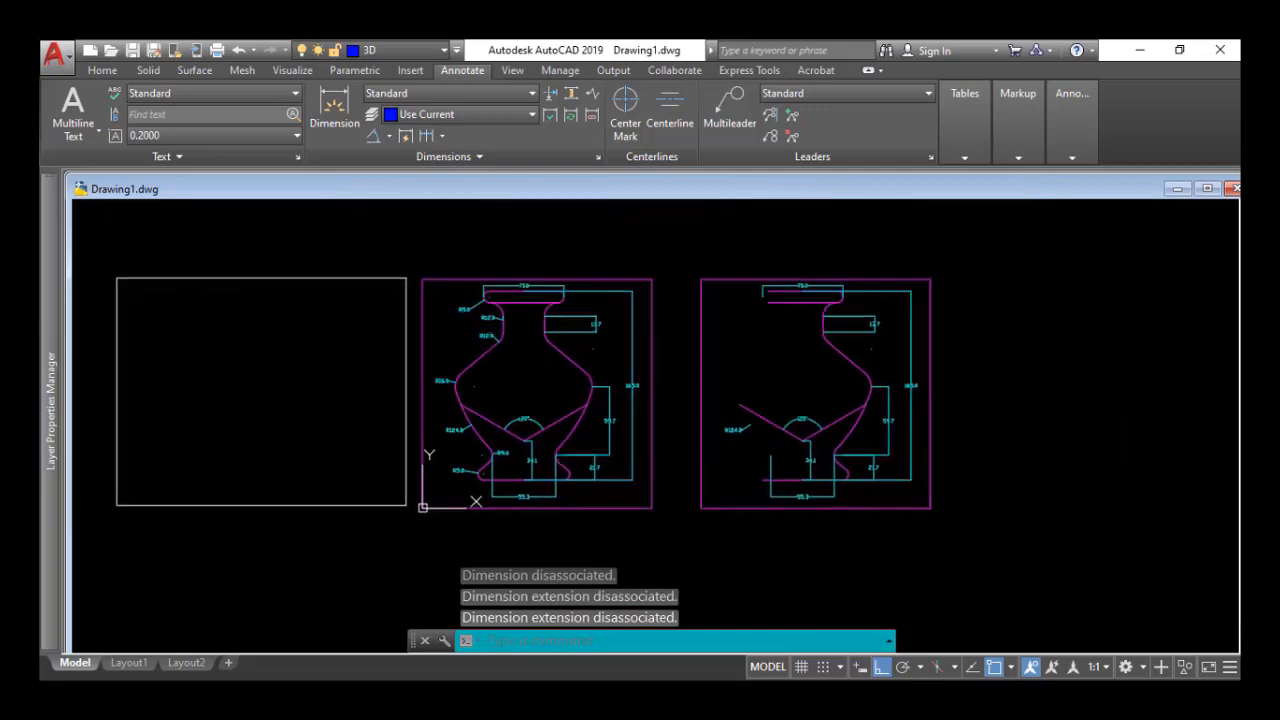
click(866, 316)
key(Delete)
Draw a vertical axis line through the copied half profile, from the rim's top edge down to the base line.
middle_drag(866, 316, 774, 299)
text(l)
key(Return)
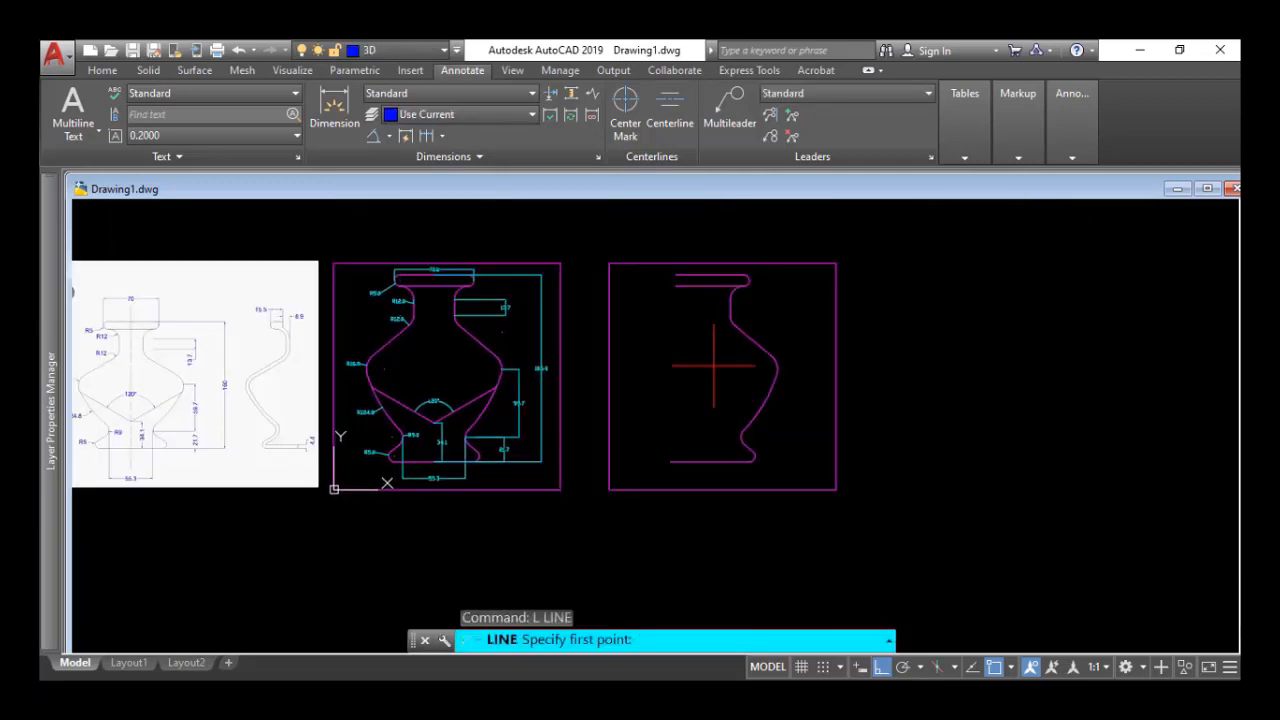
click(708, 274)
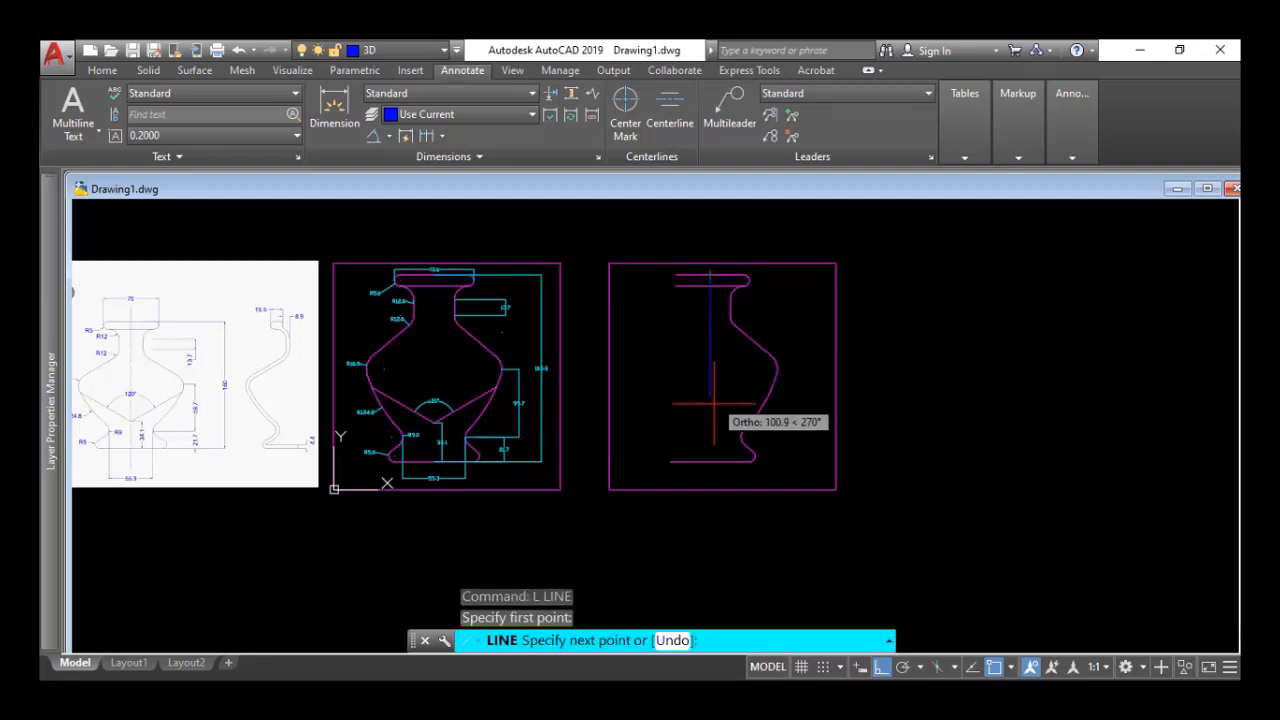
click(709, 461)
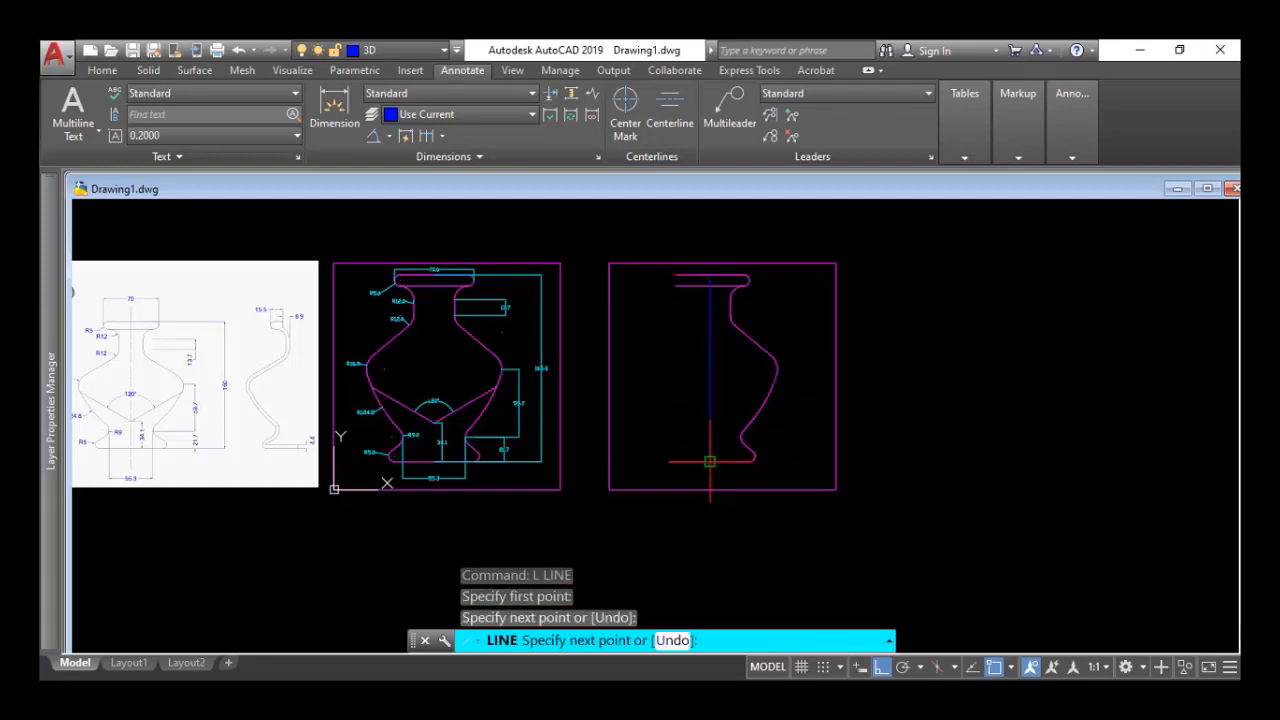
key(Return)
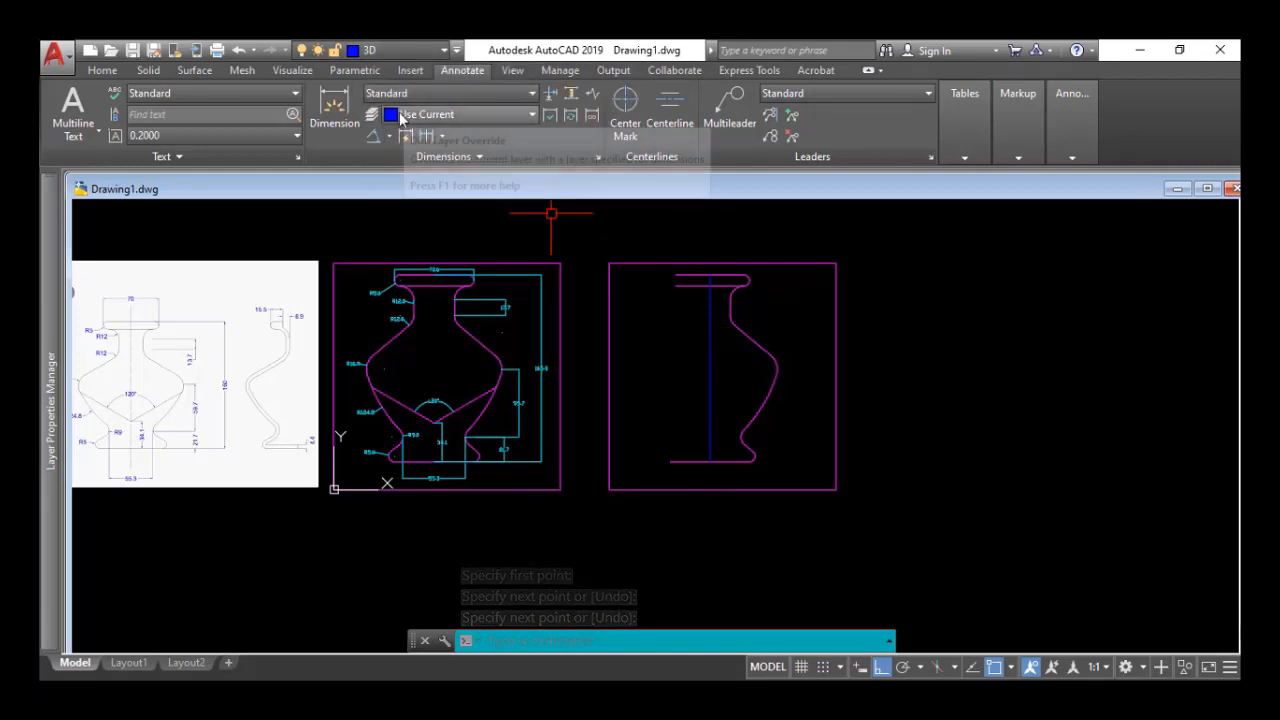
Delete the rectangular frame around the copied half profile.
scroll(705, 295, up, 2)
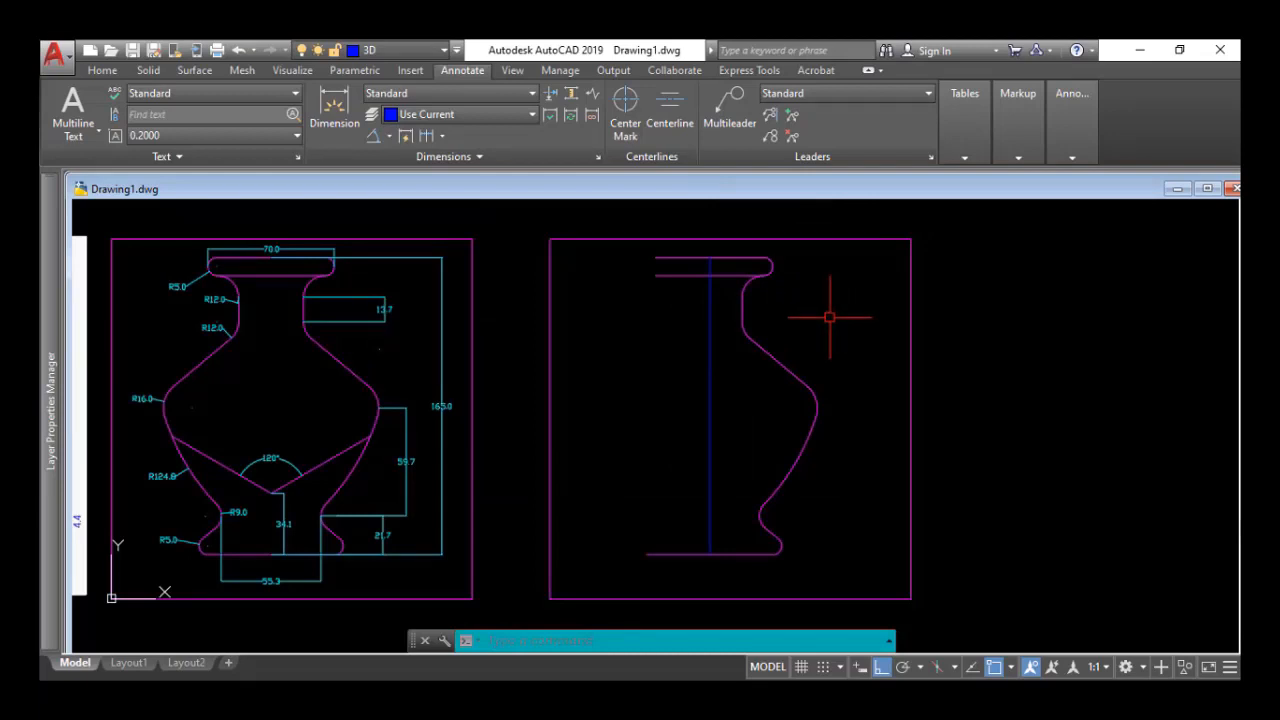
click(909, 427)
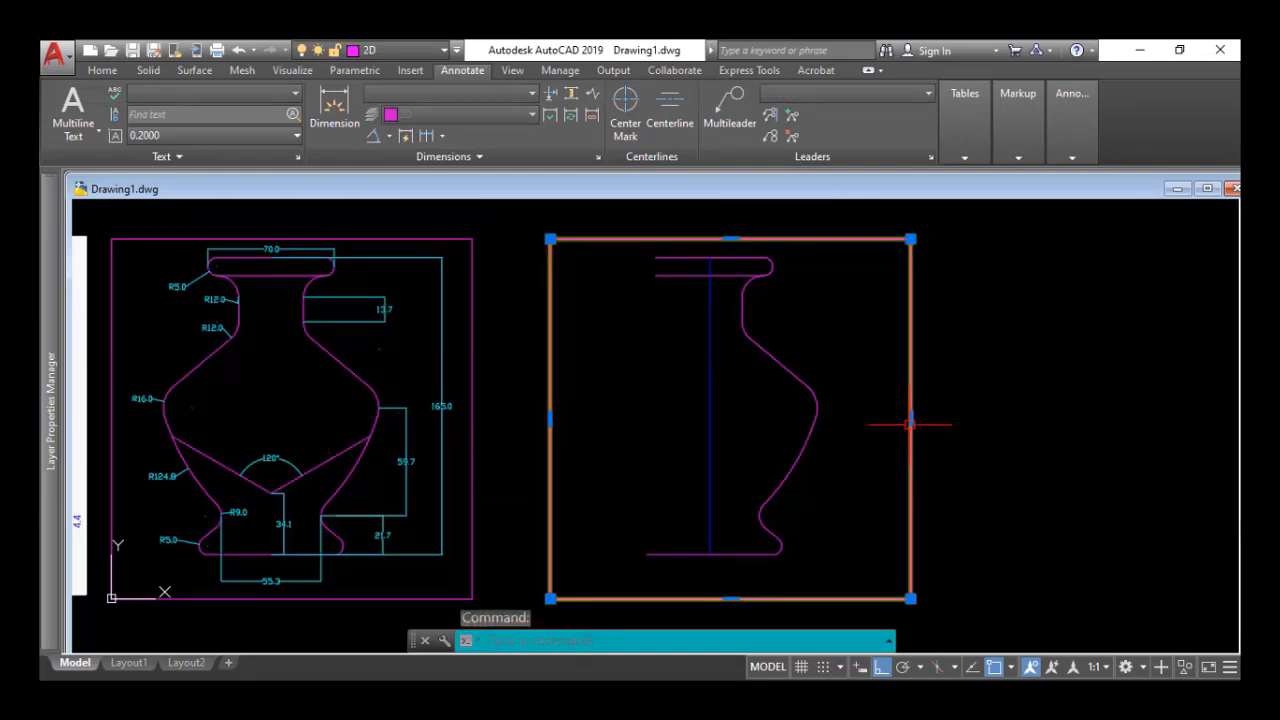
mouse_move(910, 420)
key(Delete)
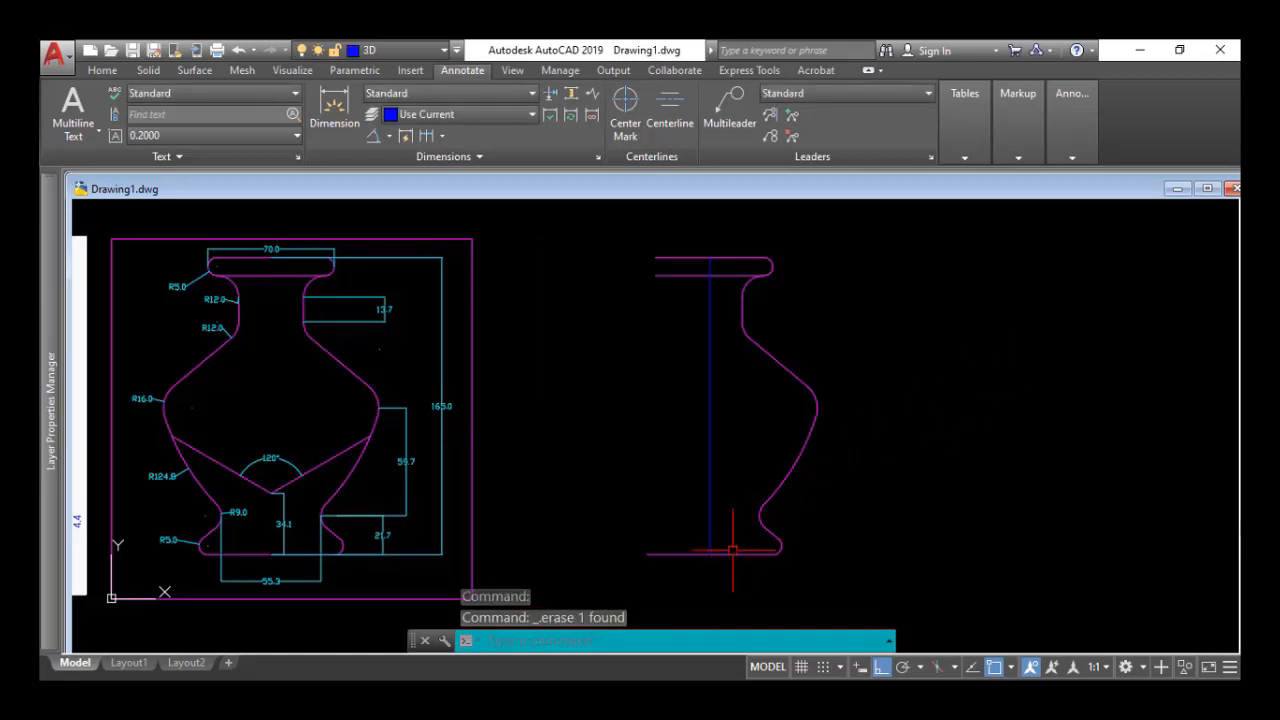
text(tr)
key(Return)
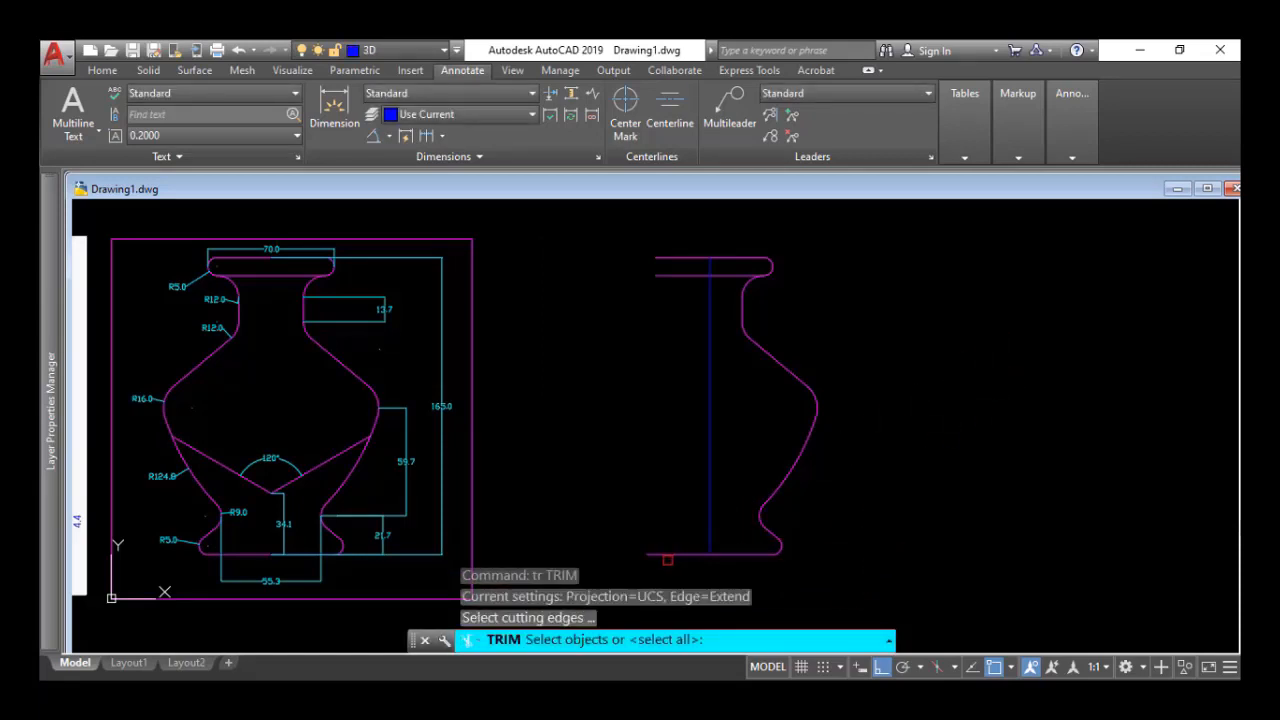
click(689, 553)
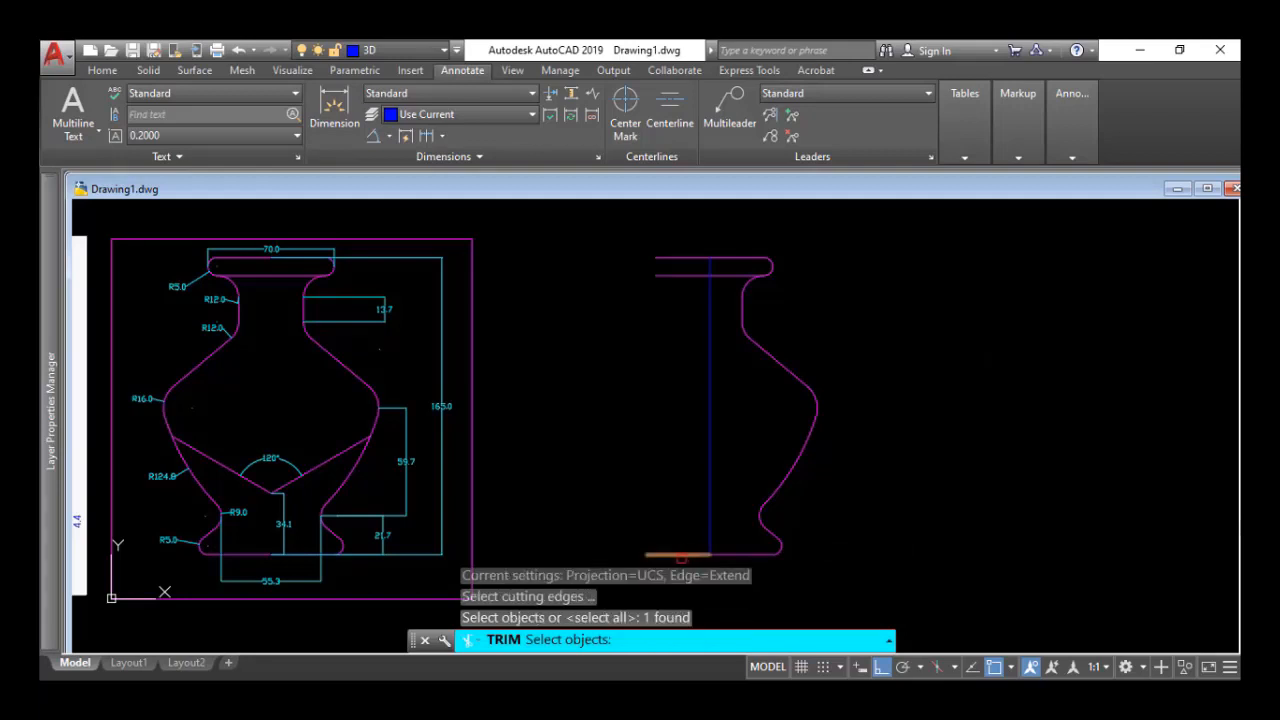
key(Escape)
Trim the copied profile's base line left of the vertical axis and erase the leftover piece.
text(t)
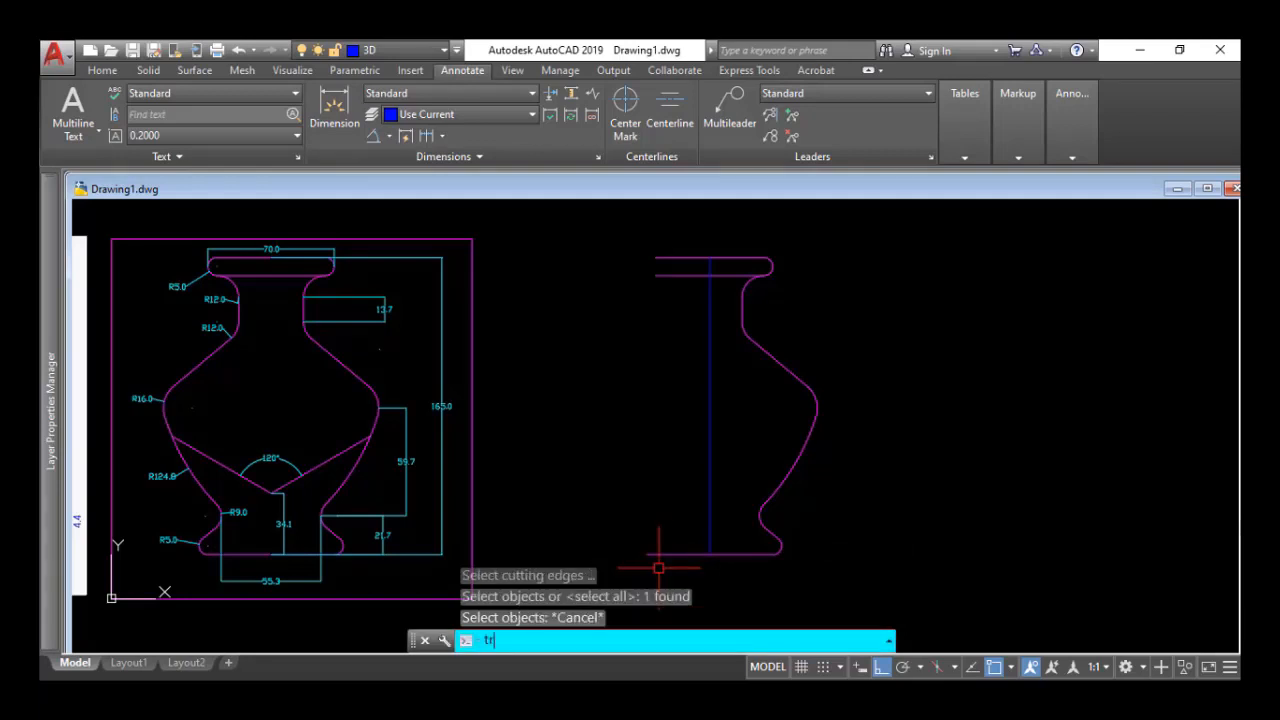
text(r)
key(Return)
key(Return)
click(689, 553)
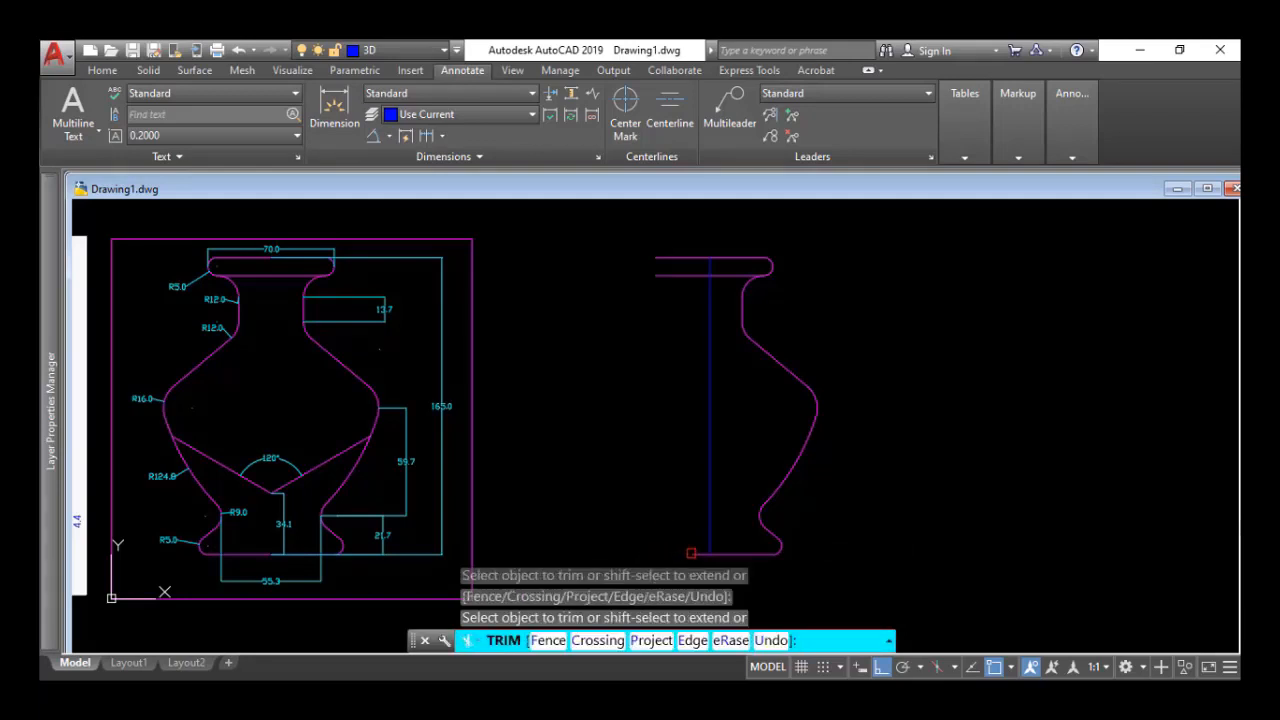
key(Return)
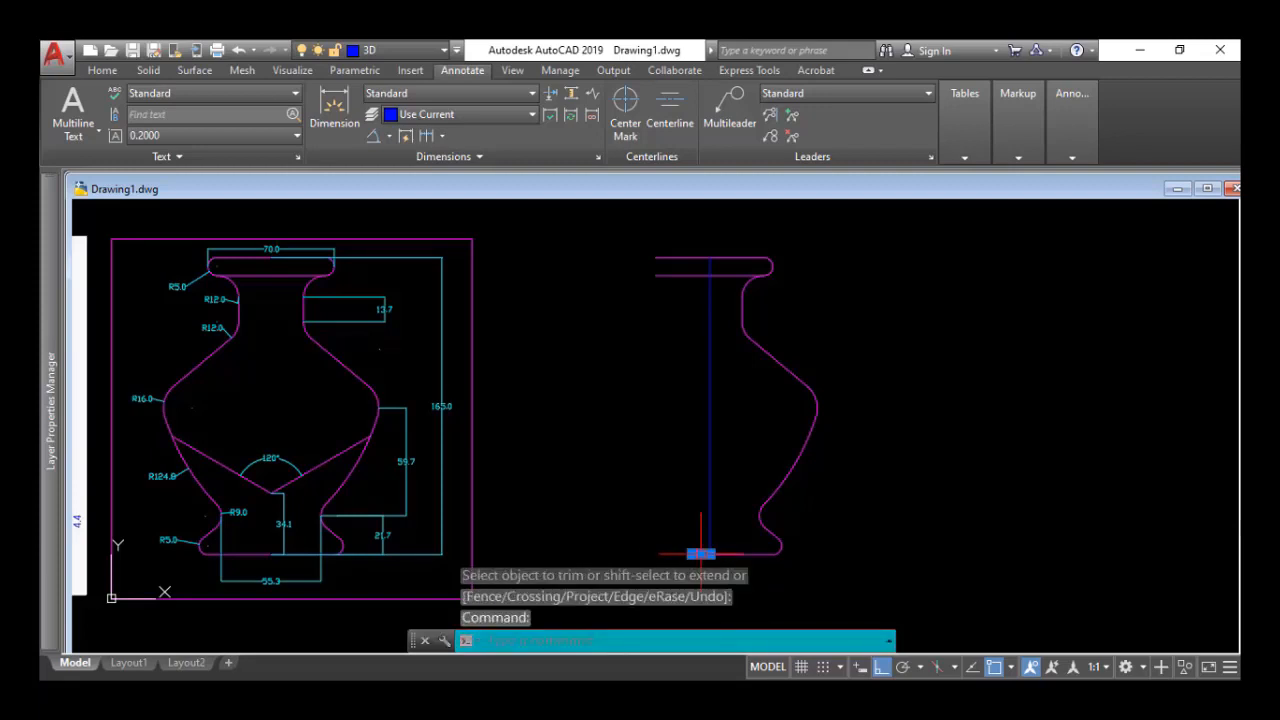
key(Delete)
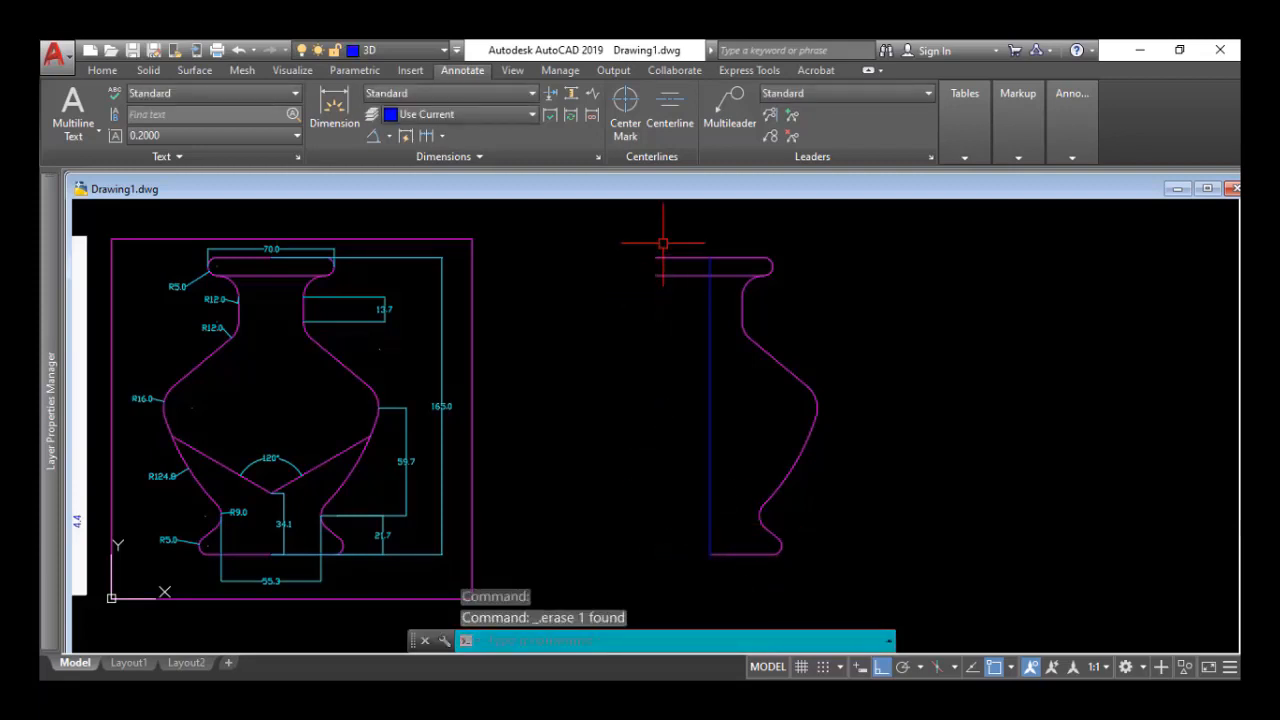
Trim the two horizontal rim lines of the copied profile left of the vertical axis and erase the leftover pieces.
text(tr)
key(Return)
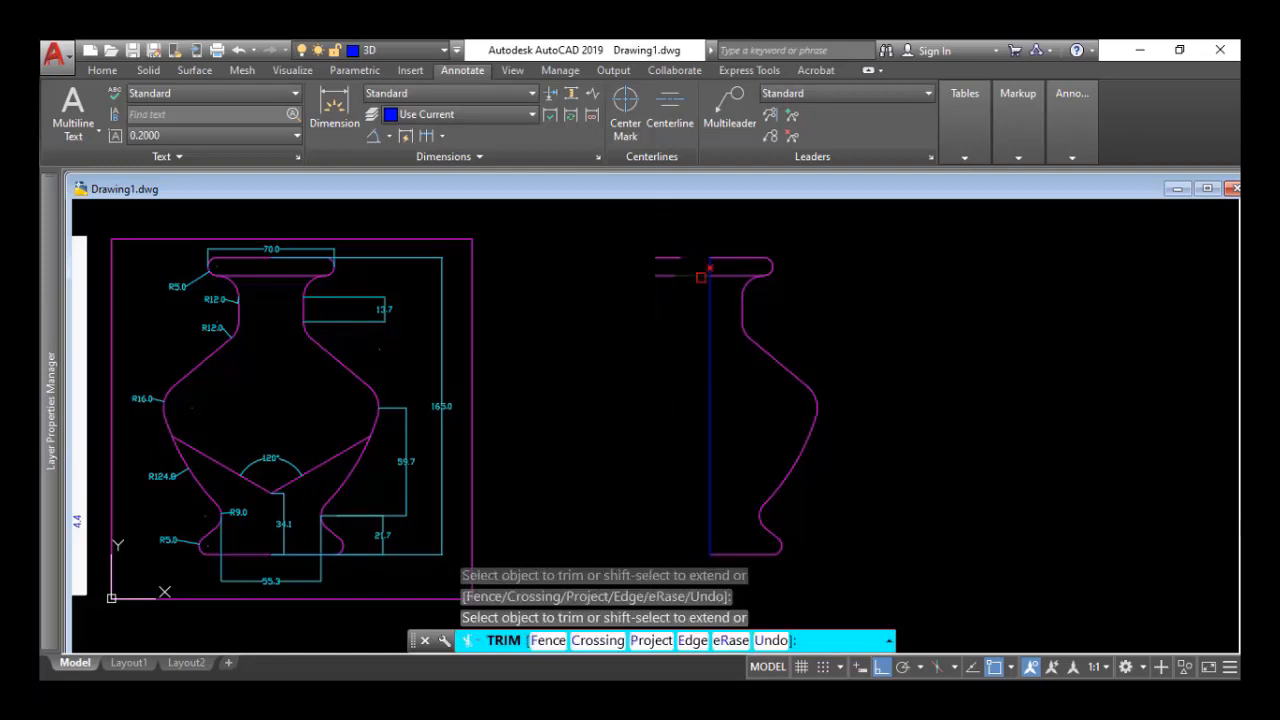
click(701, 274)
click(701, 274)
click(701, 275)
key(Return)
click(680, 232)
click(668, 284)
key(Delete)
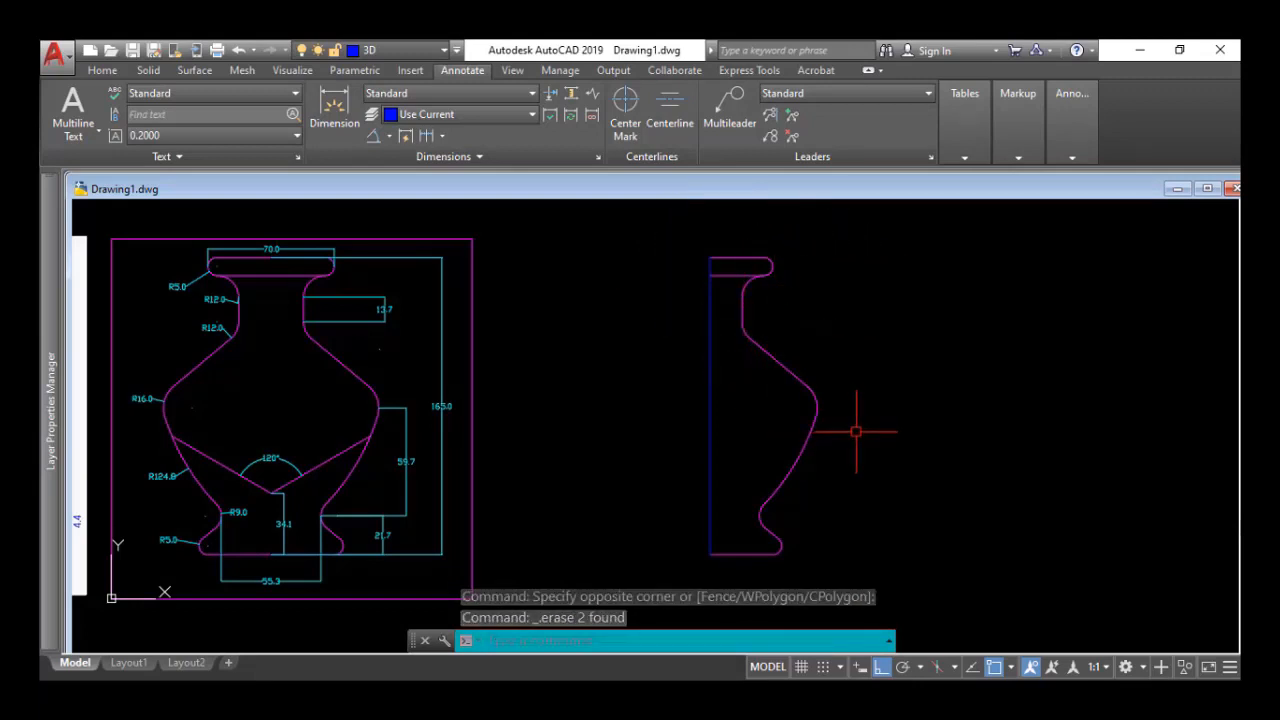
Move the copied half-profile outline to the 3D layer with the Layer Match (LAYMCH) command.
text(LAy)
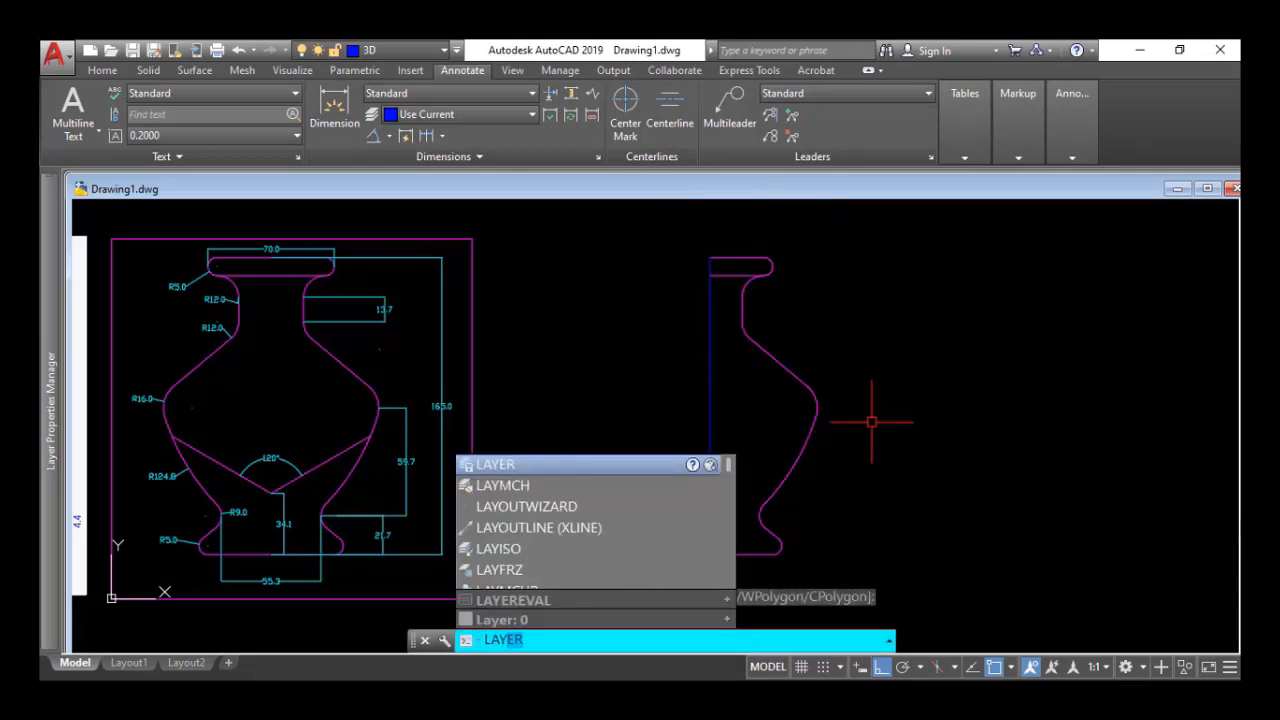
text(mch)
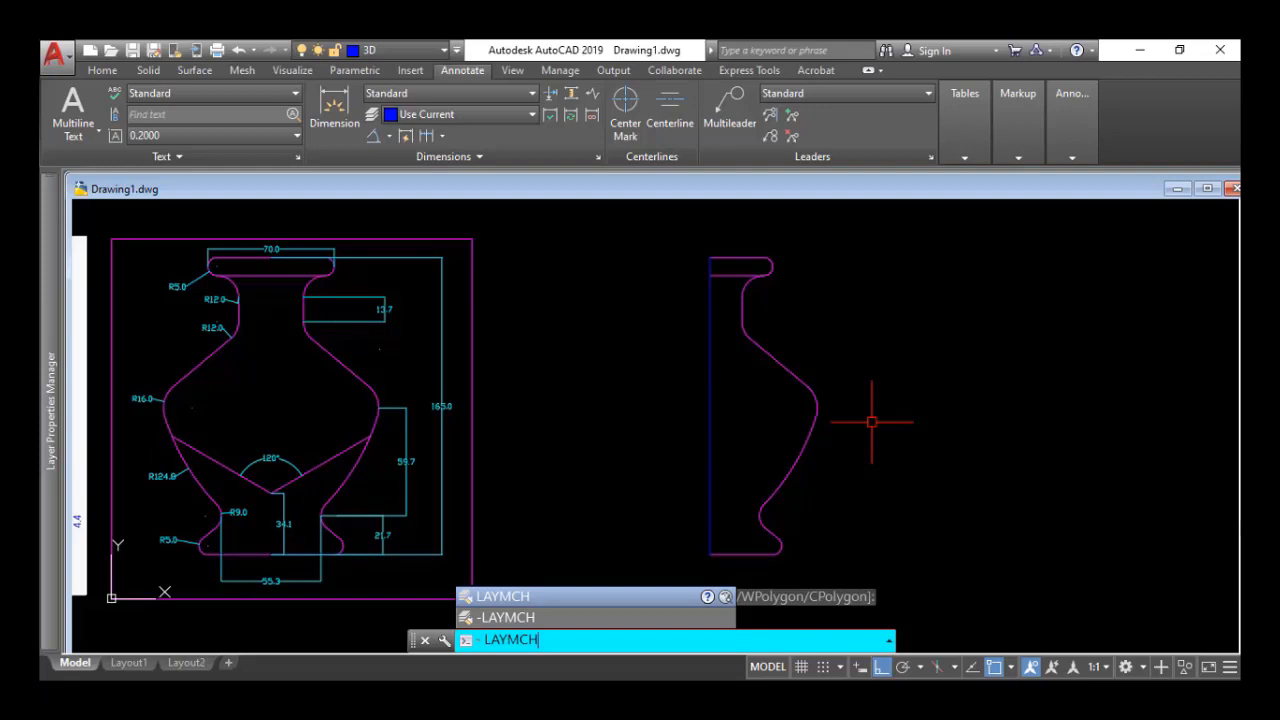
key(Return)
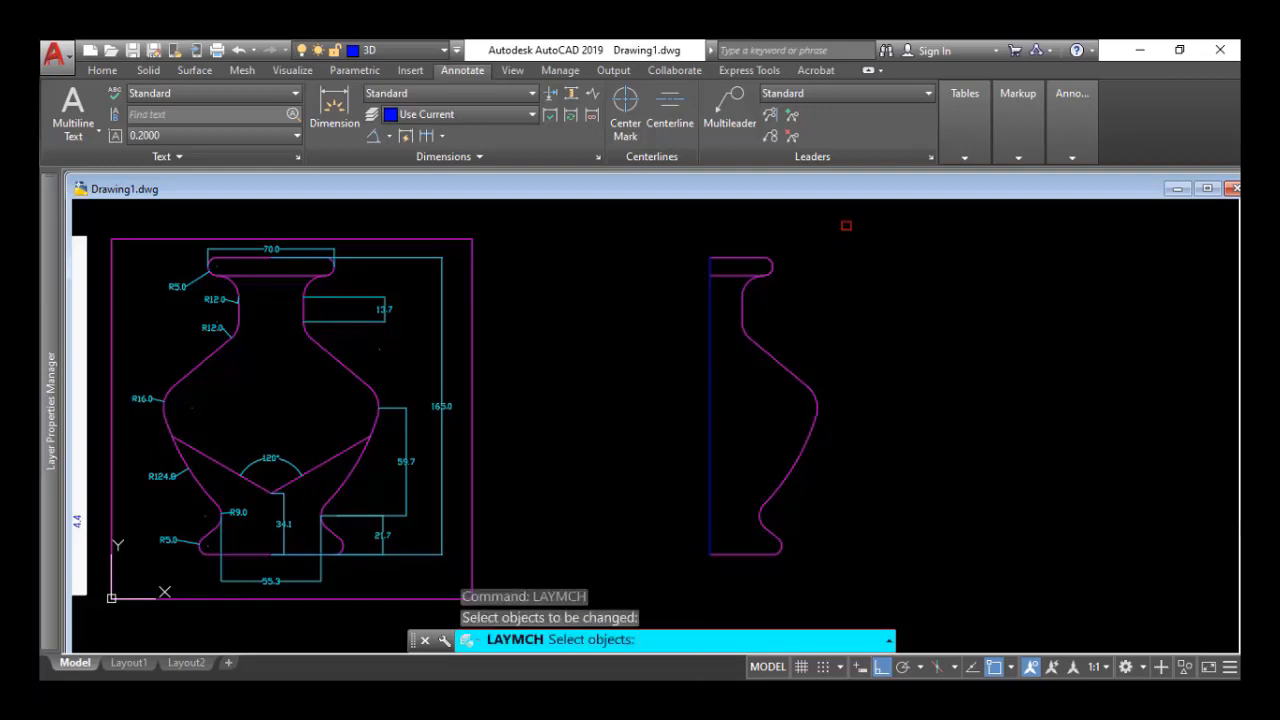
click(849, 228)
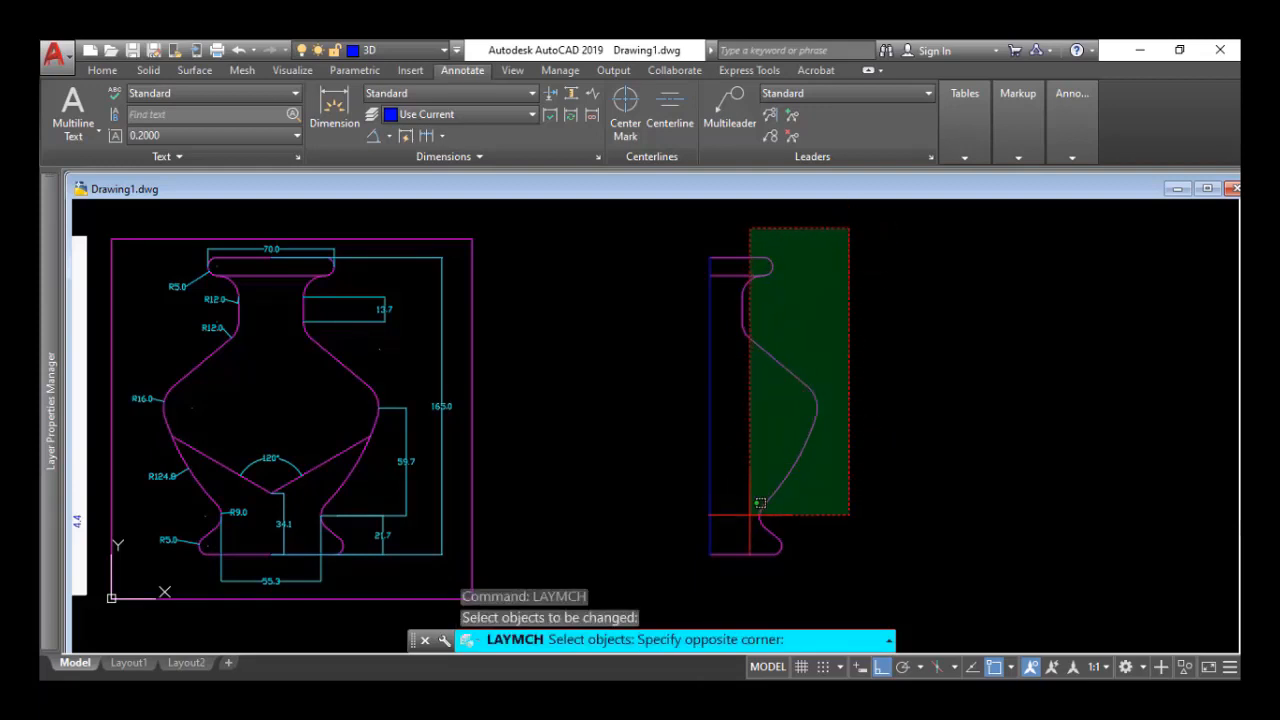
click(723, 575)
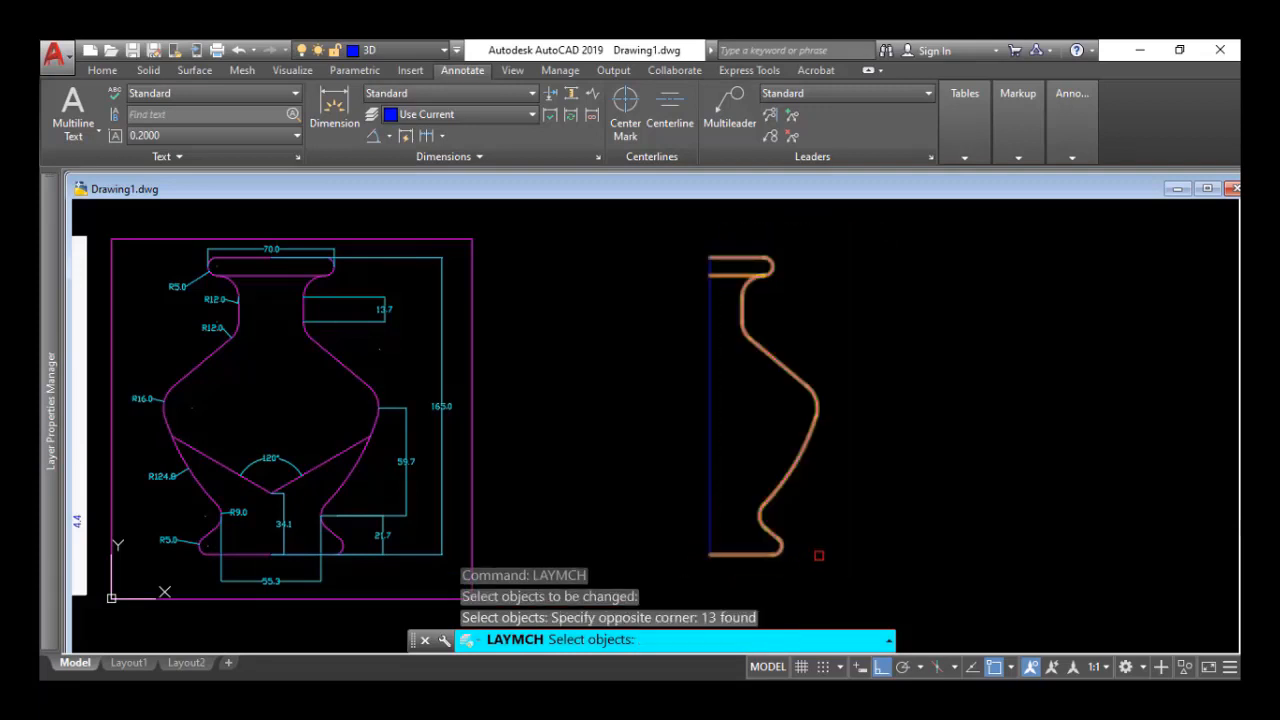
key(Return)
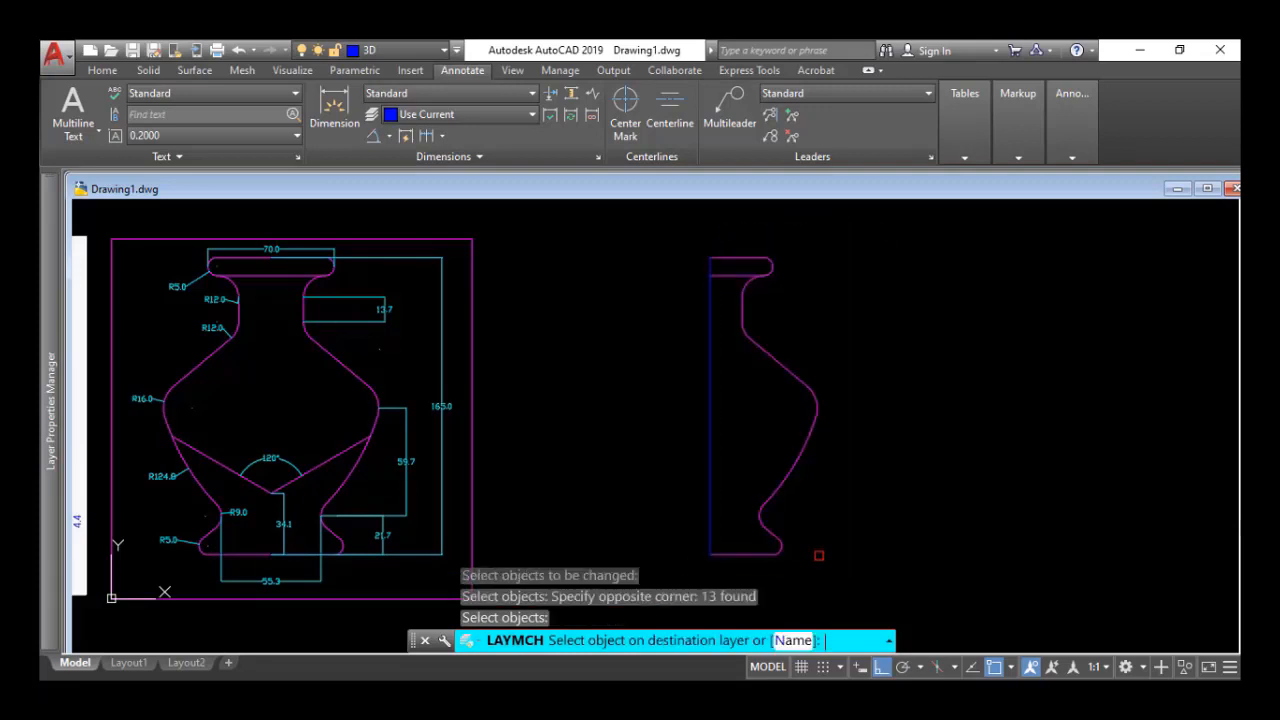
click(792, 641)
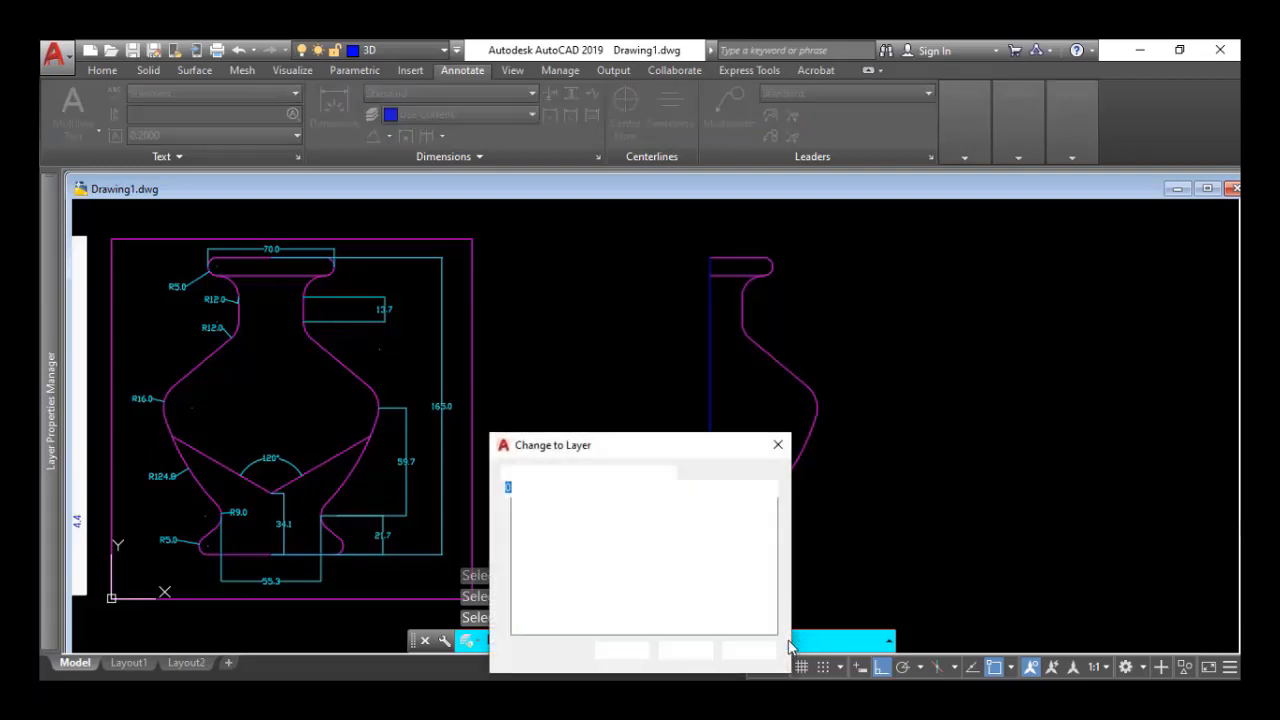
click(519, 526)
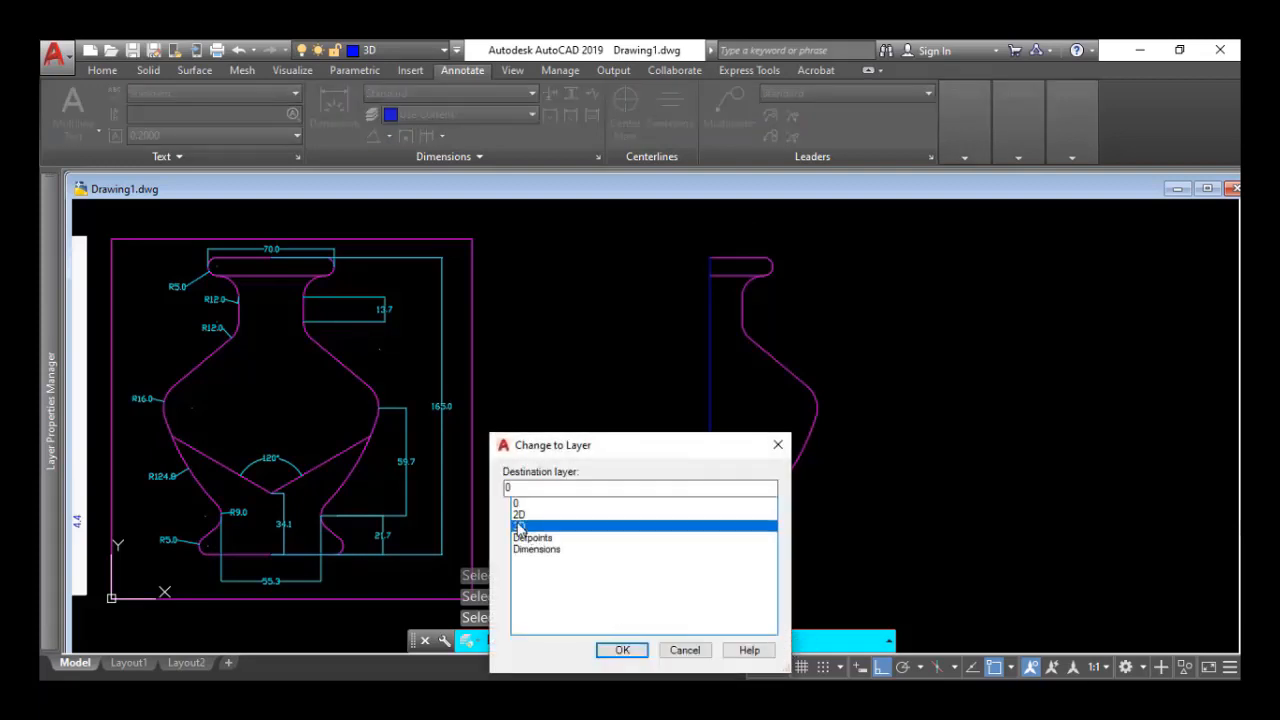
click(622, 650)
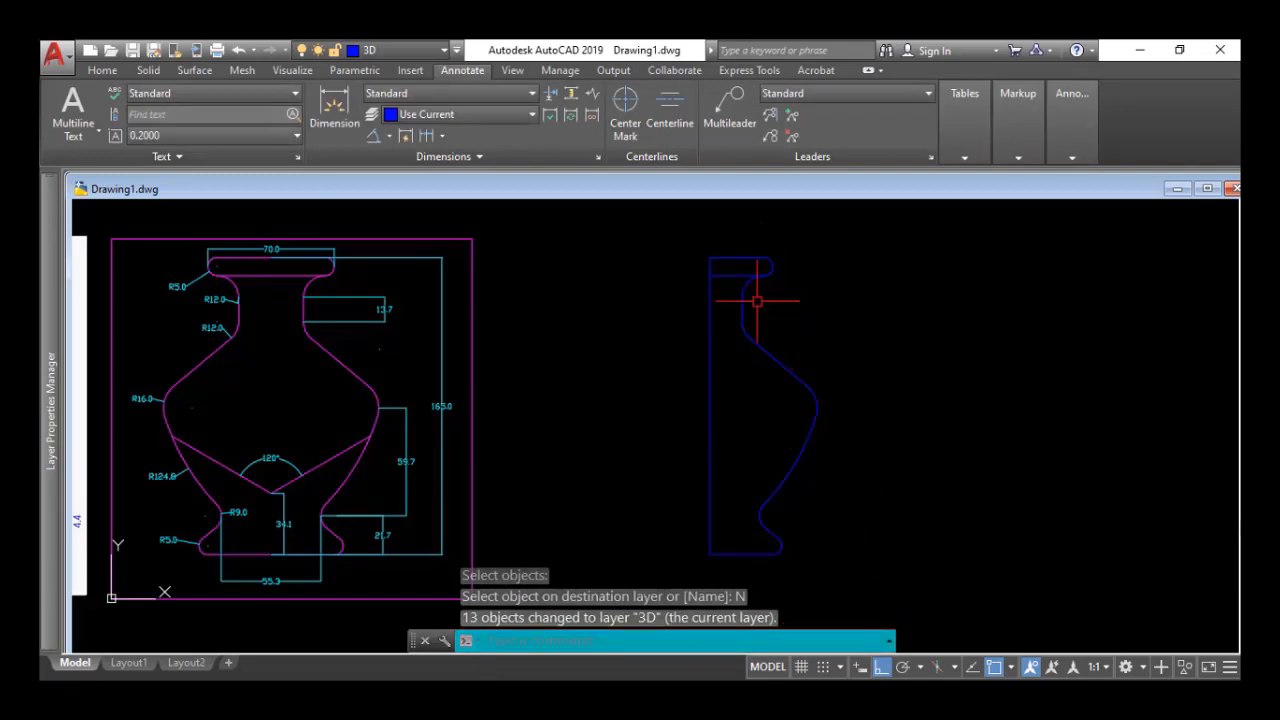
Mirror the half profile about its vertical axis, keeping the source objects.
scroll(634, 341, down, 2)
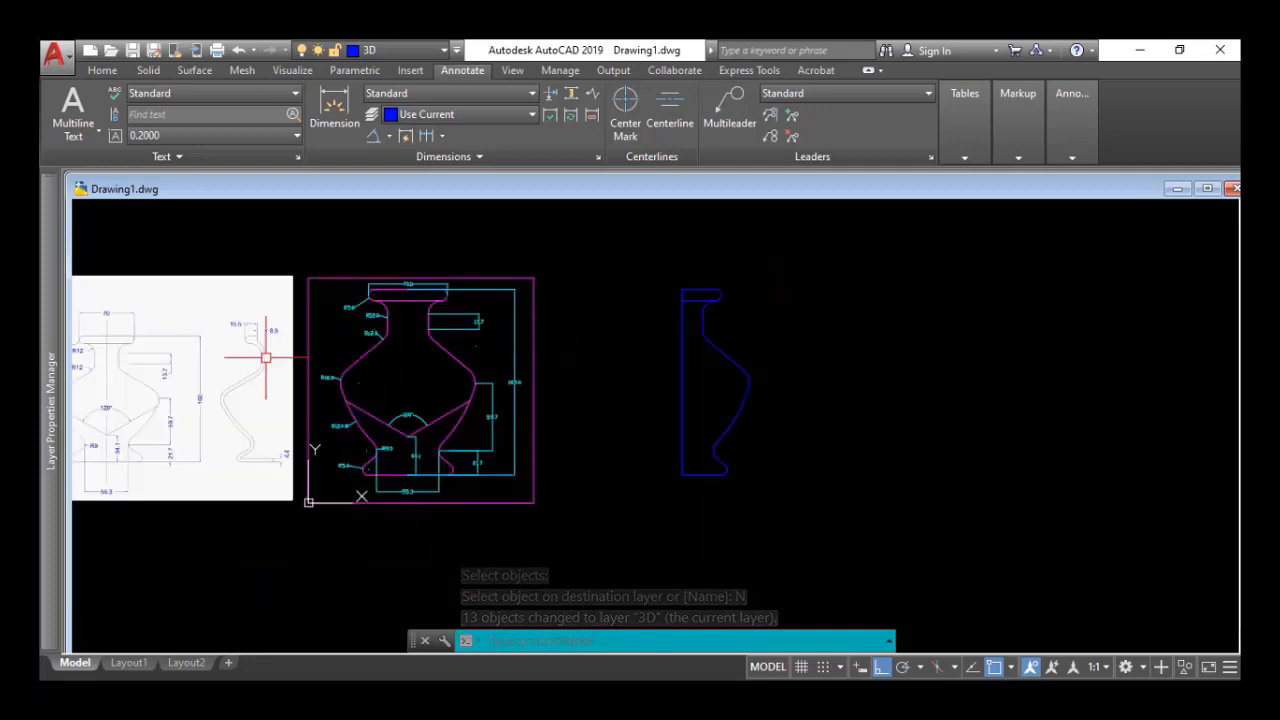
scroll(255, 343, up, 2)
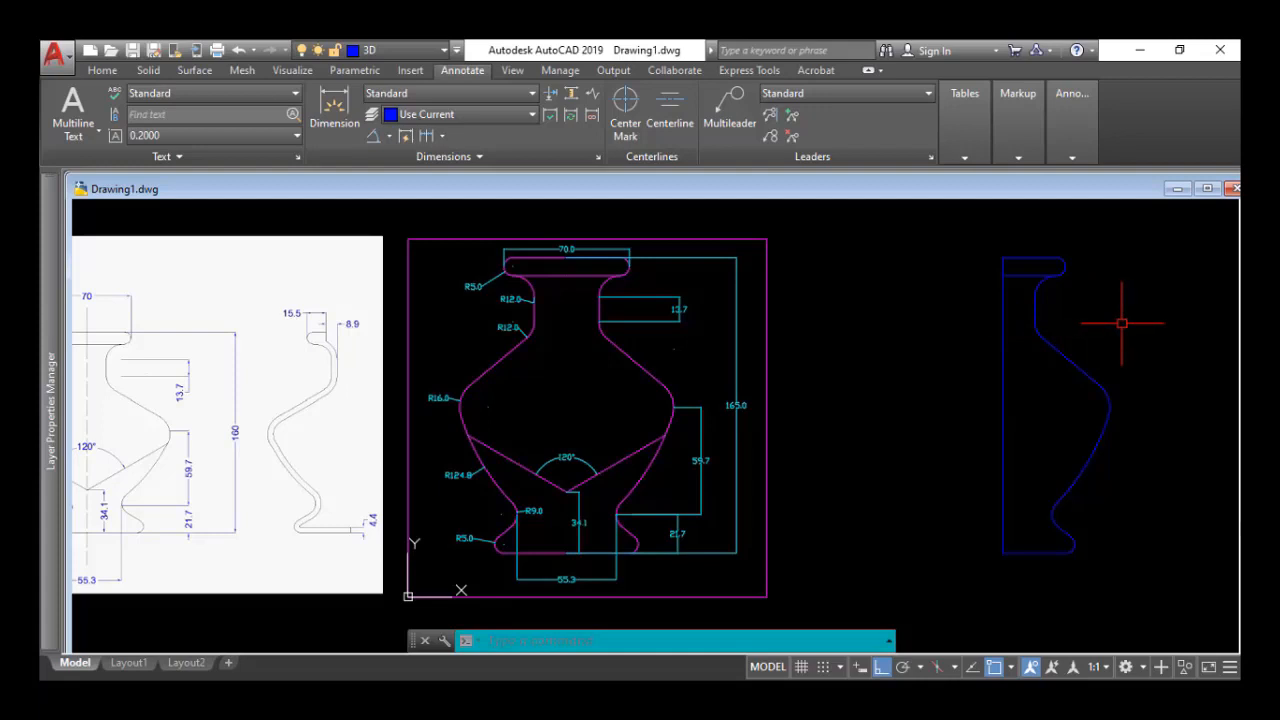
text(mi)
key(Return)
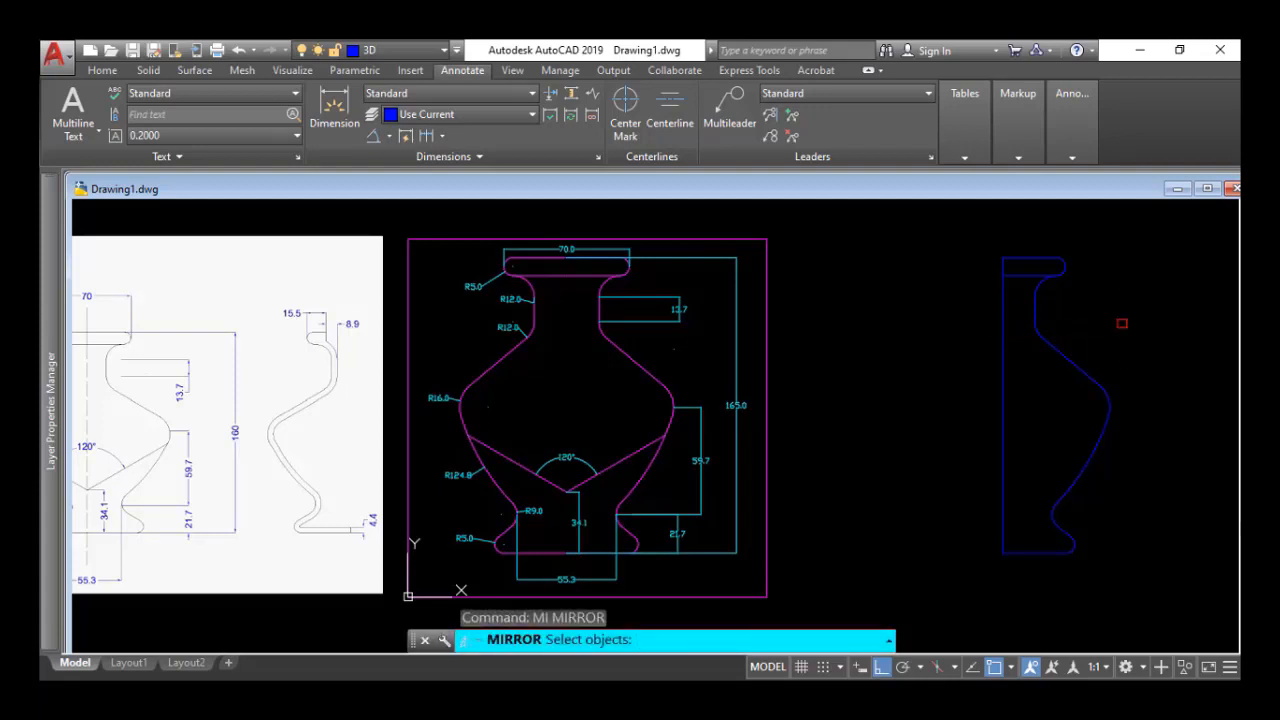
click(1107, 249)
click(980, 612)
key(Return)
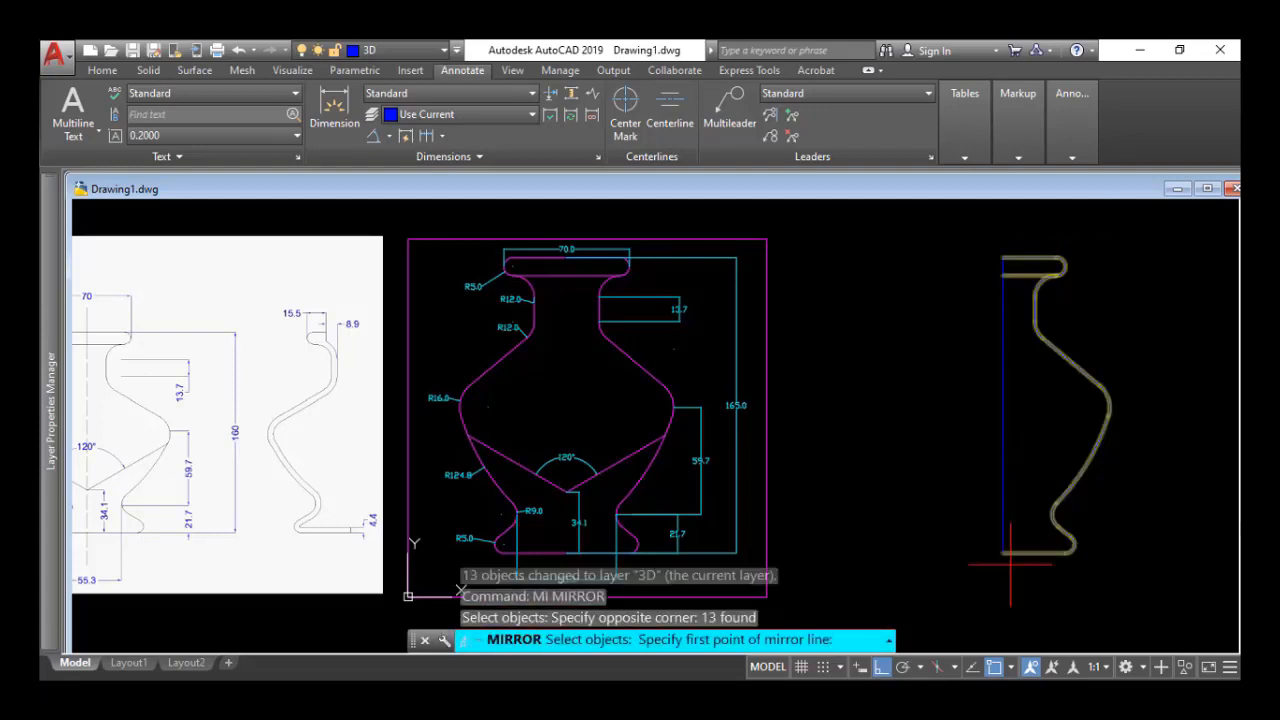
click(1003, 552)
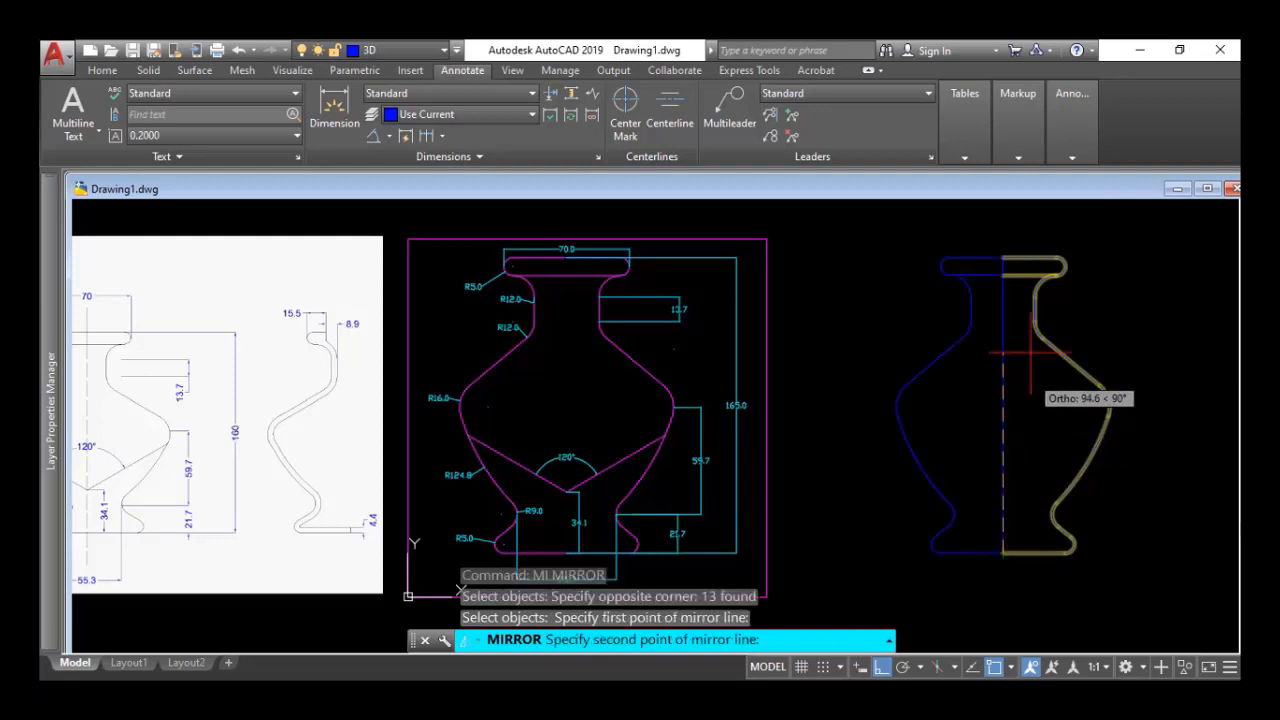
click(1003, 257)
key(Return)
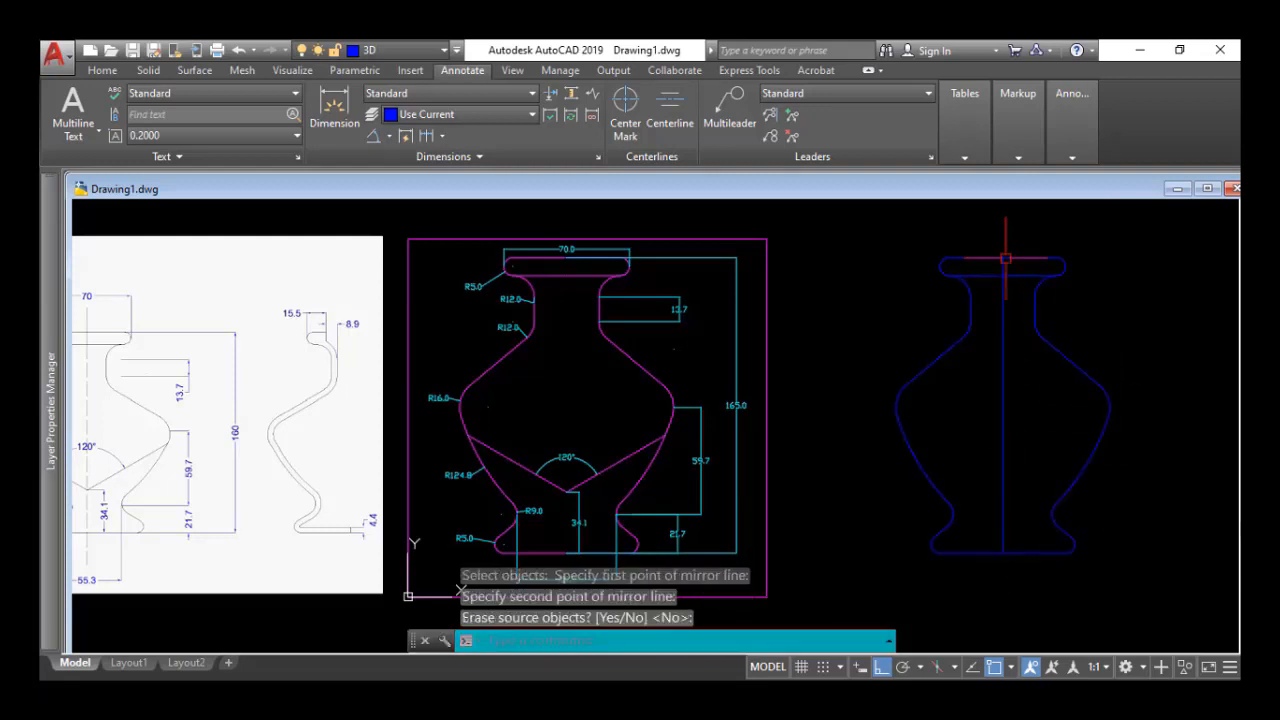
Delete the original right half of the mirrored profile and the lower horizontal rim line of the remaining left half.
click(1111, 252)
click(1025, 582)
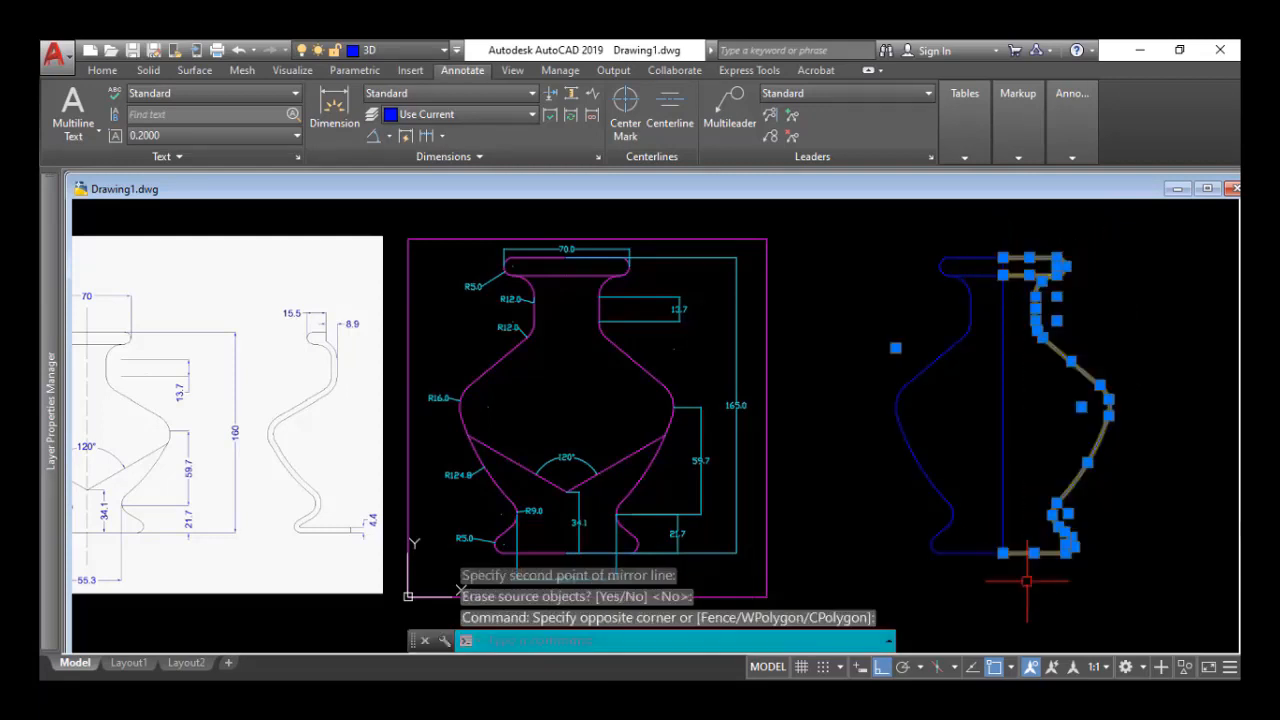
key(Delete)
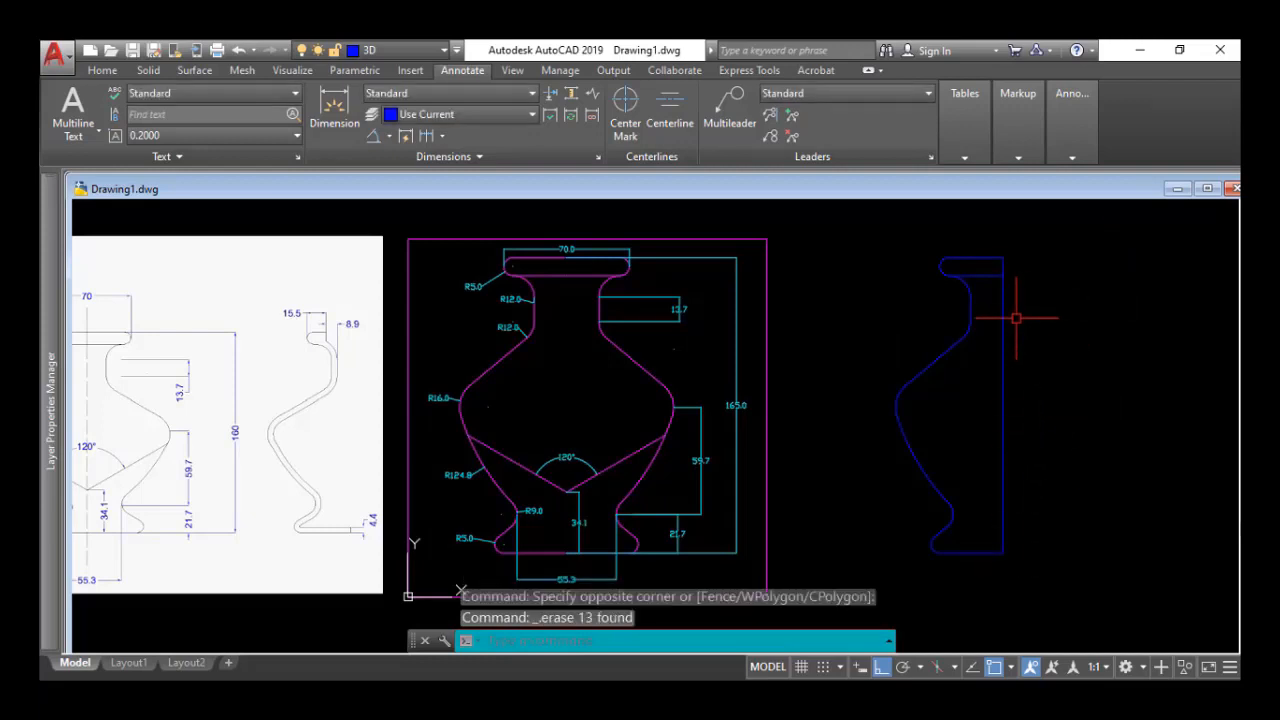
mouse_move(1005, 329)
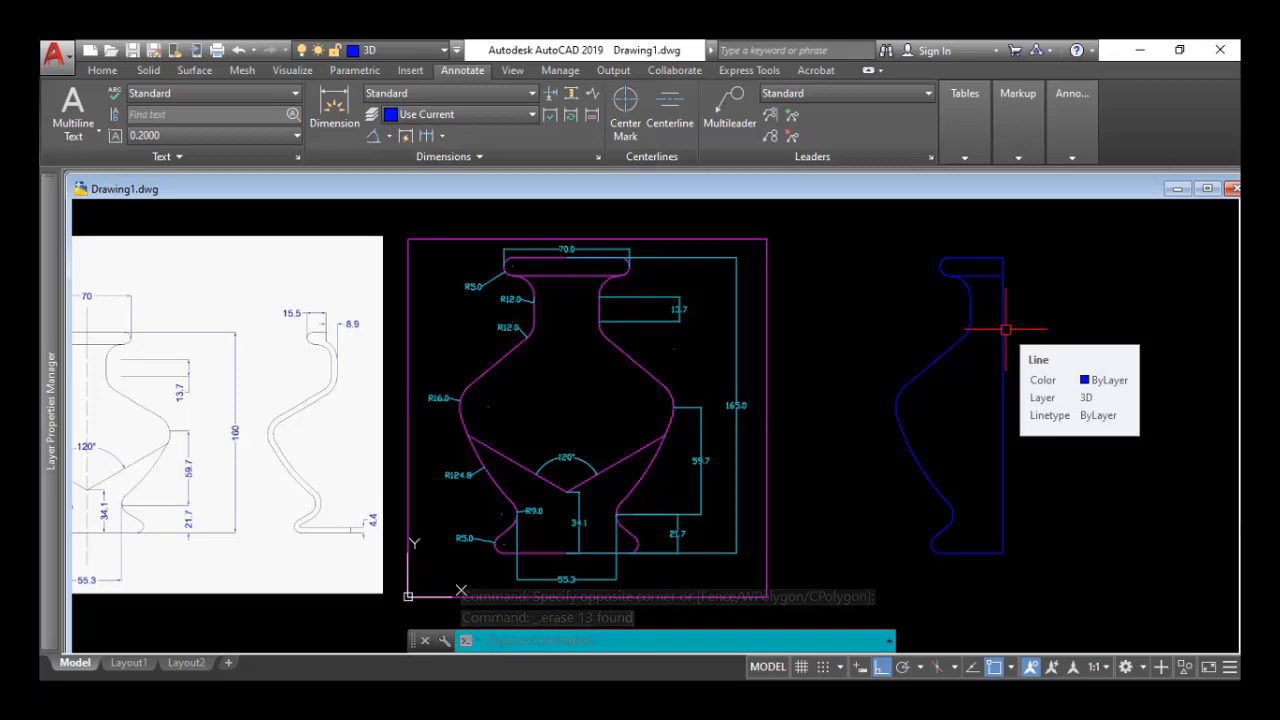
click(979, 274)
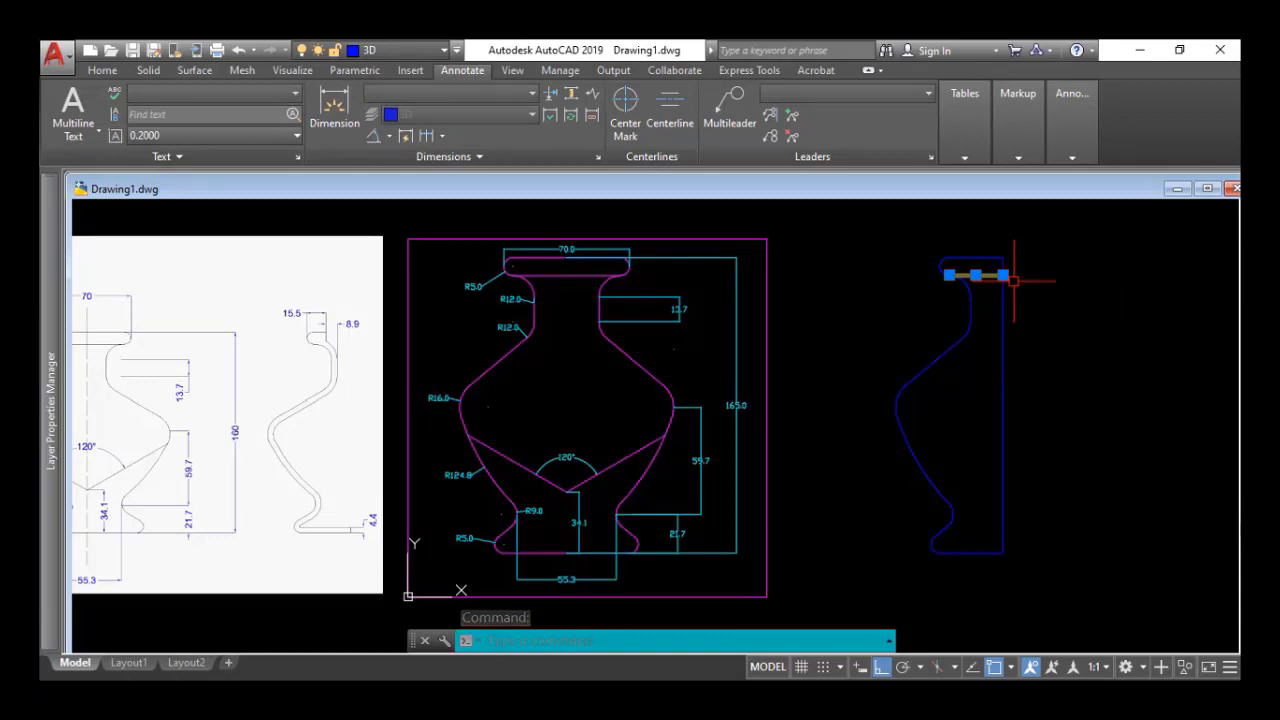
key(Delete)
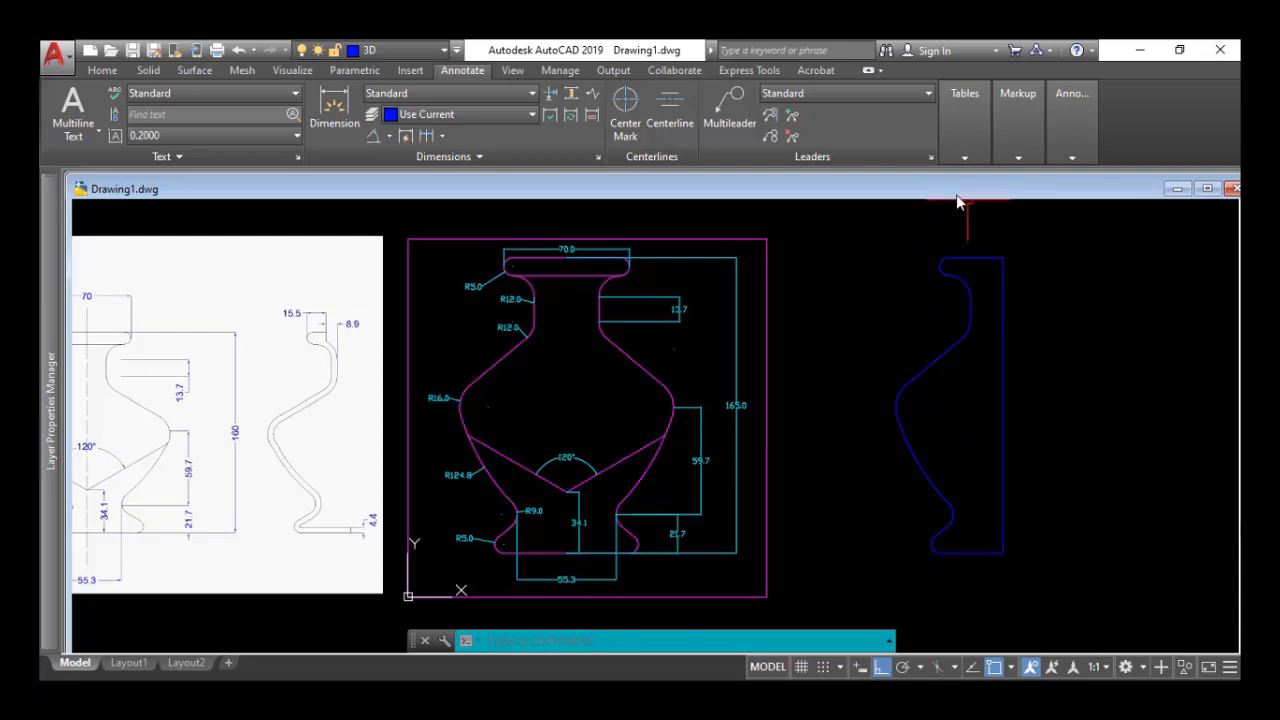
Draw a vertical helper line about 18 units long upward from the outer edge of the half profile's rim.
scroll(300, 330, up, 2)
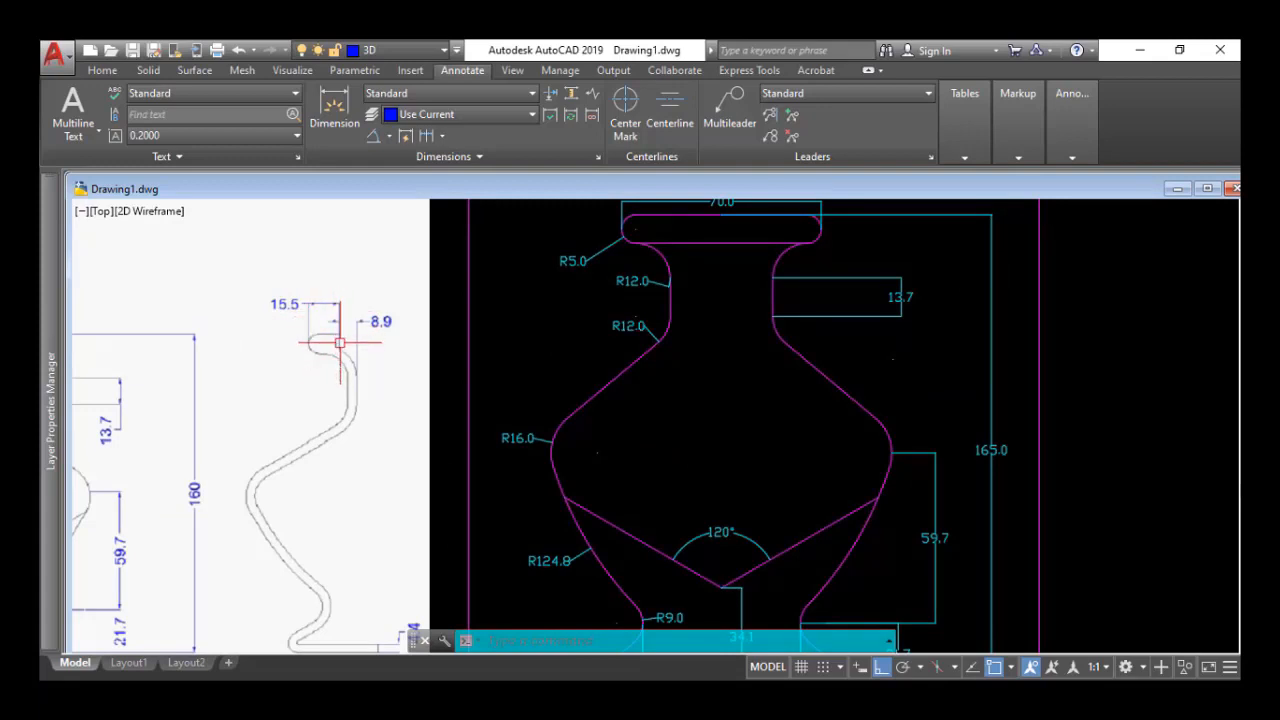
scroll(838, 308, down, 1)
middle_drag(1106, 278, 1048, 284)
text(l)
key(Return)
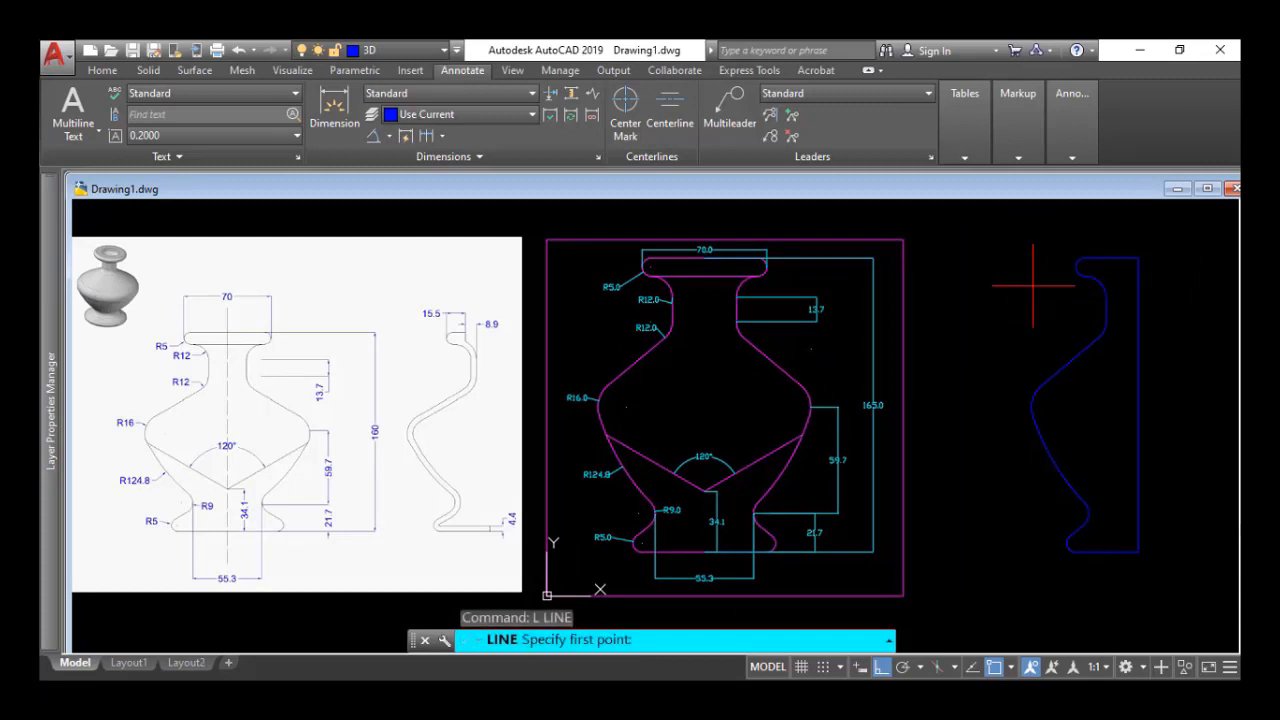
click(1075, 268)
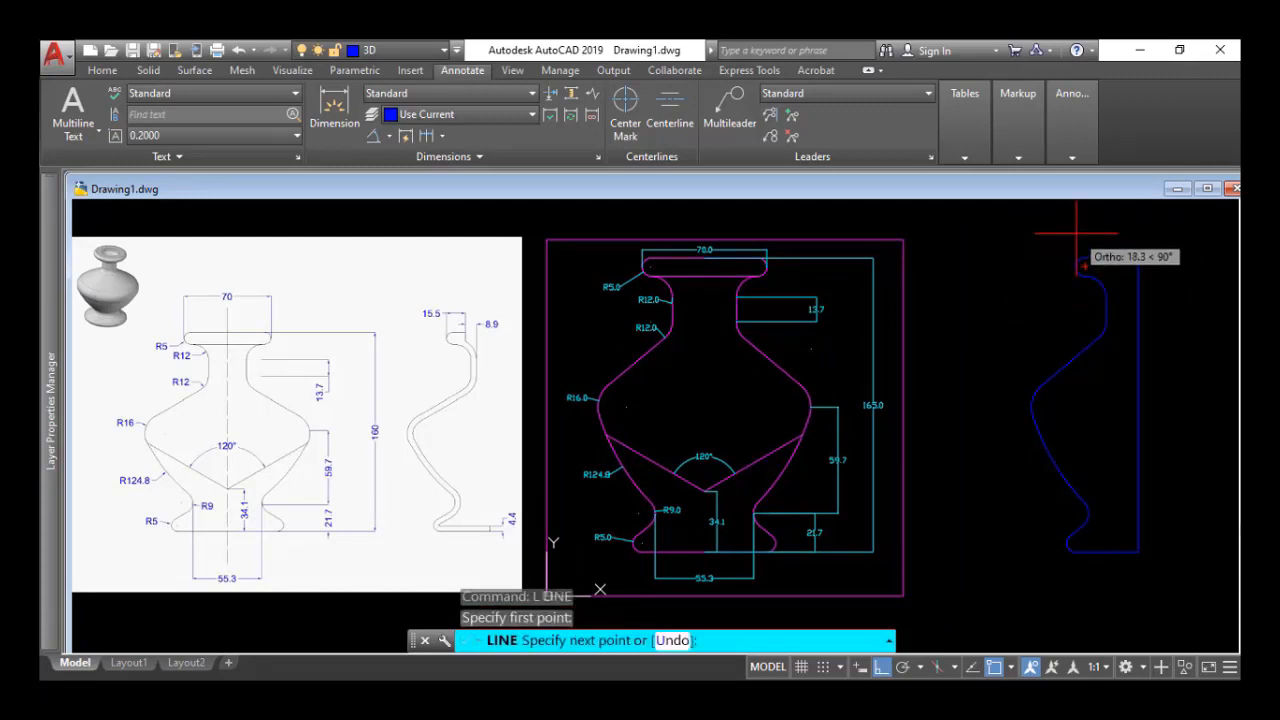
key(Return)
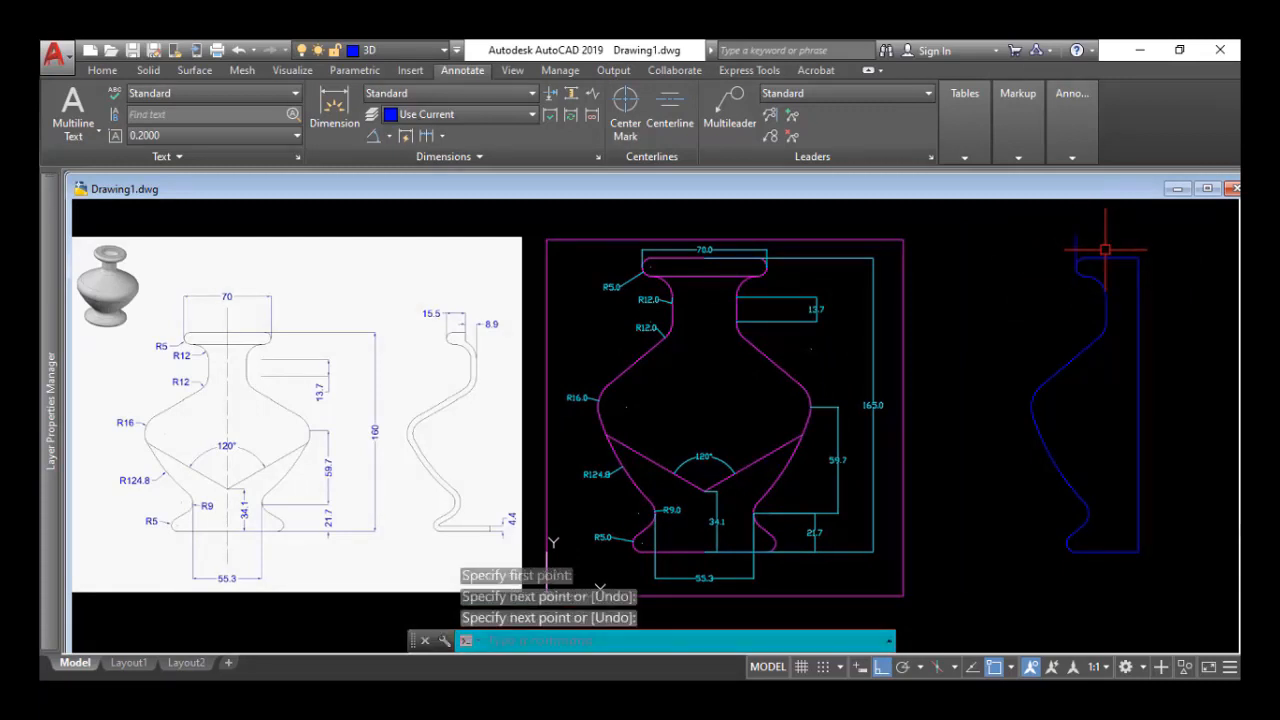
Offset the vertical helper line at the rim's outer edge by 15.5 toward the axis.
text(o)
key(Return)
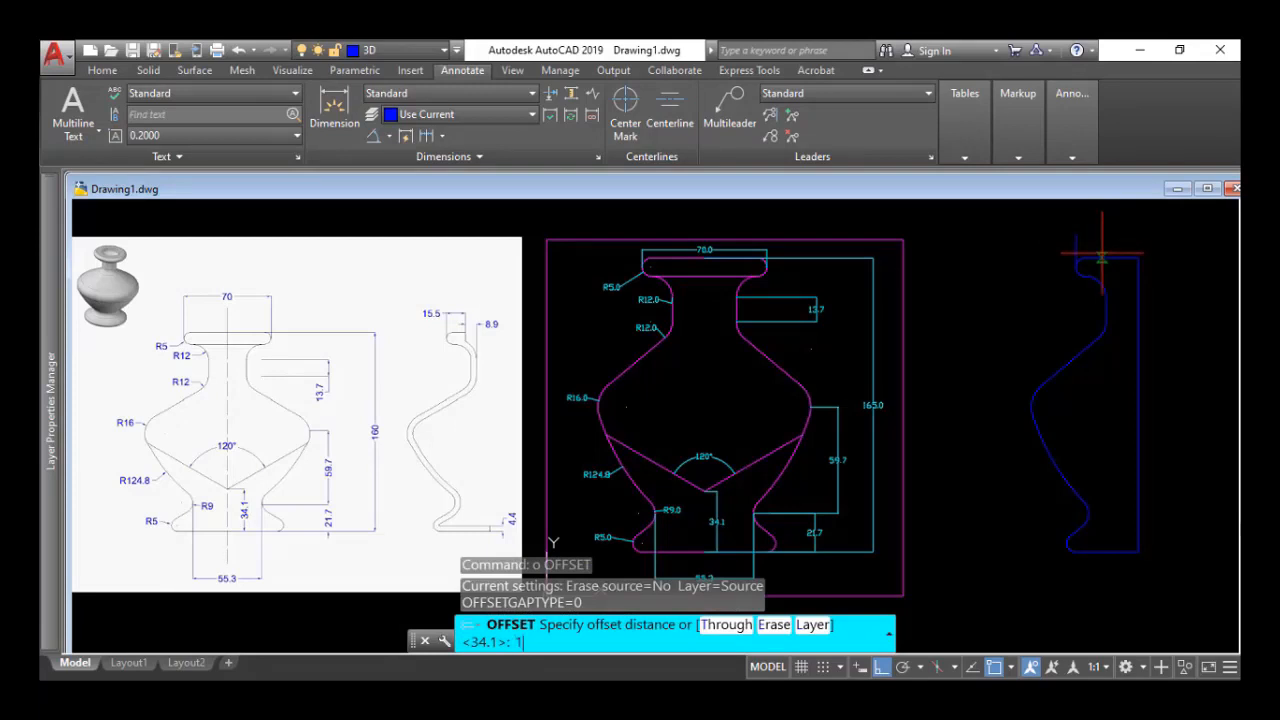
key(Return)
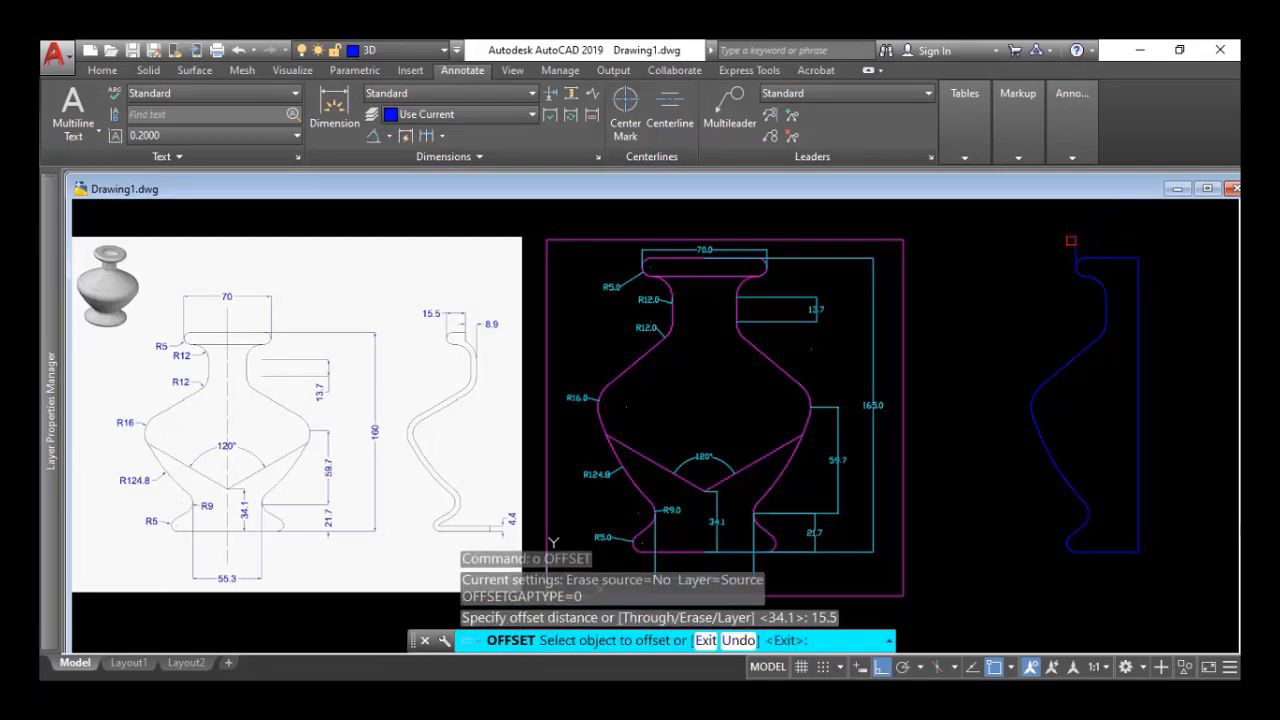
click(1076, 243)
click(1117, 238)
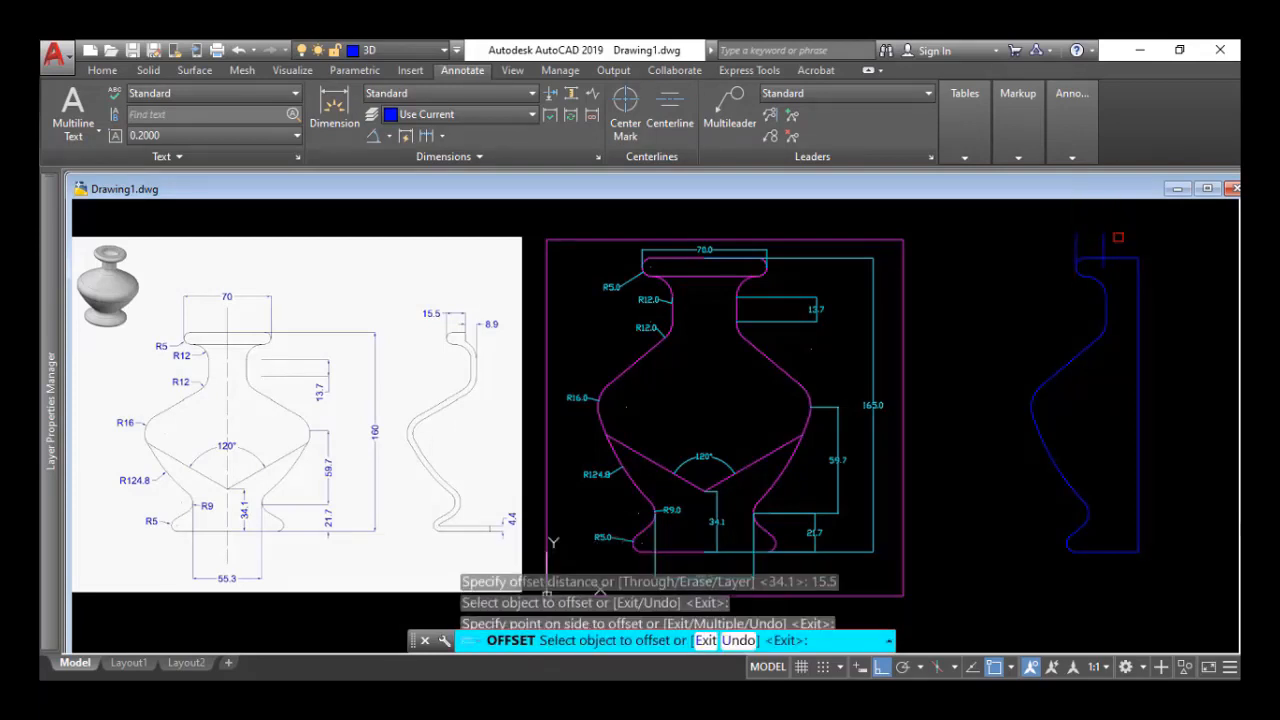
key(Return)
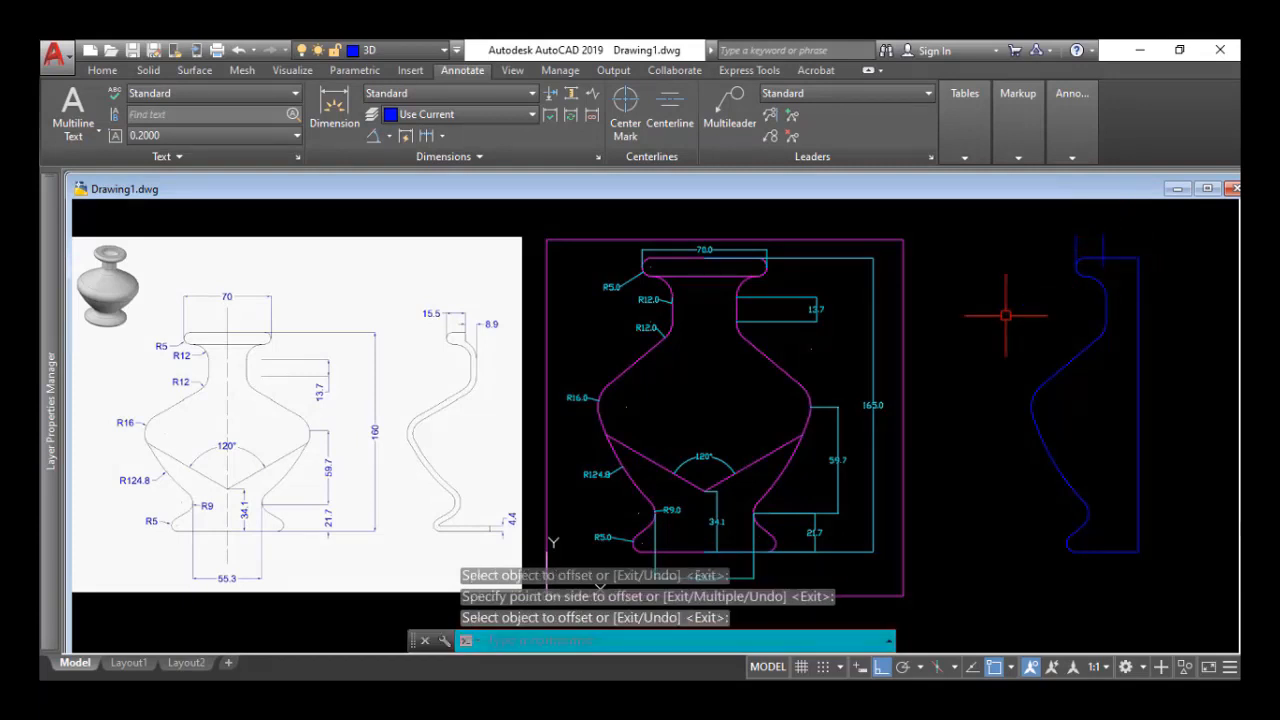
Offset the inner vertical helper line above the rim by 8.9 toward the axis.
scroll(470, 318, up, 2)
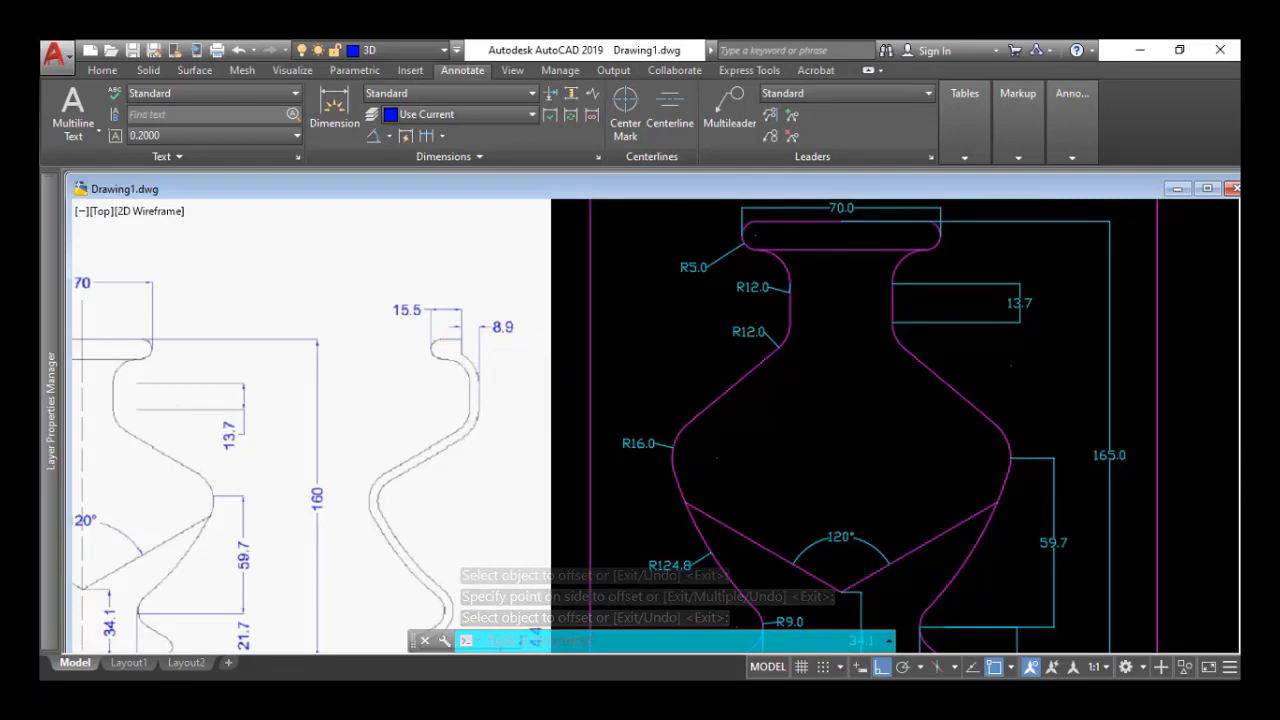
scroll(508, 344, down, 2)
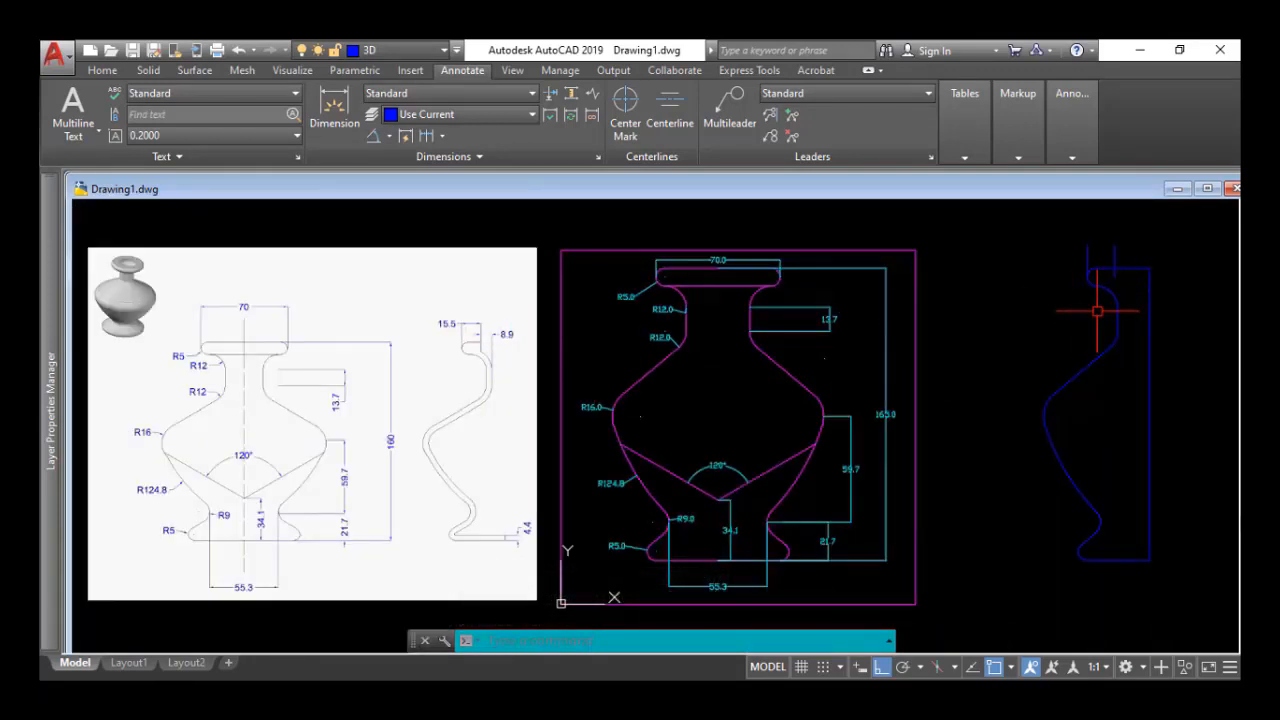
text(o)
key(Return)
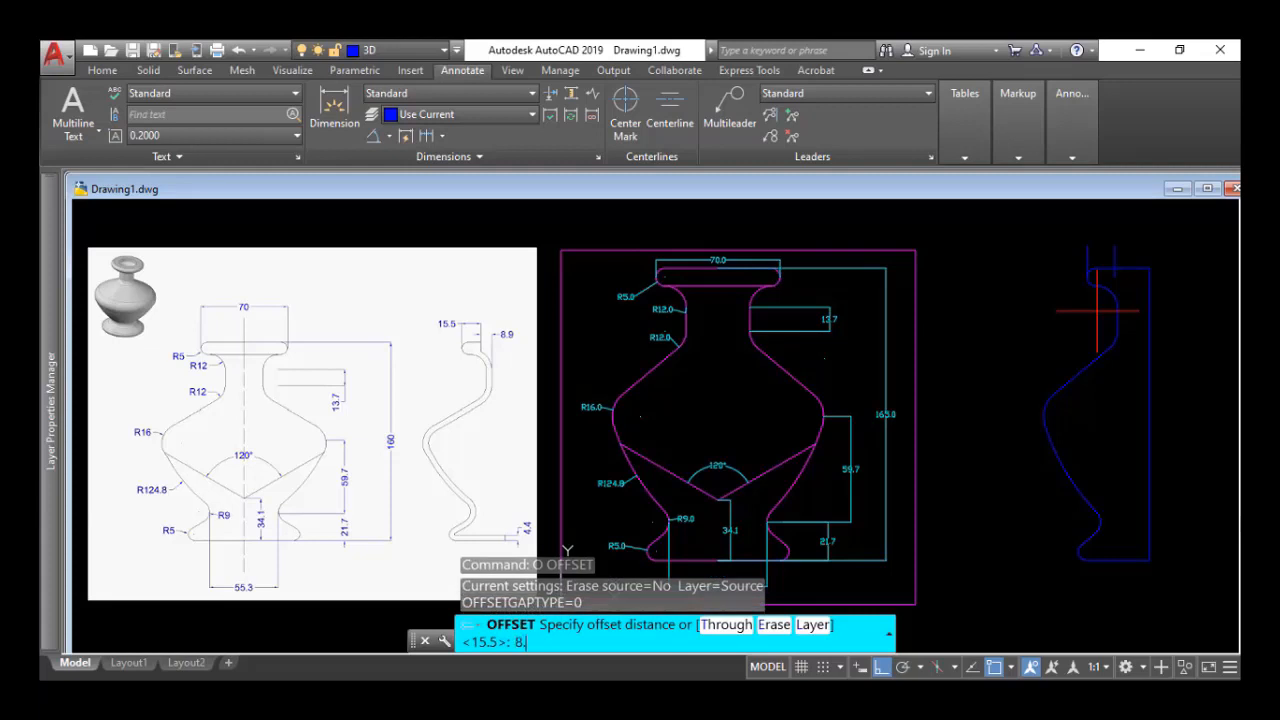
key(Return)
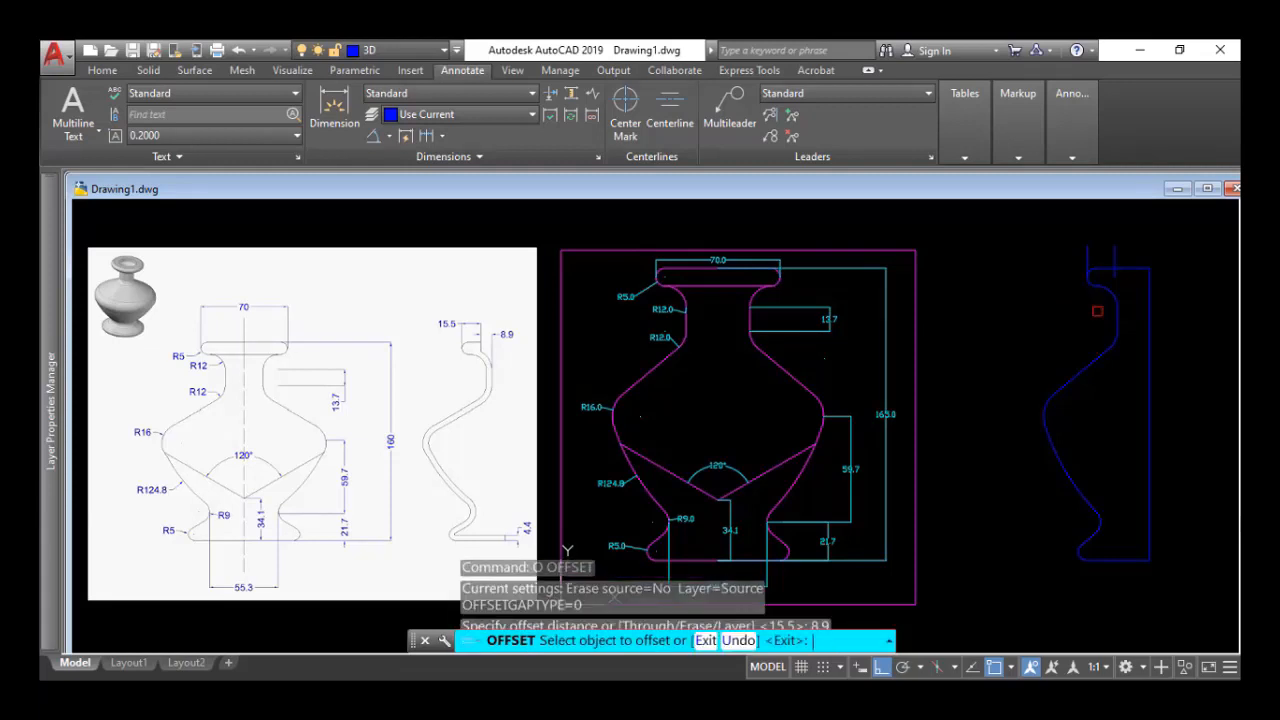
click(1115, 250)
click(1136, 250)
key(Return)
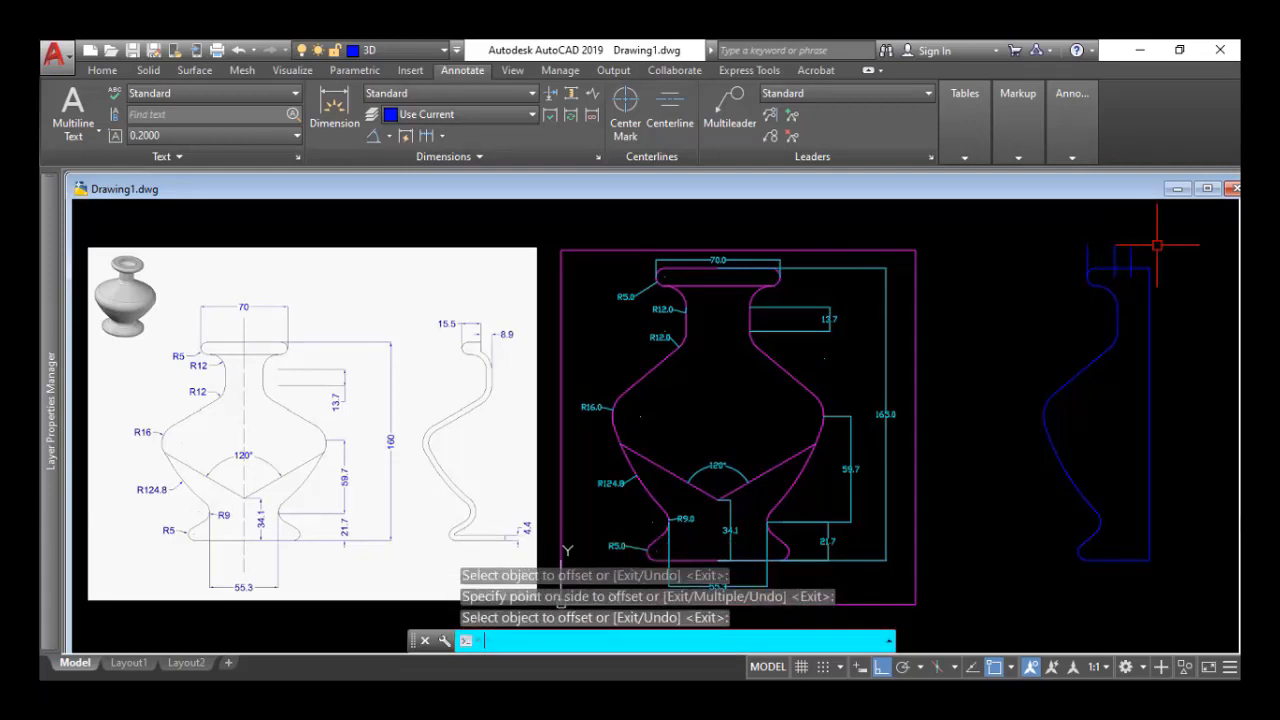
Trim the half profile's top rim line between the innermost vertical helper line and the axis.
scroll(1157, 257, up, 2)
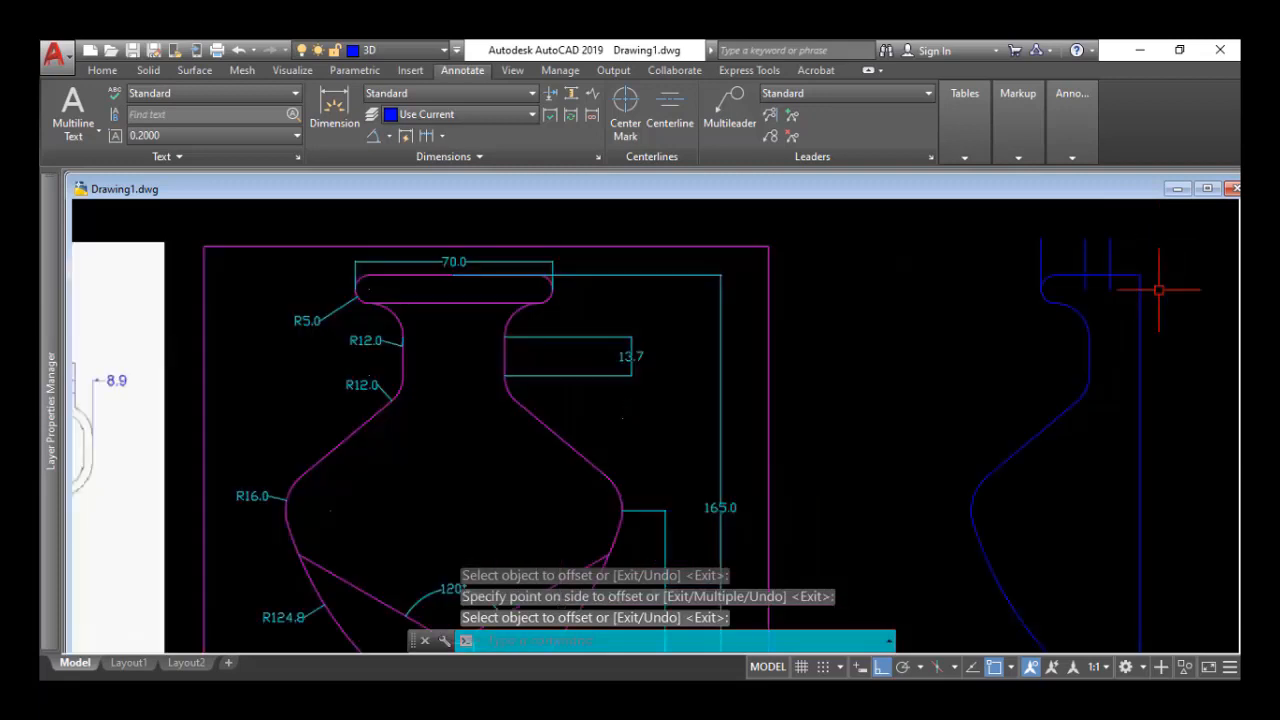
text(t)
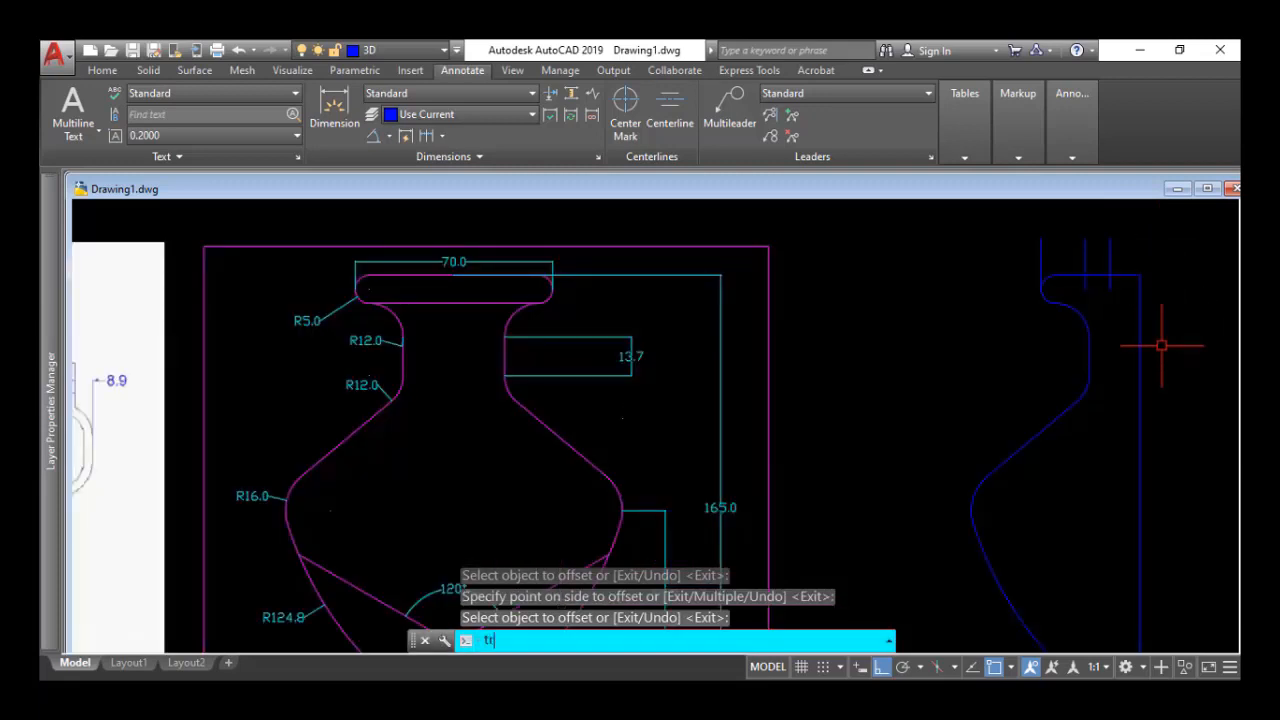
text(r)
key(Return)
click(1130, 272)
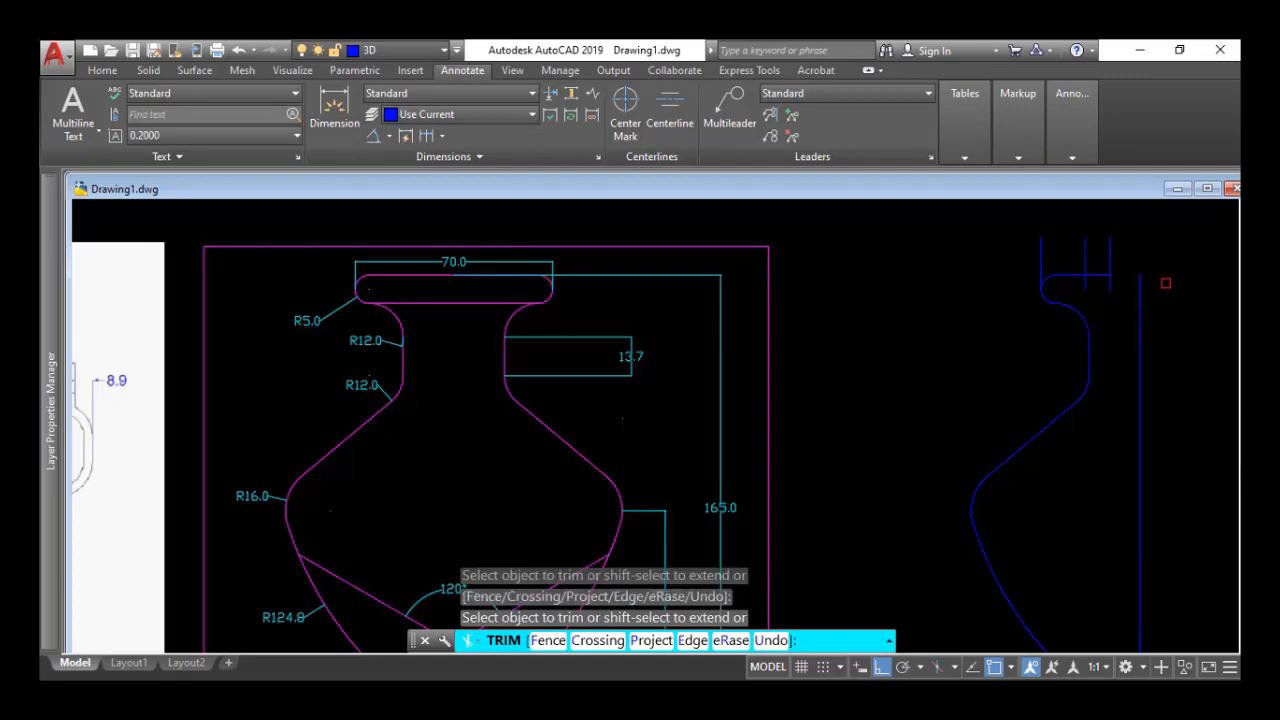
key(Return)
scroll(1155, 298, down, 2)
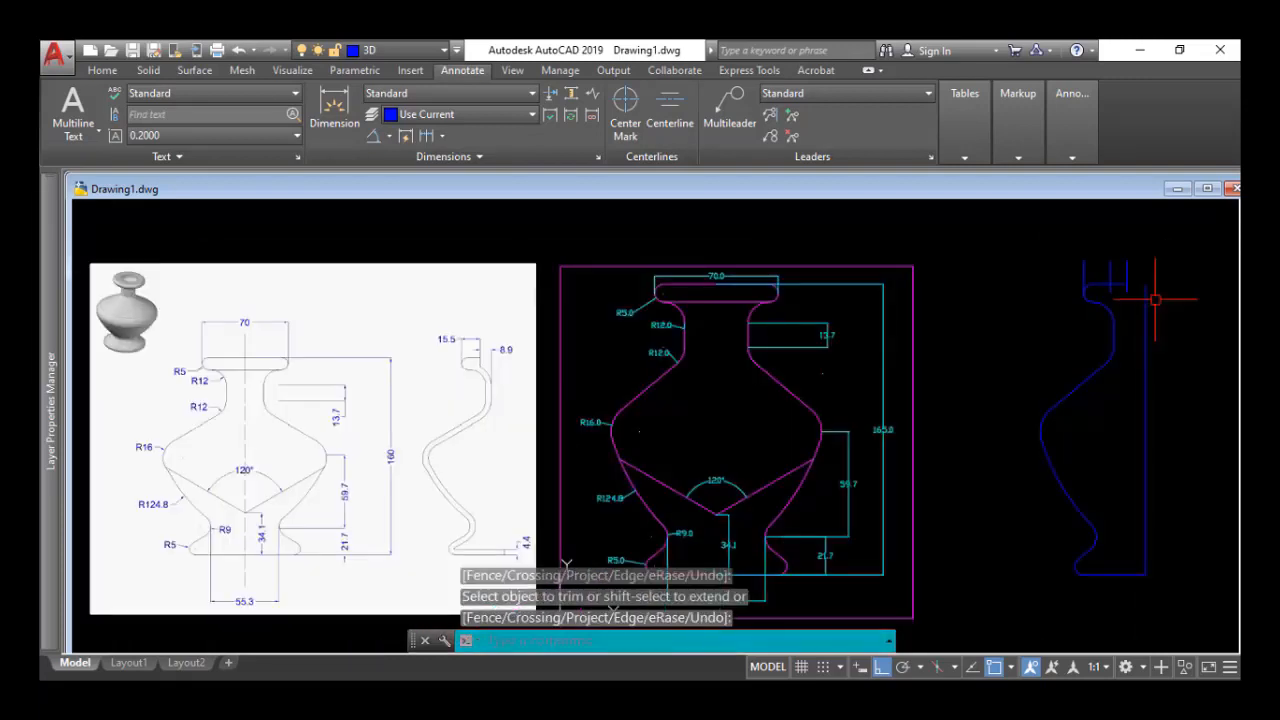
Trim the top rim line between the two inner helper lines so it ends at the 15.5 offset line.
scroll(1155, 298, up, 2)
text(t)
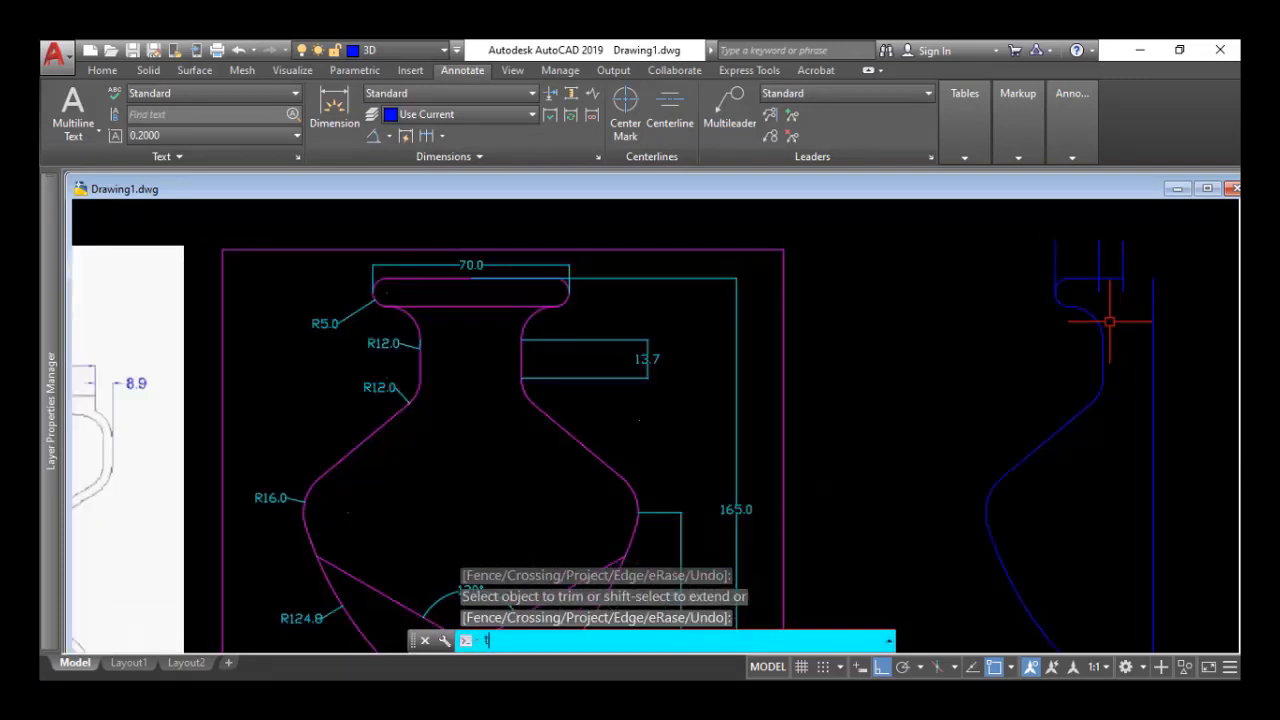
text(r)
key(Return)
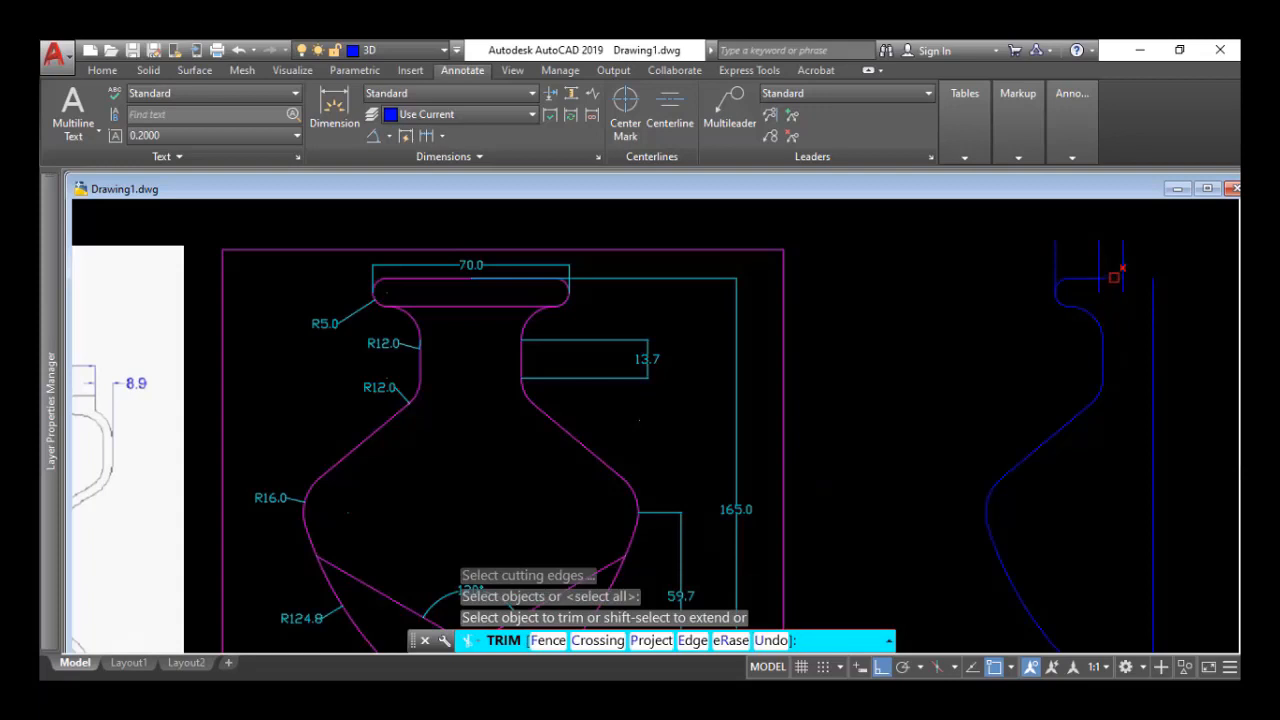
click(1110, 277)
scroll(1110, 277, up, 3)
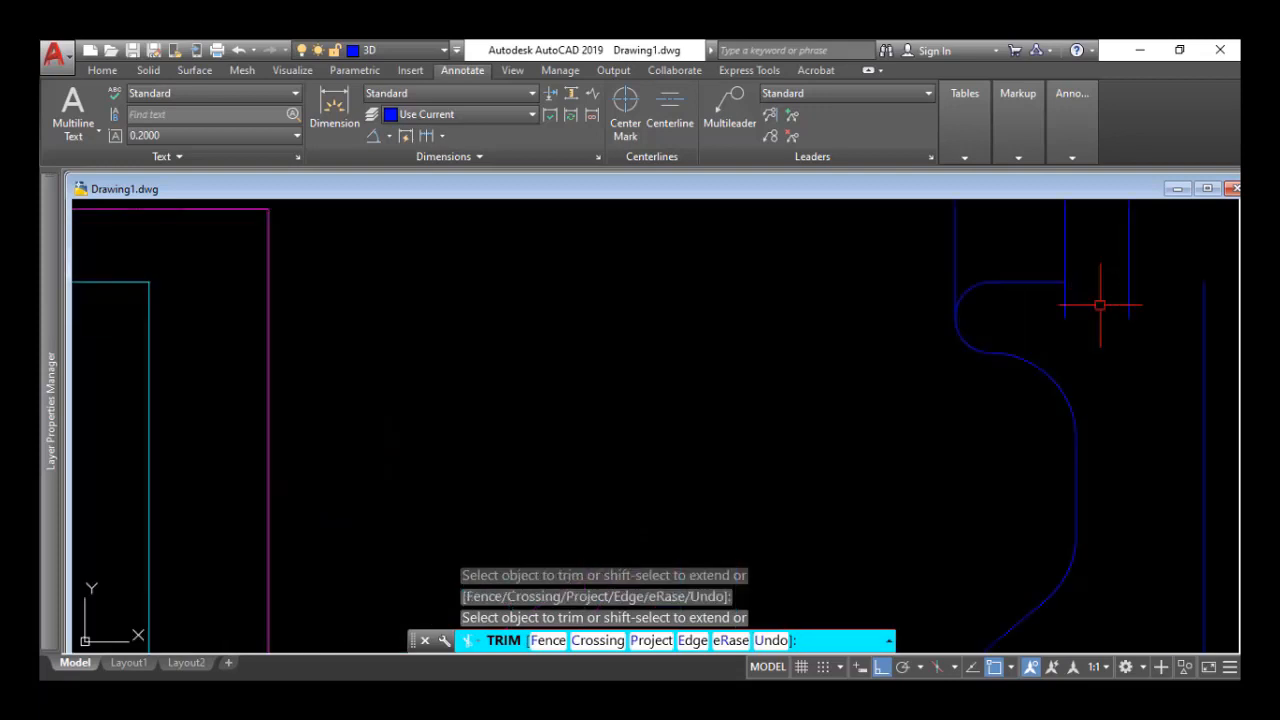
key(Return)
scroll(1098, 315, down, 4)
scroll(1093, 332, down, 2)
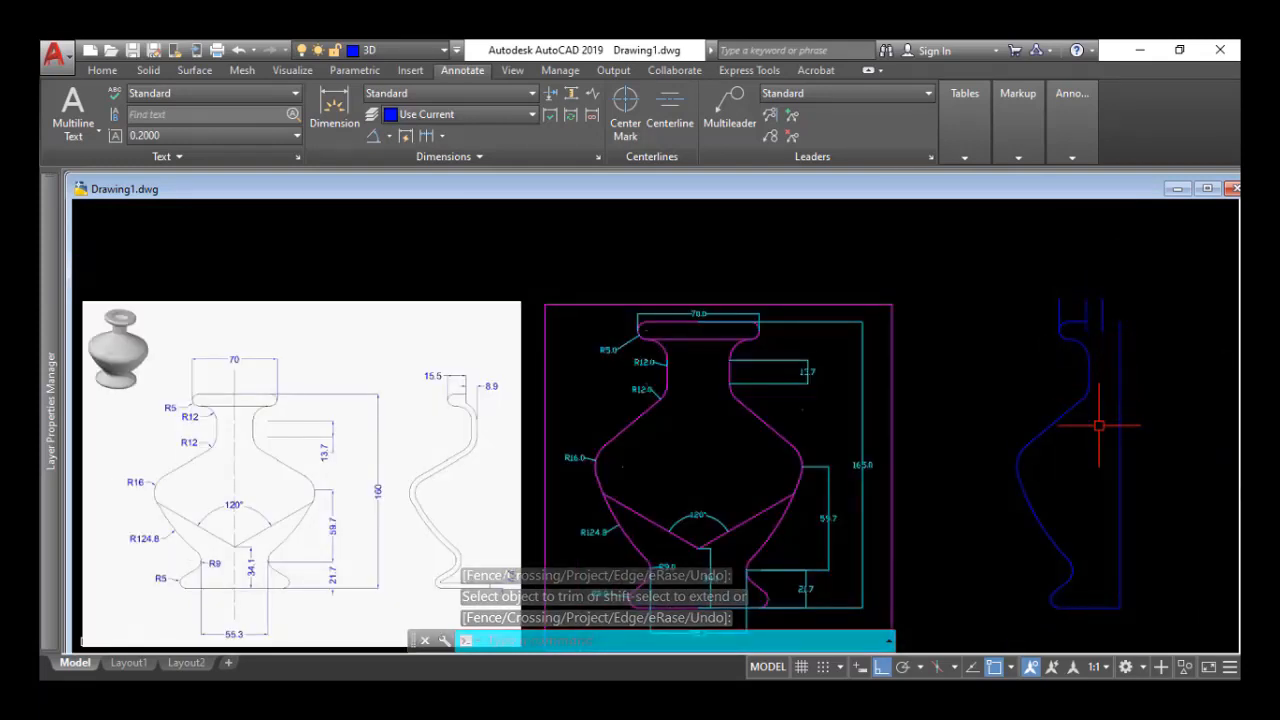
Delete the innermost vertical helper line, the one offset by 8.9, beside the rim.
scroll(1110, 412, up, 1)
scroll(1130, 408, down, 1)
middle_drag(1140, 404, 856, 355)
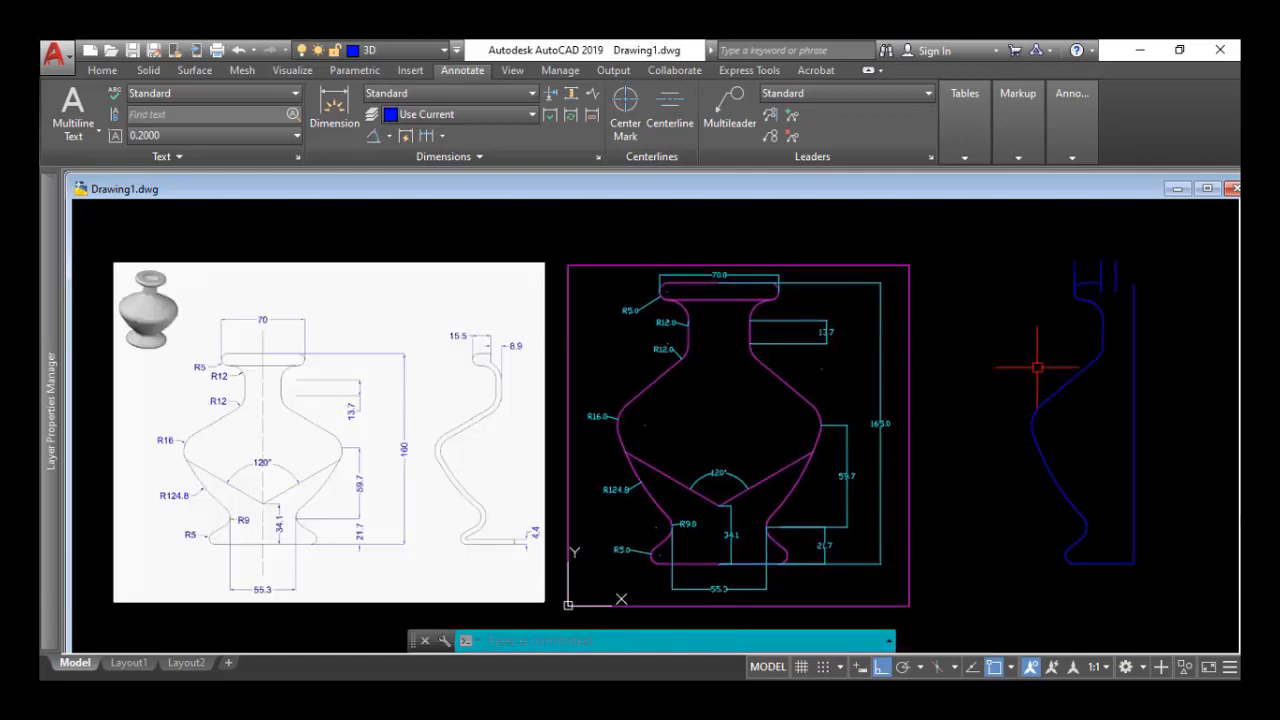
click(1119, 267)
key(Delete)
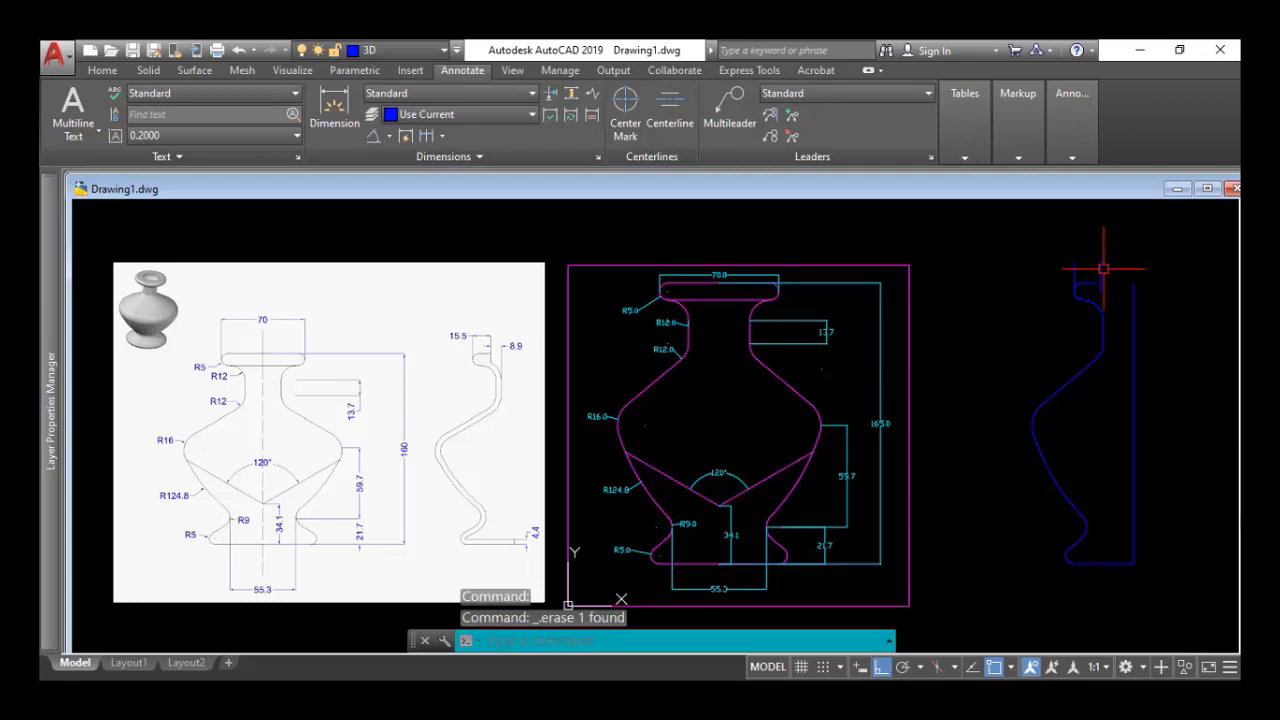
Trim the 15.5 offset helper line above the rim and delete the vertical helper line at the rim's outer edge.
scroll(1100, 274, up, 2)
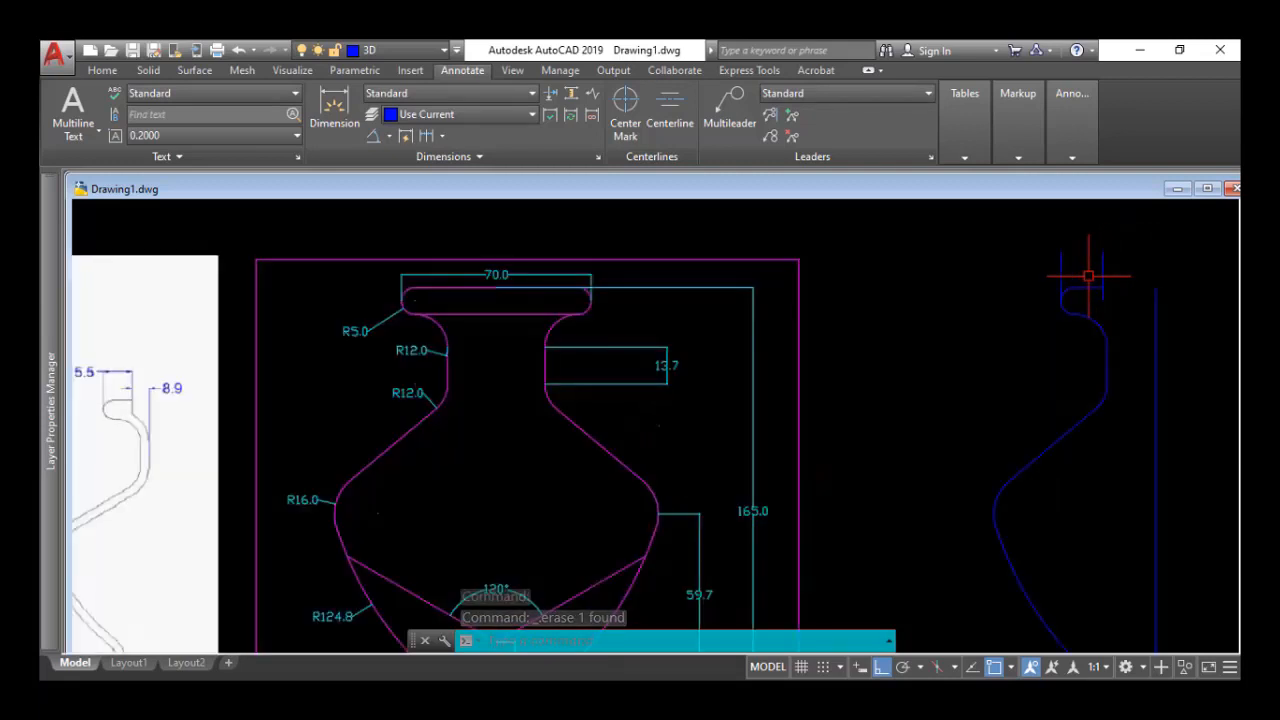
text(tr)
key(Return)
key(Return)
scroll(1103, 272, up, 2)
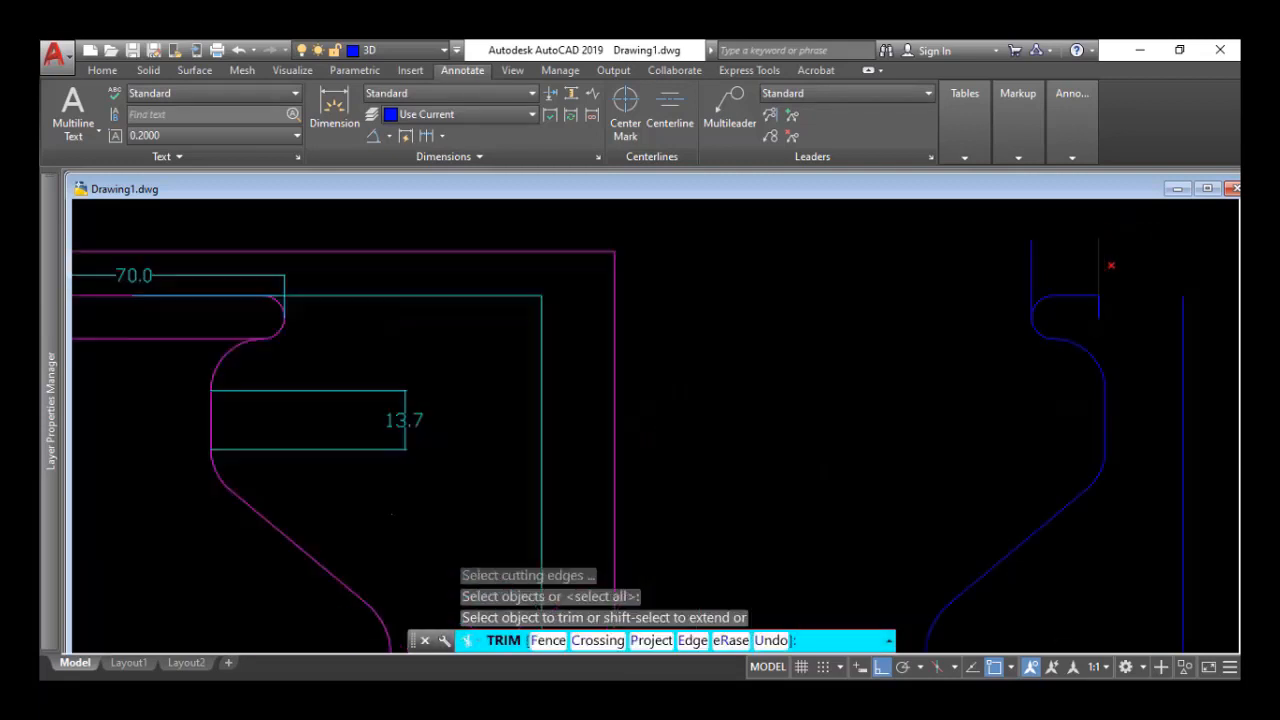
scroll(1110, 267, up, 2)
click(1121, 277)
scroll(1116, 280, down, 6)
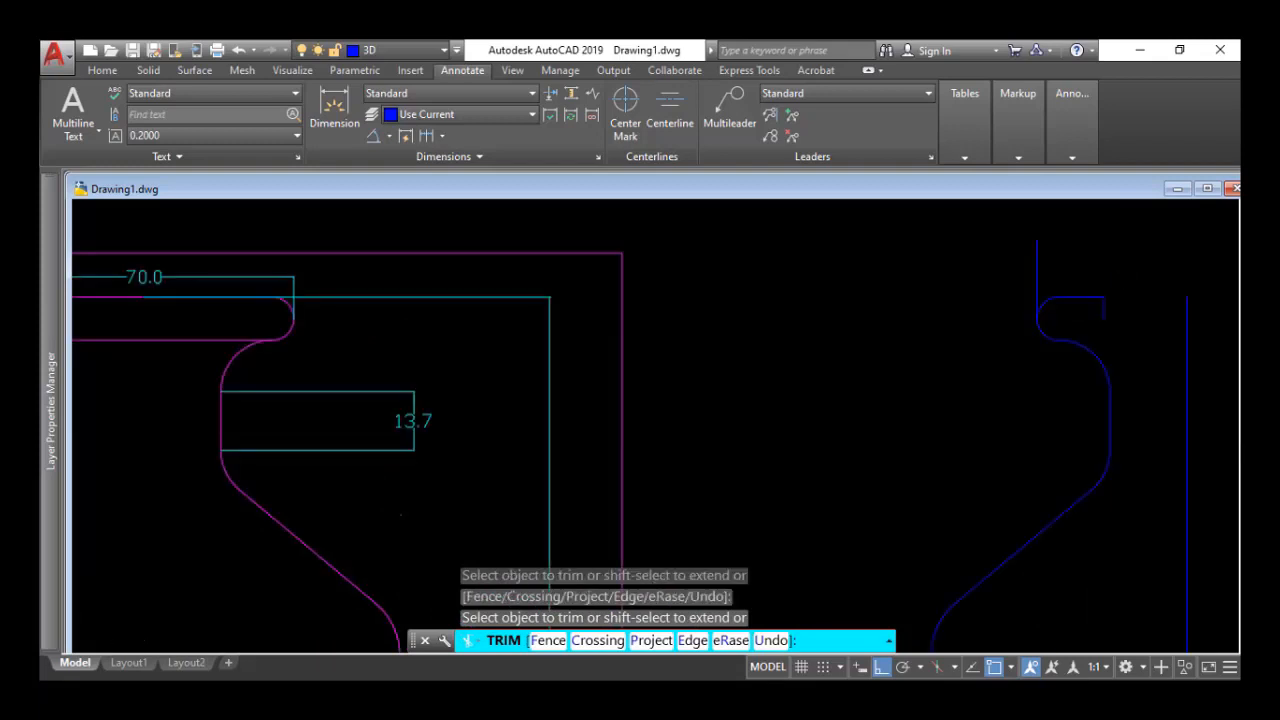
key(Return)
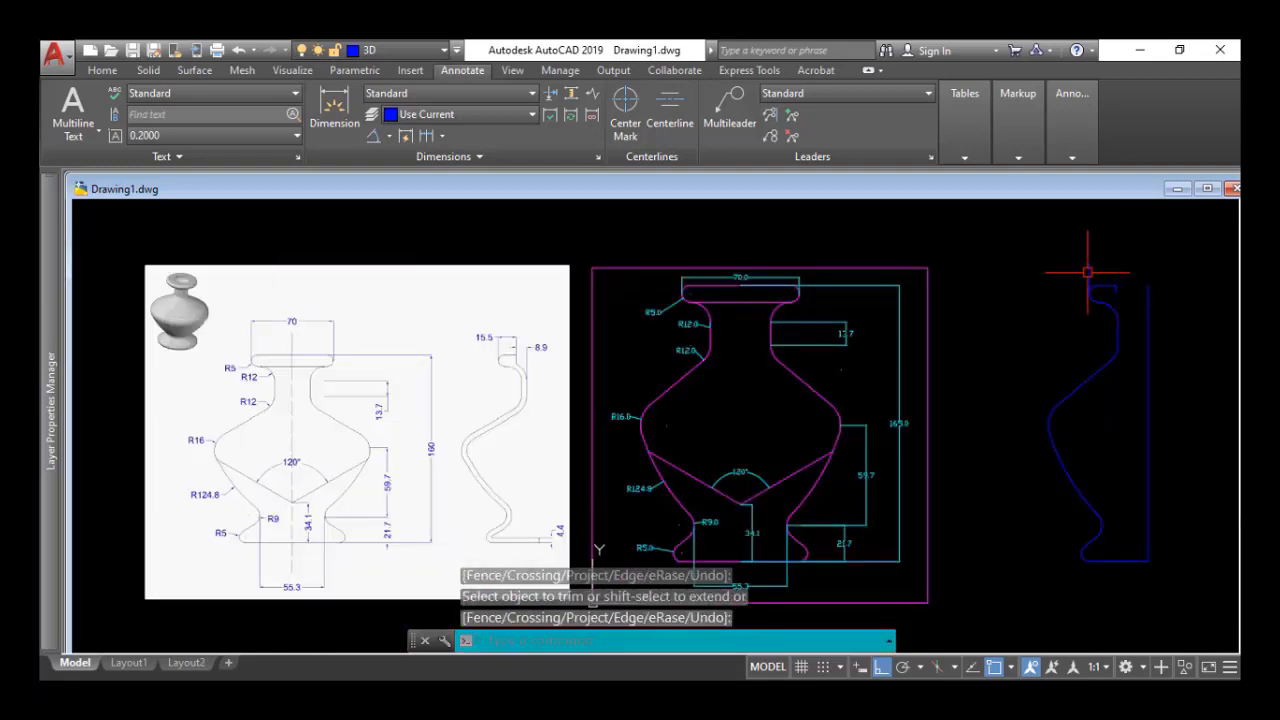
click(1091, 276)
key(Delete)
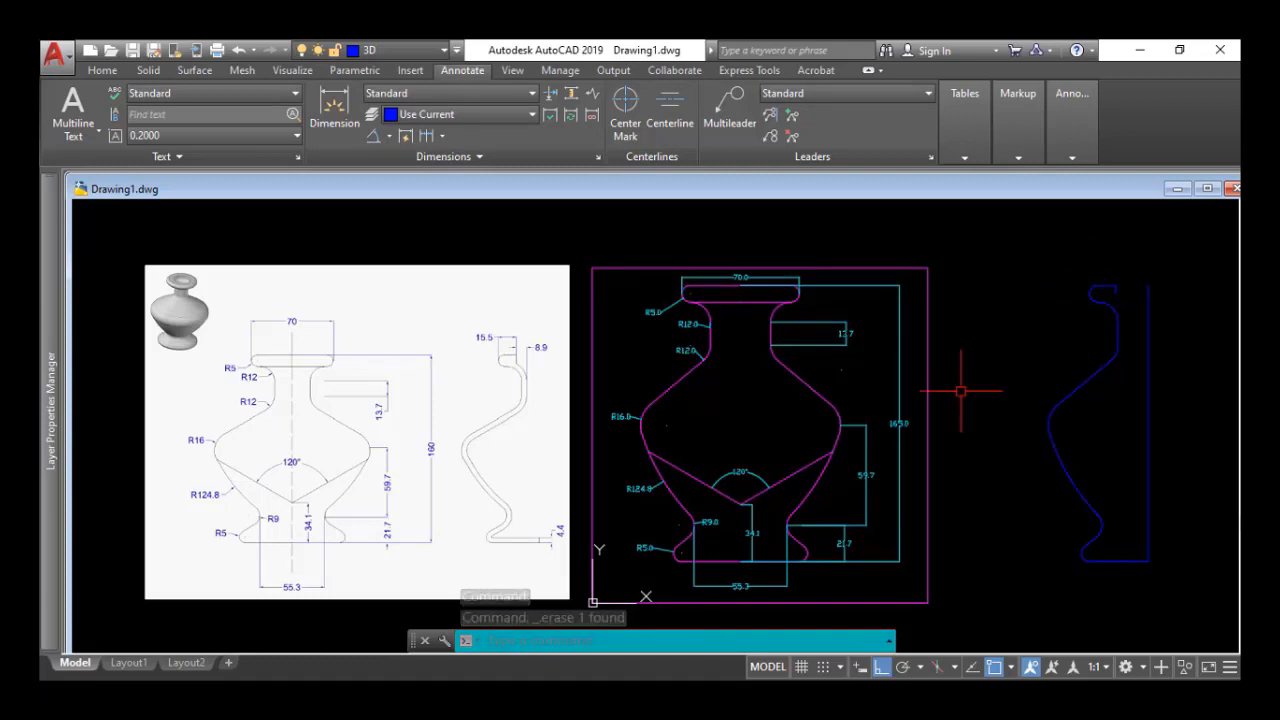
Join the base line, outer wall and rim segments of the half profile into one polyline, leaving out the axis.
text(p)
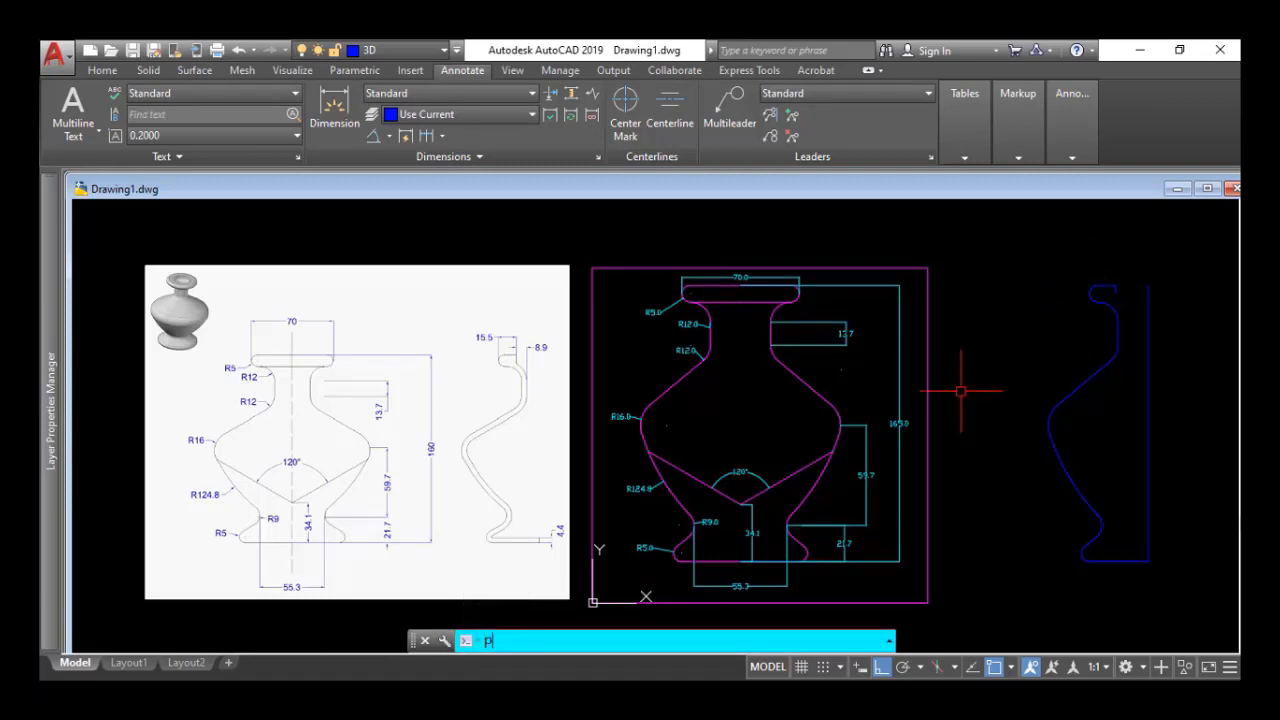
text(e)
key(Return)
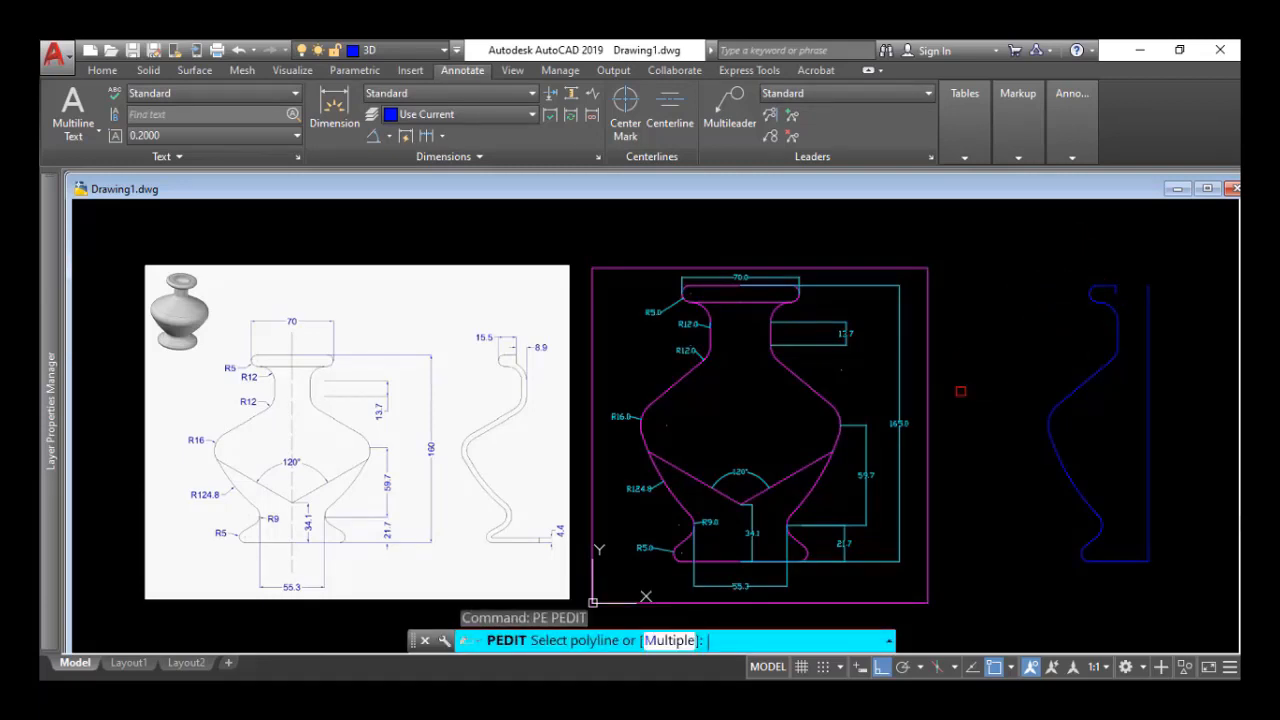
click(1131, 564)
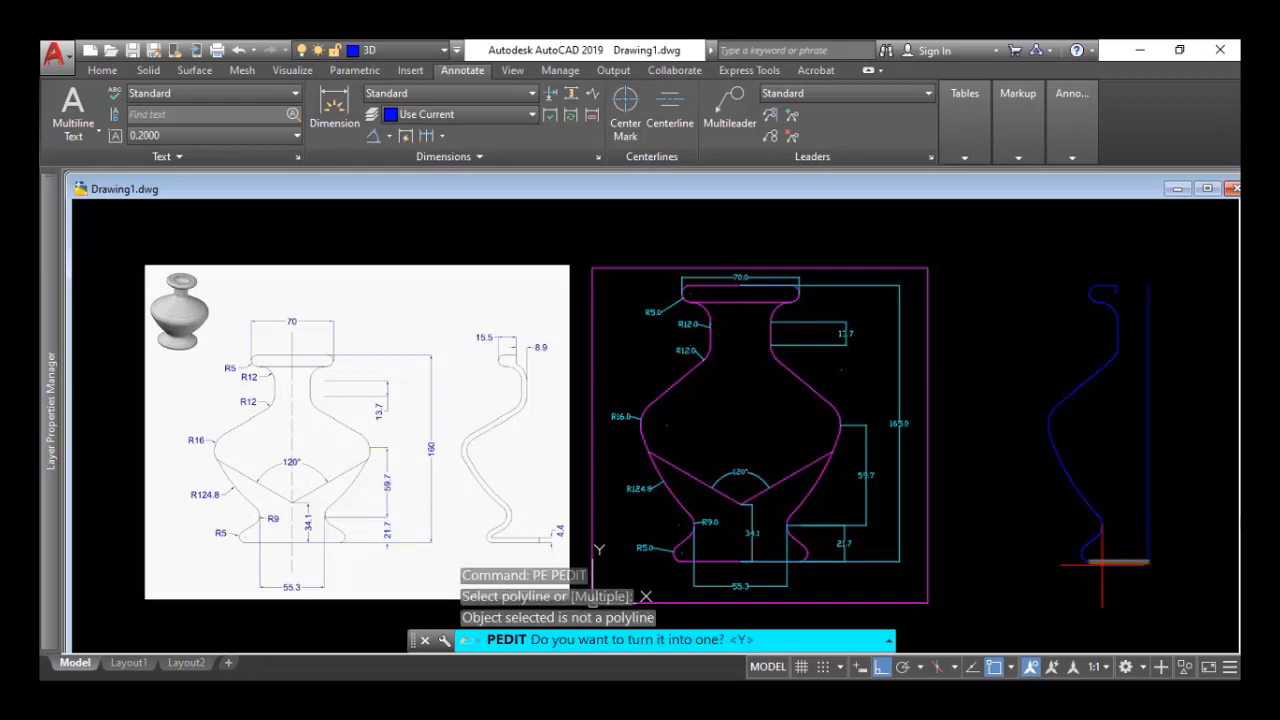
key(Return)
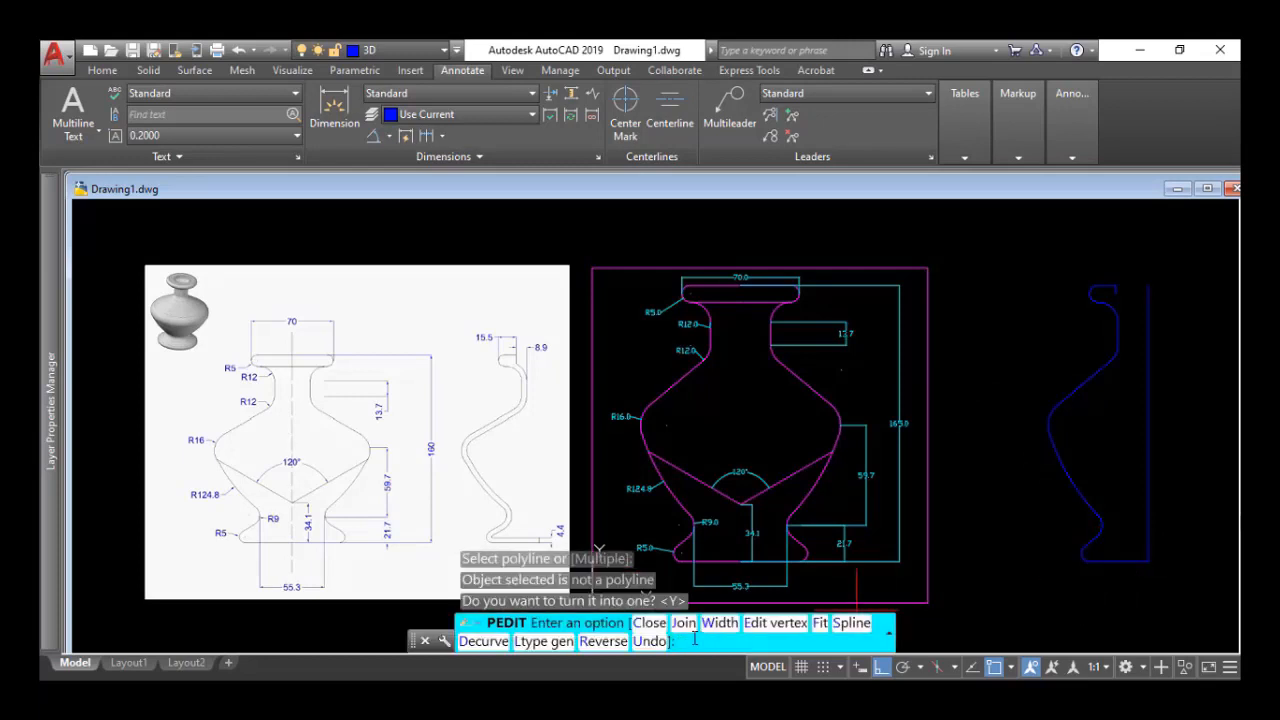
click(683, 623)
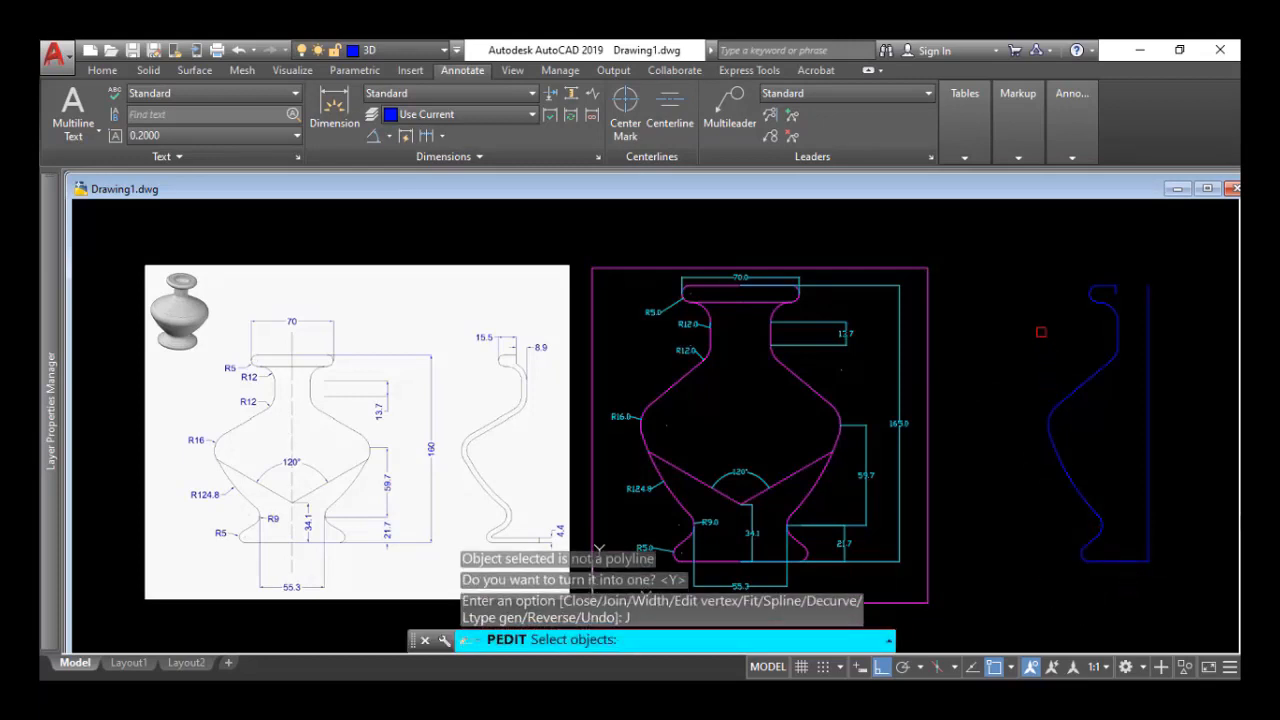
click(1136, 279)
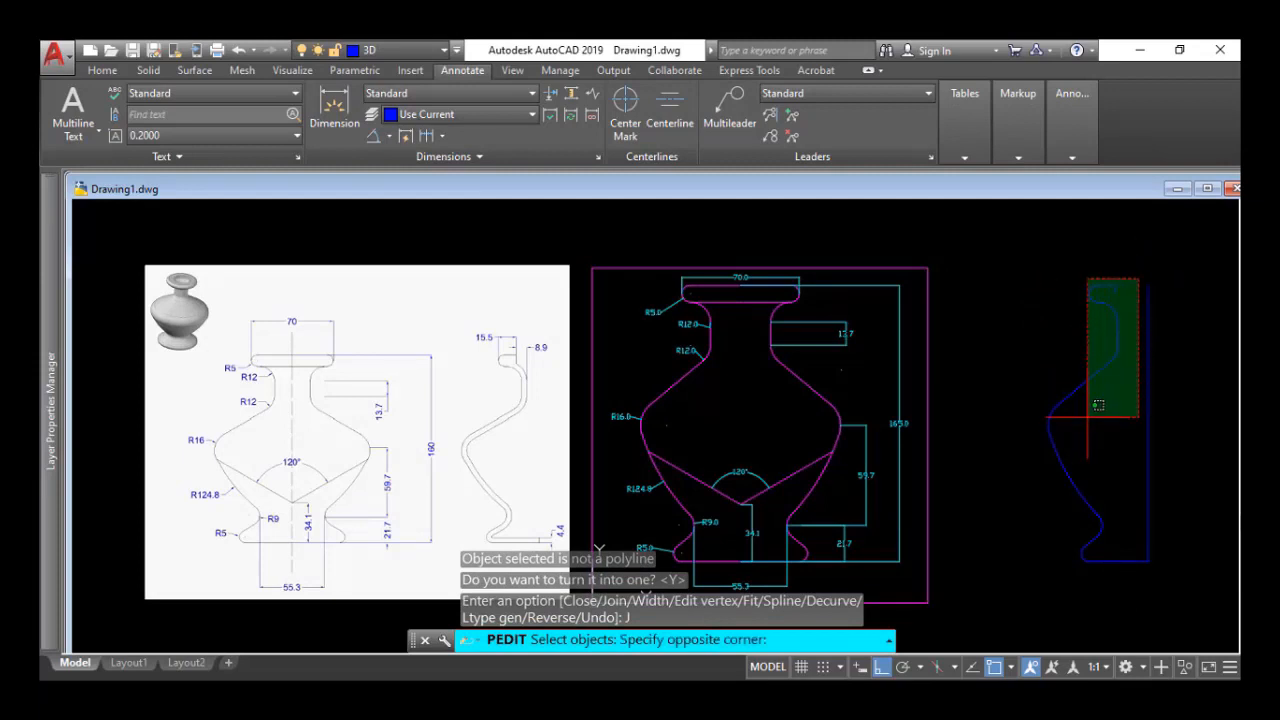
click(1051, 592)
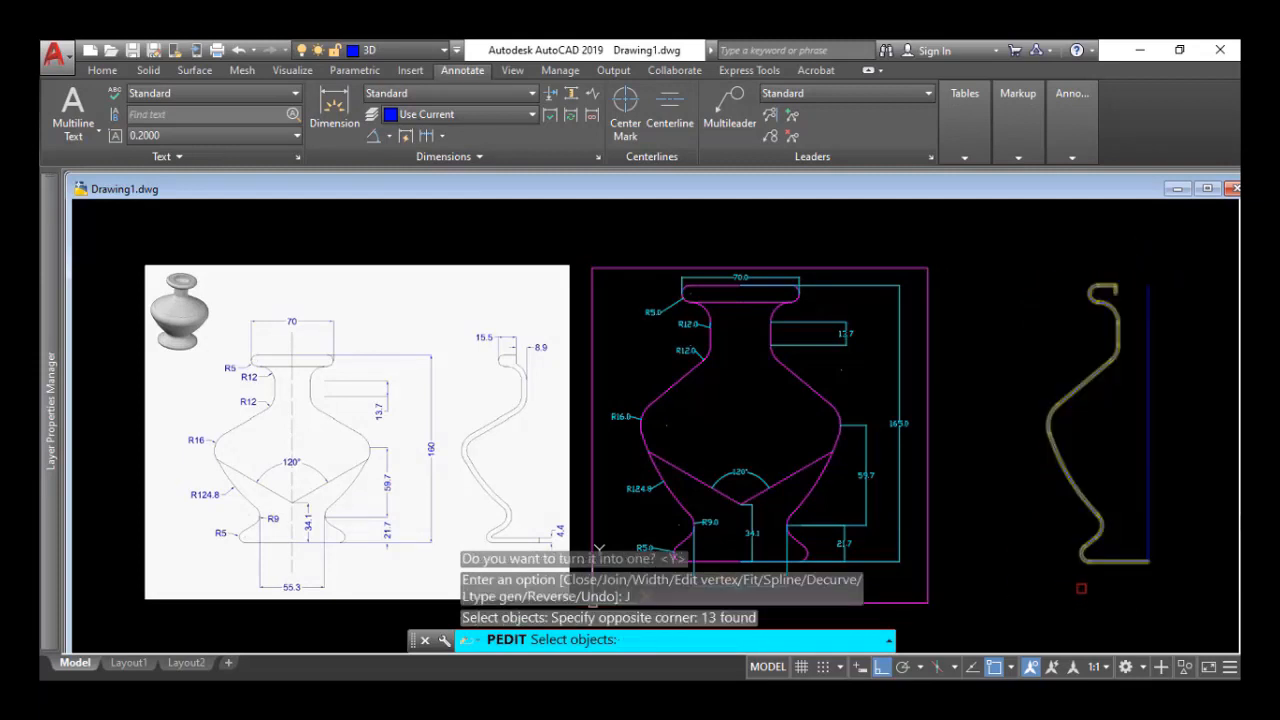
key(Return)
key(Return)
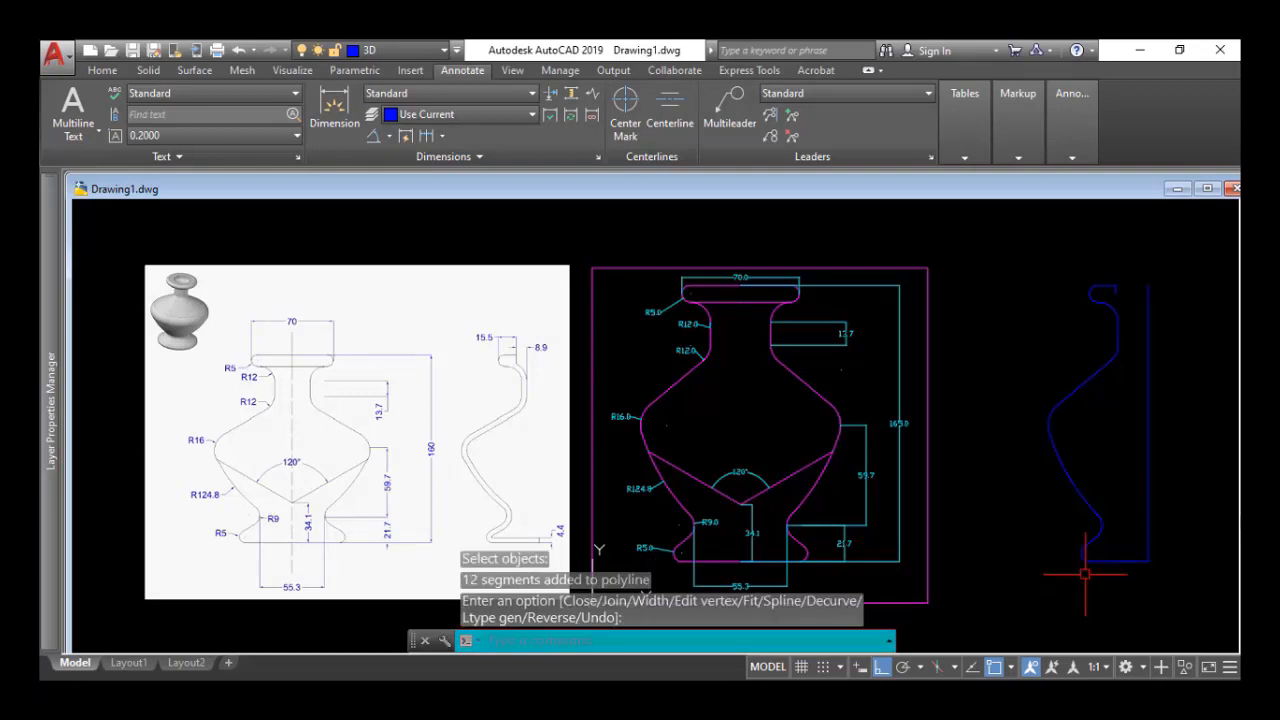
click(1088, 562)
key(Return)
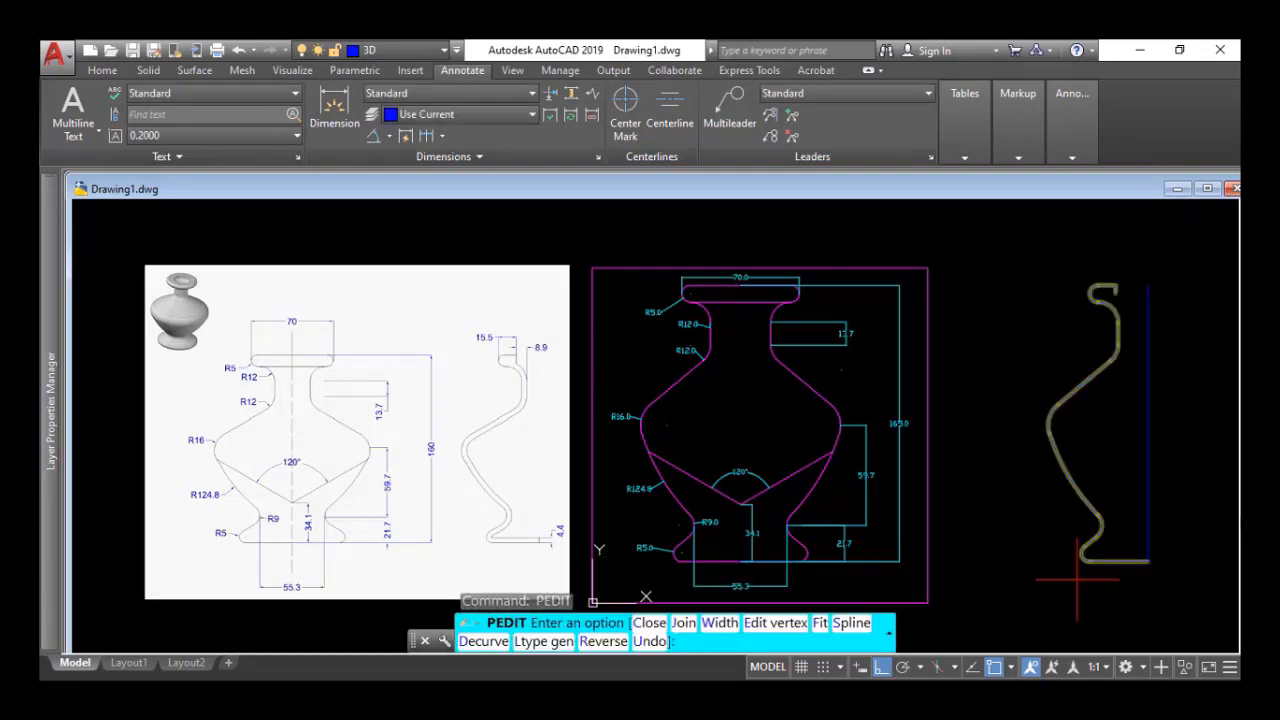
key(Escape)
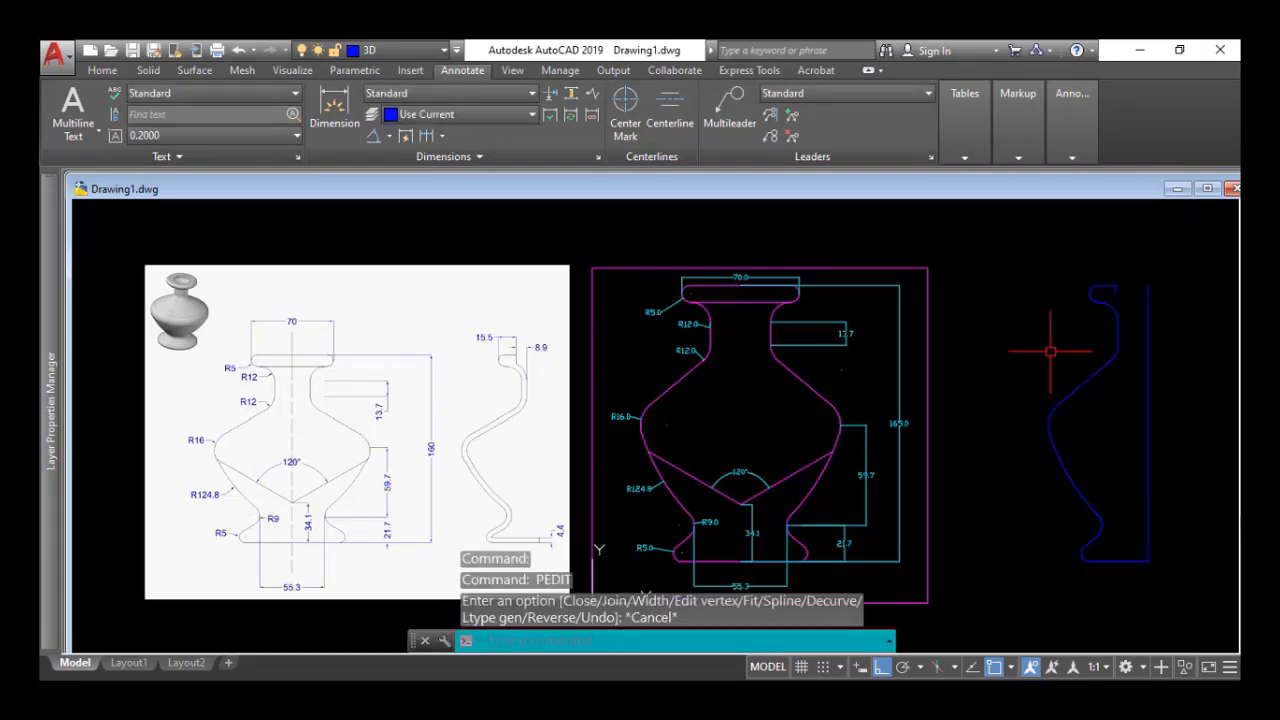
Offset the joined half-profile polyline by 4.4 toward the inside of the vase.
text(o)
key(Return)
text(4.4)
key(Return)
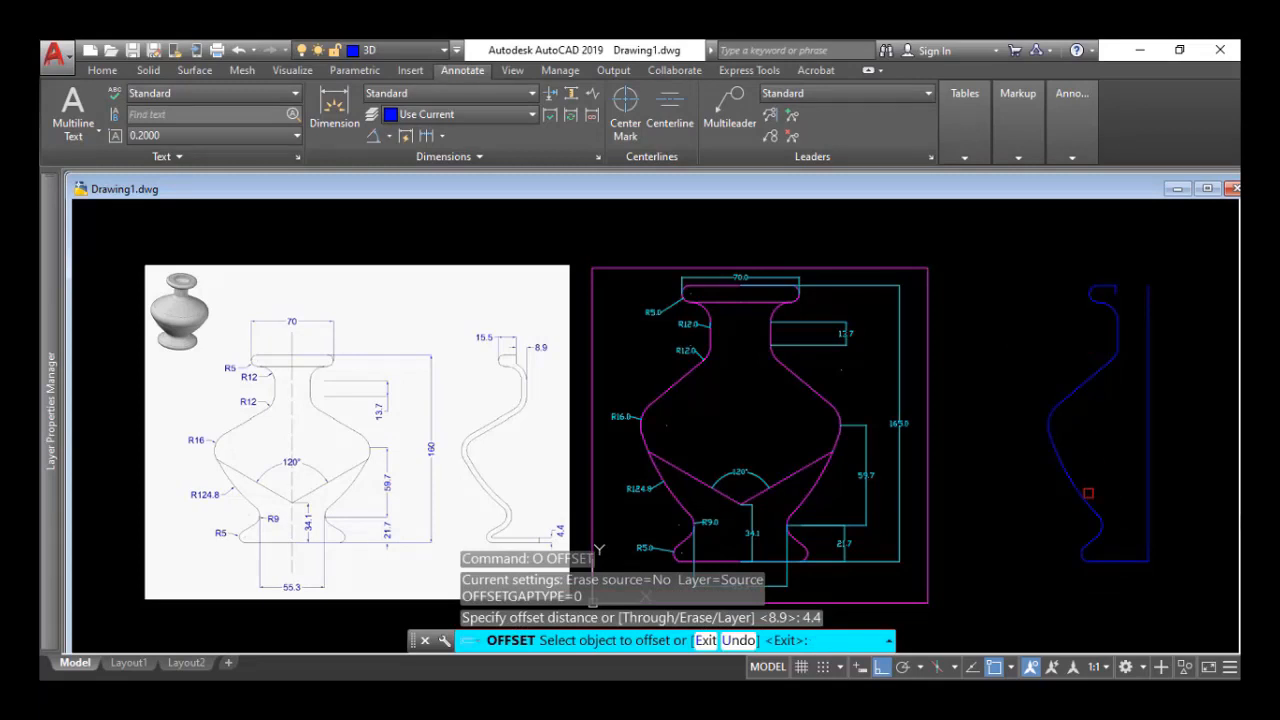
click(1088, 492)
click(1108, 525)
key(Return)
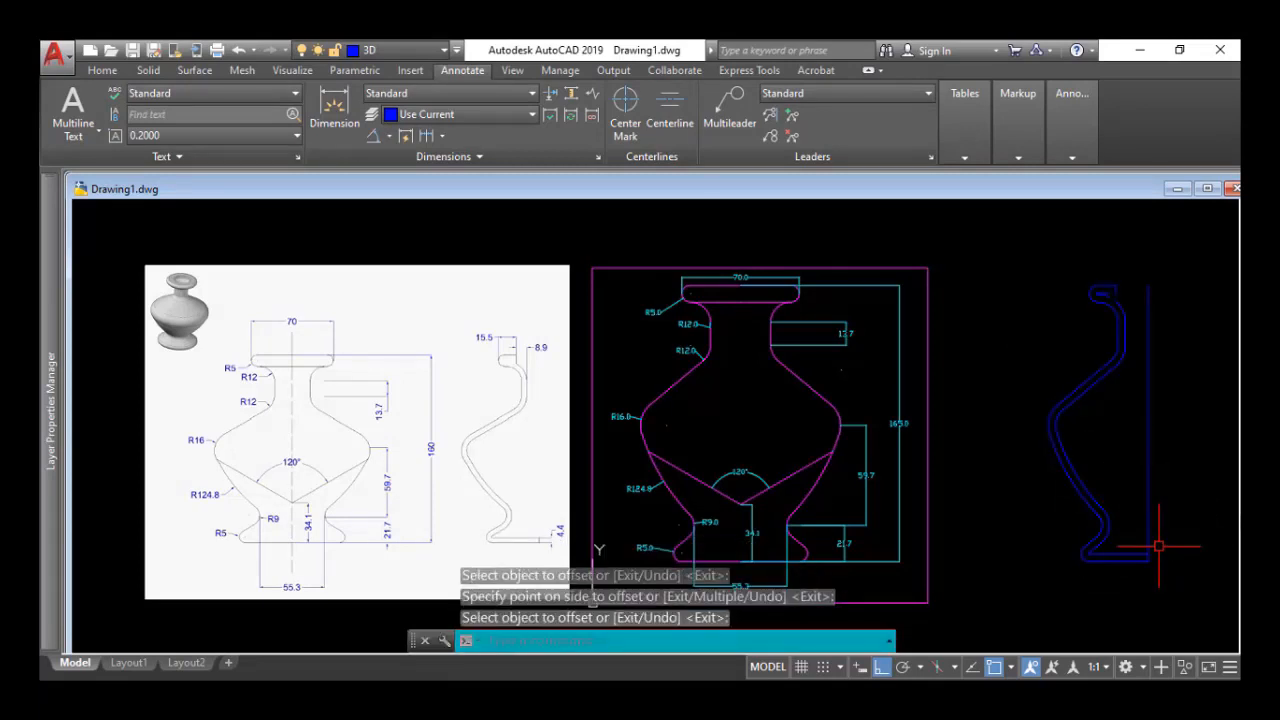
Trim away the vertical axis line above the inner base line, leaving only the segment closing the base.
text(tr)
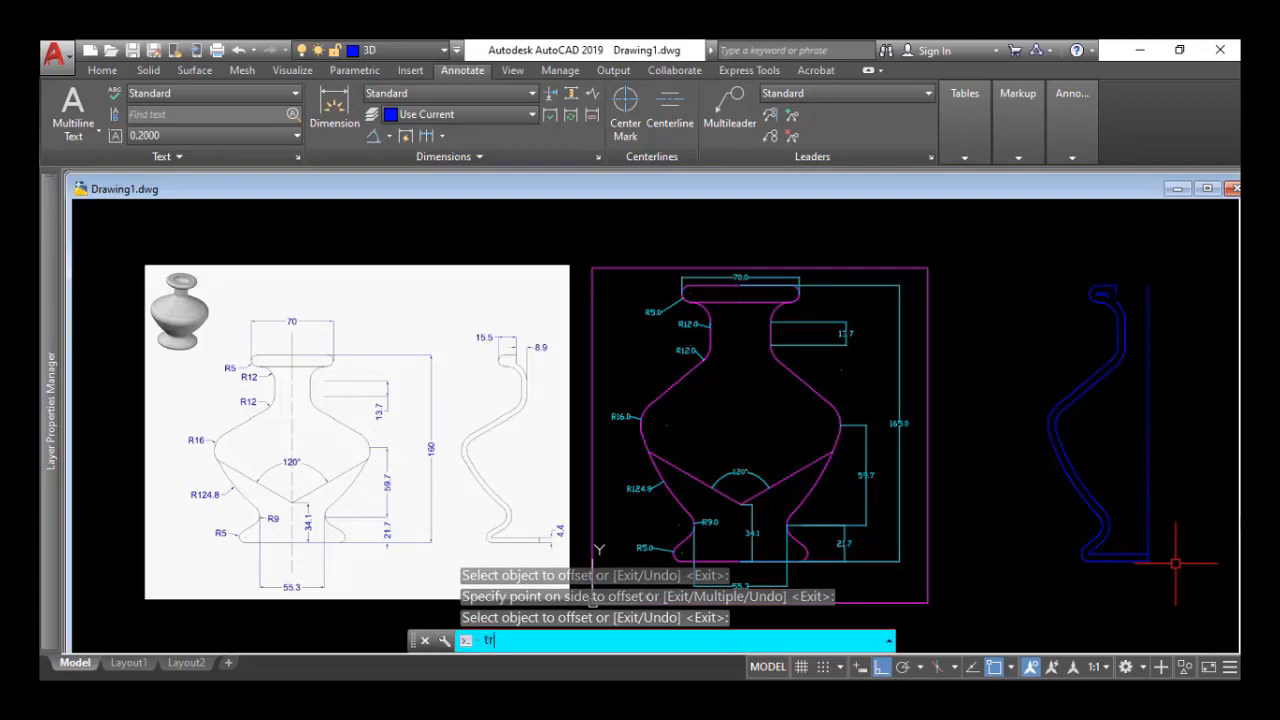
key(Return)
key(Return)
scroll(1175, 563, up, 4)
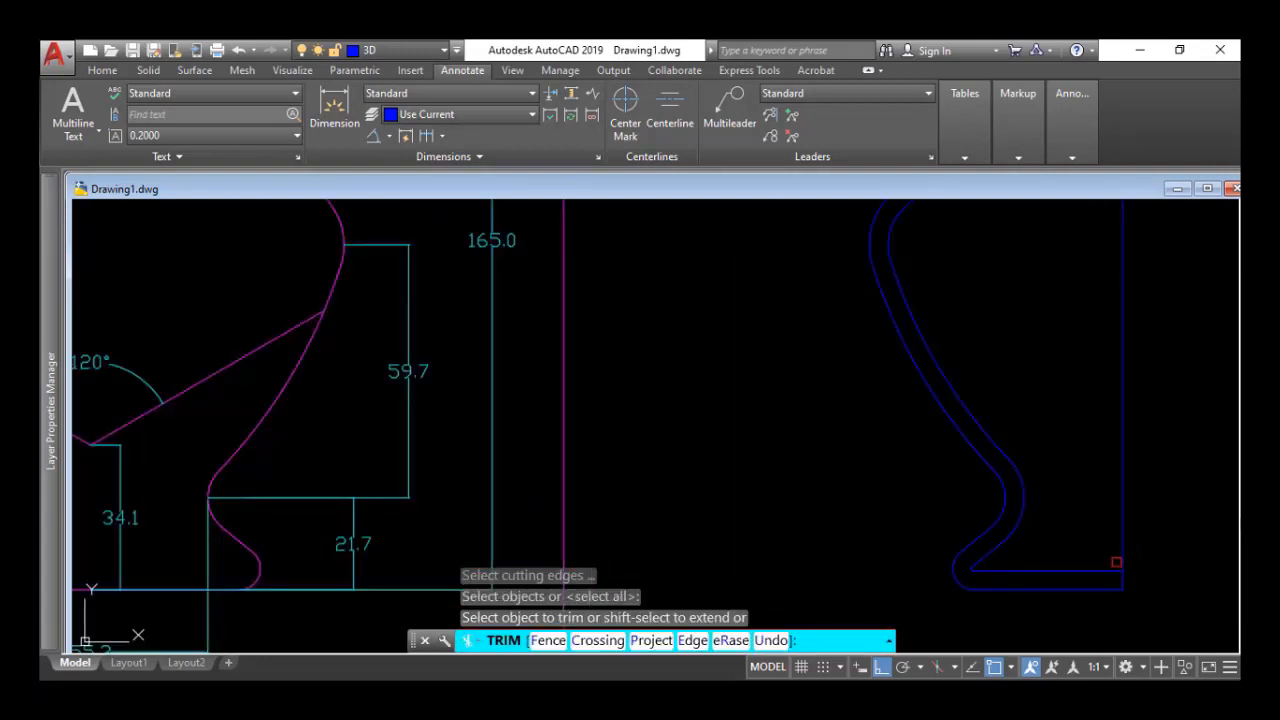
click(1120, 562)
key(Return)
scroll(1162, 543, down, 5)
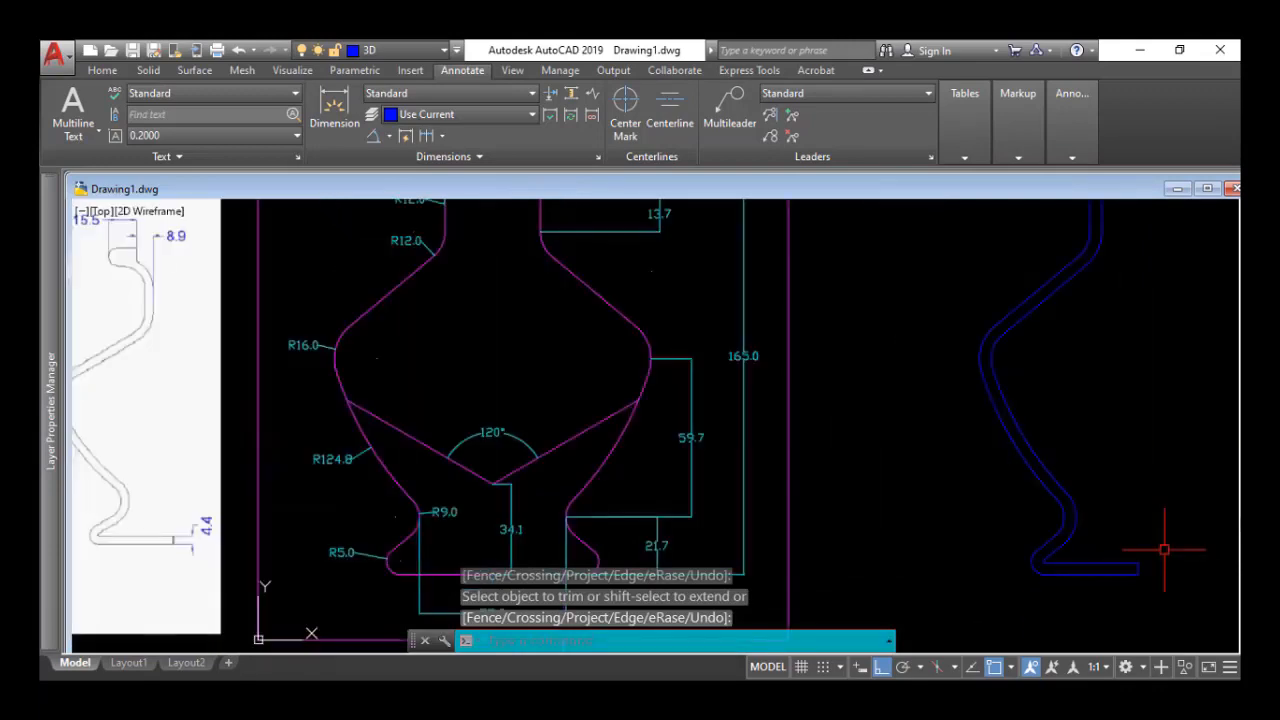
Delete the leftover offset fragment inside the rim of the wall section.
scroll(1106, 307, up, 2)
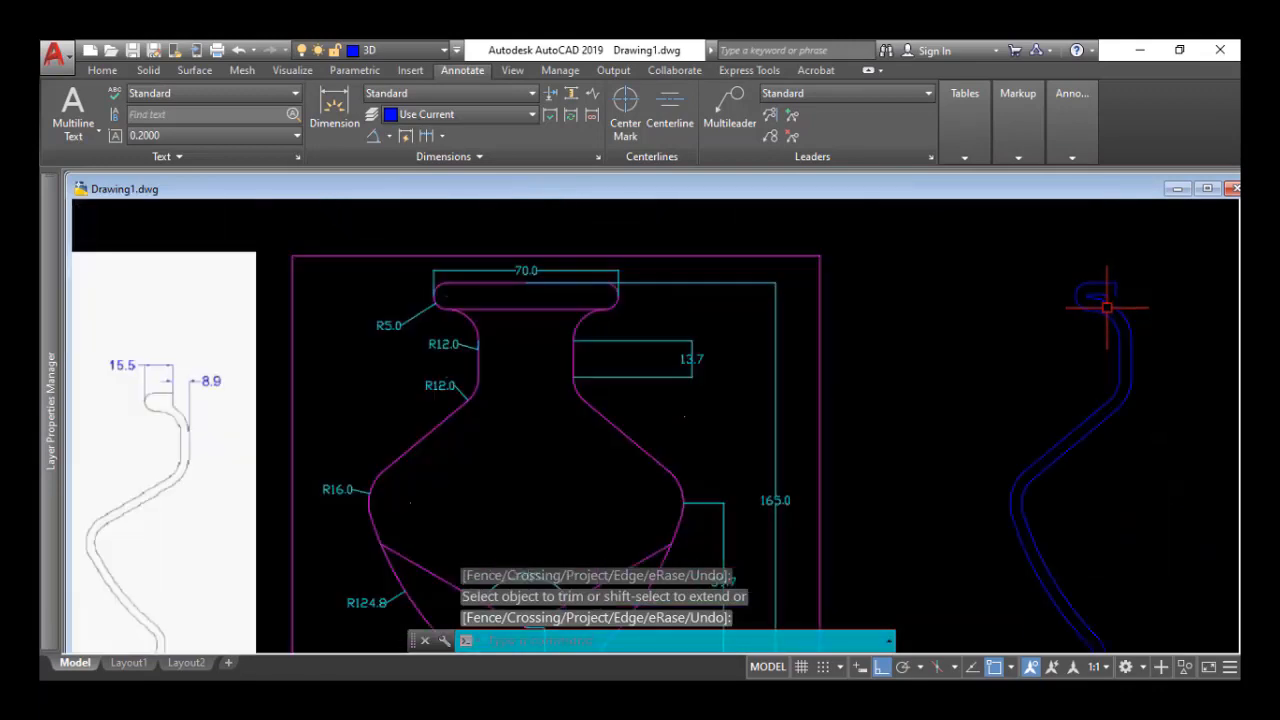
scroll(1109, 320, down, 3)
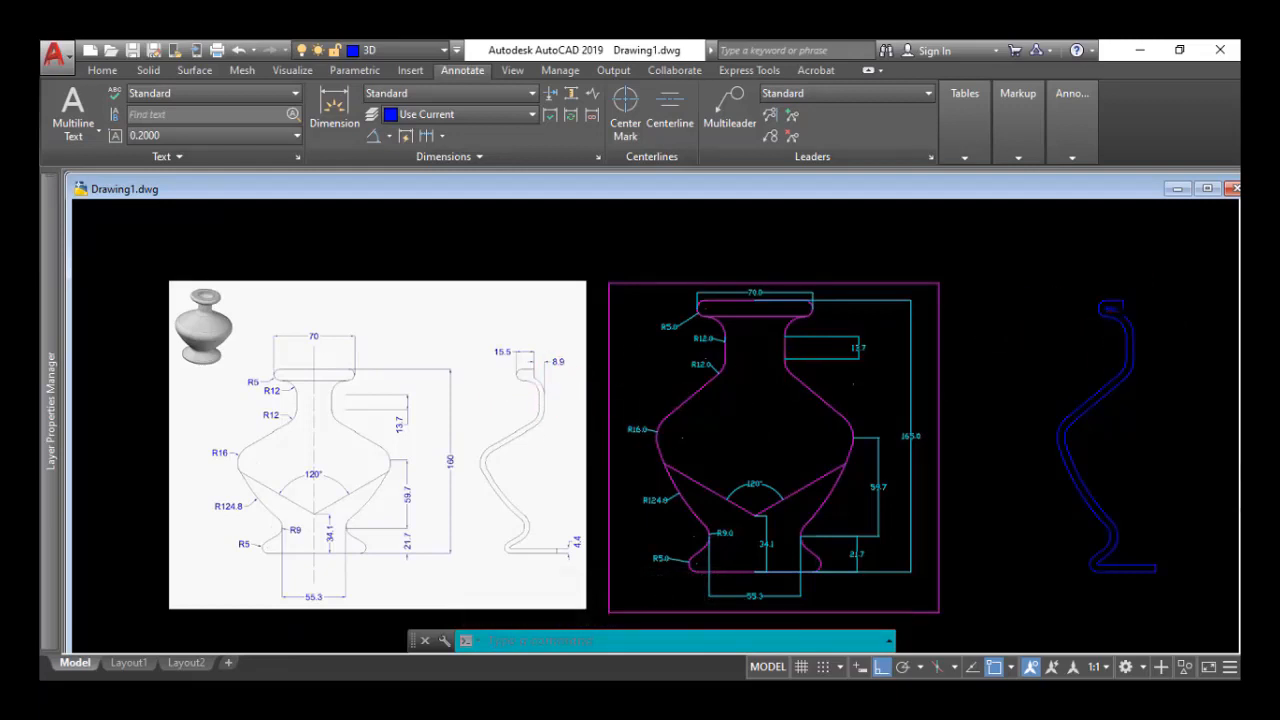
scroll(1148, 316, up, 4)
scroll(1080, 298, up, 2)
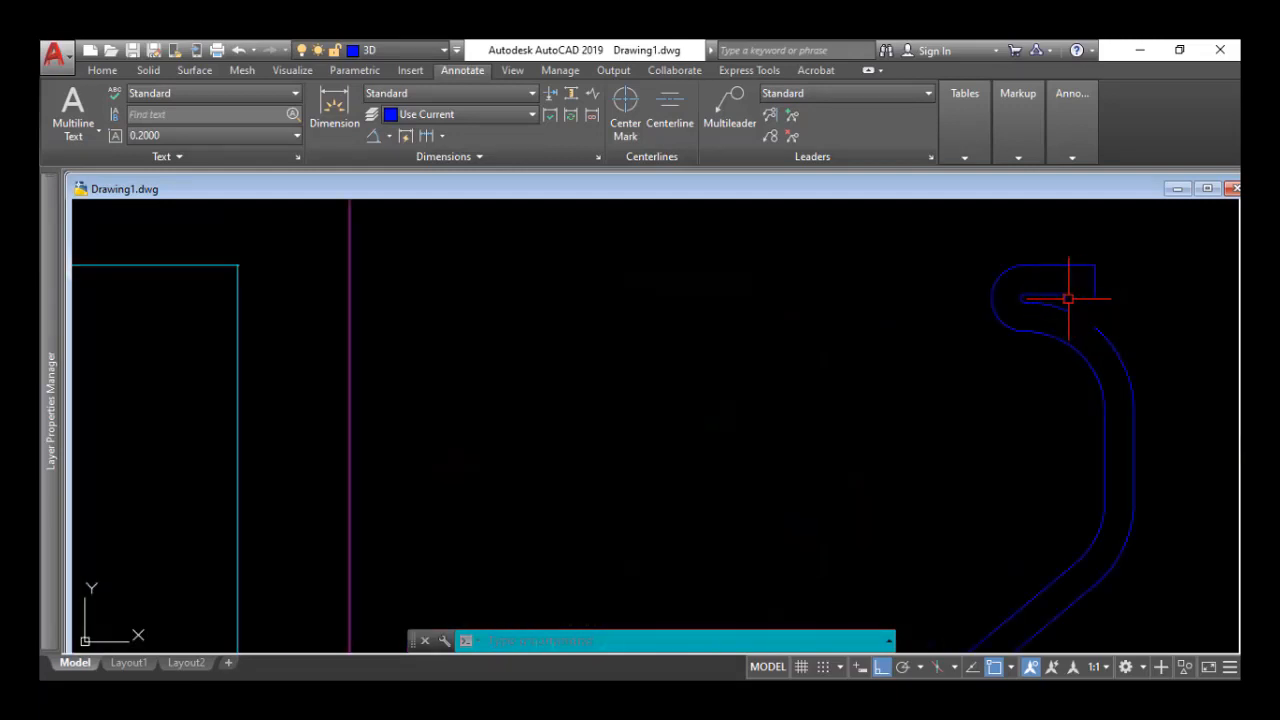
click(1060, 294)
key(Delete)
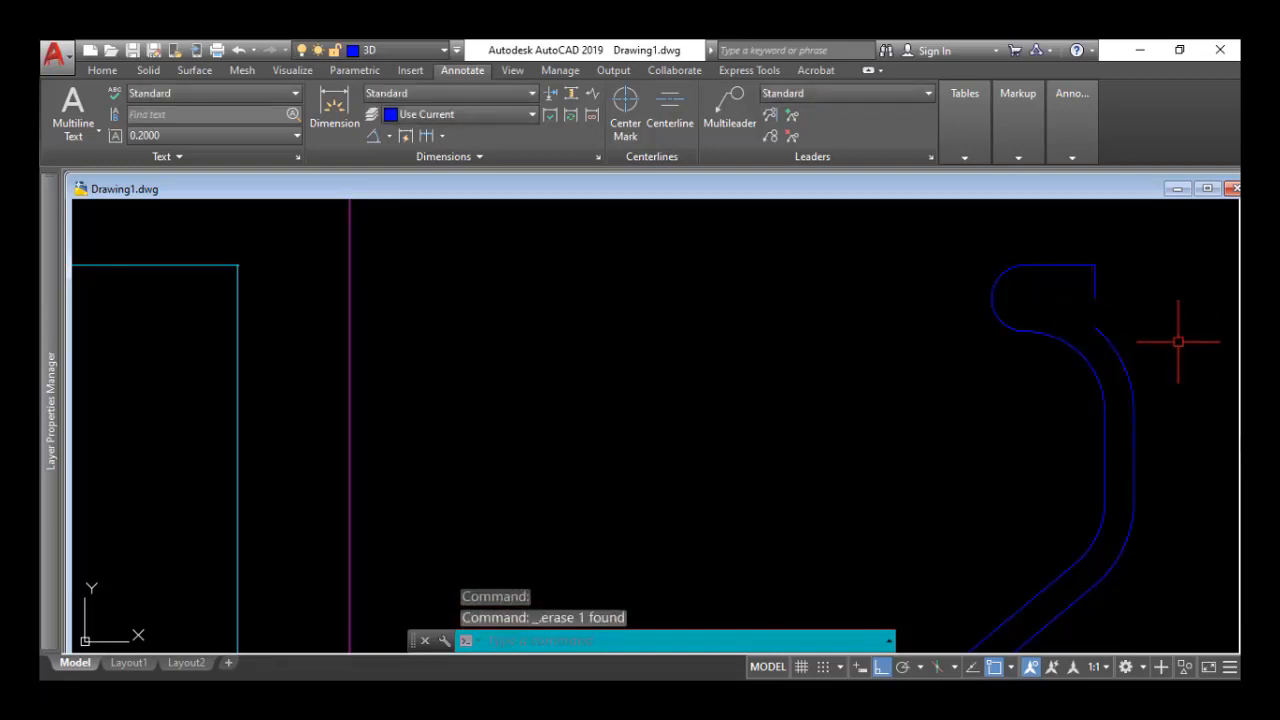
Extend the rim's short vertical line down to the inner offset wall to close the gap in the wall section.
text(ex)
key(Return)
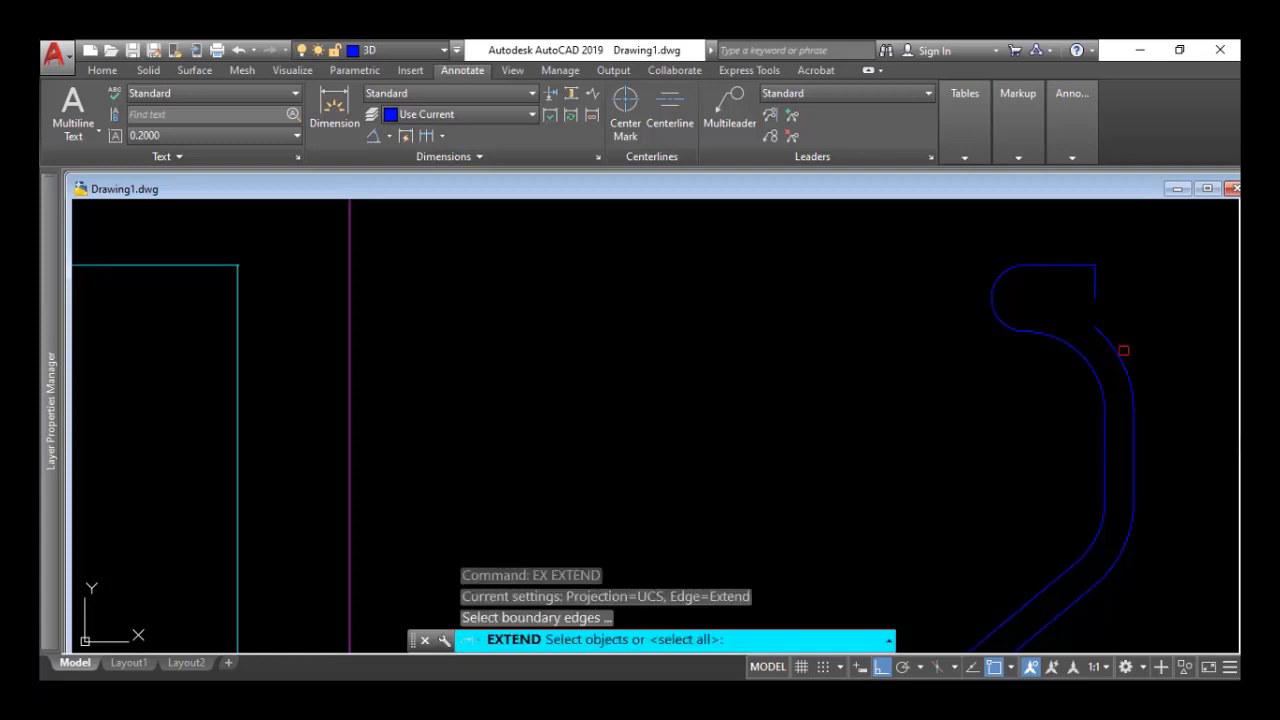
click(1112, 341)
key(Return)
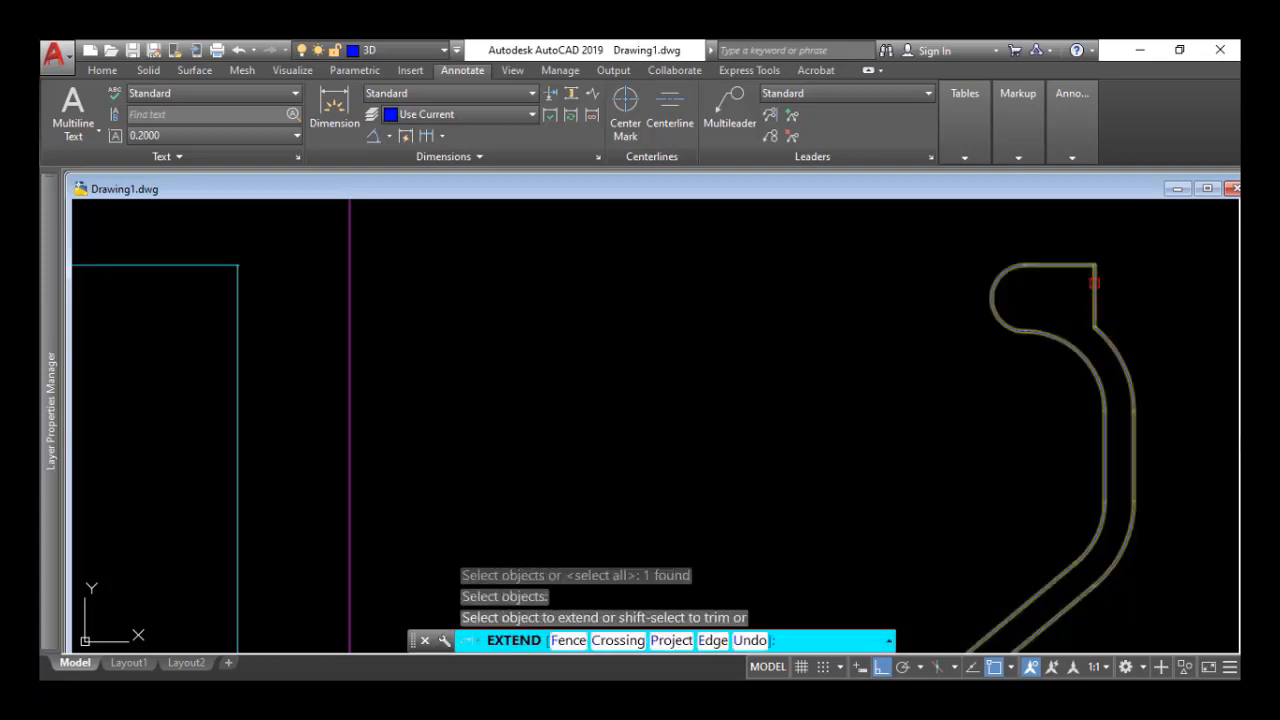
click(1094, 283)
key(Return)
scroll(1140, 315, down, 5)
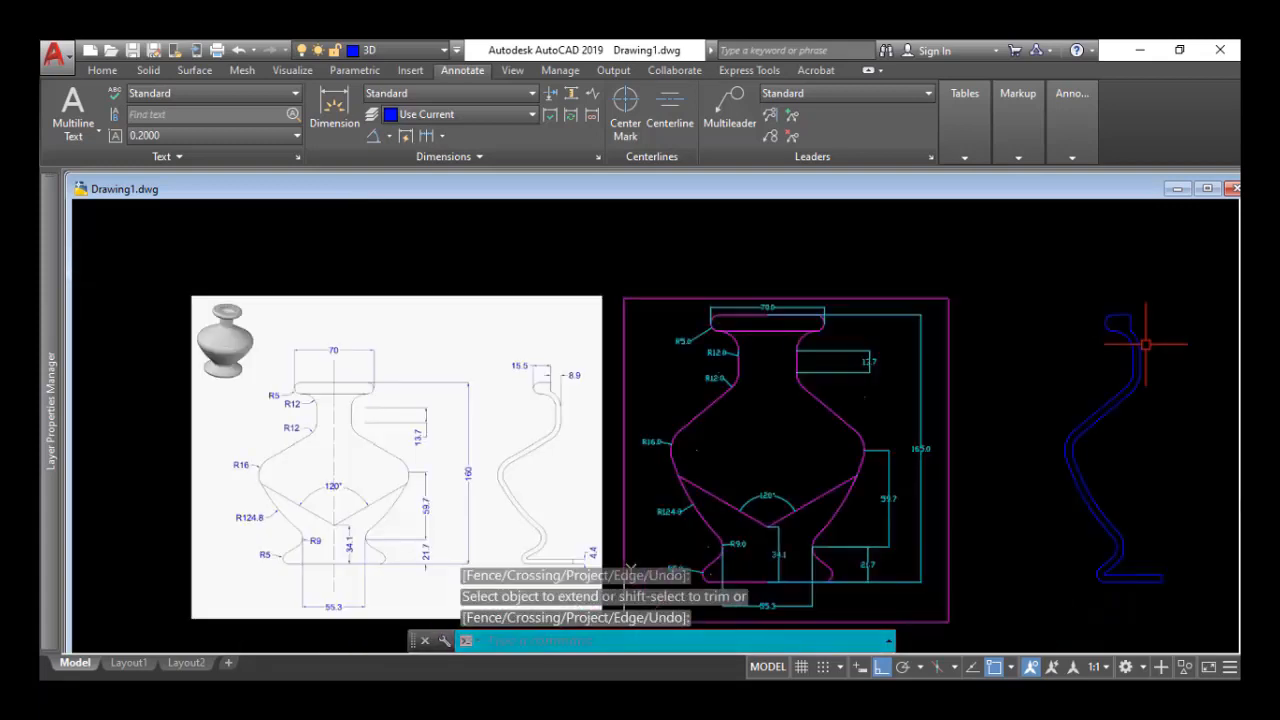
scroll(1140, 370, up, 2)
middle_drag(1130, 380, 1098, 356)
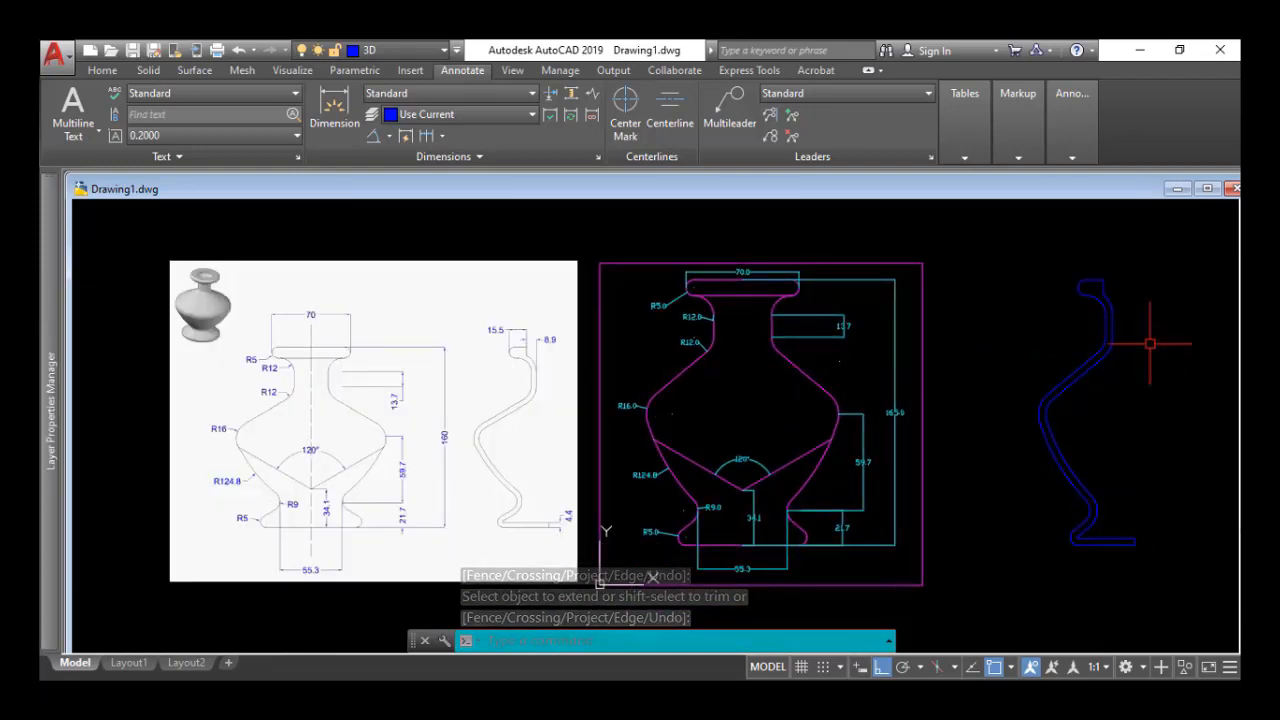
key(Return)
click(1102, 356)
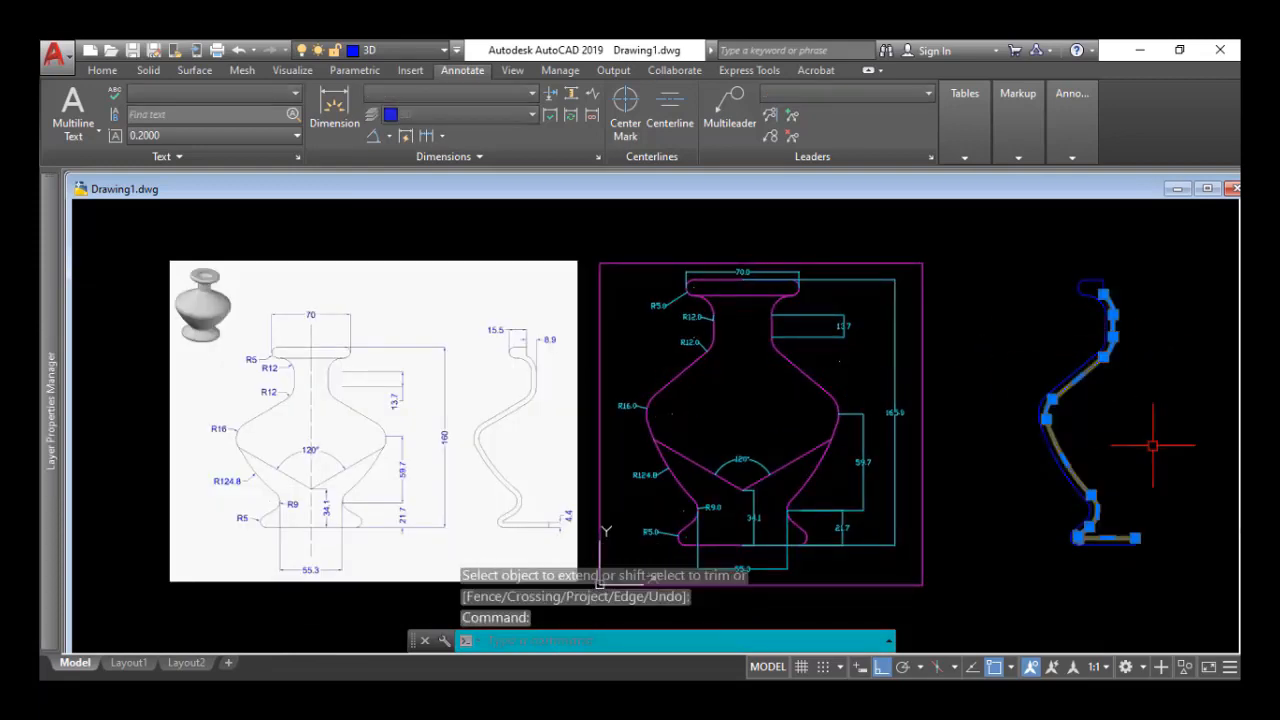
key(Escape)
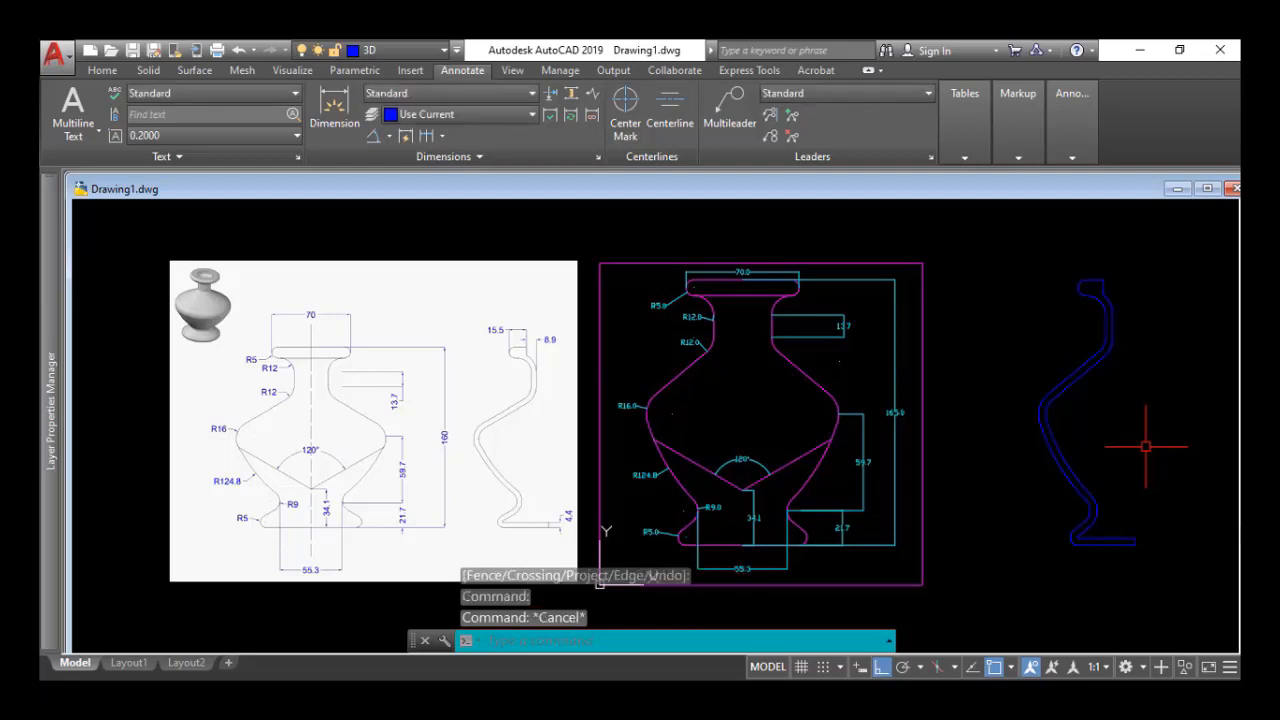
Join the outer profile, the inner offset wall and the base closing segment into a single polyline.
text(pr)
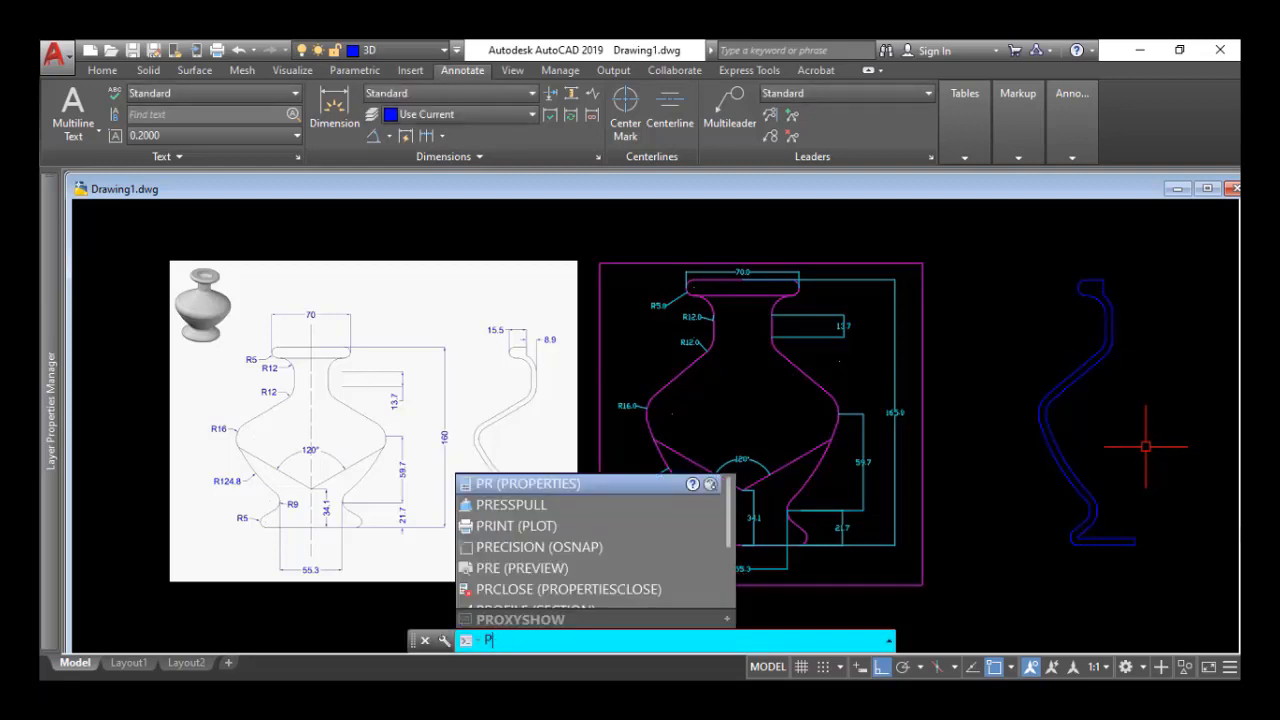
text(e)
key(Return)
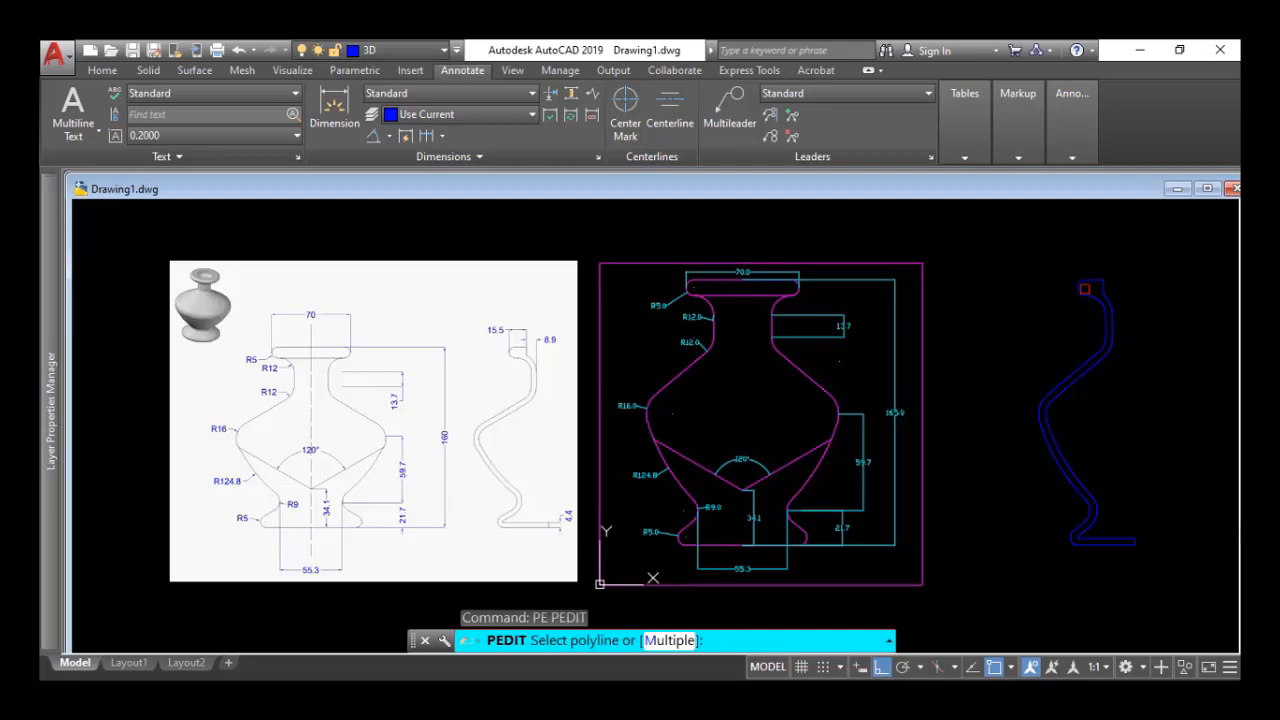
click(1085, 289)
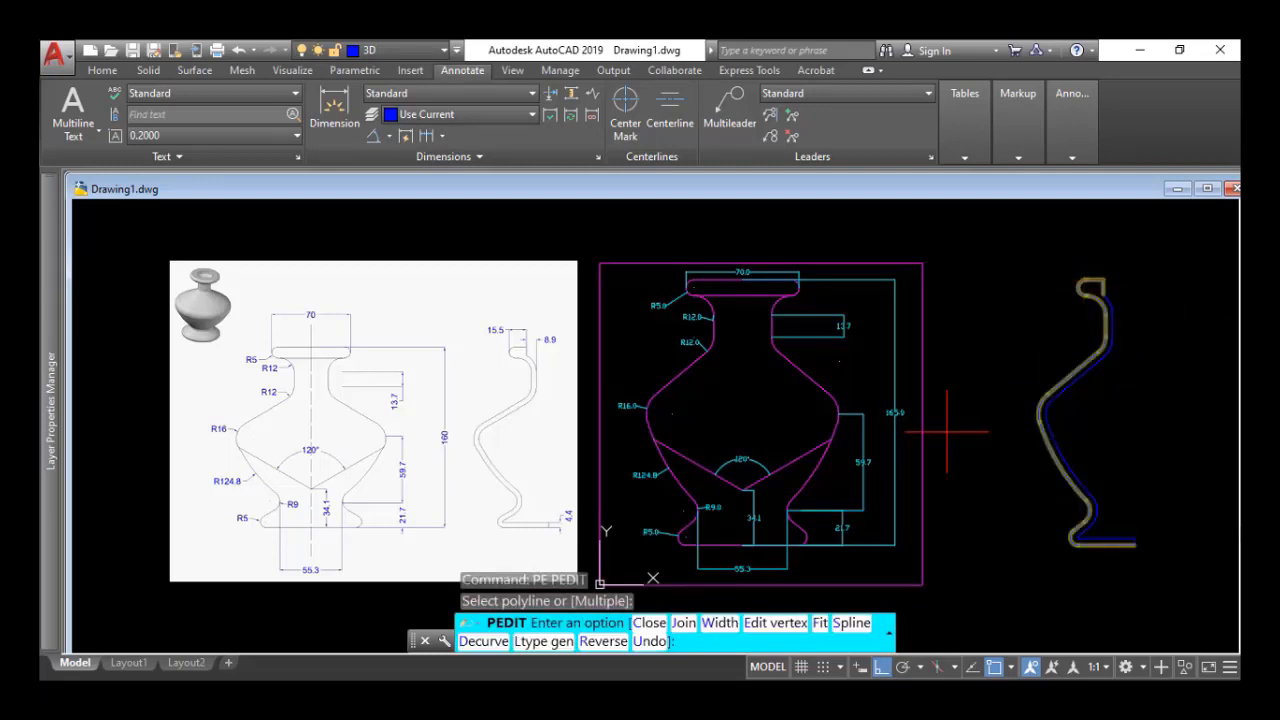
click(686, 623)
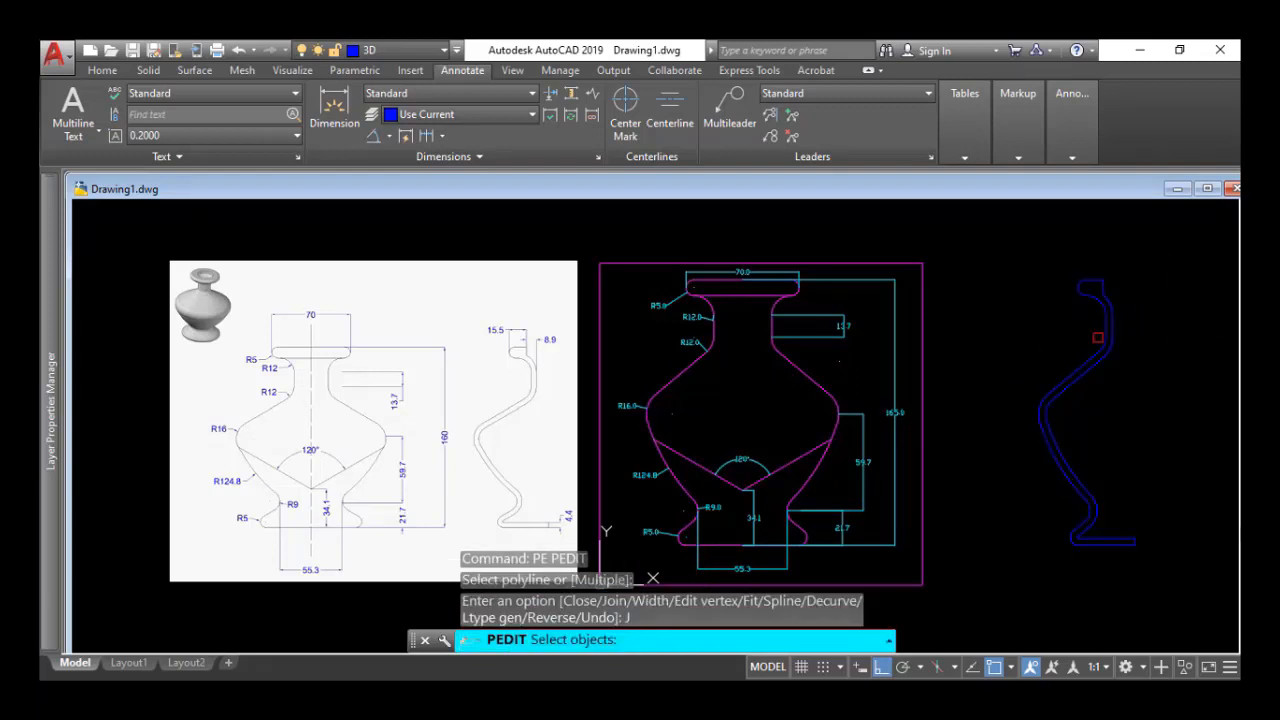
click(1167, 271)
click(988, 636)
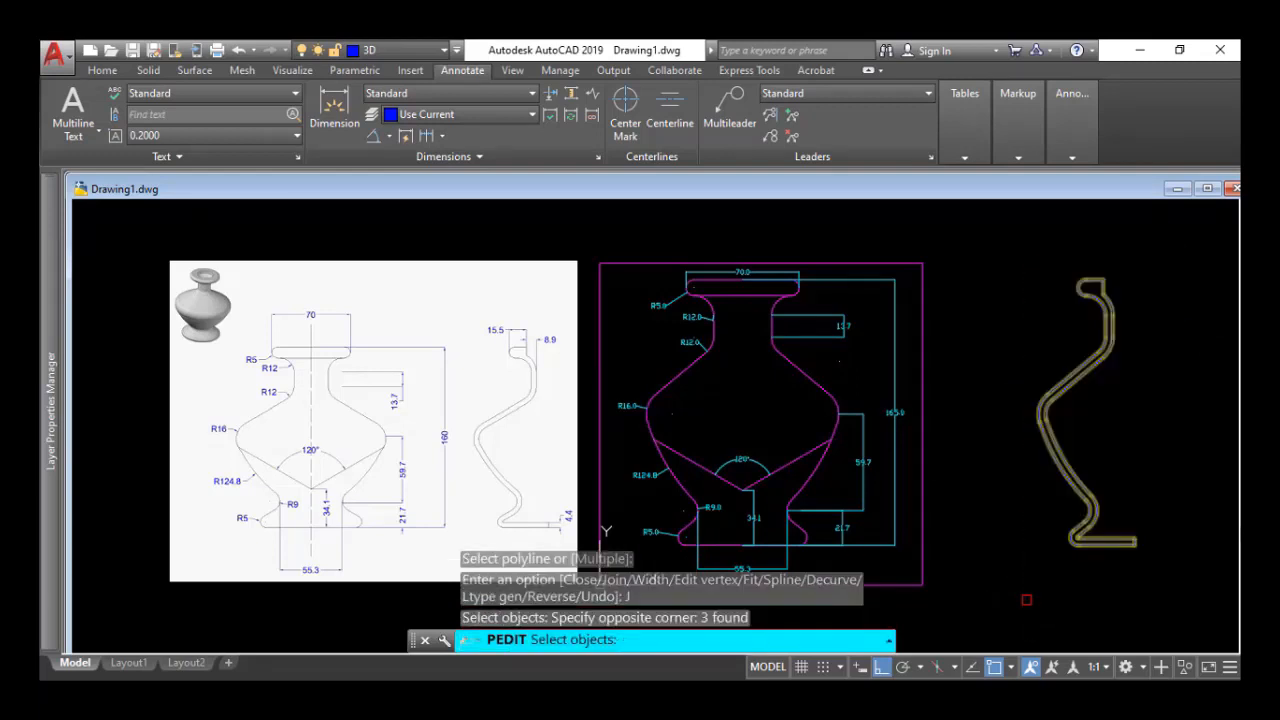
key(Return)
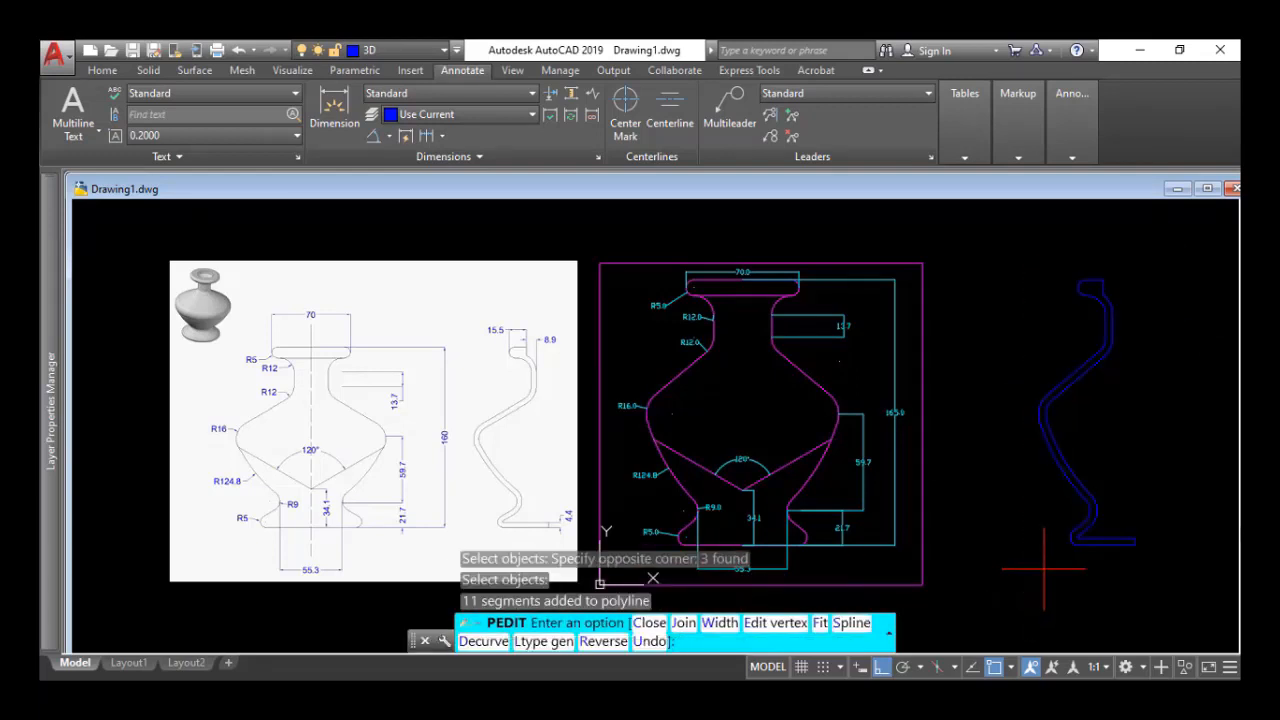
key(Return)
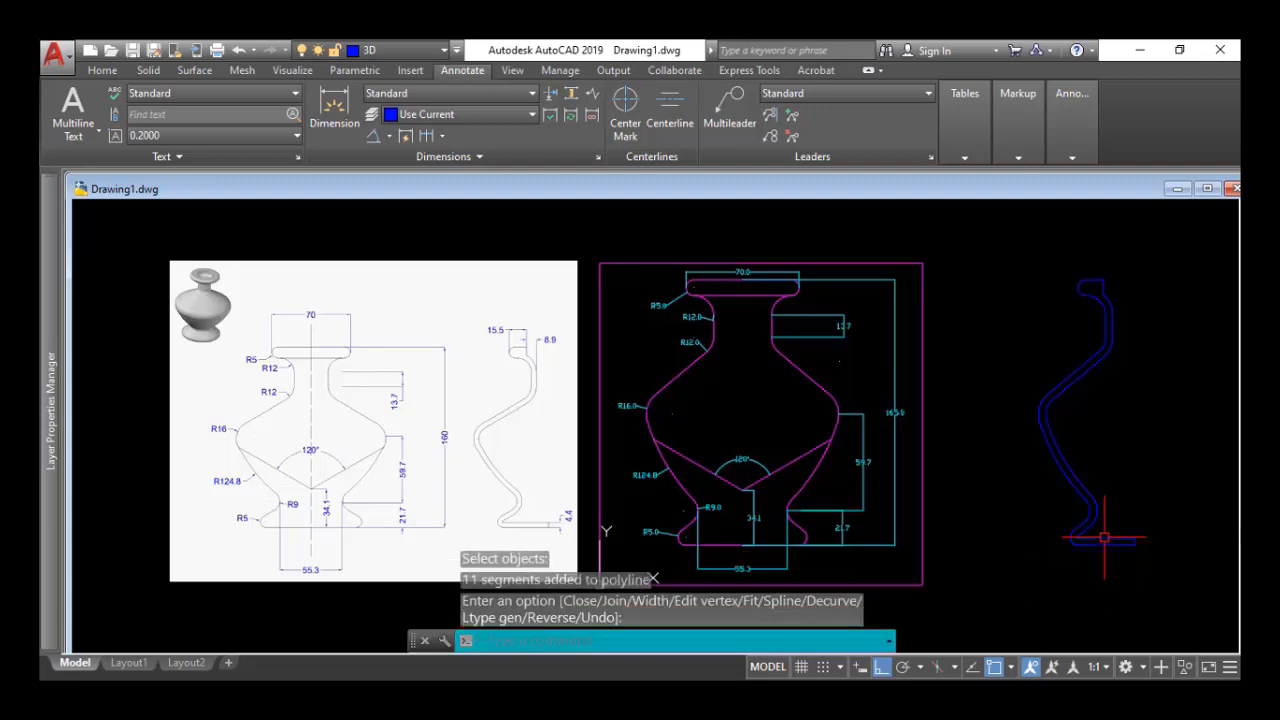
click(1107, 540)
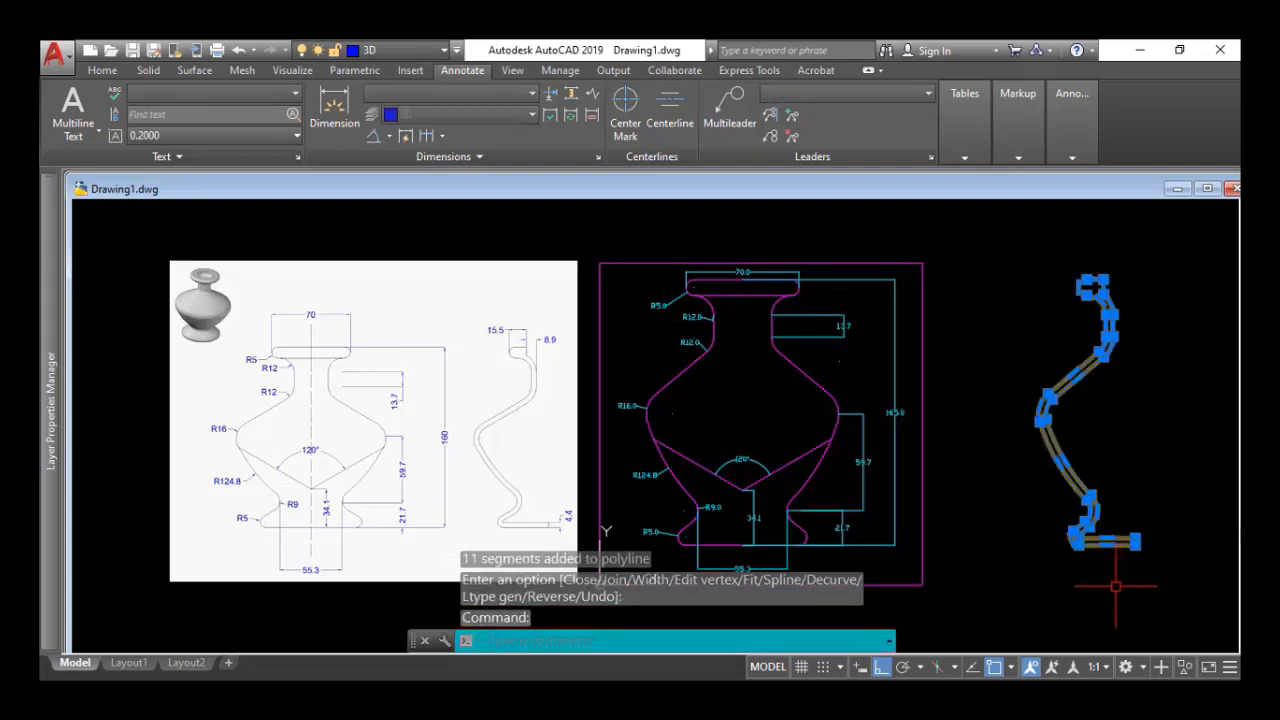
key(Escape)
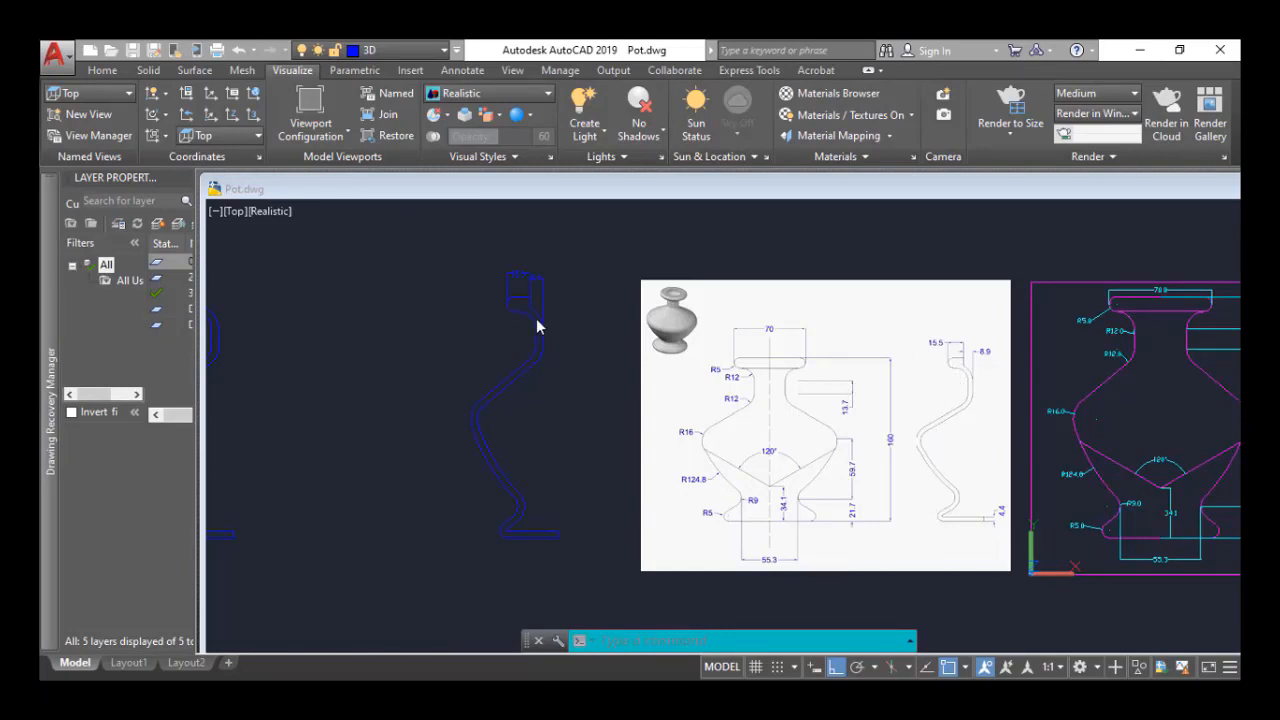
Bring the leftmost wall-section profile in Pot.dwg into view.
click(466, 354)
scroll(510, 365, down, 2)
middle_drag(462, 377, 723, 401)
scroll(723, 403, up, 2)
middle_drag(623, 393, 656, 374)
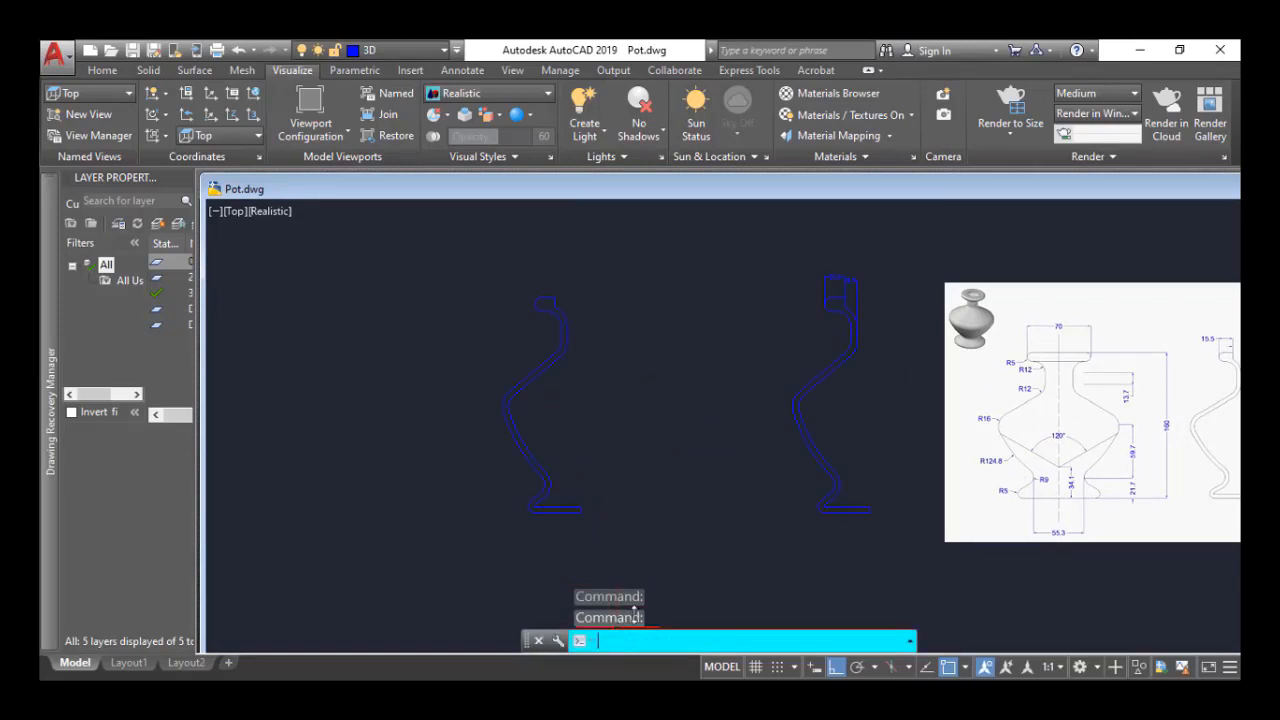
text(revcloud)
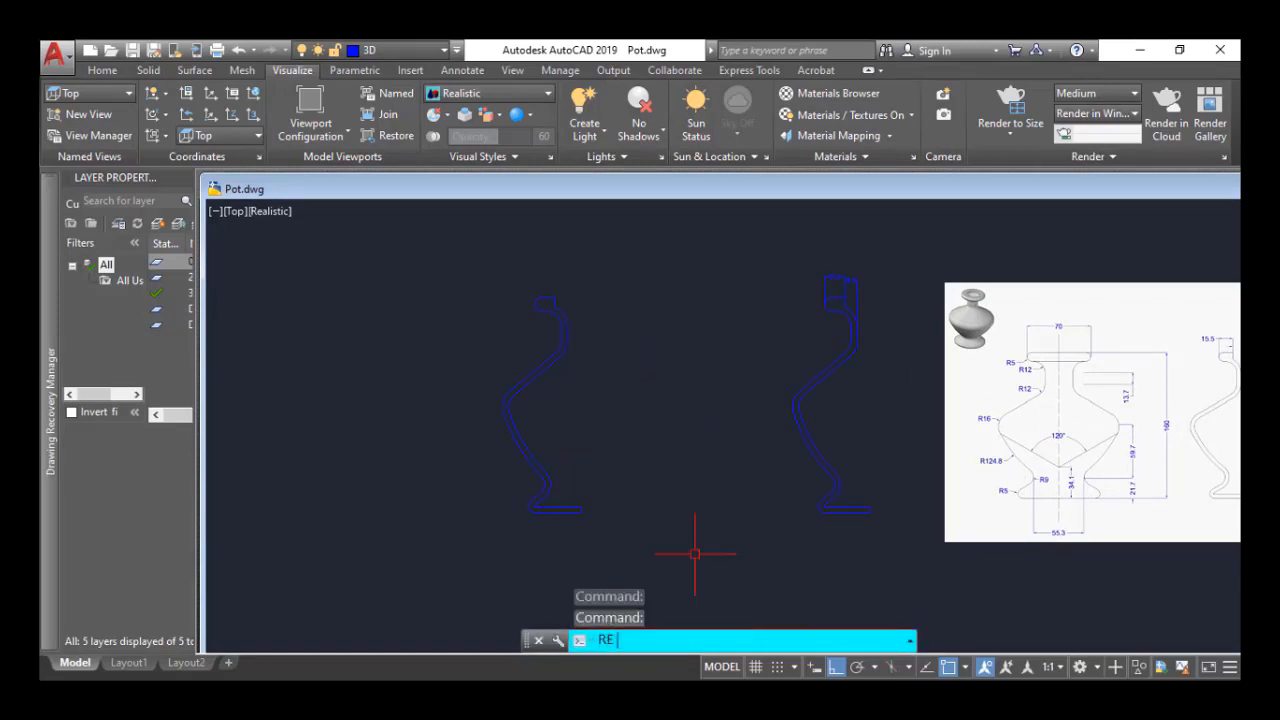
key(Return)
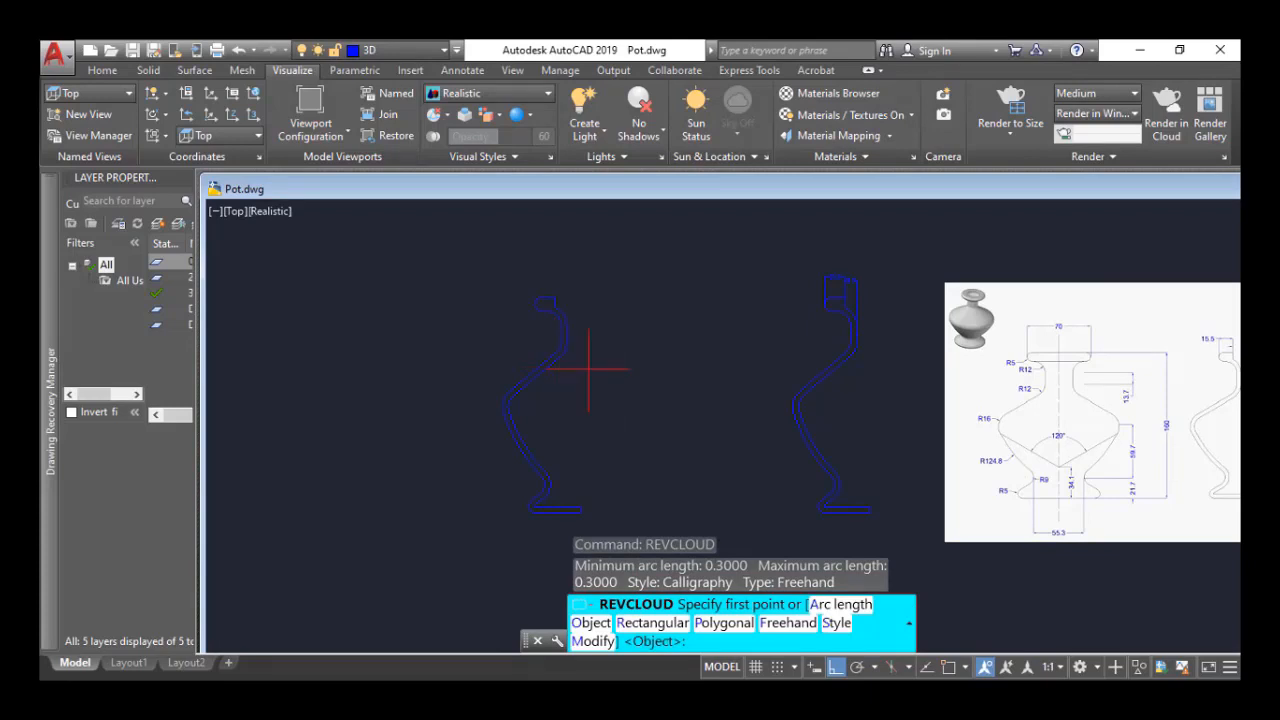
key(Escape)
Revolve the leftmost wall-section profile 360° about a vertical axis through the inner end of its base.
text(rev)
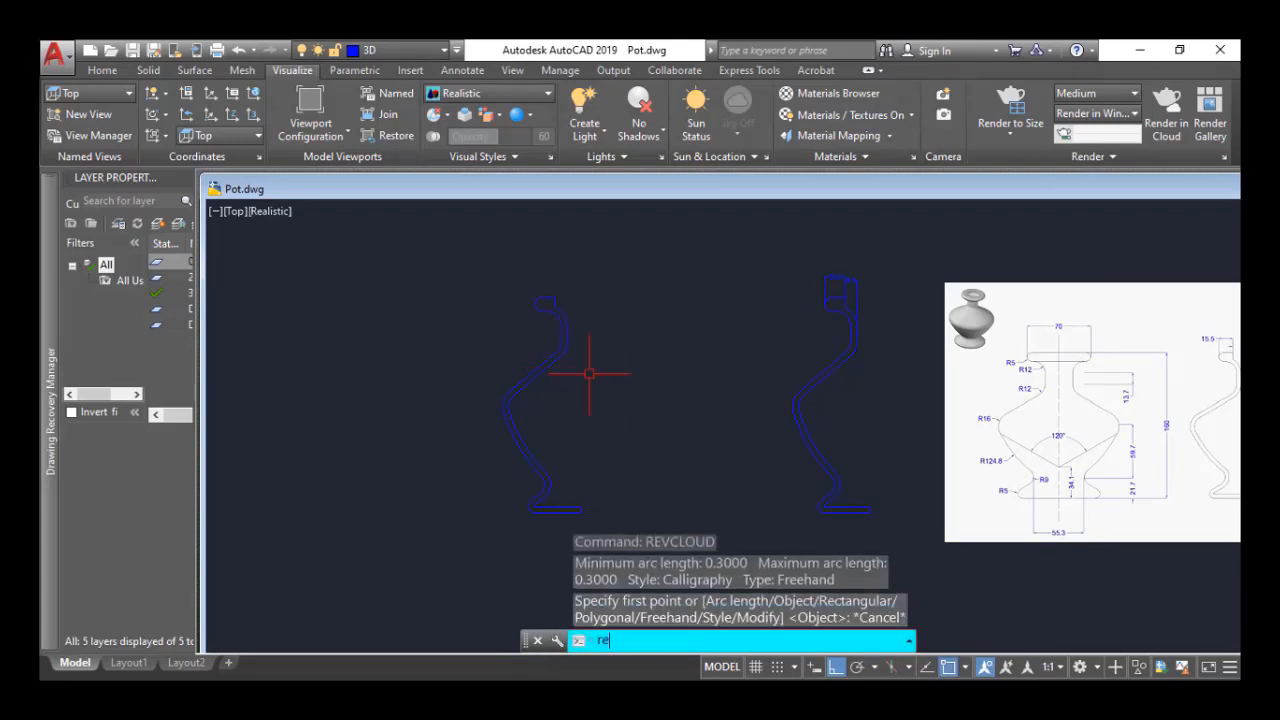
key(Return)
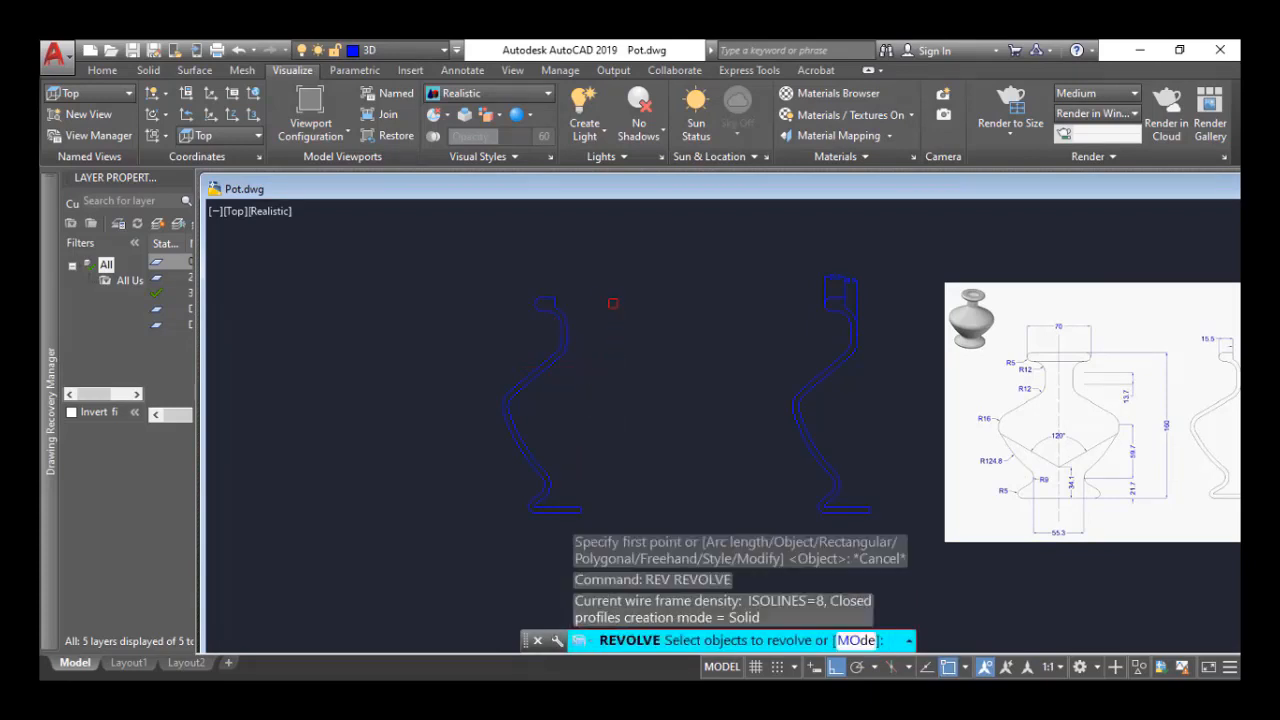
click(568, 332)
key(Return)
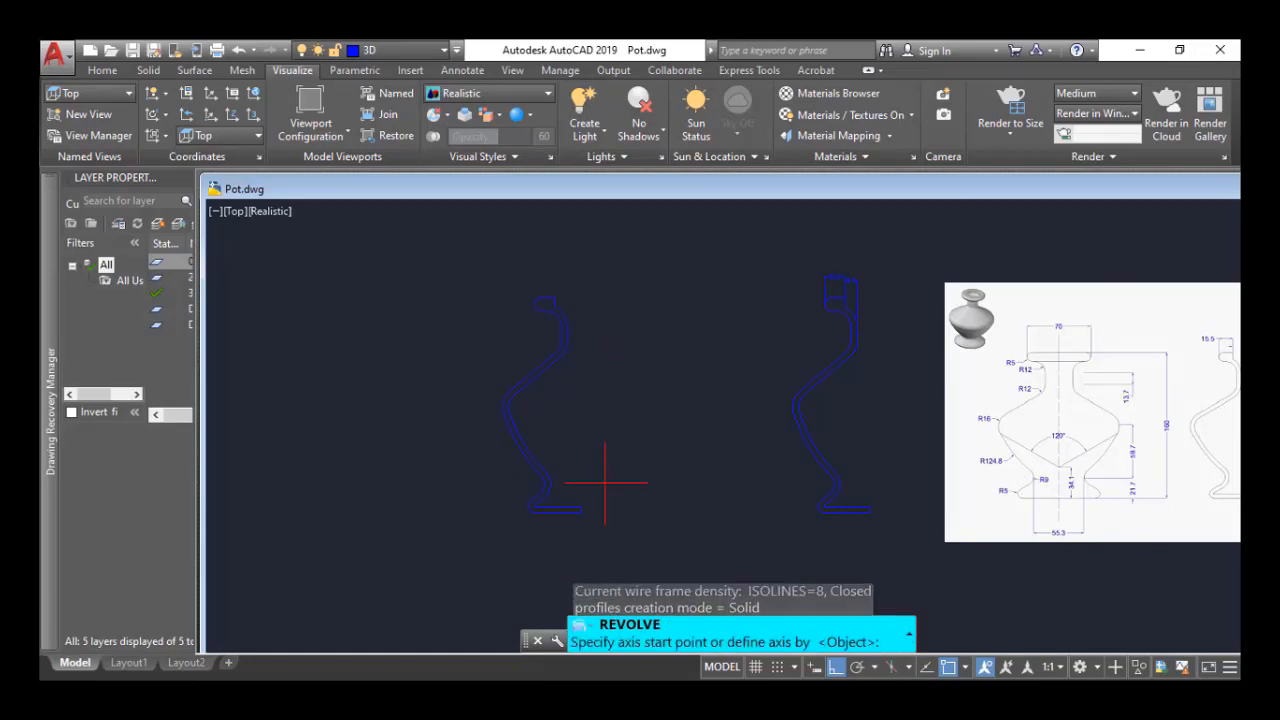
middle_drag(587, 505, 581, 453)
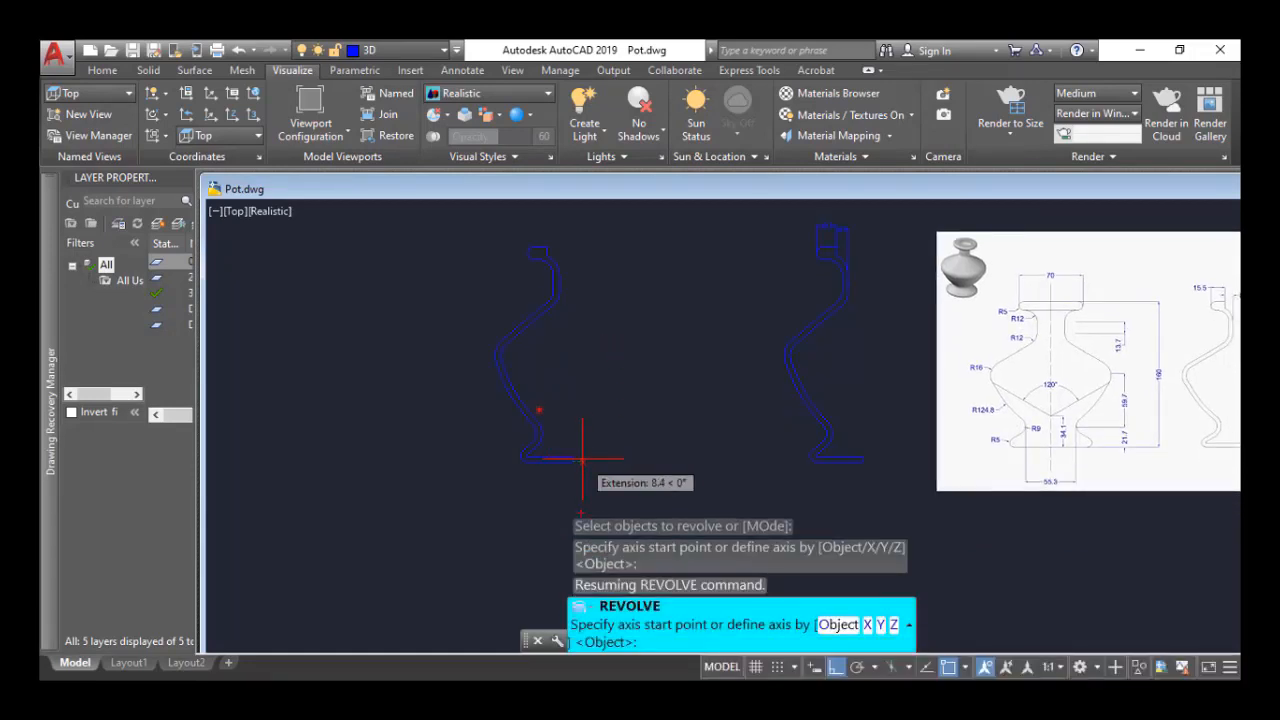
click(572, 459)
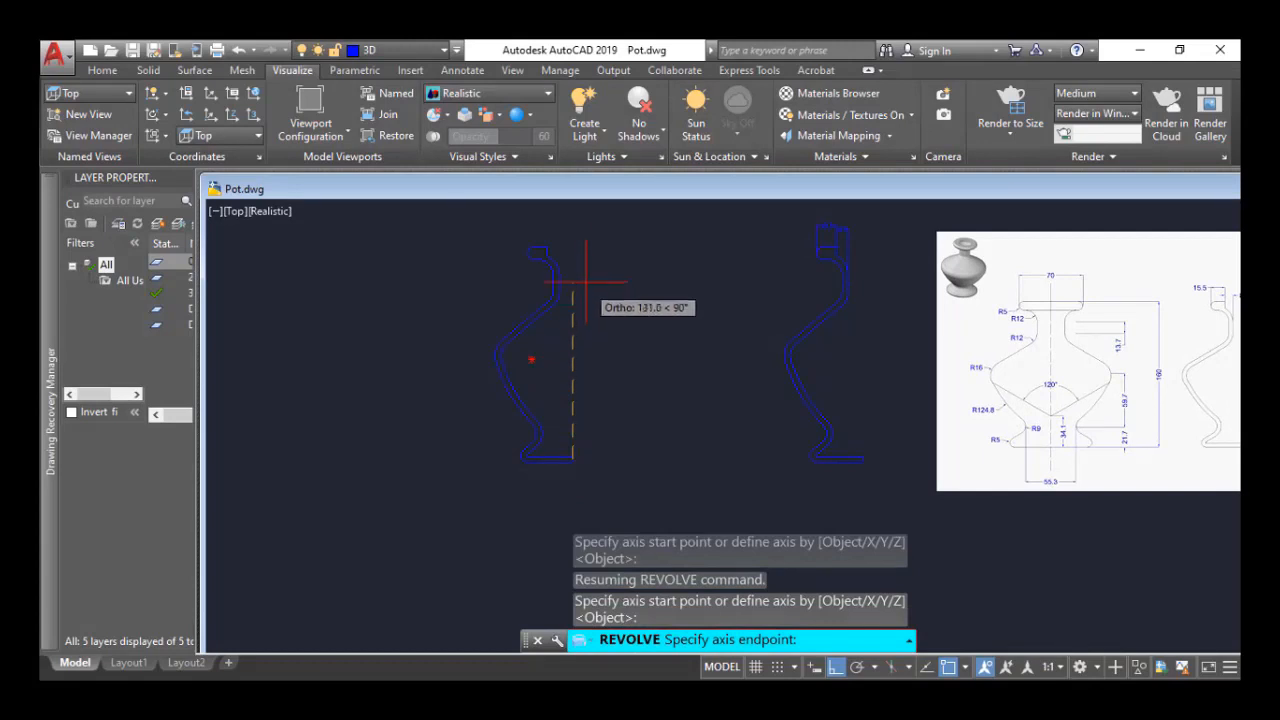
click(573, 250)
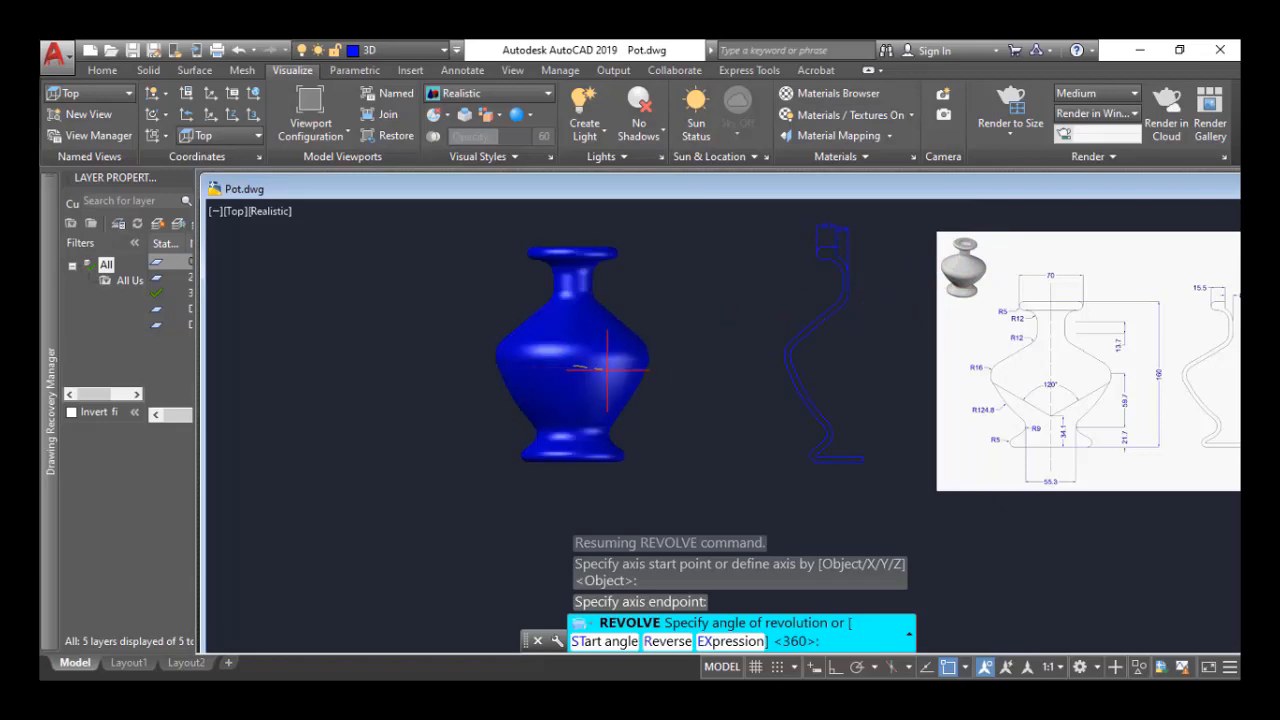
shift+middle_drag(633, 367, 656, 344)
middle_drag(652, 407, 676, 390)
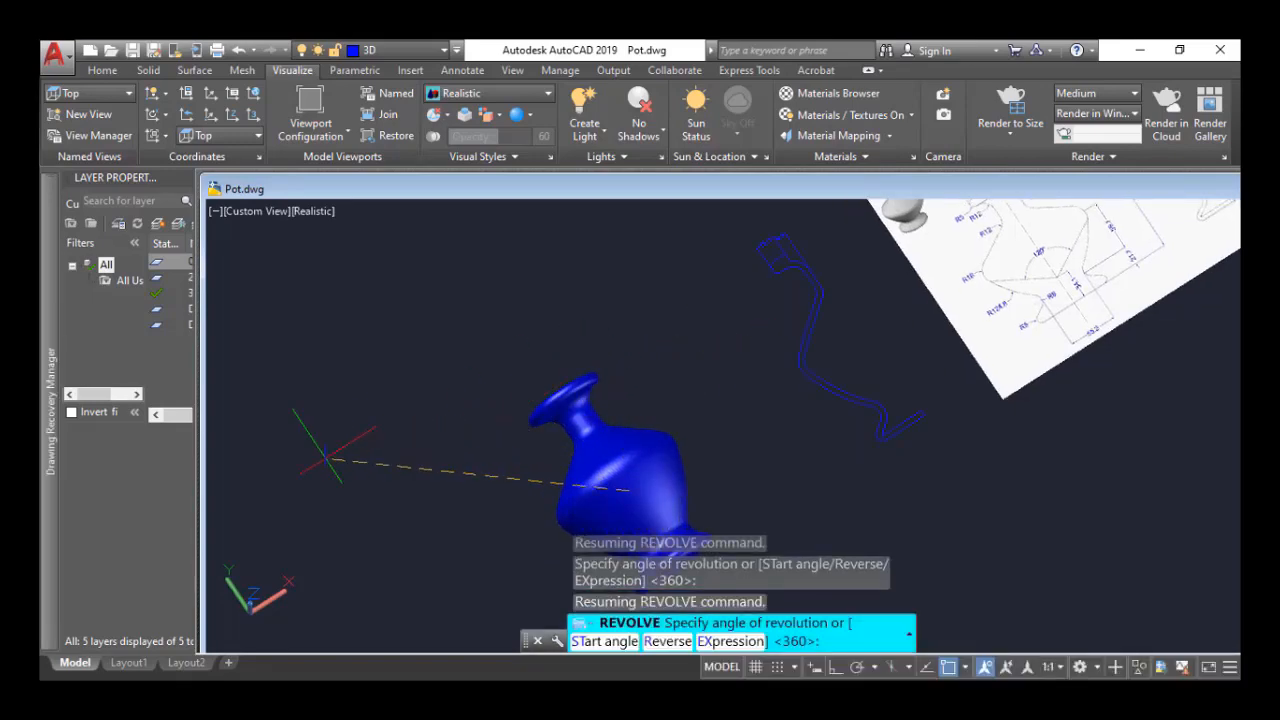
shift+middle_drag(660, 450, 805, 290)
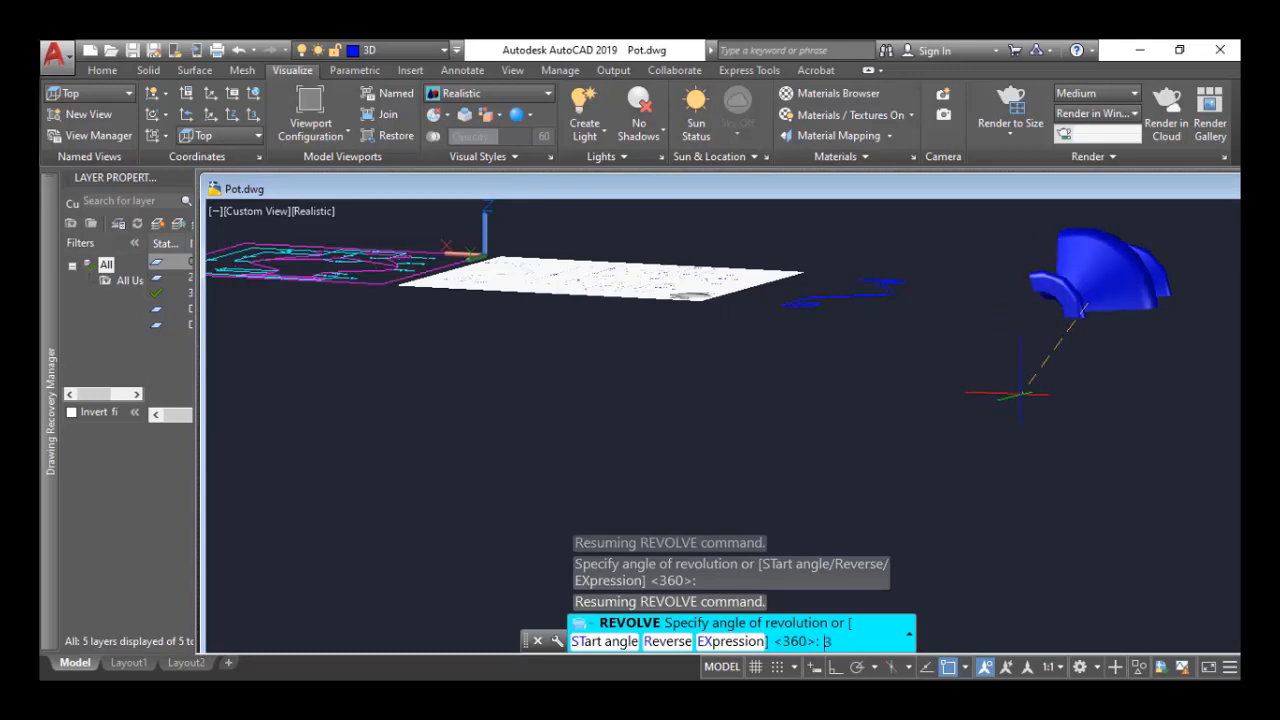
key(Return)
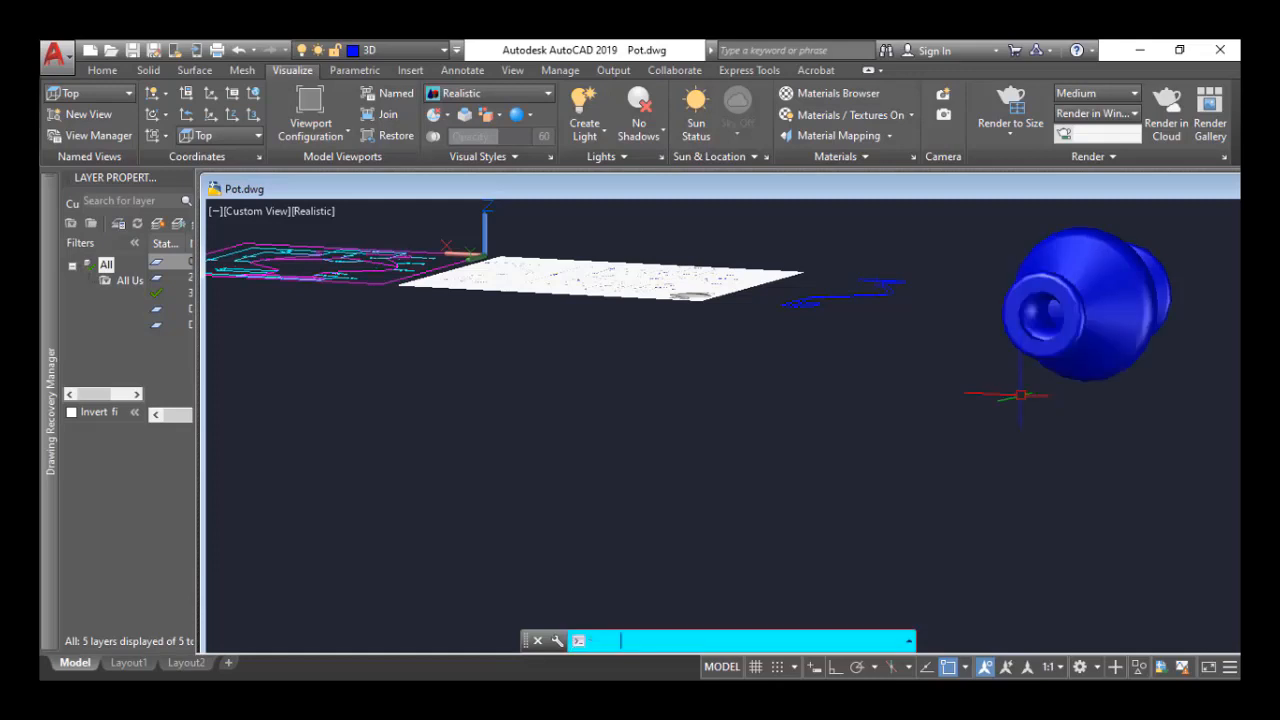
Return the model to the Top view with the revolved vase and the drawings in sight.
scroll(1037, 396, down, 5)
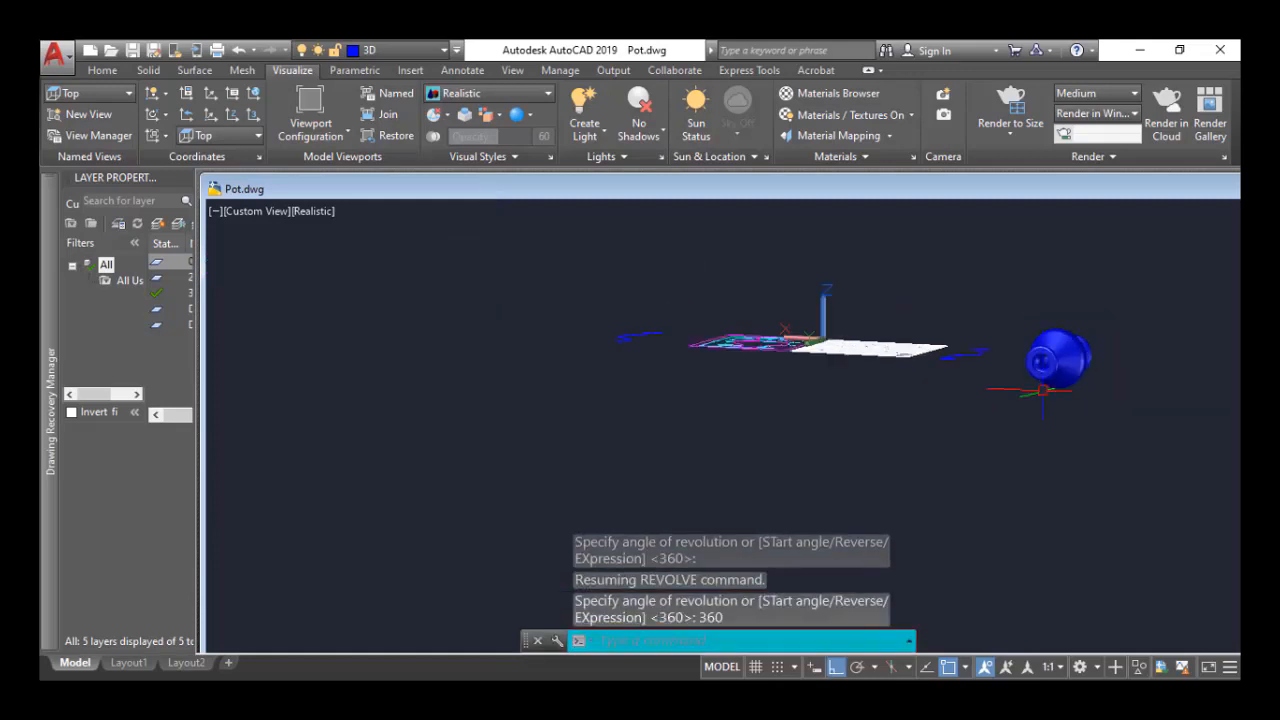
middle_drag(1049, 392, 901, 417)
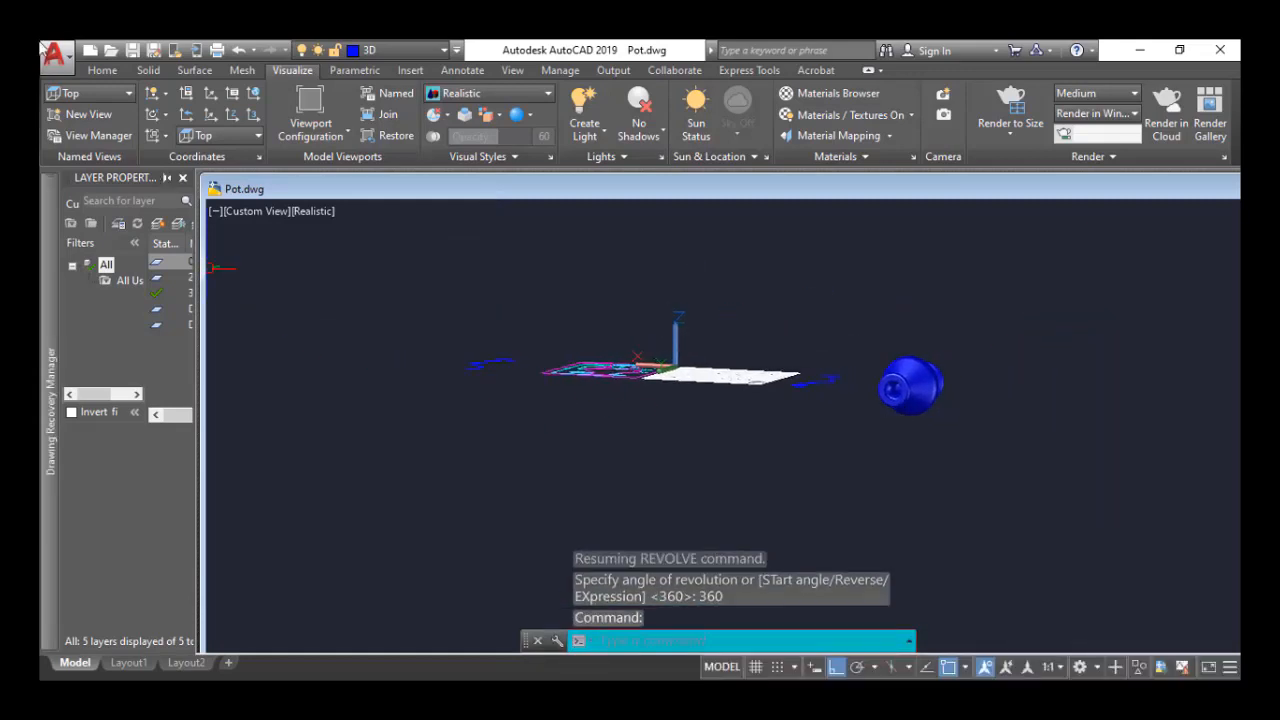
click(90, 93)
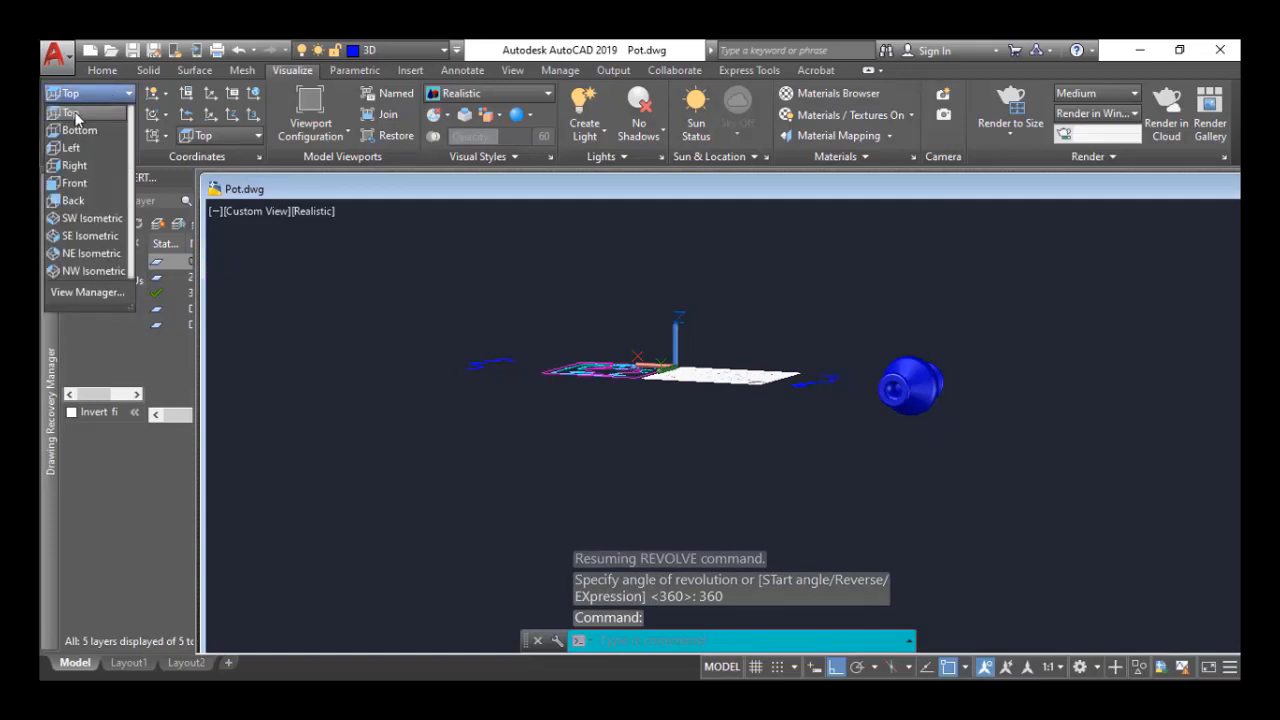
click(72, 113)
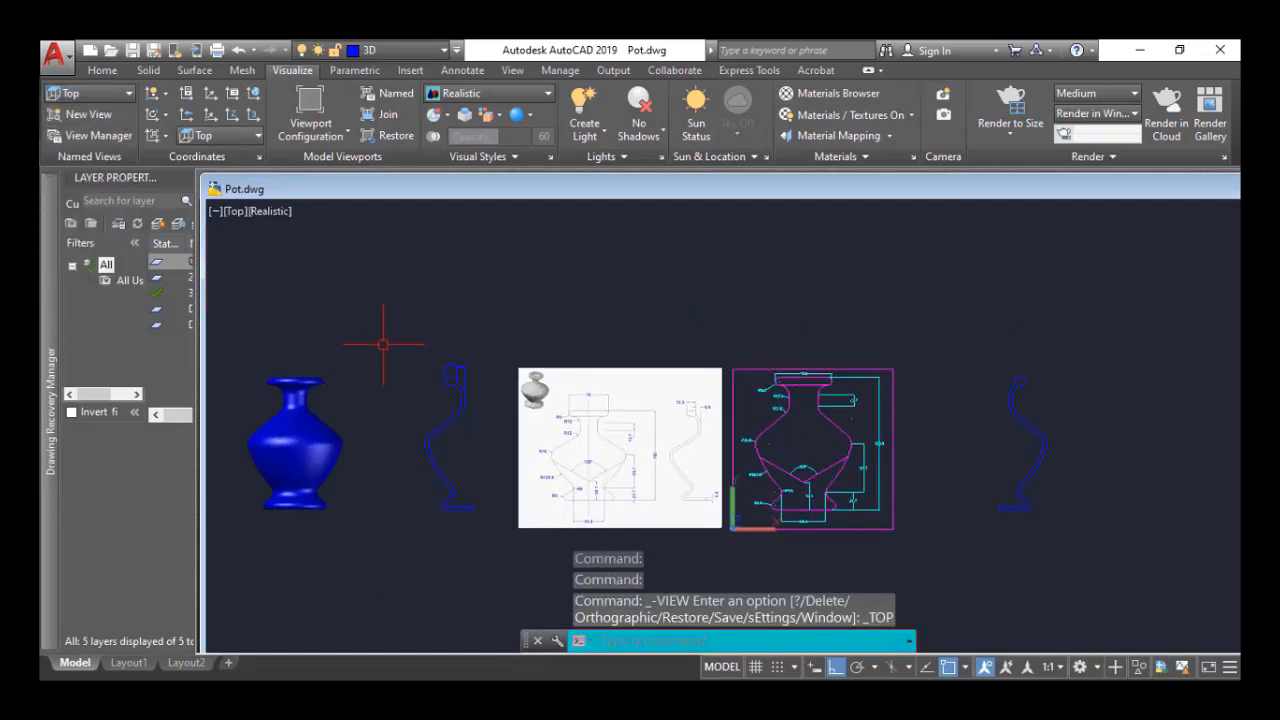
middle_drag(391, 357, 543, 360)
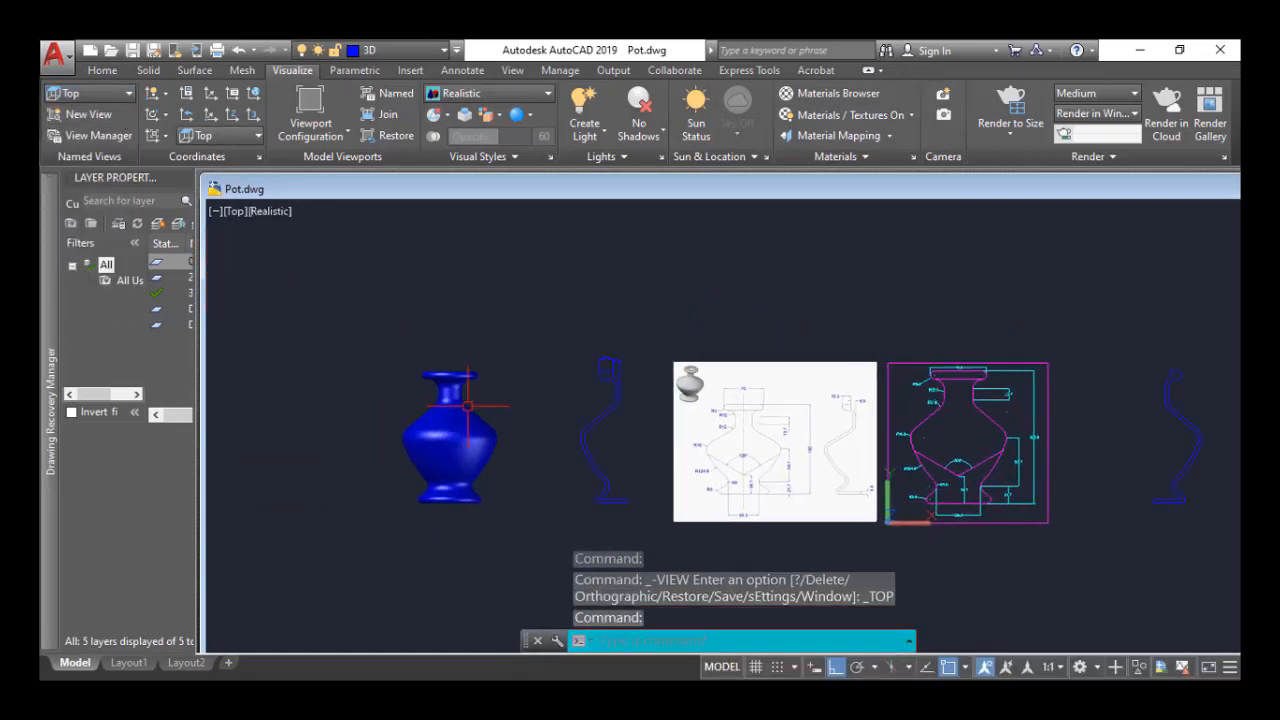
Set the model to the SW Isometric view with the solid vase in sight.
click(90, 93)
click(75, 220)
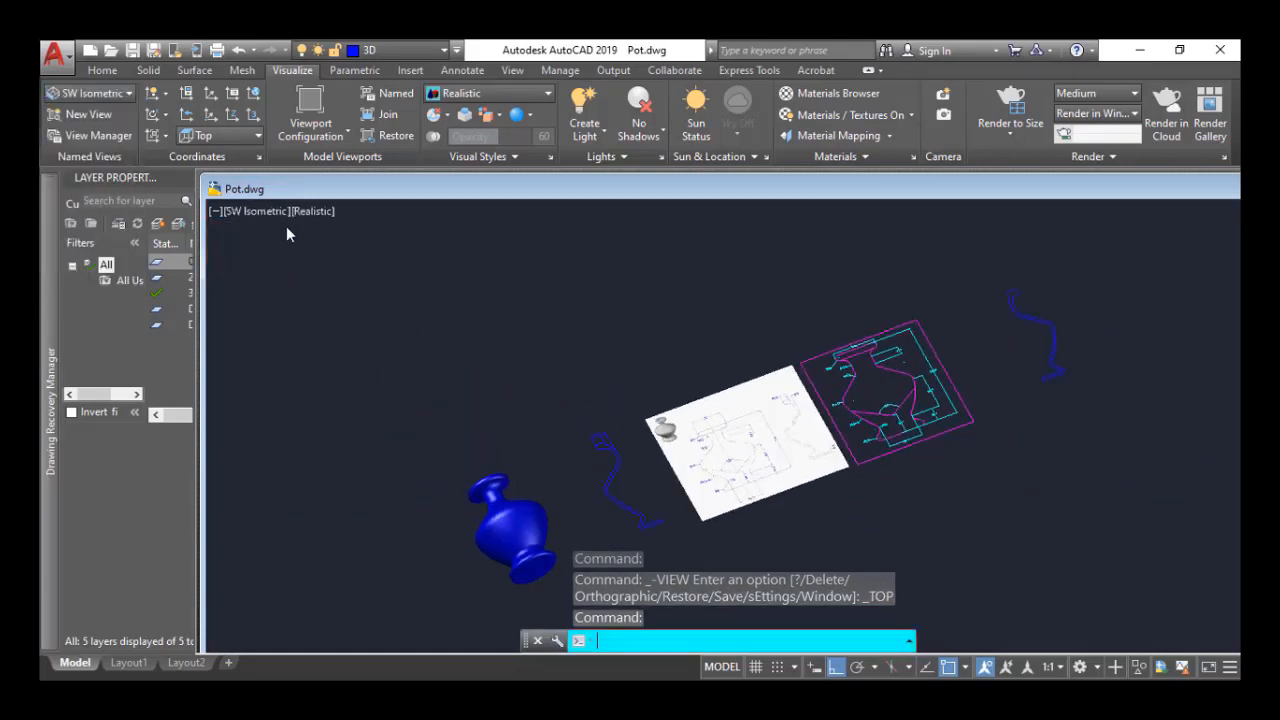
scroll(504, 452, up, 2)
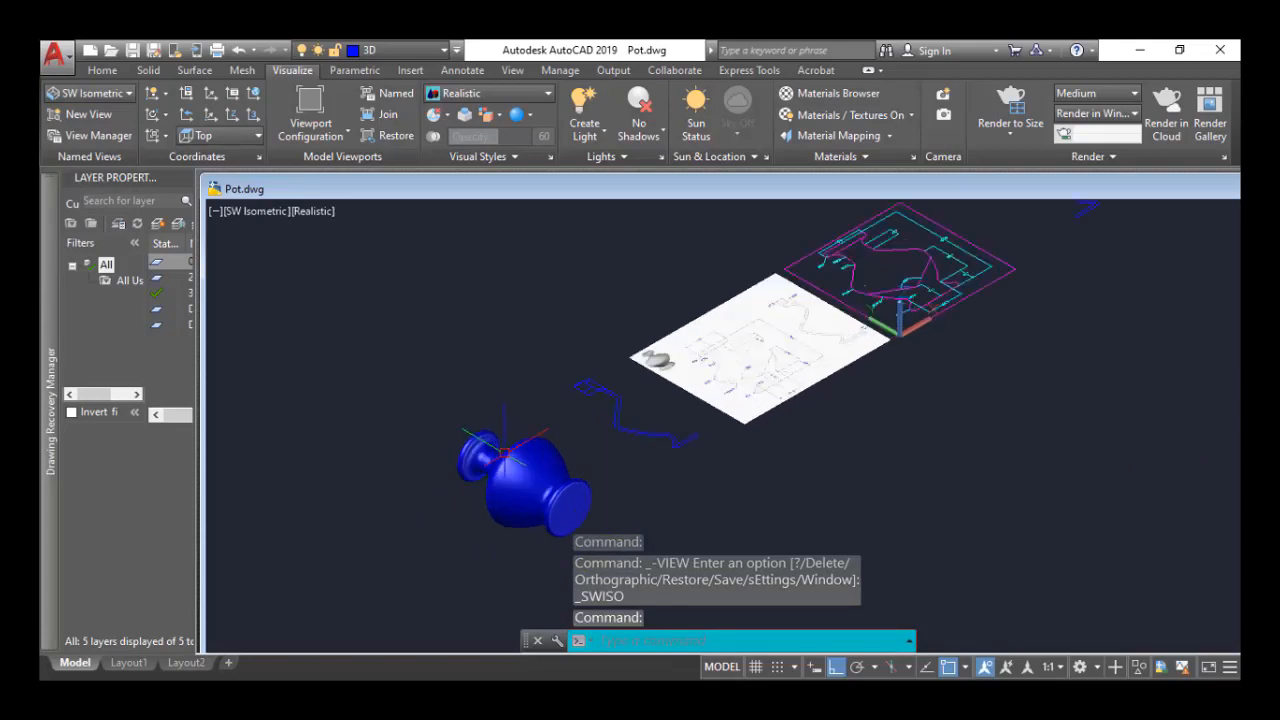
middle_drag(542, 450, 531, 411)
scroll(538, 438, down, 2)
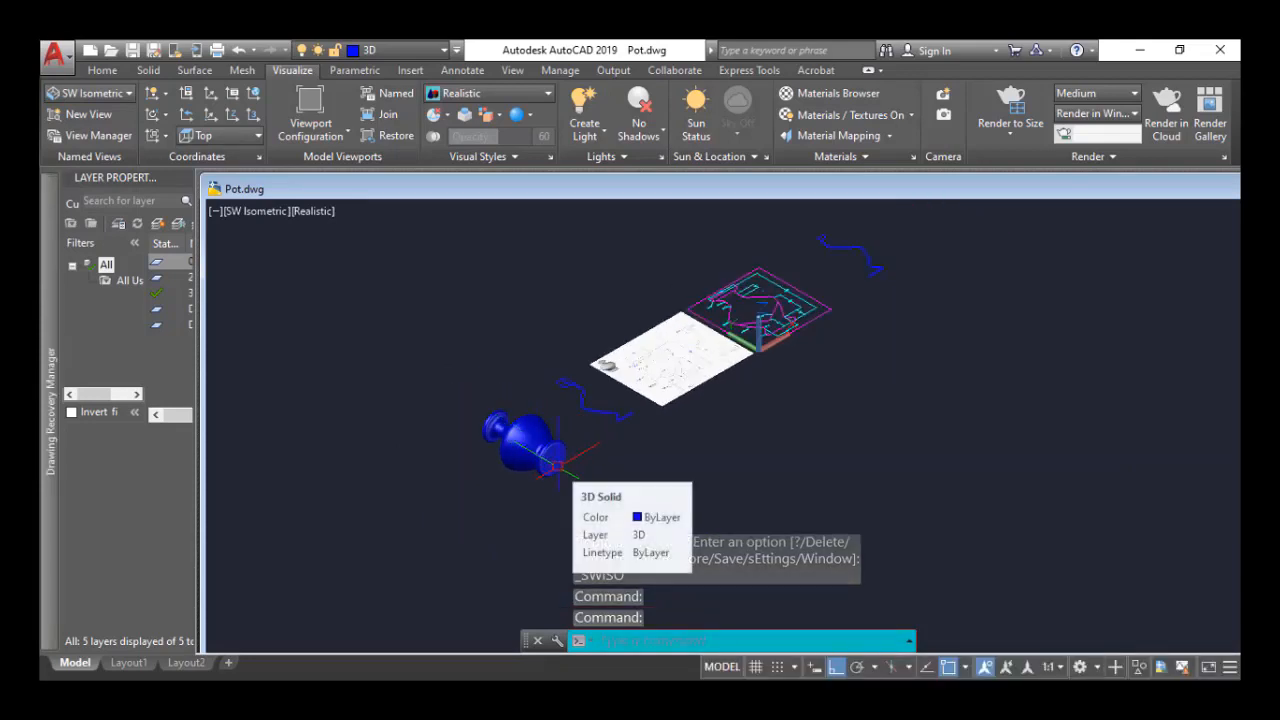
Stand the solid vase upright by rotating it 90° with 3DROTATE about the X axis through the centre of its base.
text(3DROTATE)
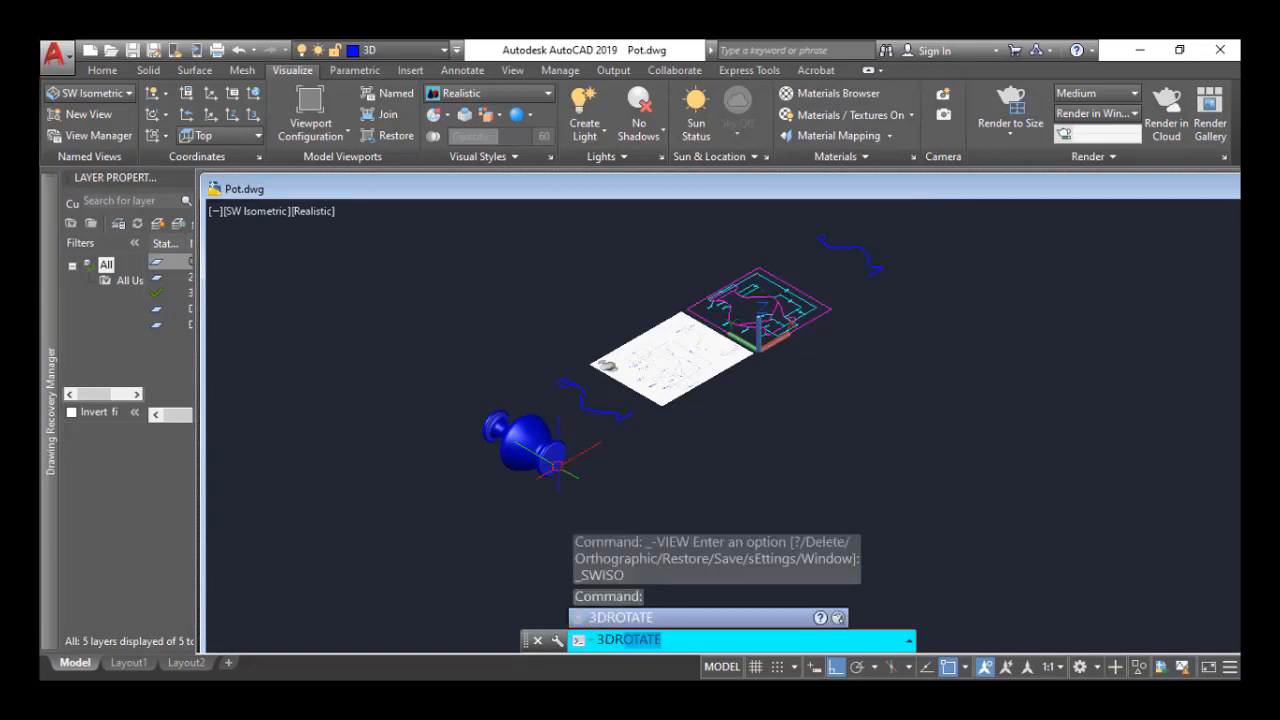
key(Return)
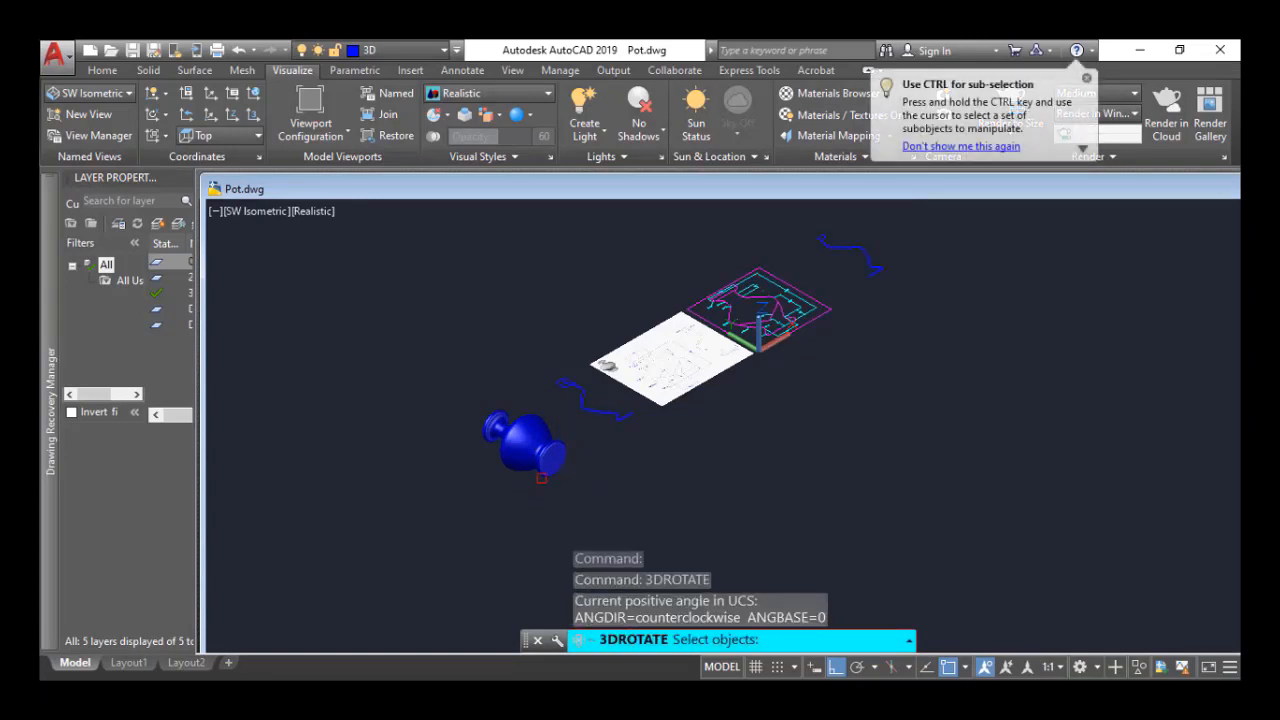
click(546, 473)
key(Return)
scroll(550, 475, up, 2)
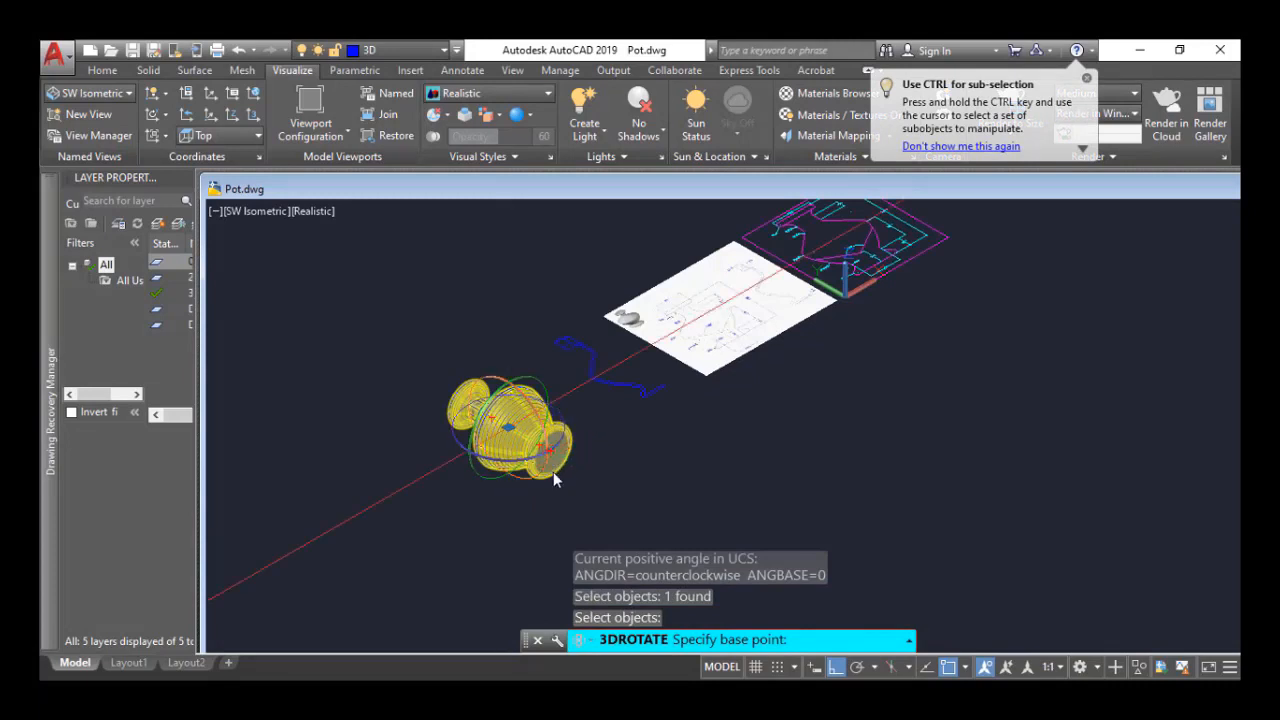
scroll(502, 427, up, 1)
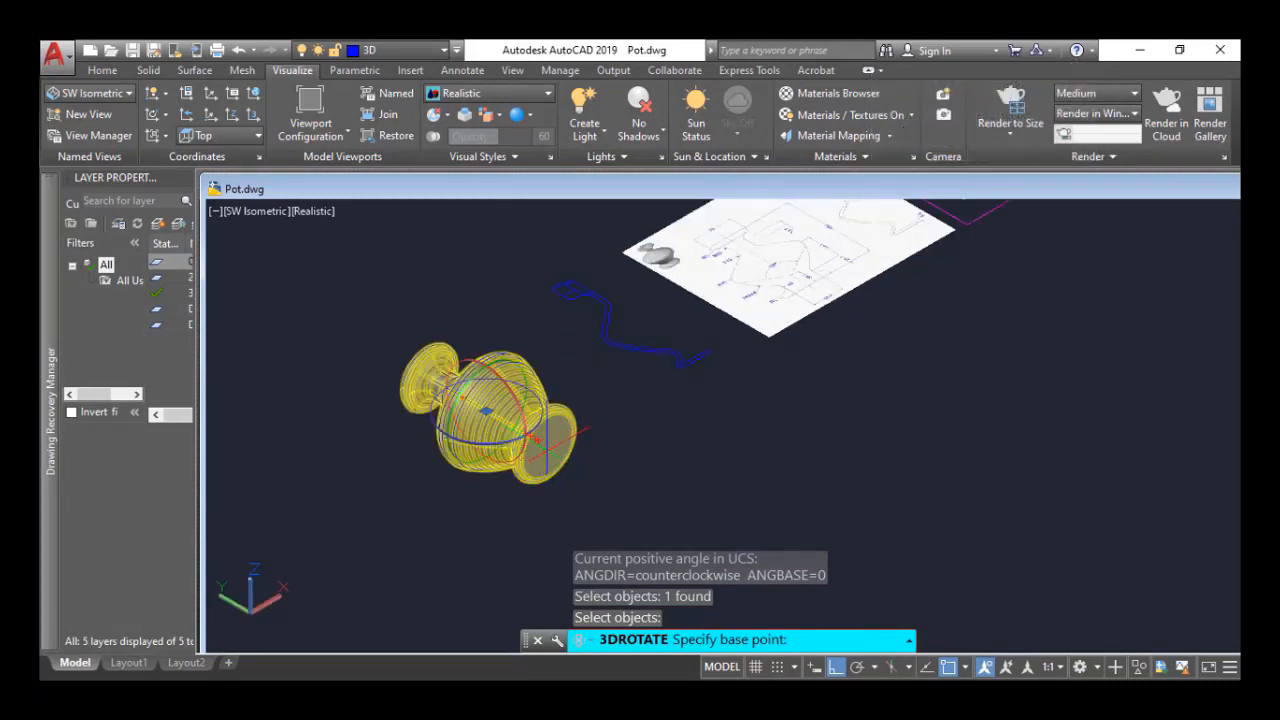
click(550, 442)
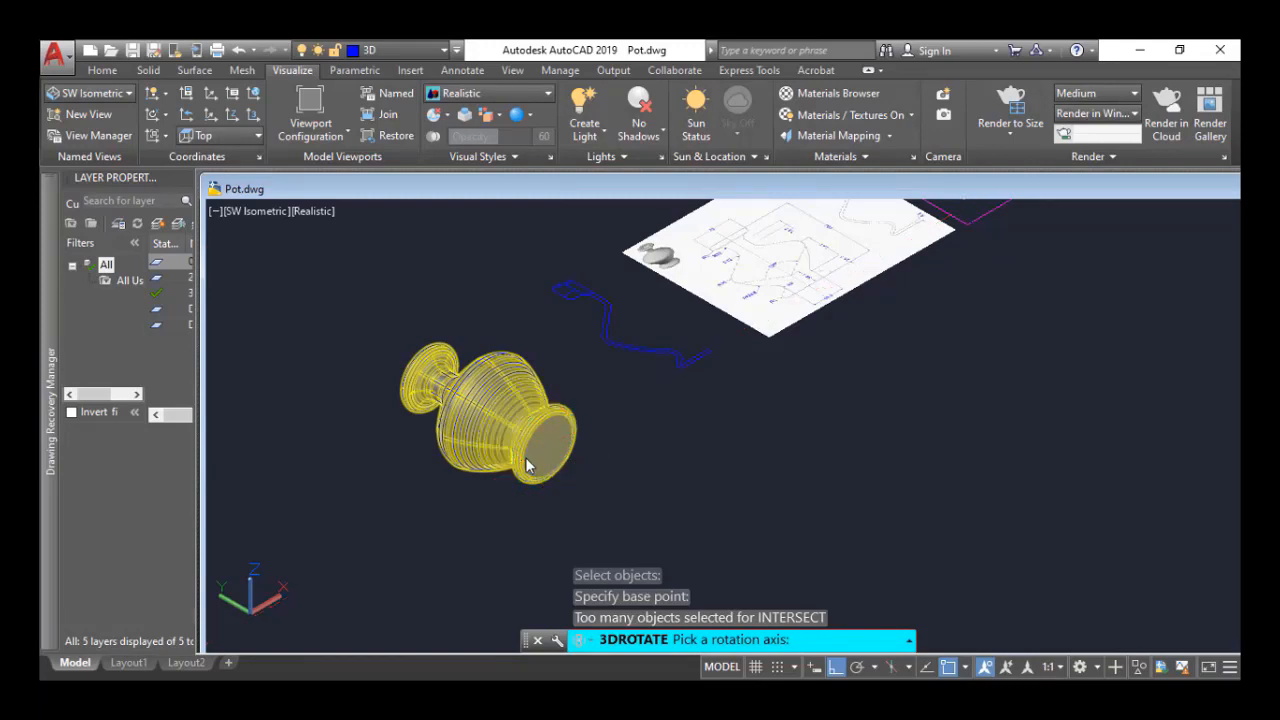
click(527, 465)
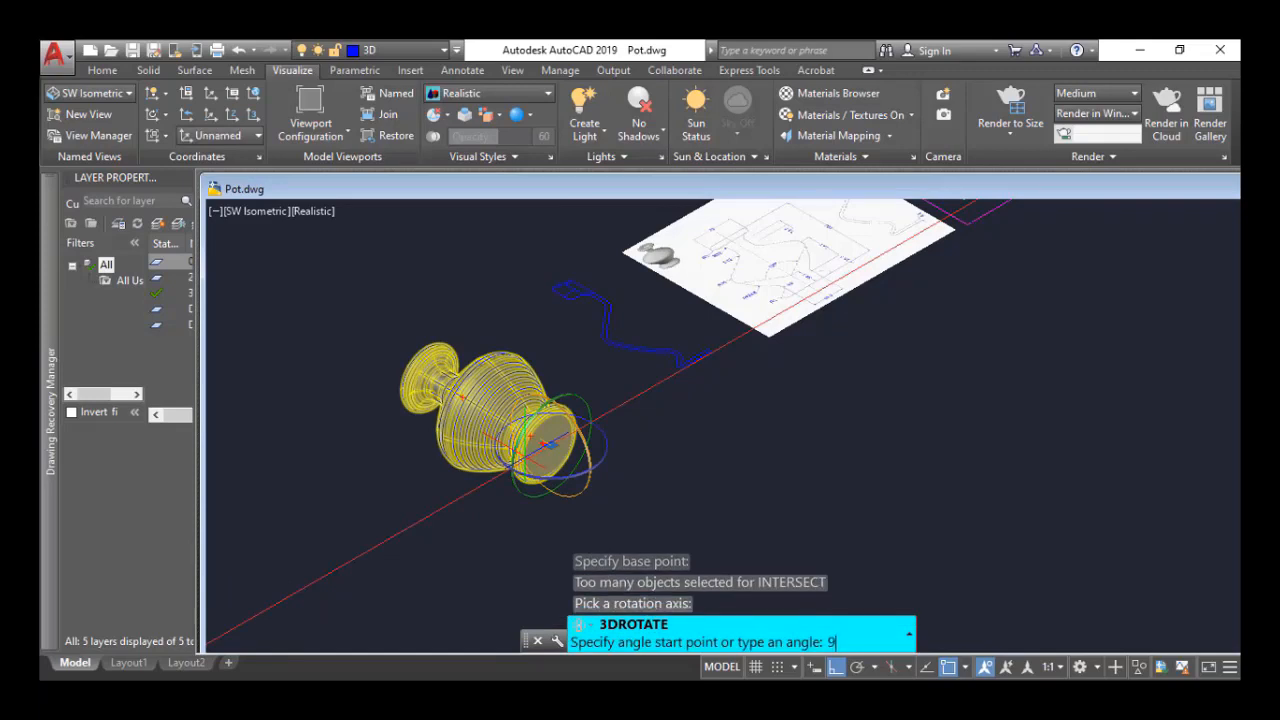
text(90)
key(Return)
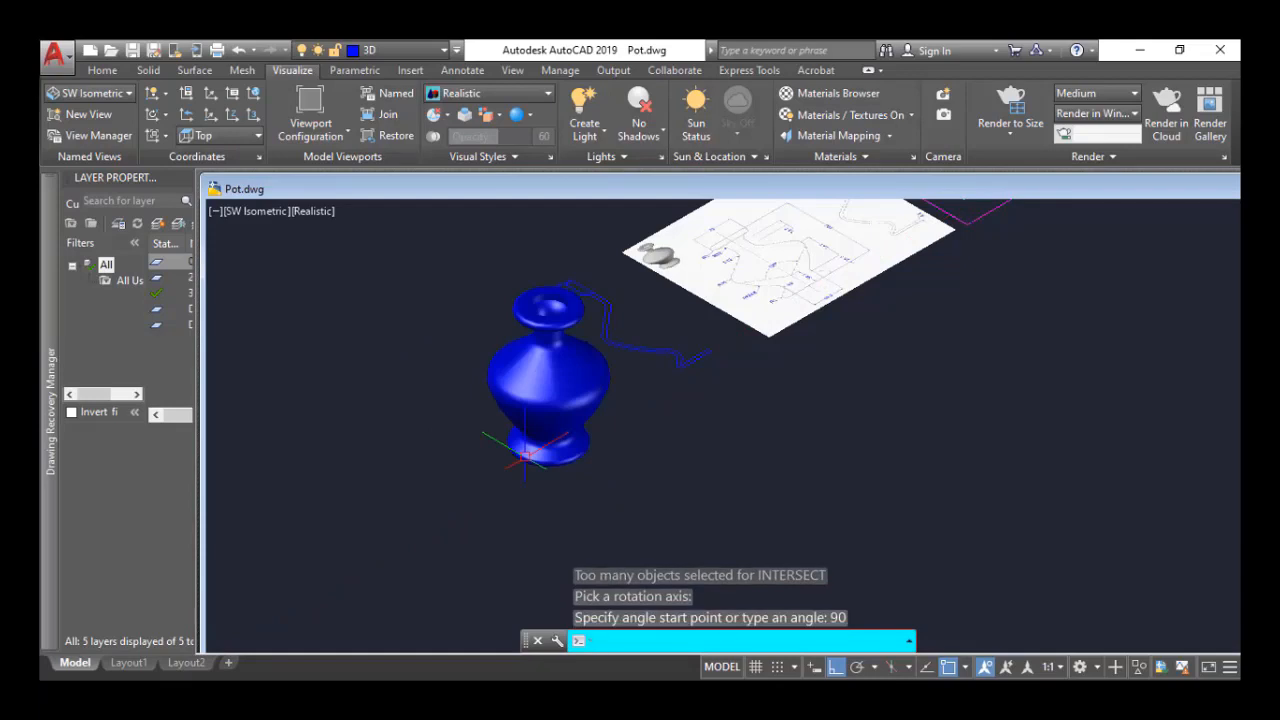
Inspect the upright vase in the SE, NE and NW Isometric views, then return the model to SW Isometric.
mouse_move(698, 411)
shift+middle_down()
mouse_move(683, 489)
mouse_move(646, 471)
mouse_move(630, 412)
shift+middle_up()
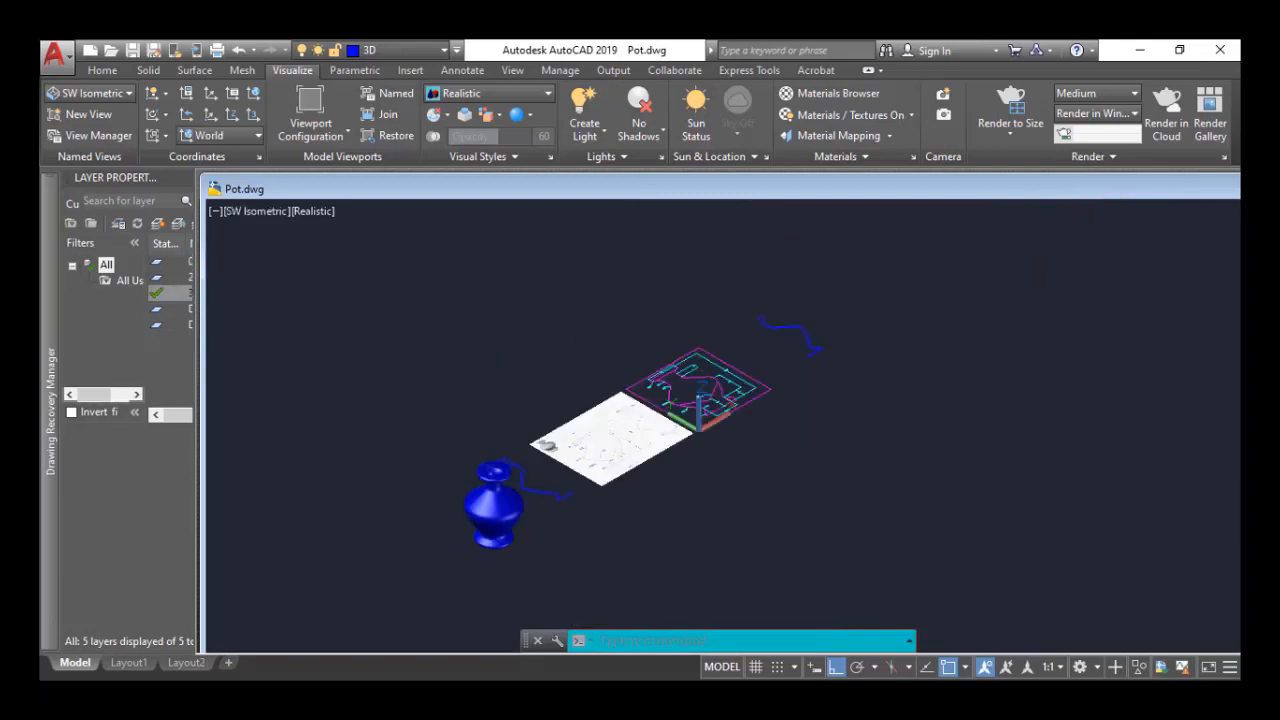
mouse_move(572, 419)
middle_down()
mouse_move(670, 473)
mouse_move(600, 414)
middle_up()
click(92, 93)
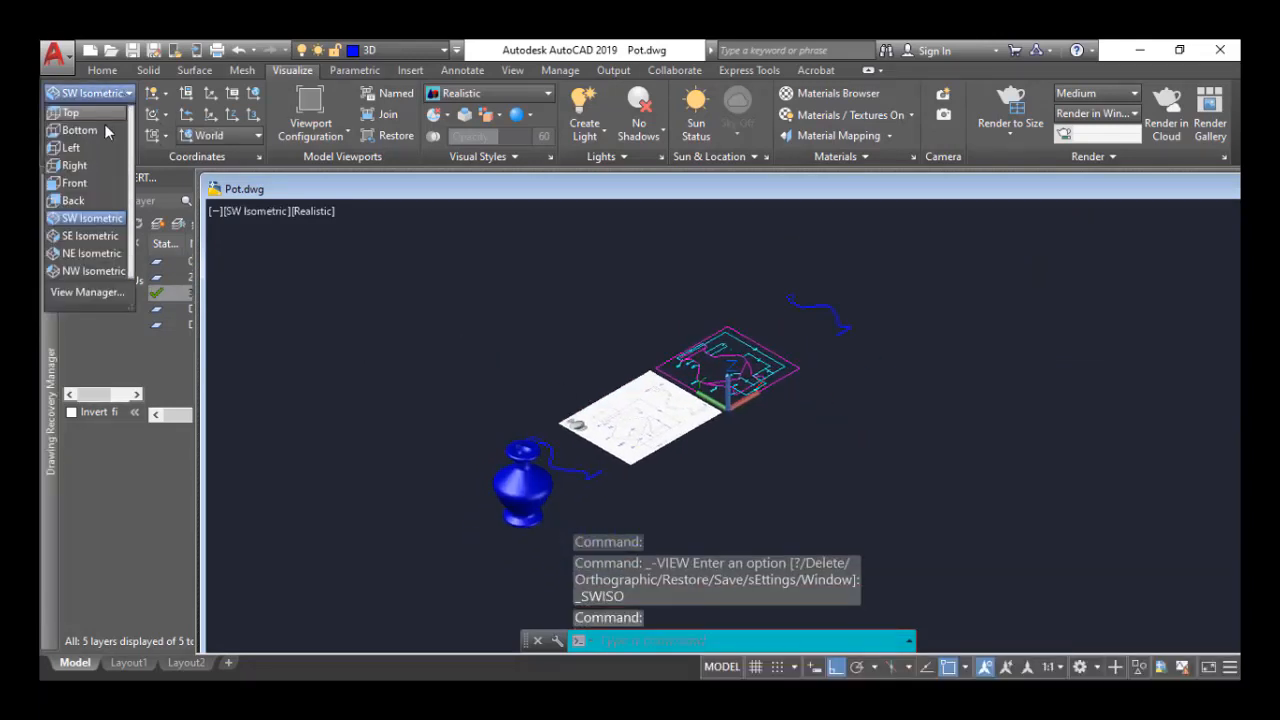
click(86, 237)
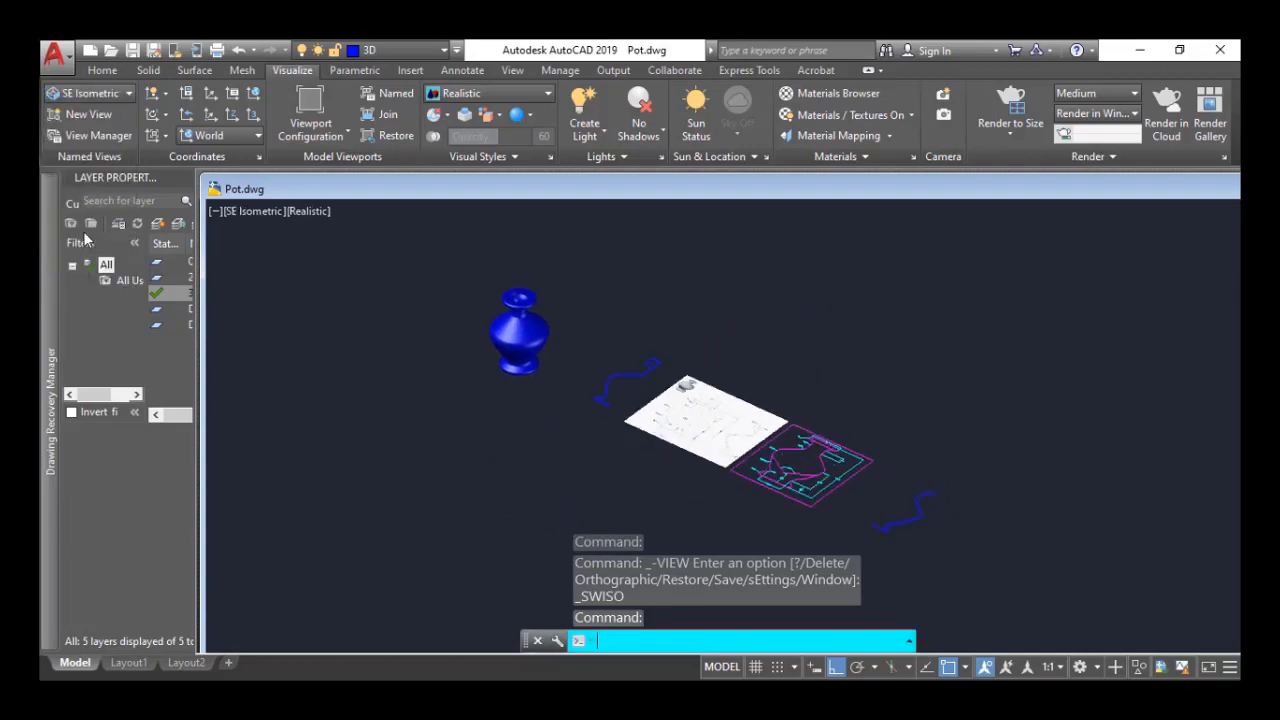
click(127, 94)
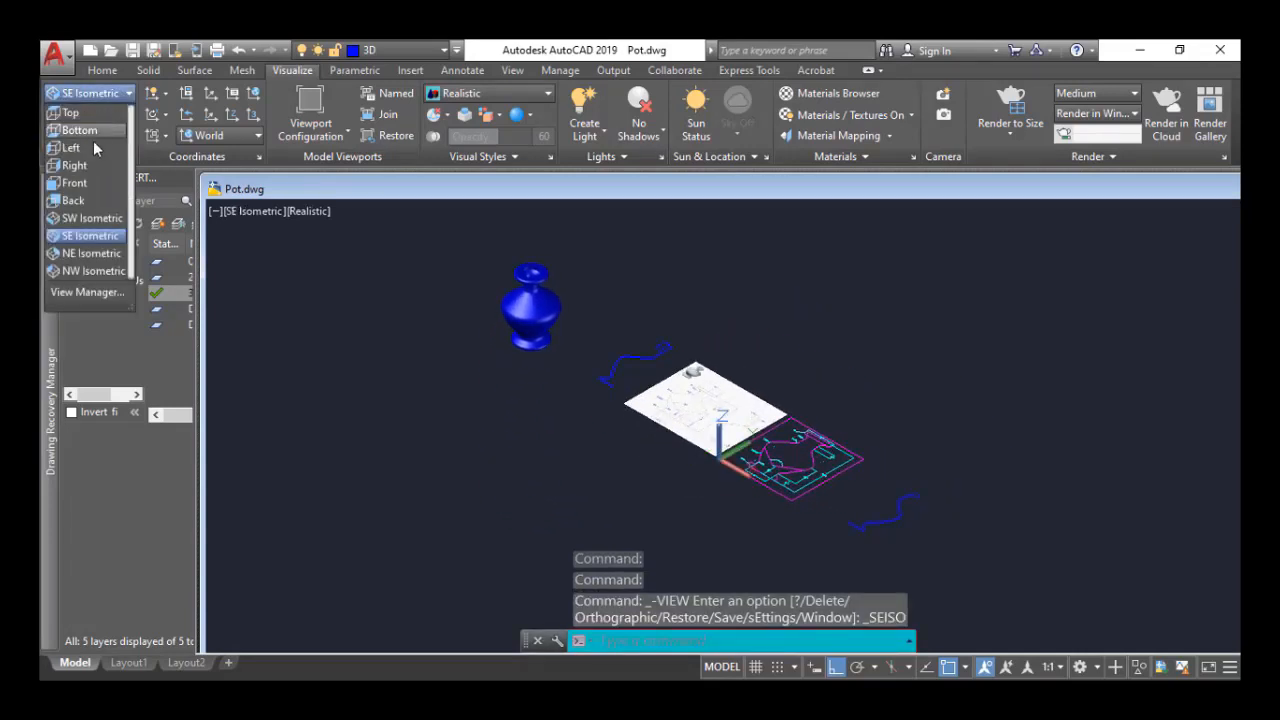
click(90, 253)
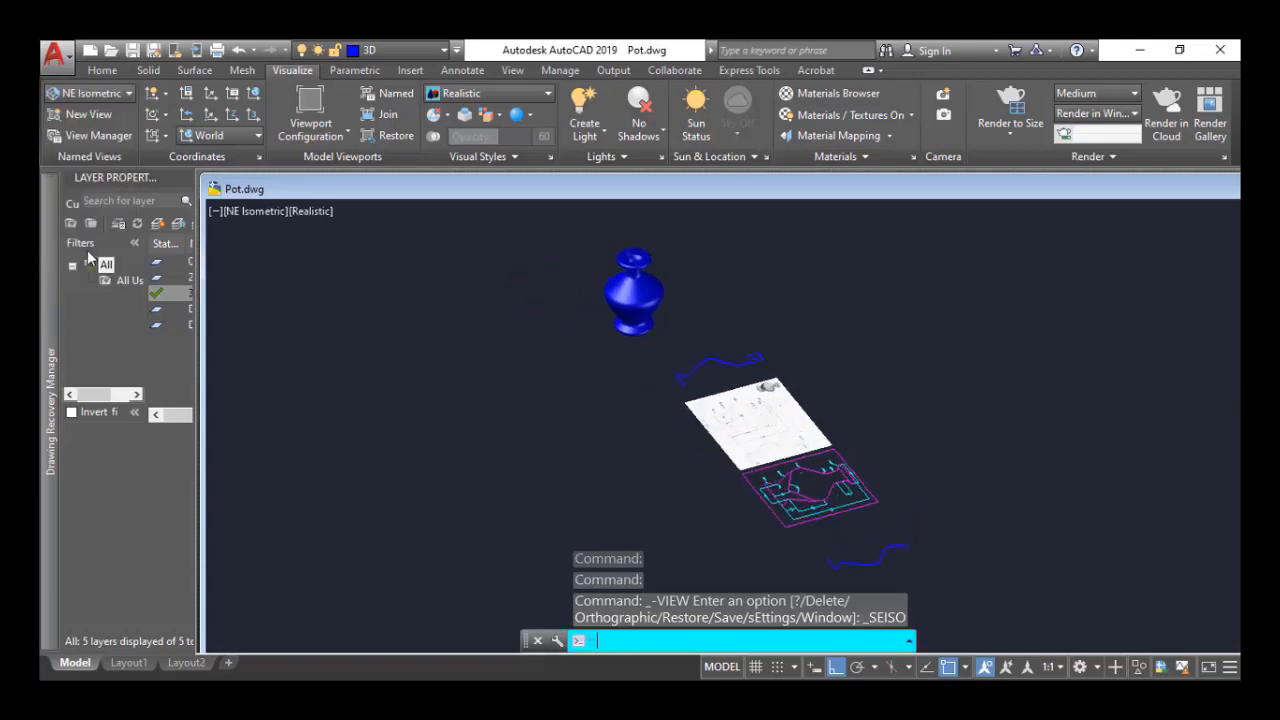
click(125, 94)
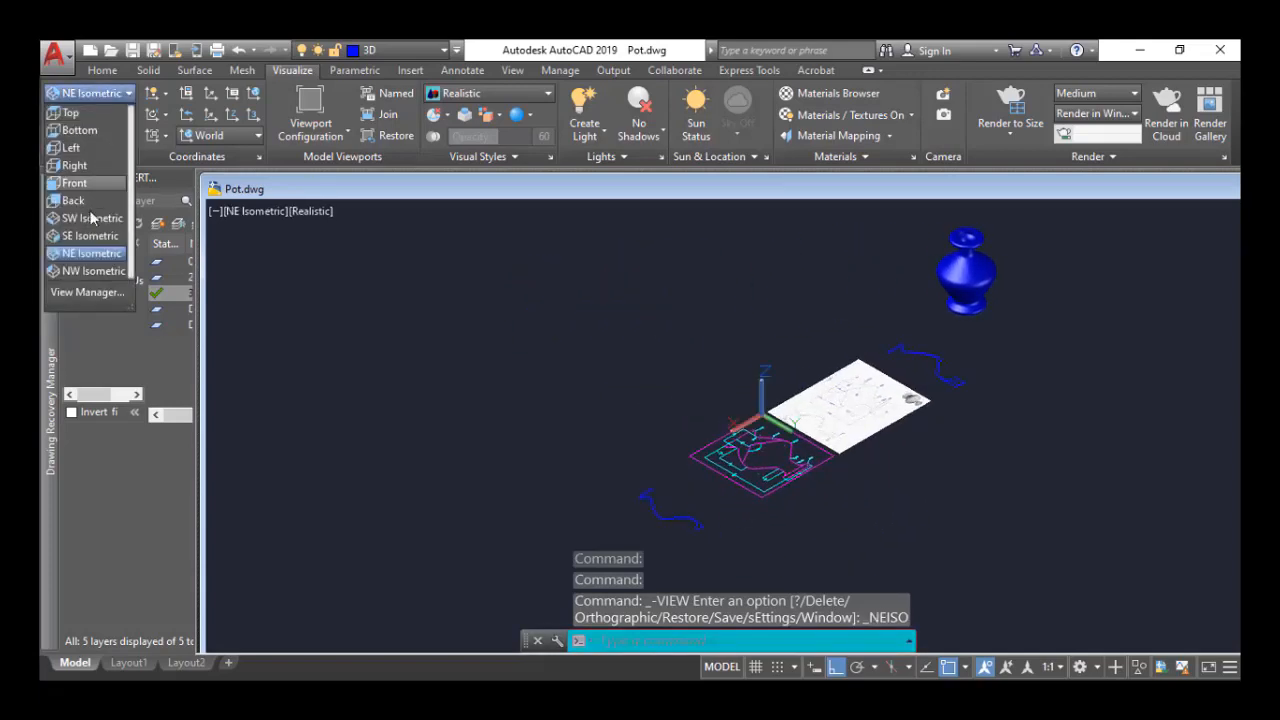
click(88, 271)
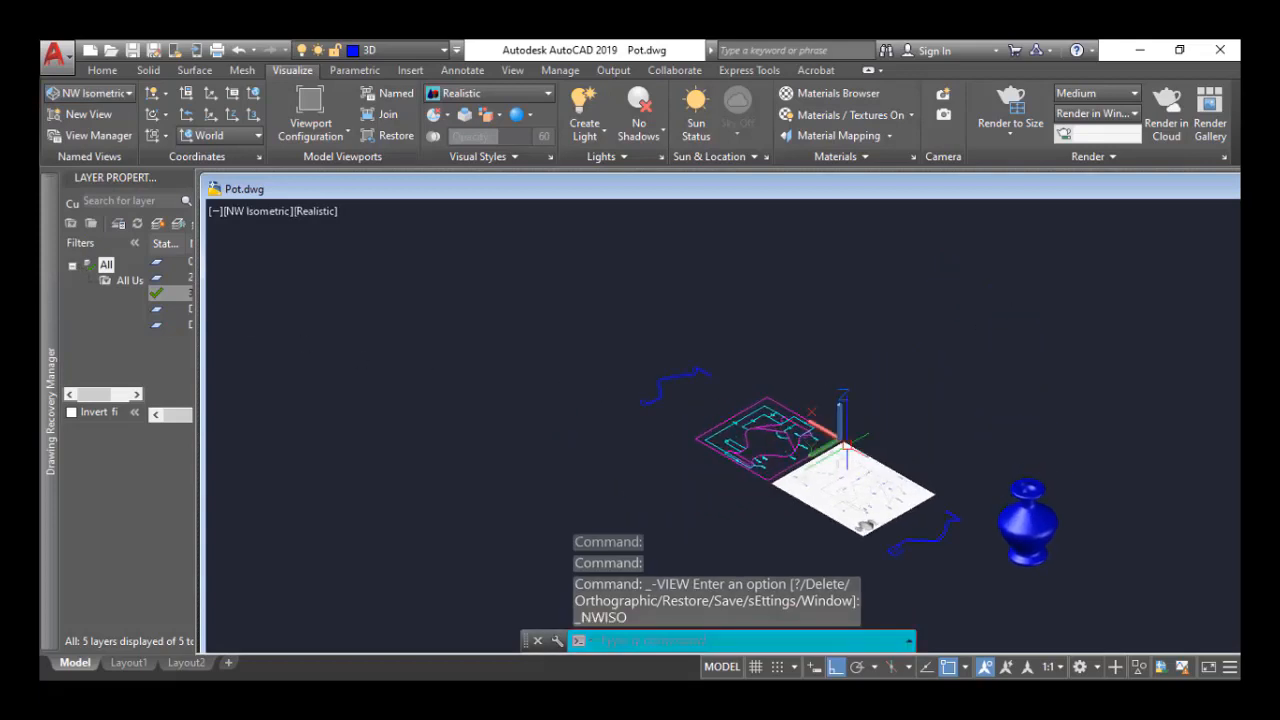
click(95, 93)
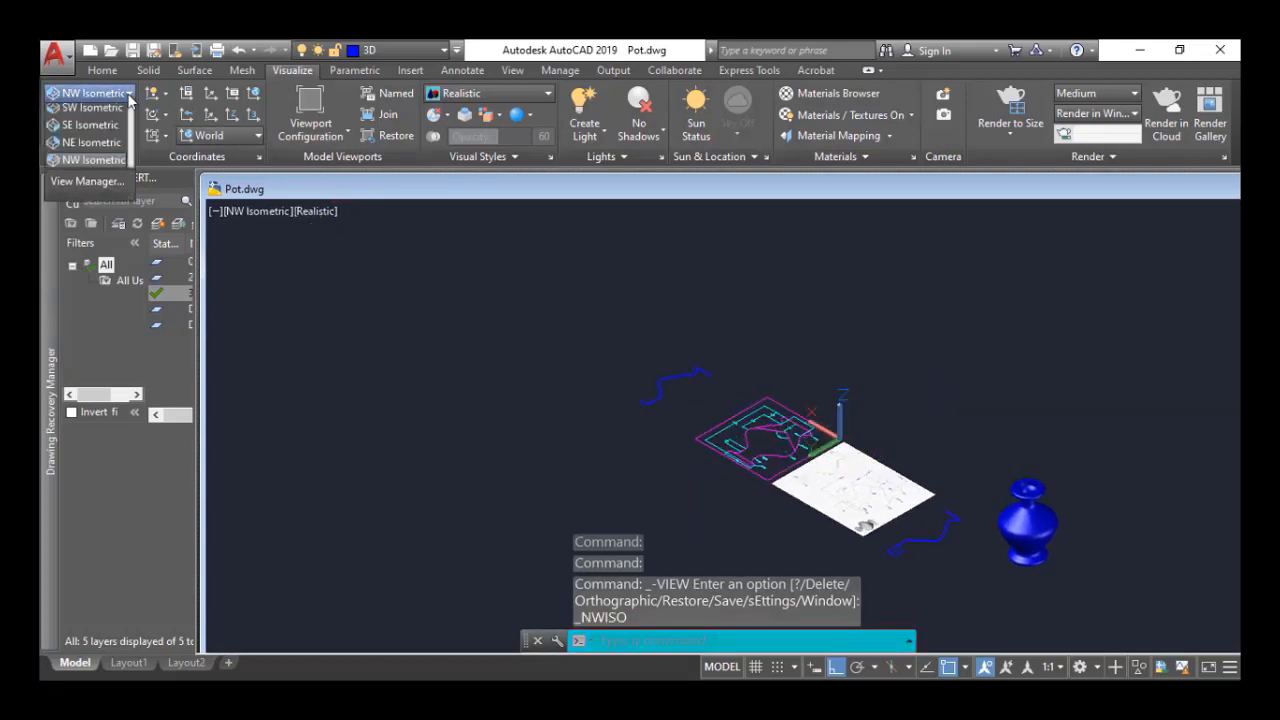
click(84, 222)
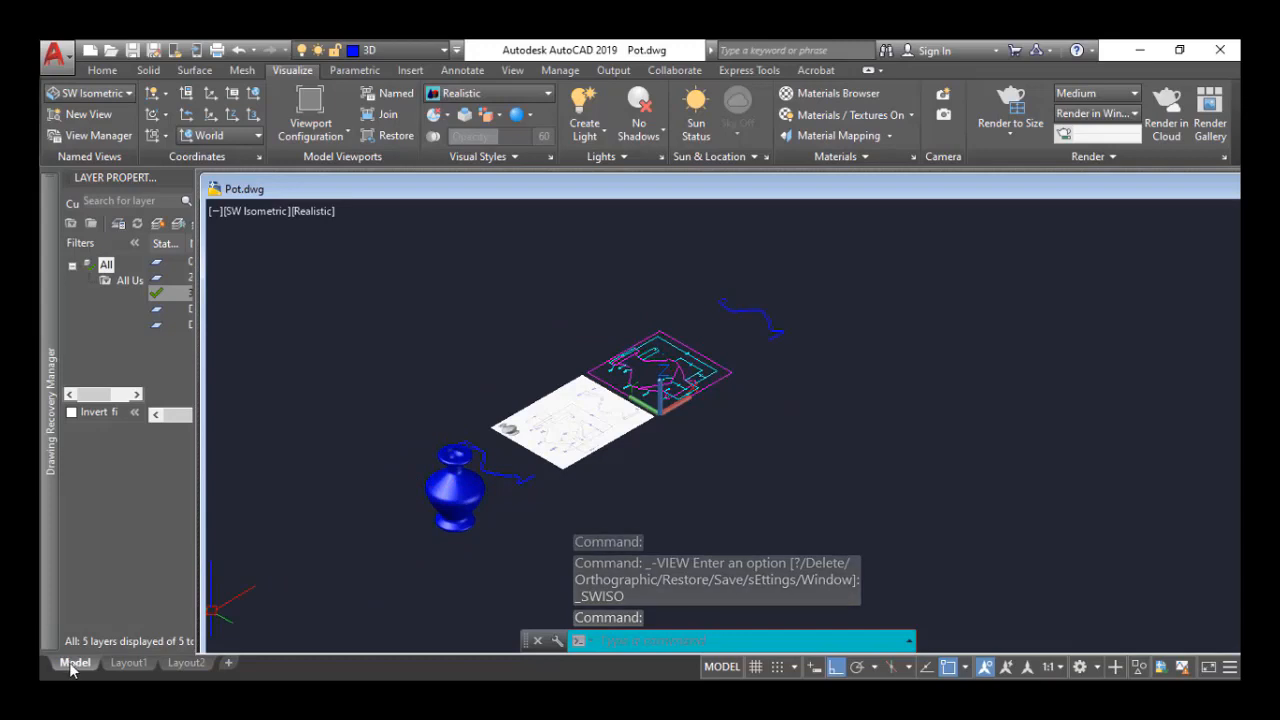
Switch from the model to the Layout1 sheet.
mouse_move(51, 650)
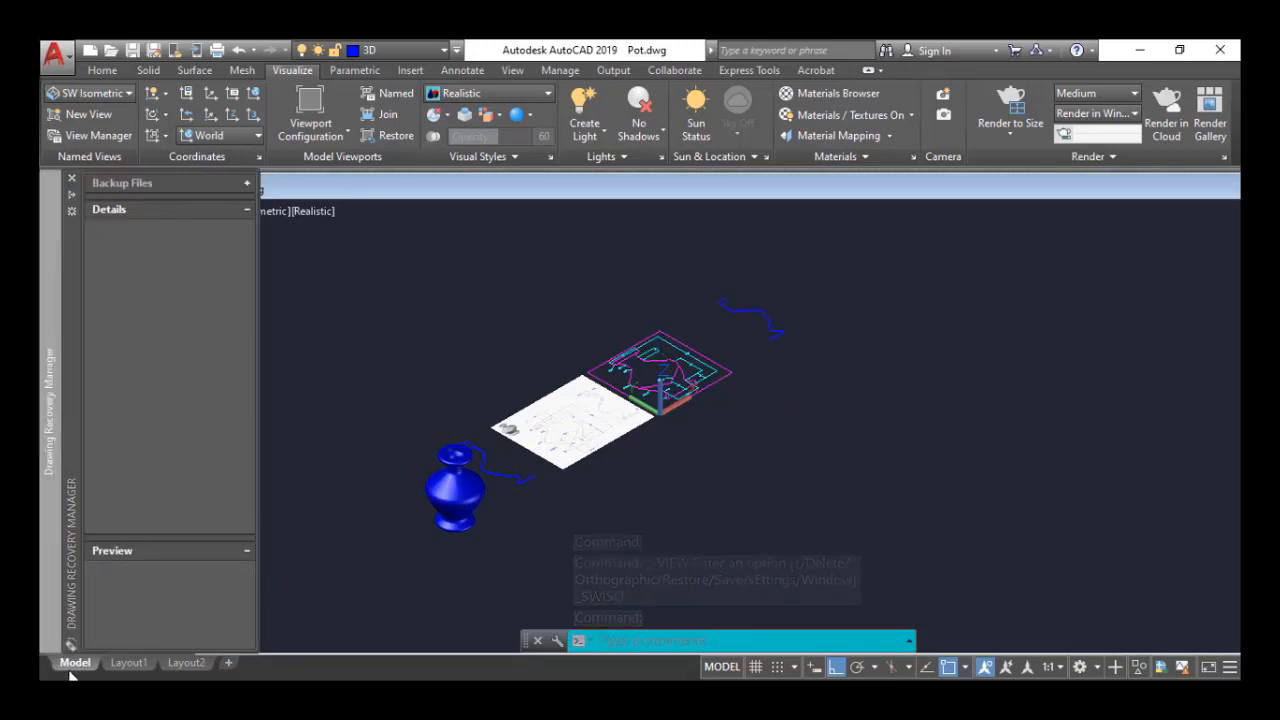
mouse_move(122, 668)
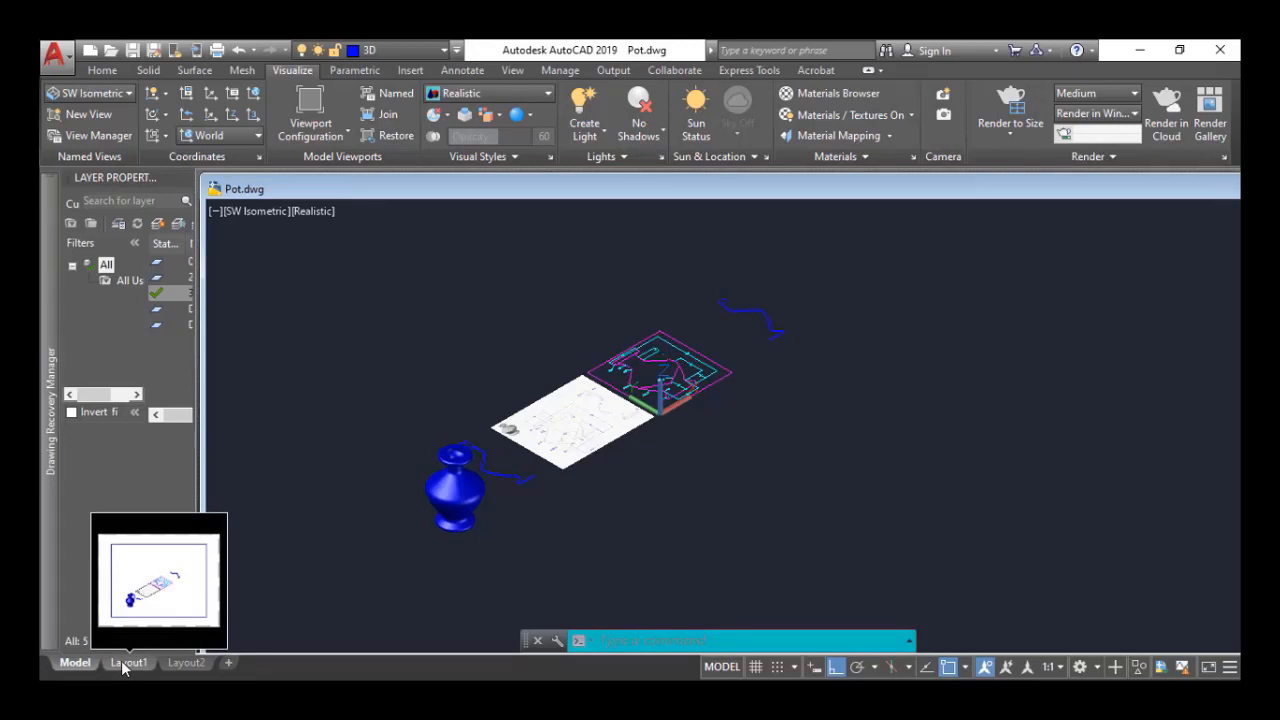
click(125, 663)
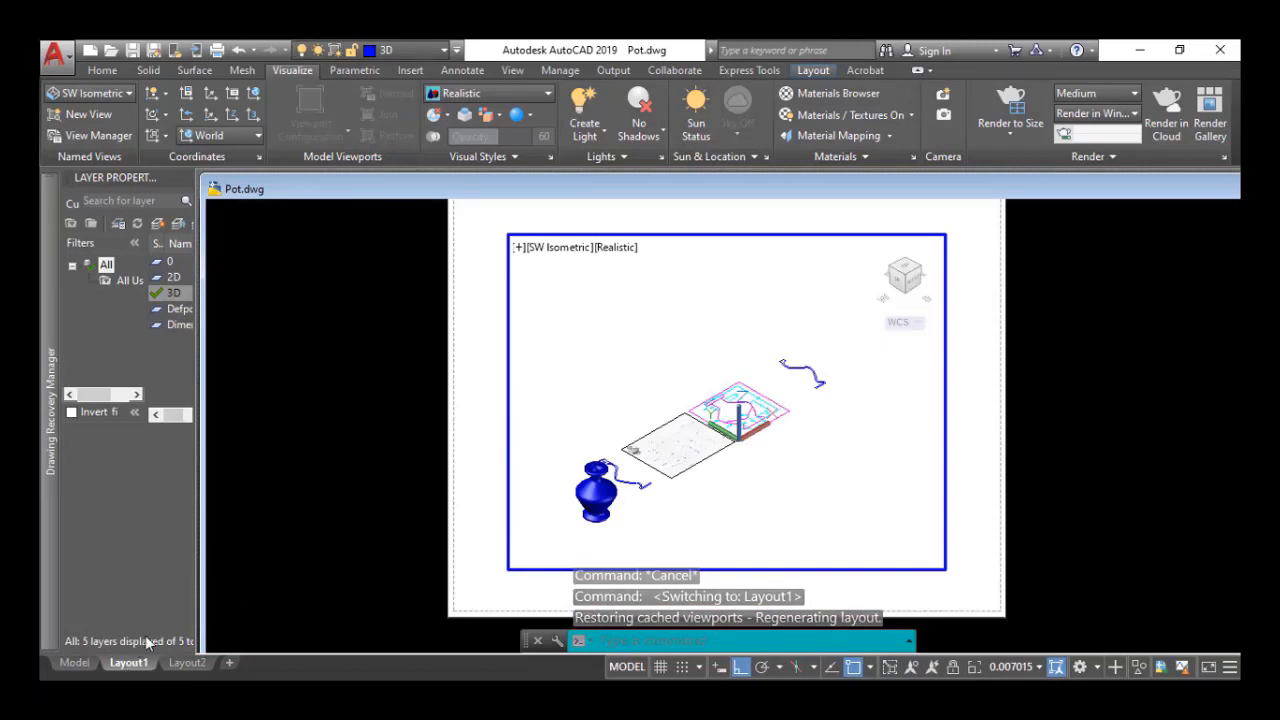
click(78, 665)
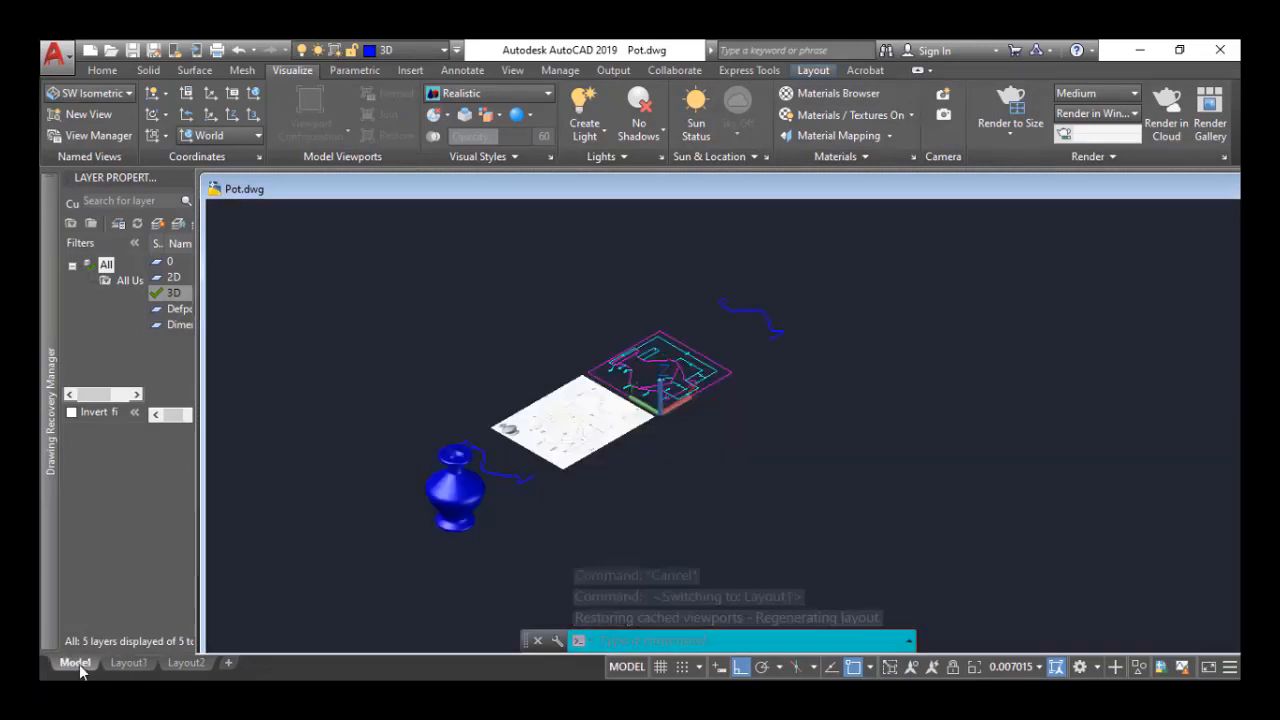
click(130, 664)
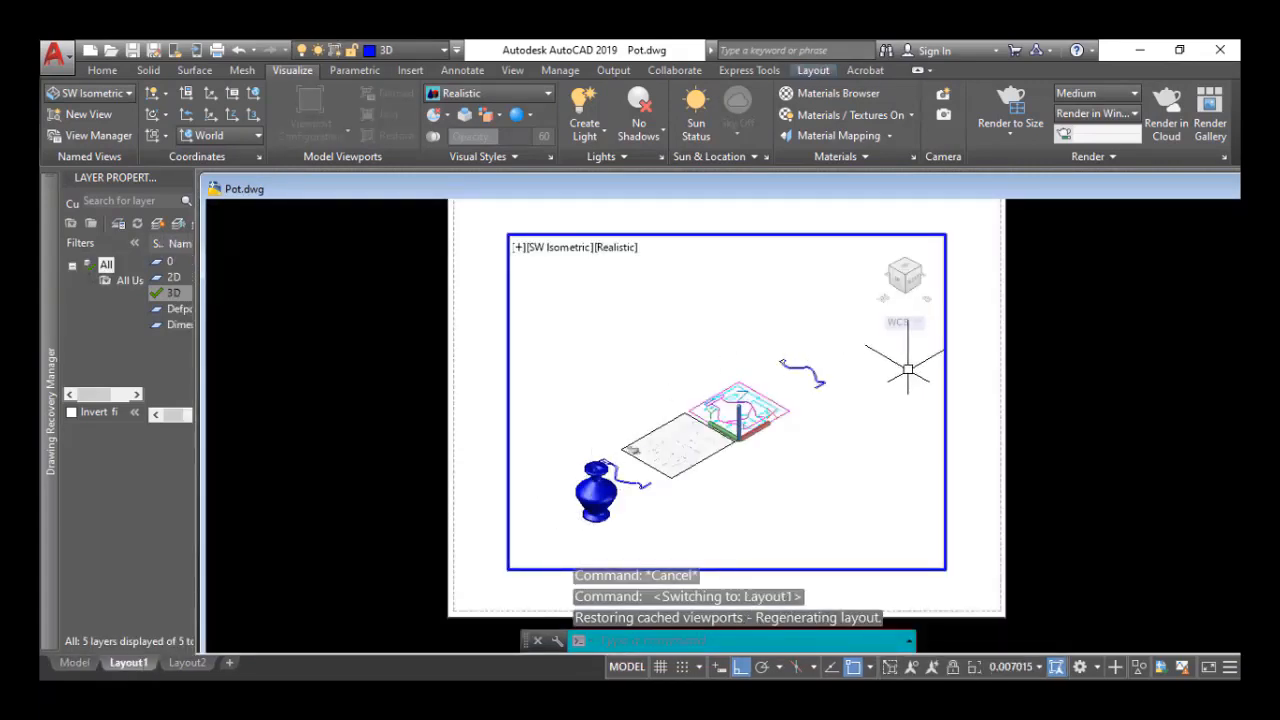
Examine the vase, profiles and drawings inside the Layout1 viewport at different magnifications.
scroll(710, 372, up, 2)
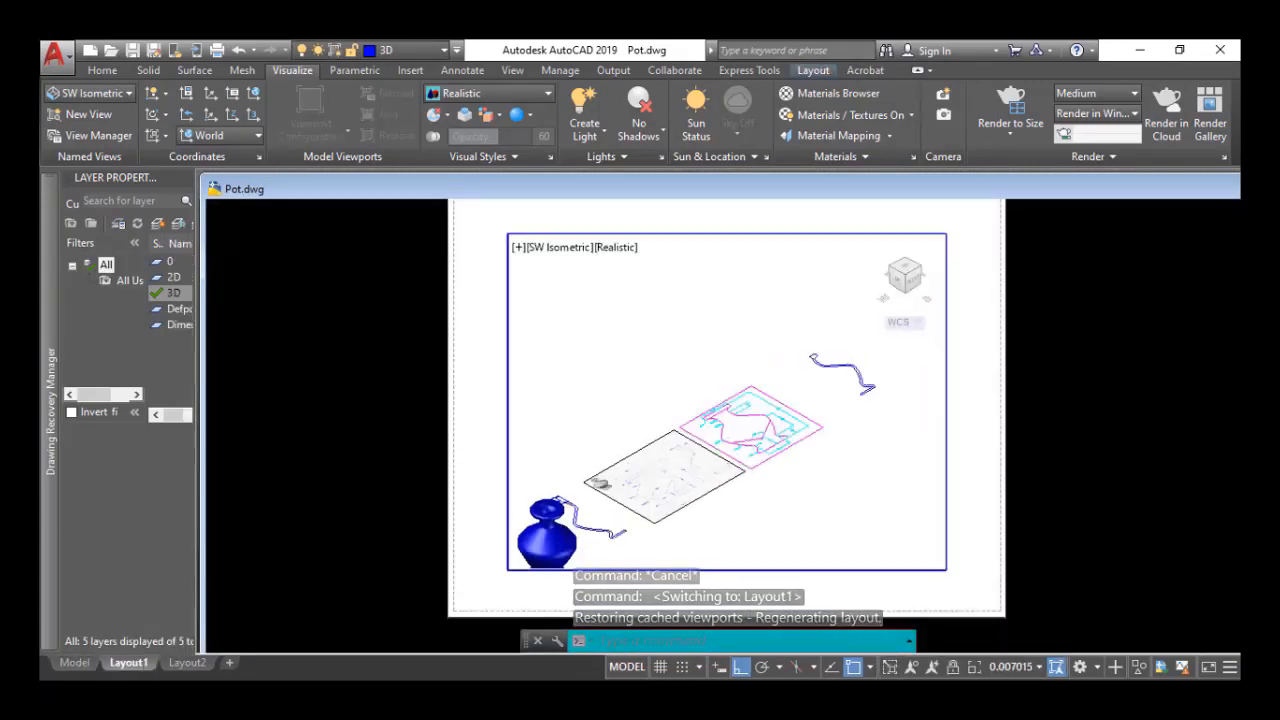
scroll(710, 372, up, 4)
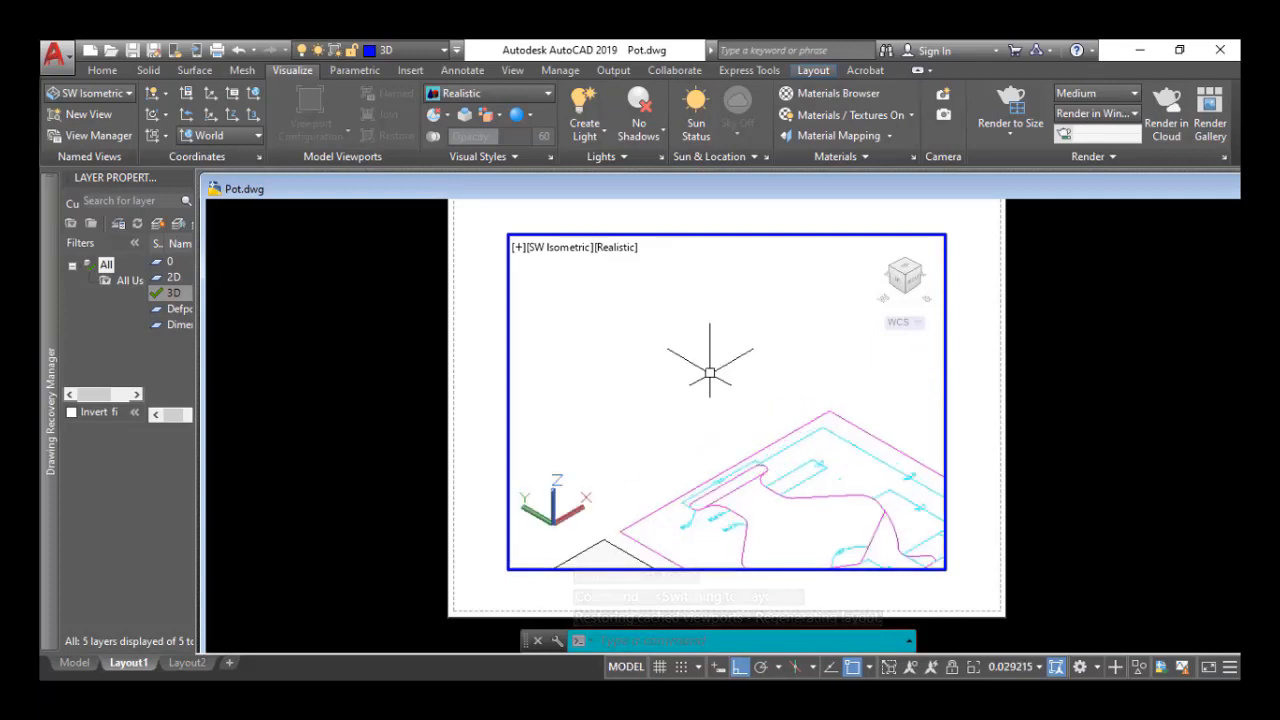
scroll(633, 381, down, 3)
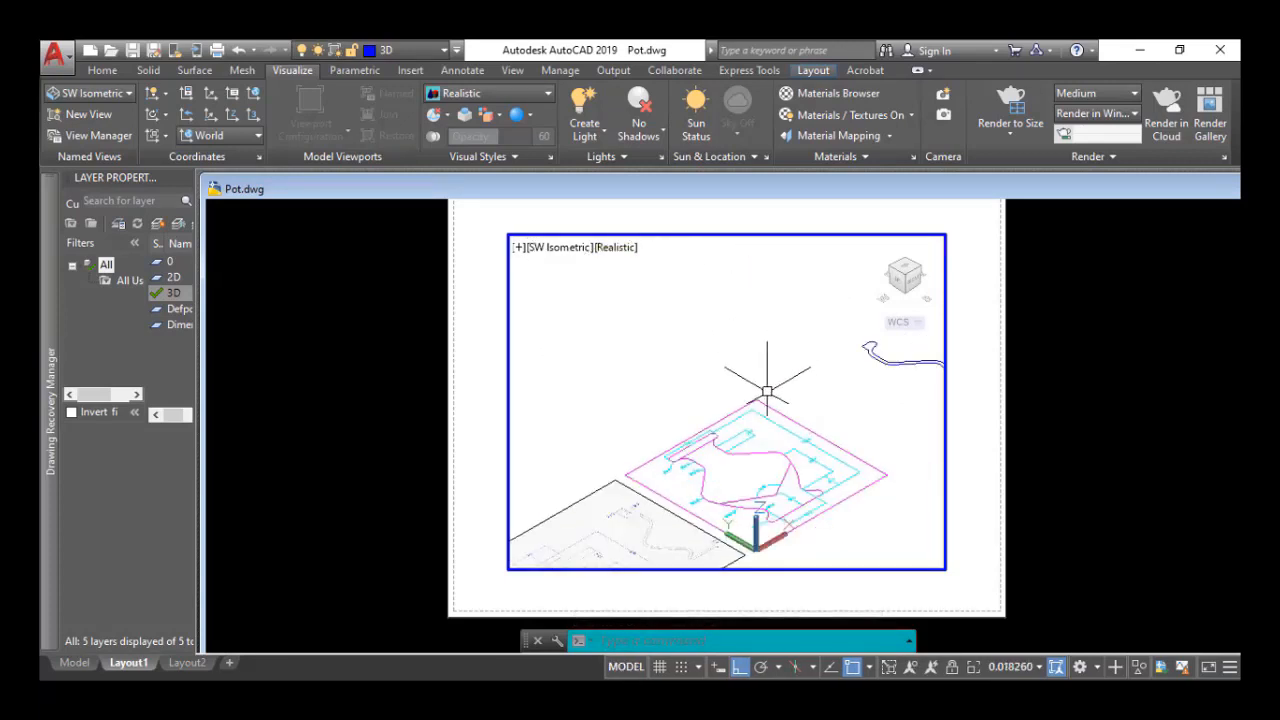
scroll(765, 380, down, 3)
scroll(766, 390, down, 2)
scroll(766, 390, up, 6)
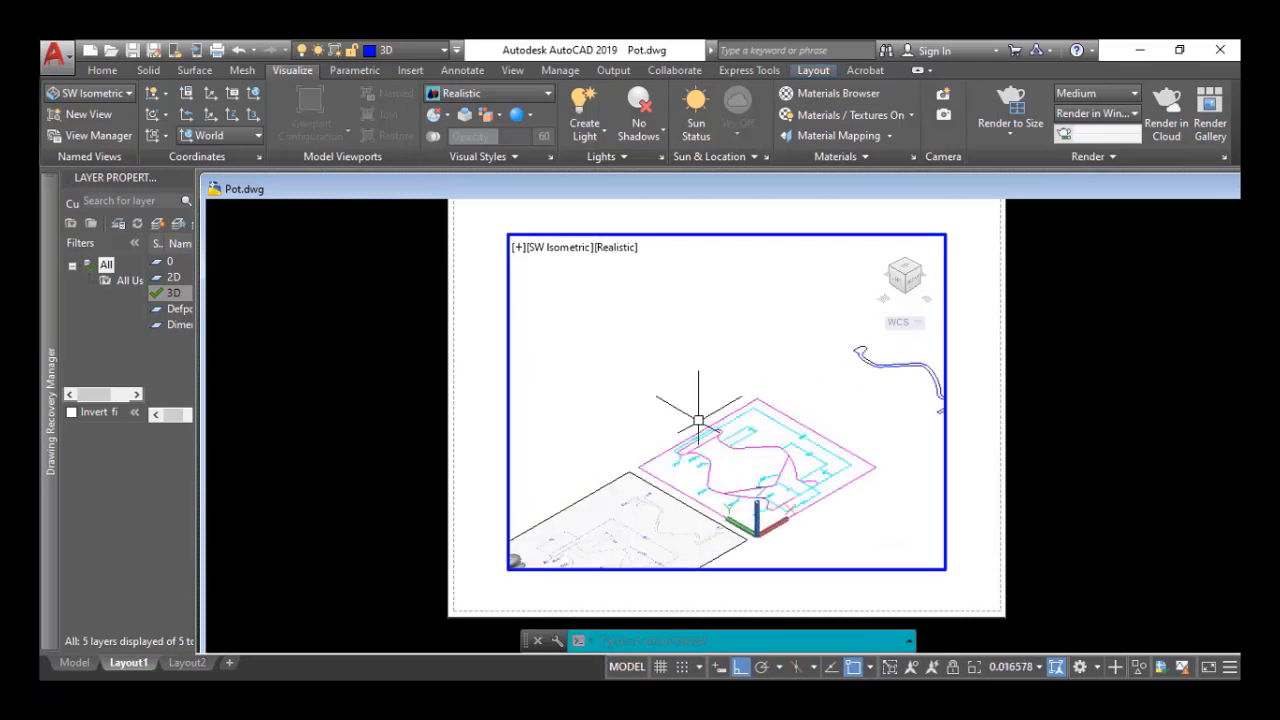
middle_drag(698, 428, 771, 327)
key(Escape)
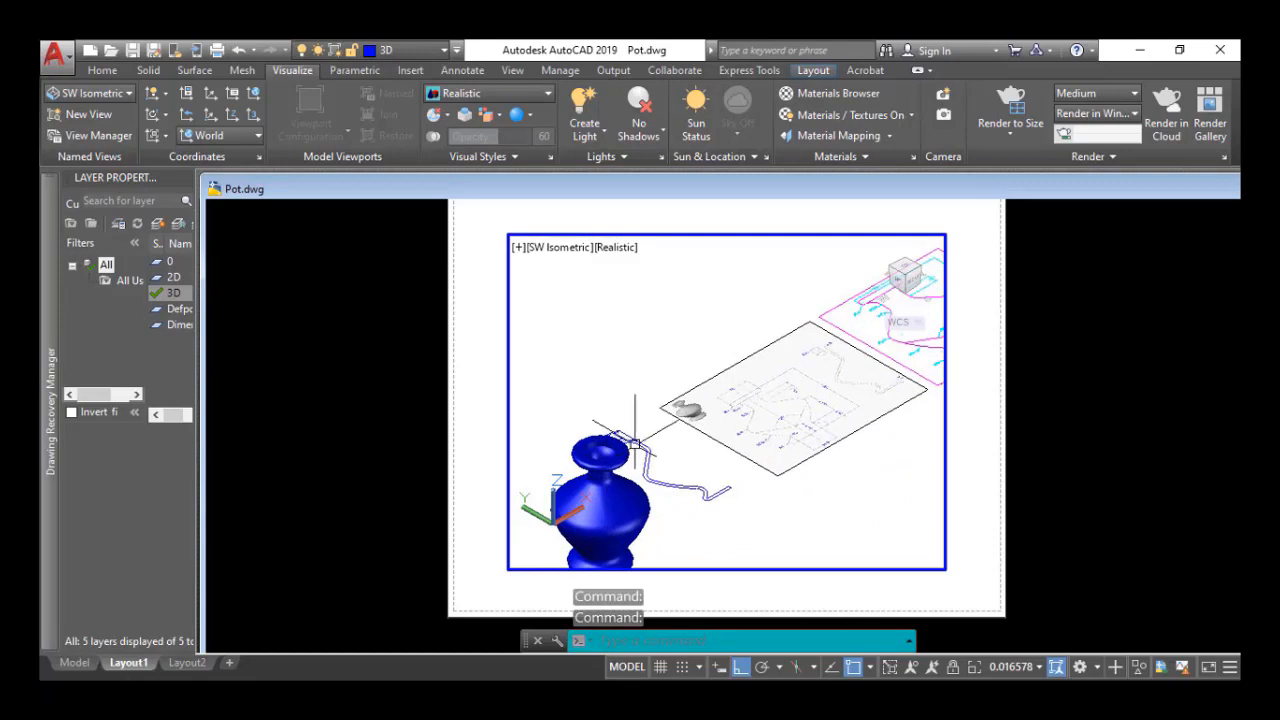
scroll(634, 440, down, 1)
scroll(806, 440, down, 1)
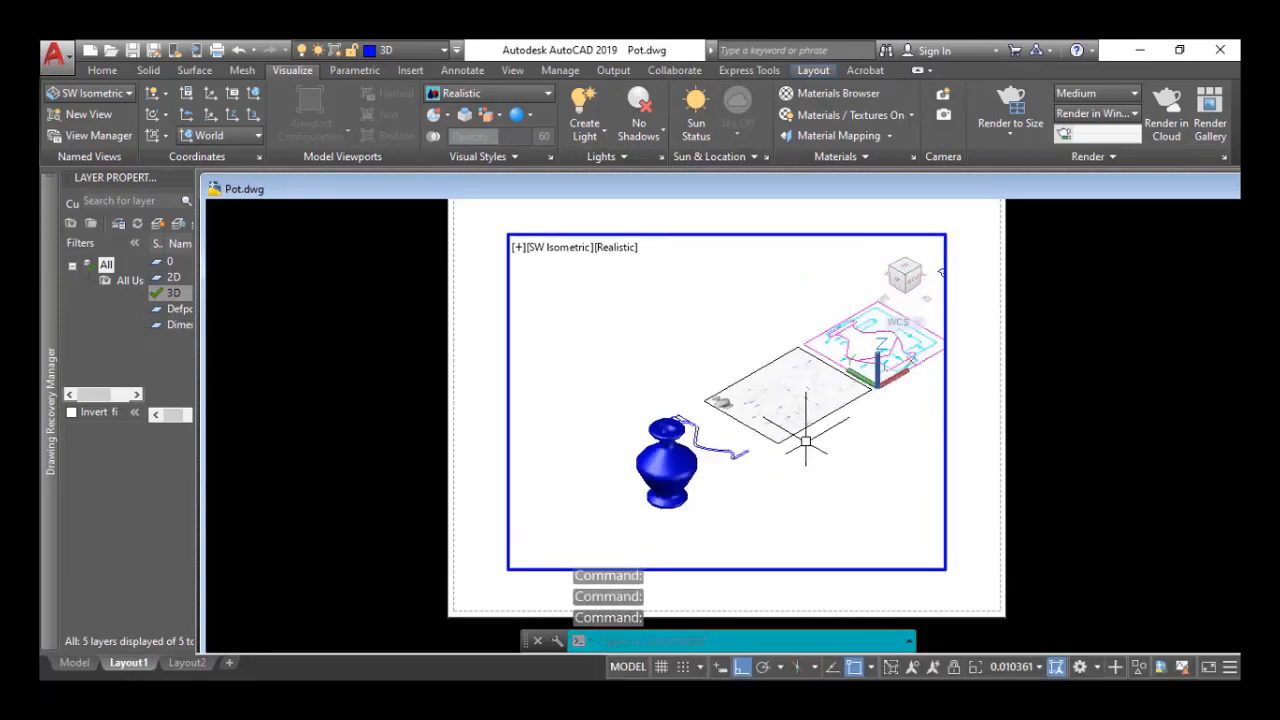
scroll(806, 440, down, 2)
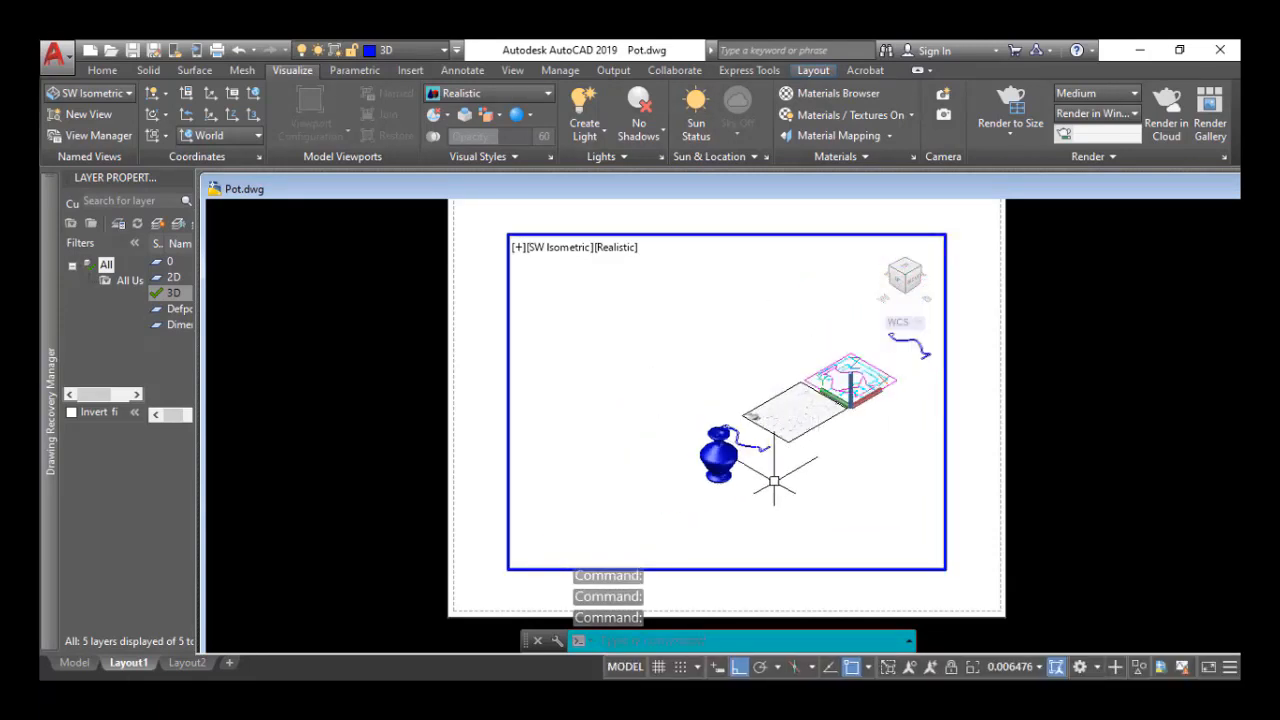
Run the MS (MSPACE) command to work in model space through the Layout1 viewport.
click(629, 641)
text(m)
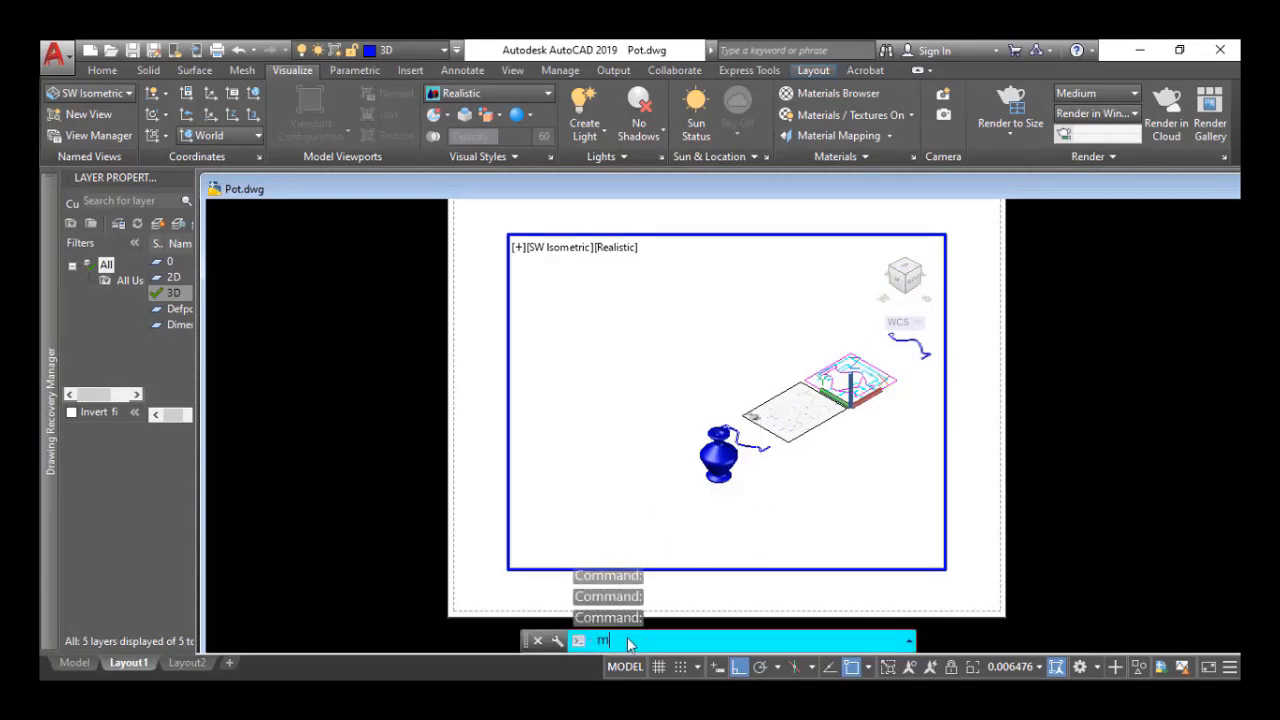
text(s)
key(Return)
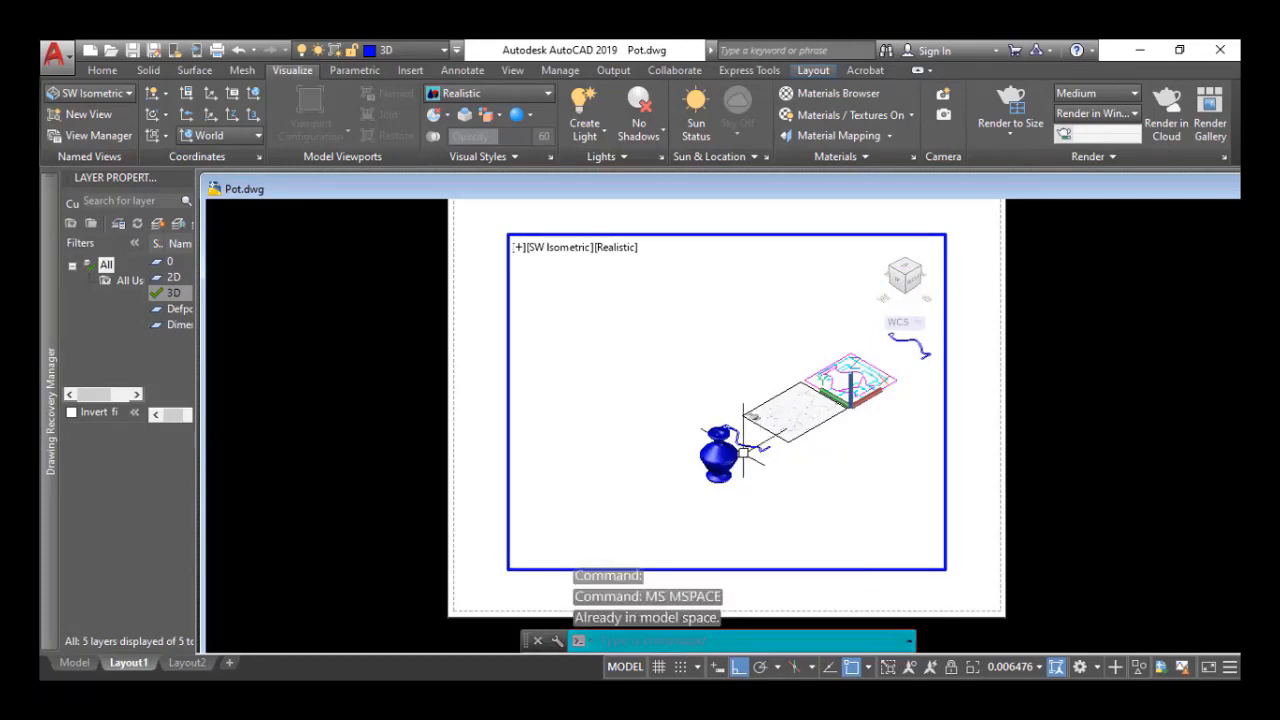
Examine the vase, wall profile and drawing sheets in the SW Isometric viewport at different magnifications.
scroll(745, 450, up, 4)
scroll(749, 453, down, 4)
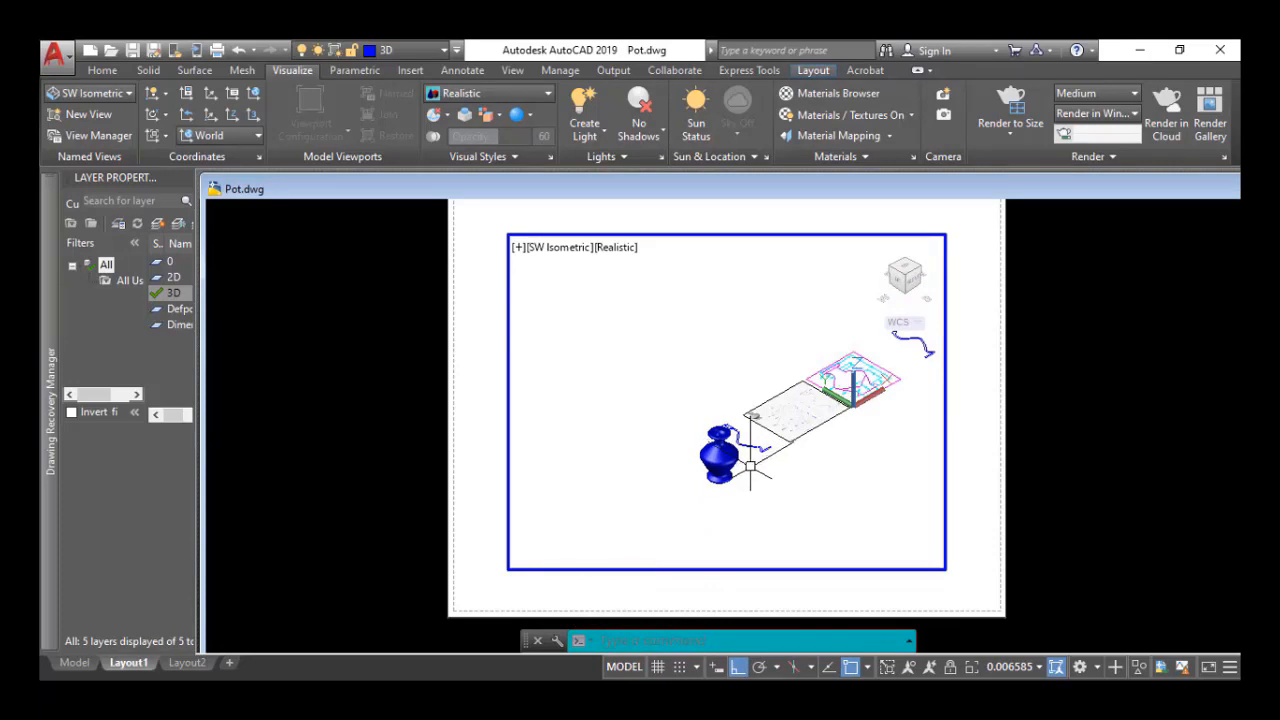
scroll(718, 455, up, 3)
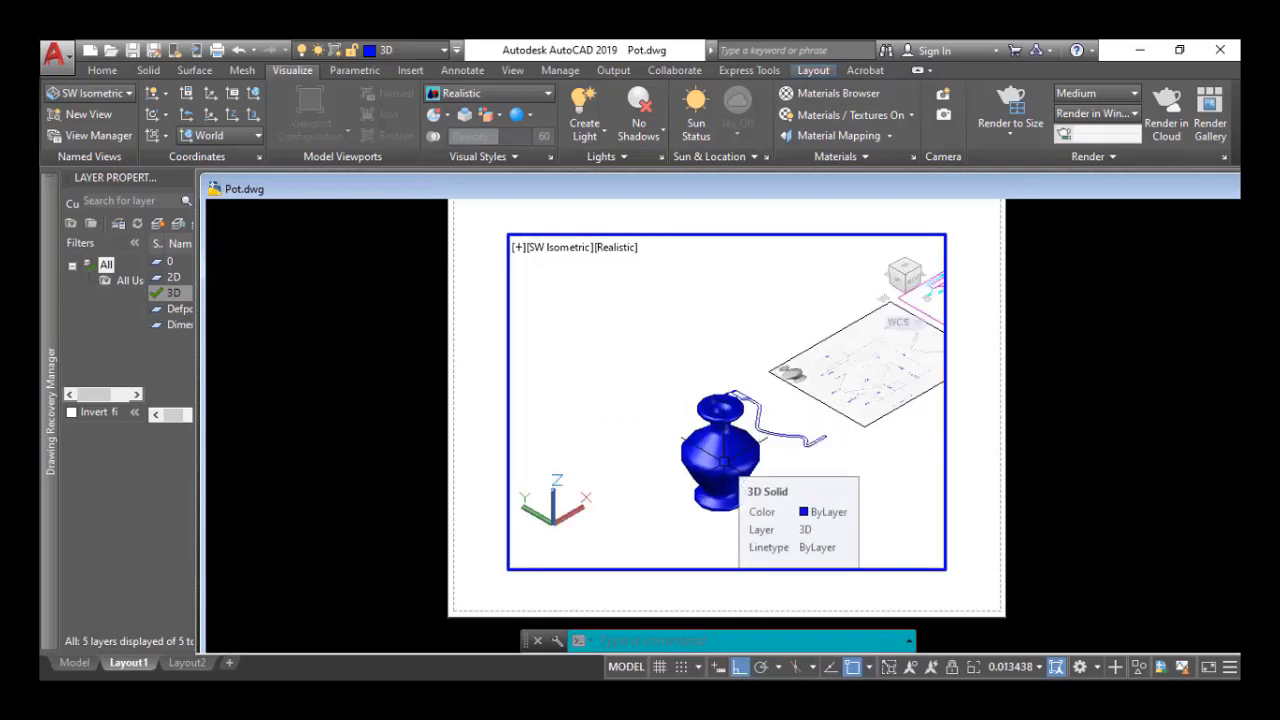
scroll(727, 468, up, 2)
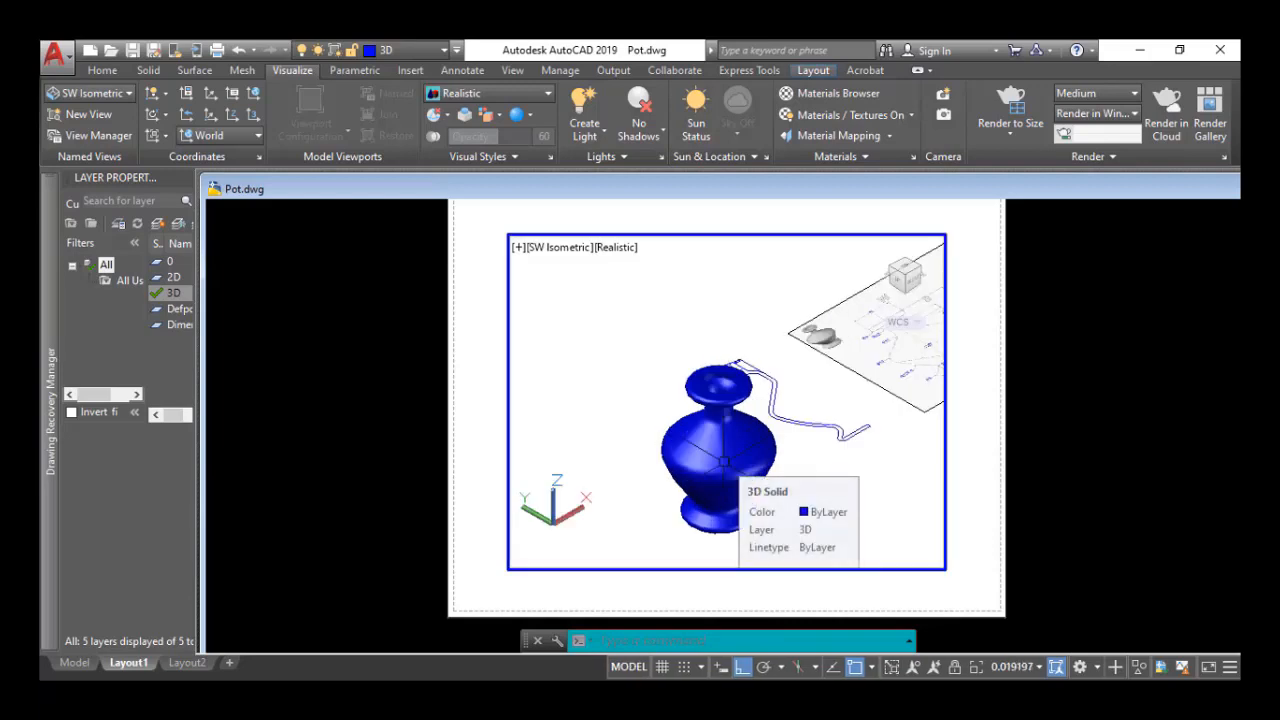
scroll(714, 450, up, 1)
mouse_move(714, 440)
middle_down()
mouse_move(704, 410)
mouse_move(595, 423)
middle_up()
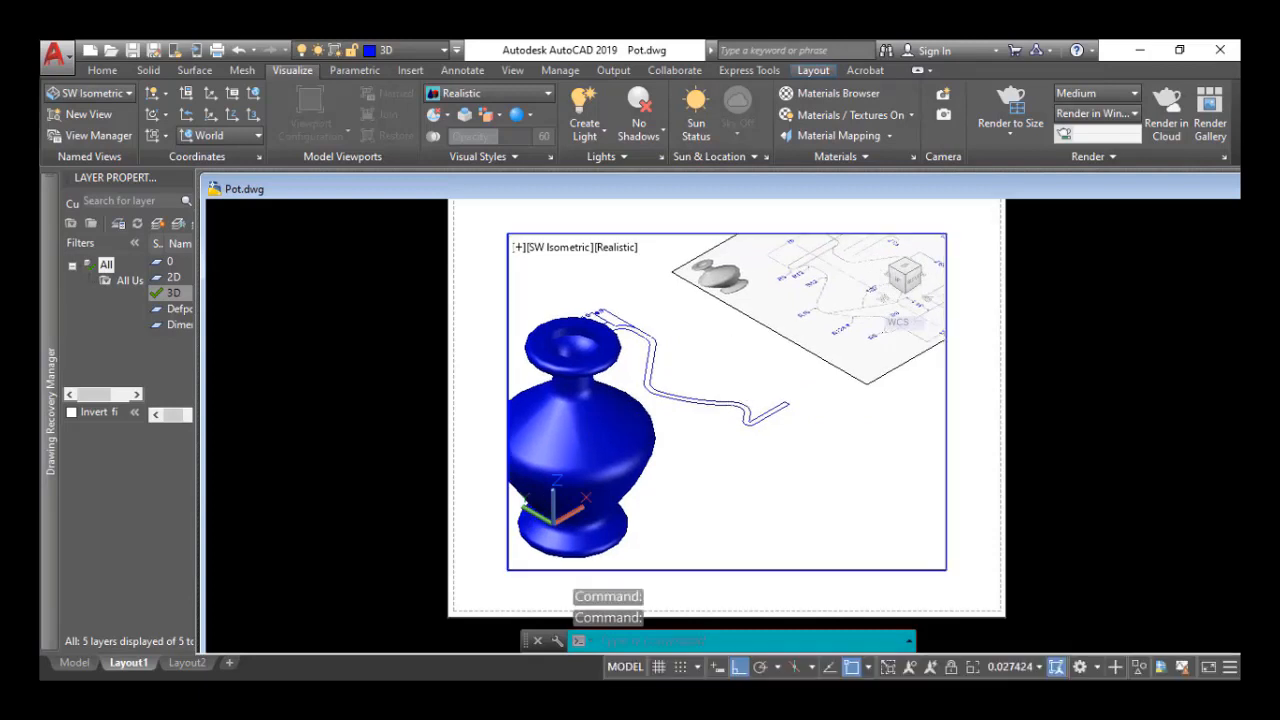
middle_drag(690, 390, 592, 432)
middle_drag(779, 391, 700, 466)
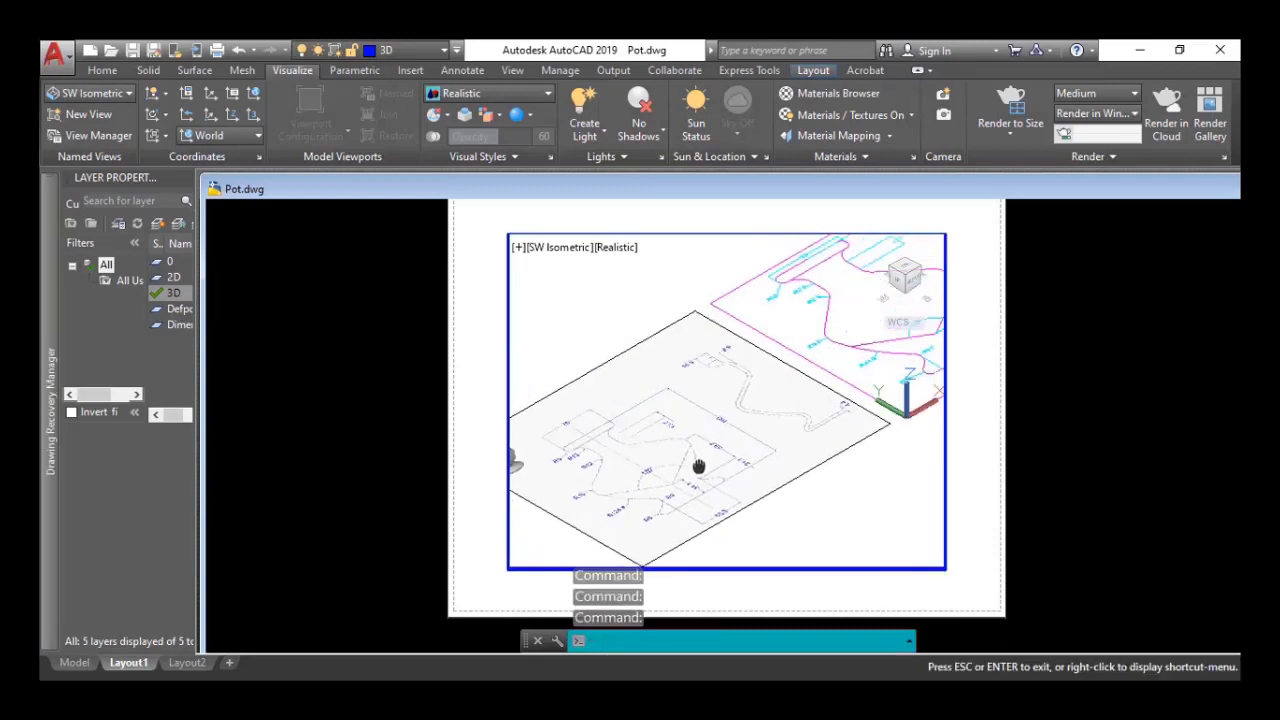
Show the Top view in the Layout1 viewport and examine the dimensioned vase outline drawing.
click(556, 250)
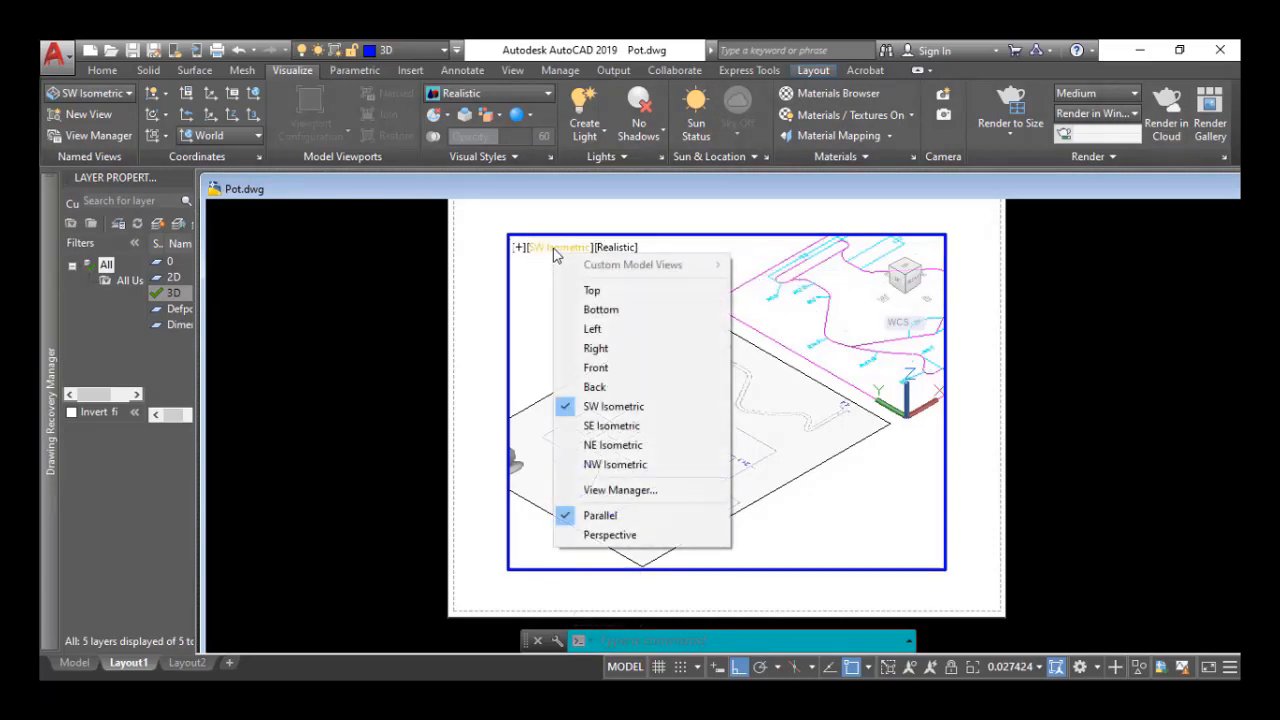
click(592, 289)
scroll(751, 401, up, 6)
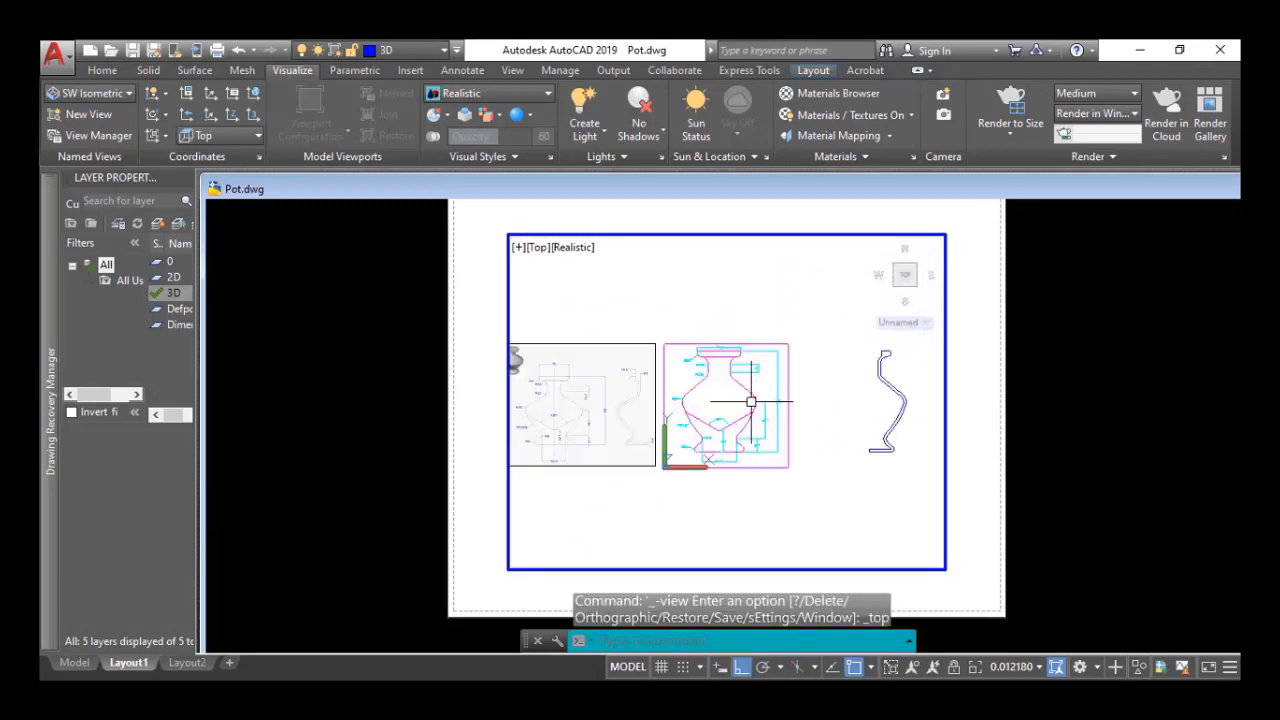
middle_drag(760, 399, 798, 400)
scroll(766, 395, up, 2)
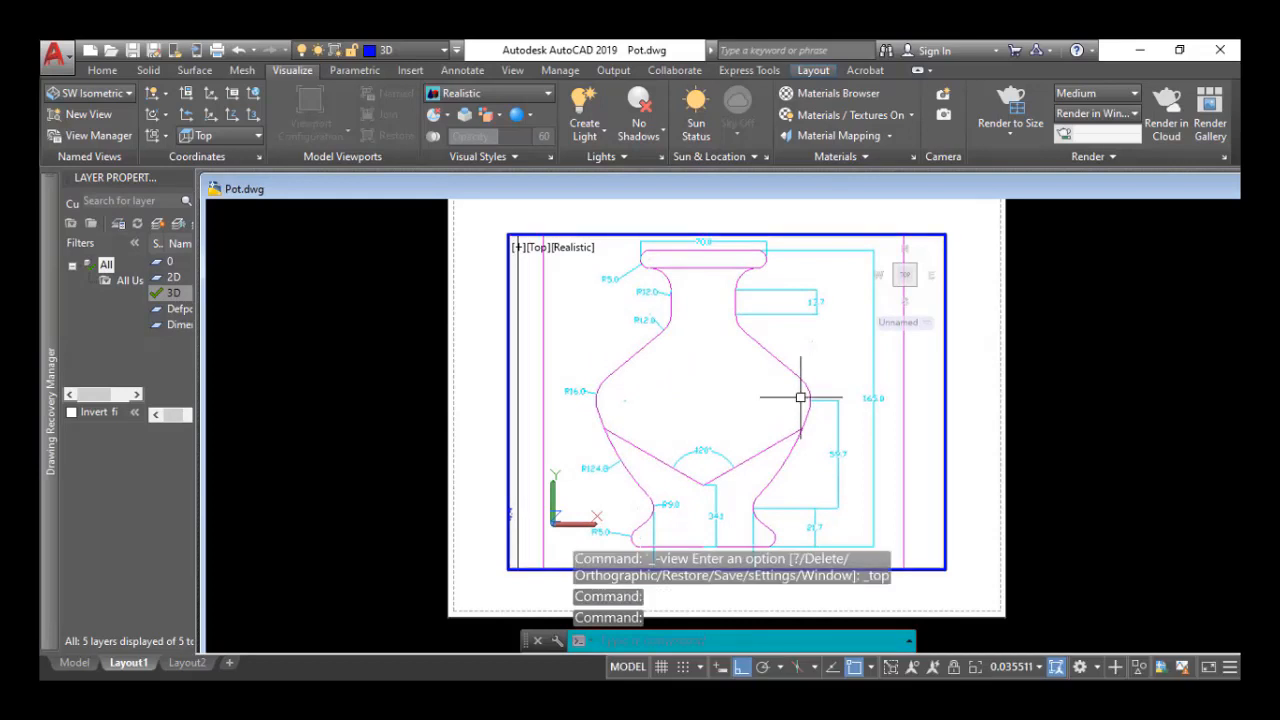
scroll(800, 397, down, 2)
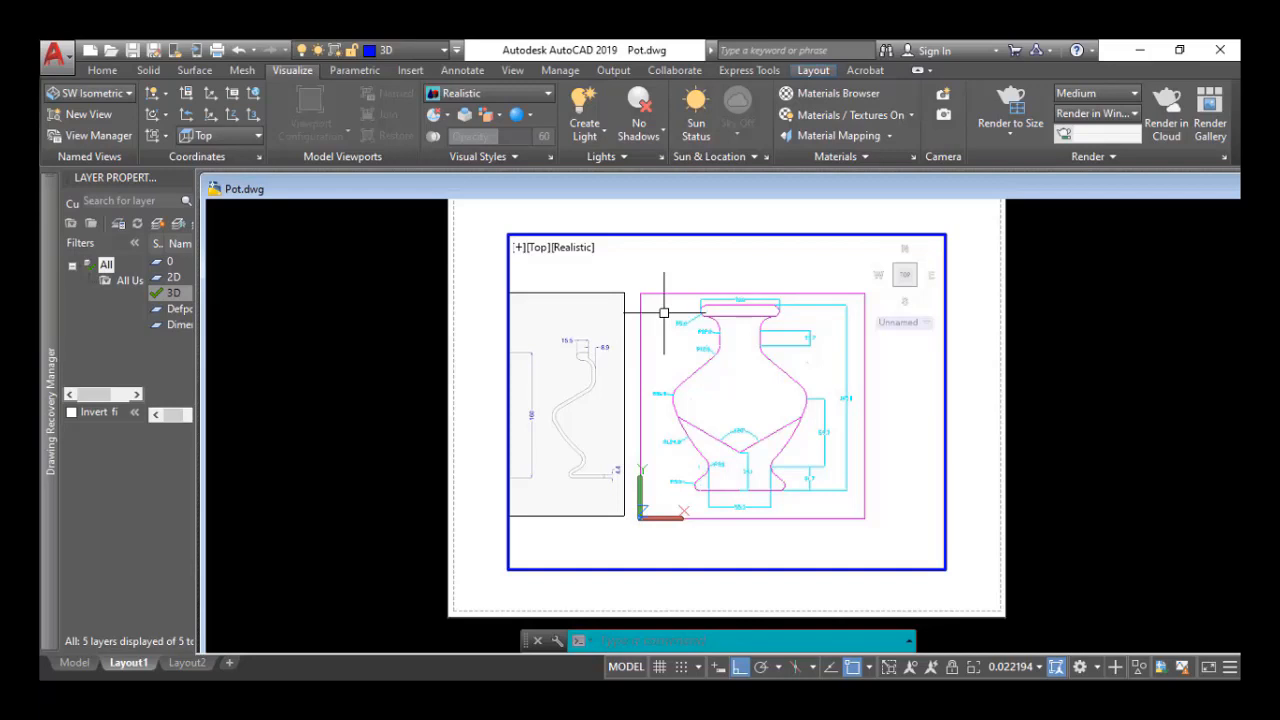
scroll(758, 353, up, 5)
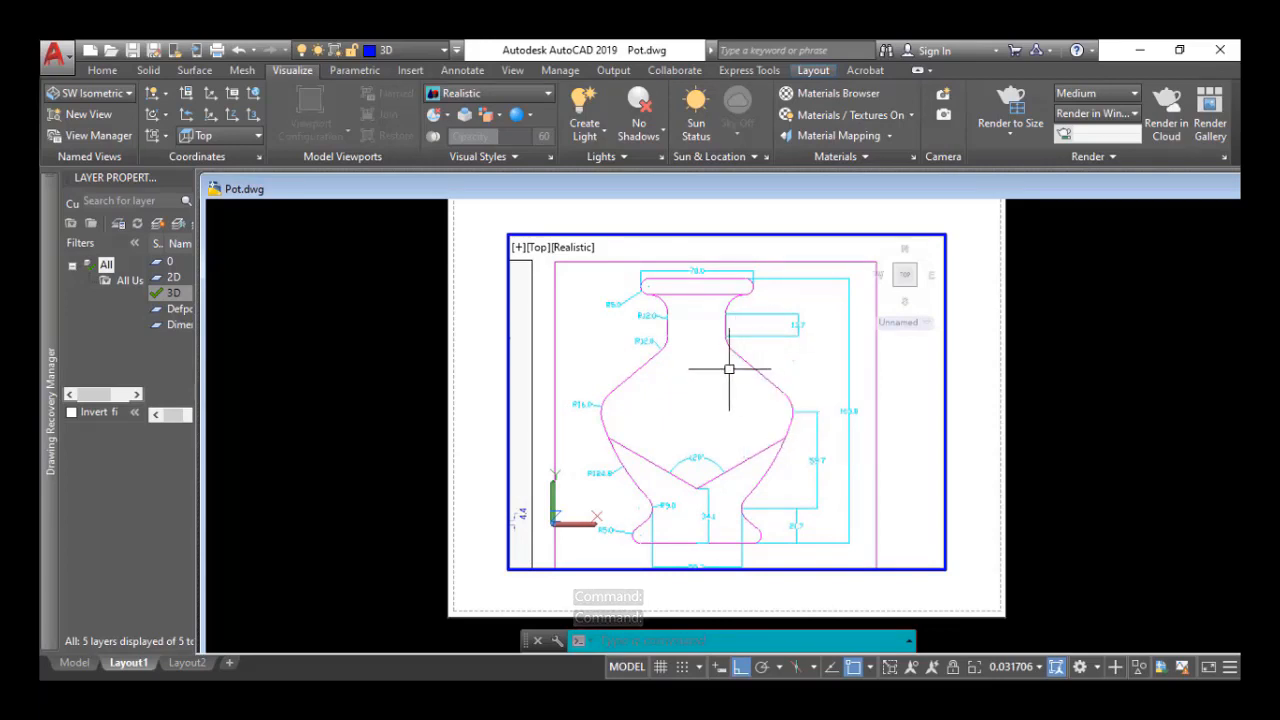
scroll(657, 307, down, 2)
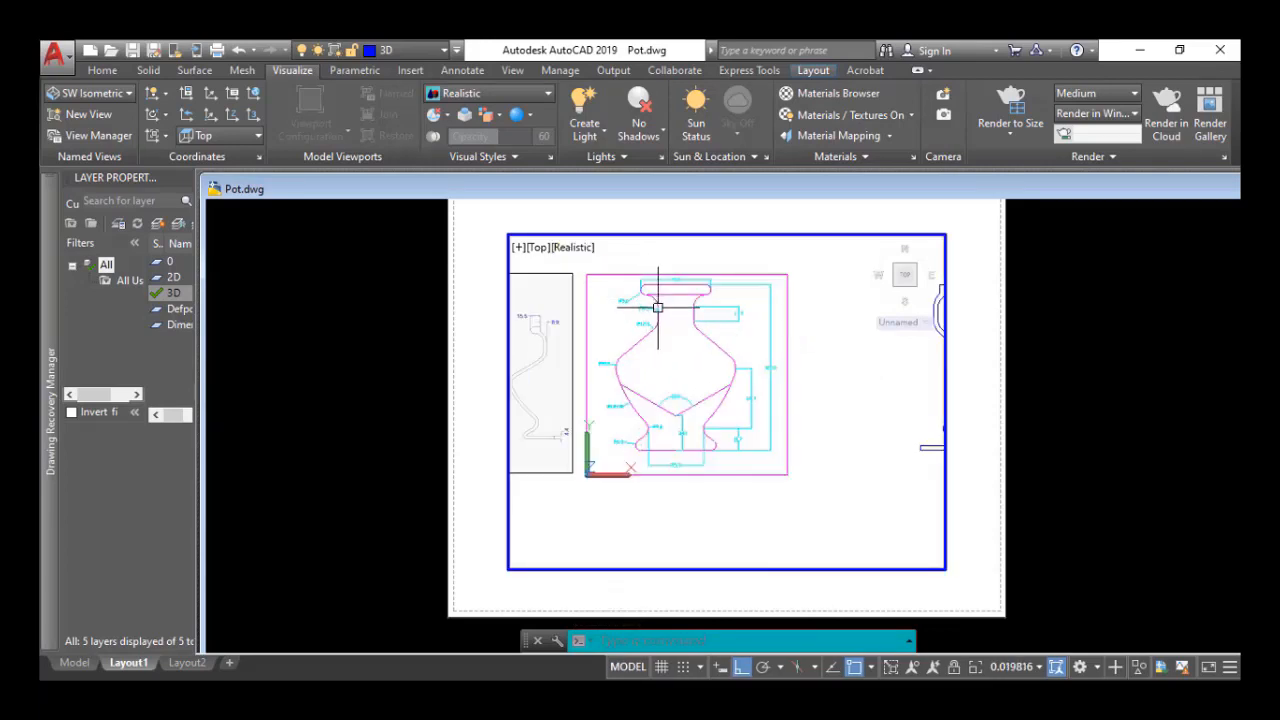
Bring the solid vase's top view into the viewport and set its visual style to 2D Wireframe.
scroll(657, 307, down, 1)
middle_drag(644, 343, 808, 343)
middle_drag(606, 349, 826, 372)
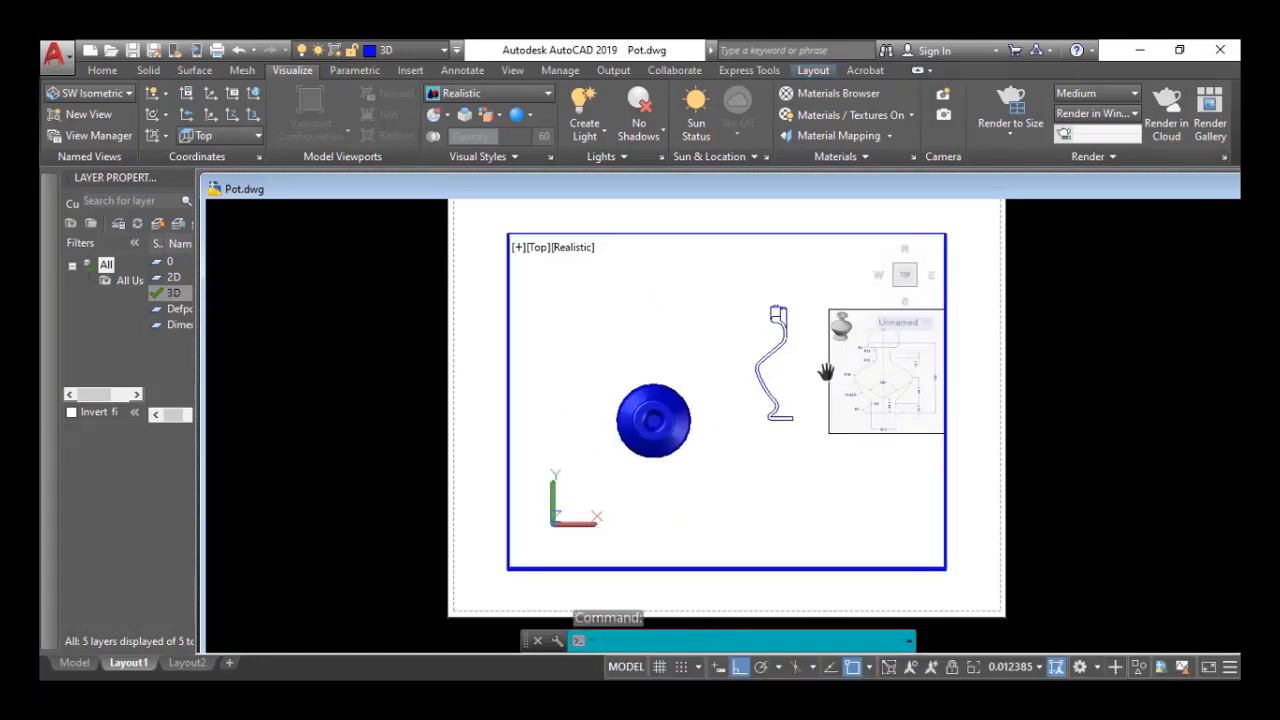
scroll(680, 411, up, 3)
middle_drag(697, 420, 756, 381)
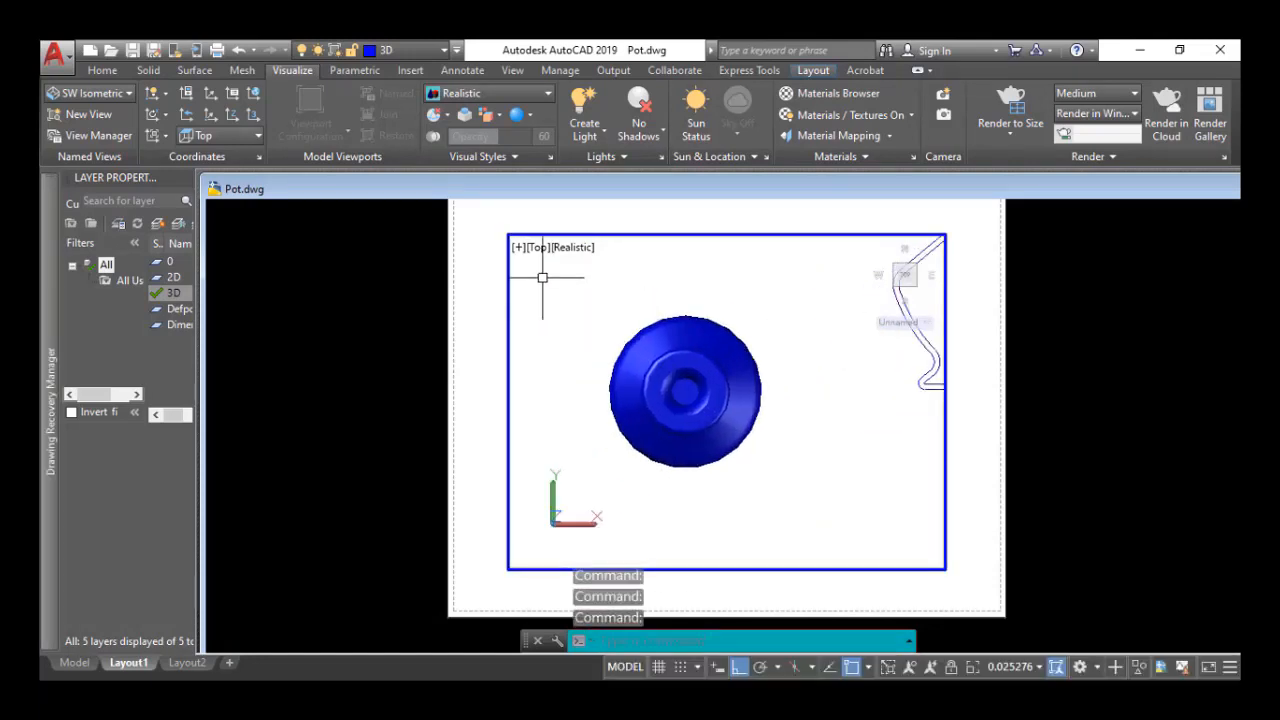
click(570, 249)
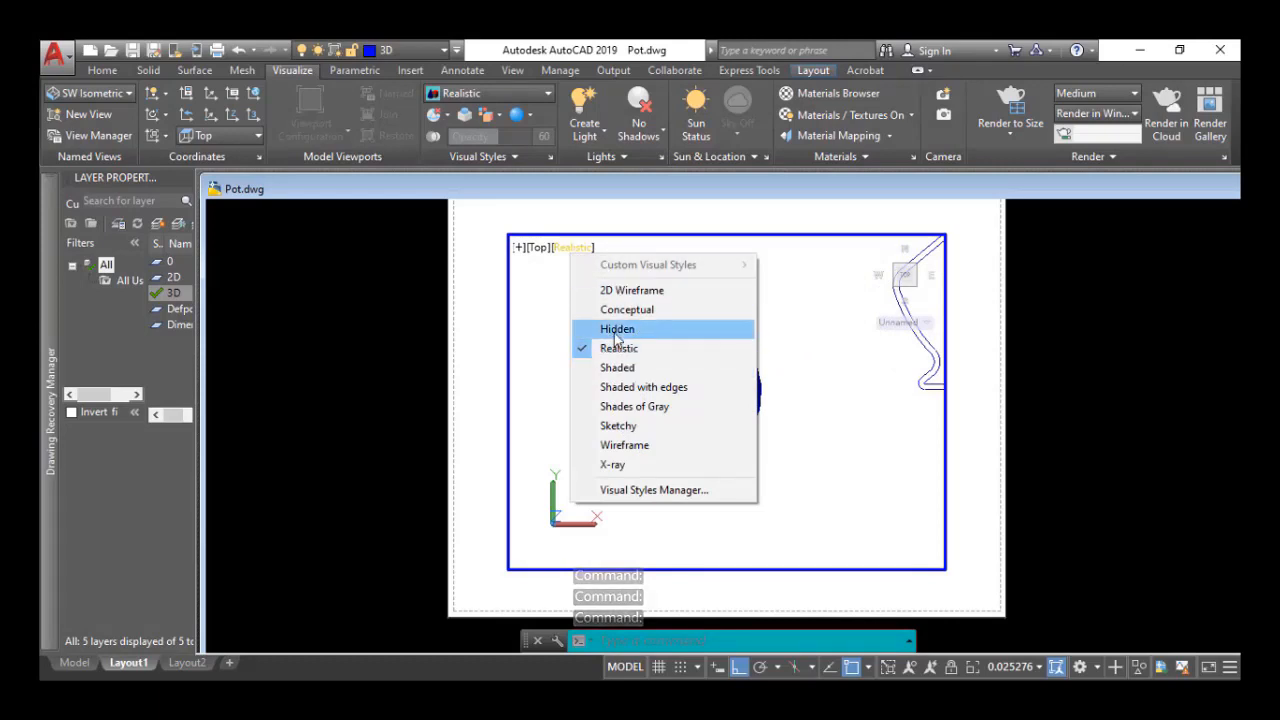
click(630, 290)
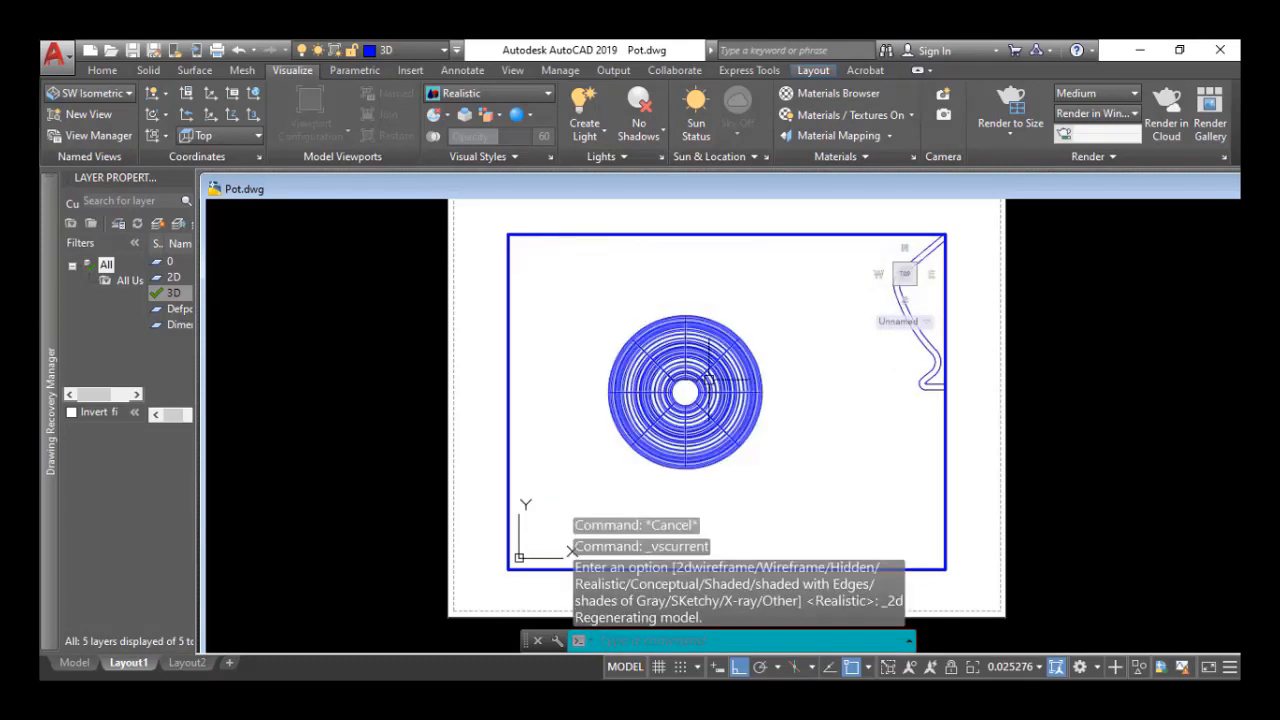
middle_drag(675, 400, 731, 403)
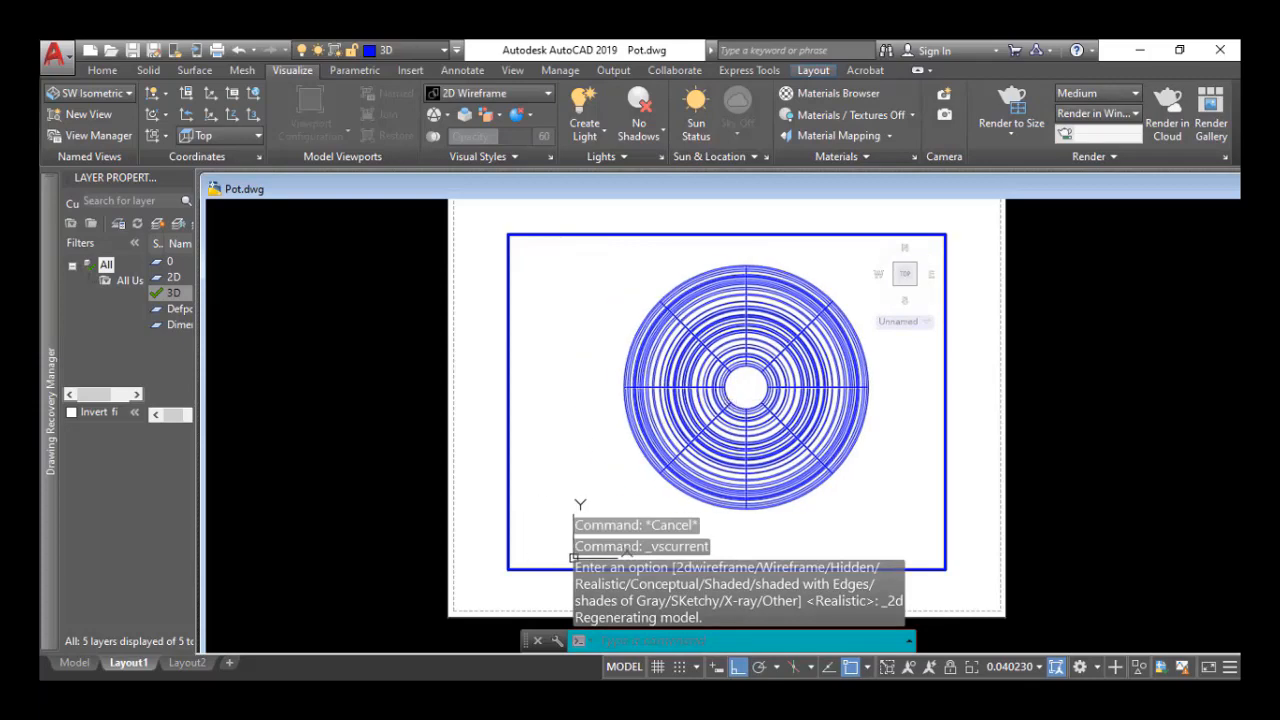
click(580, 248)
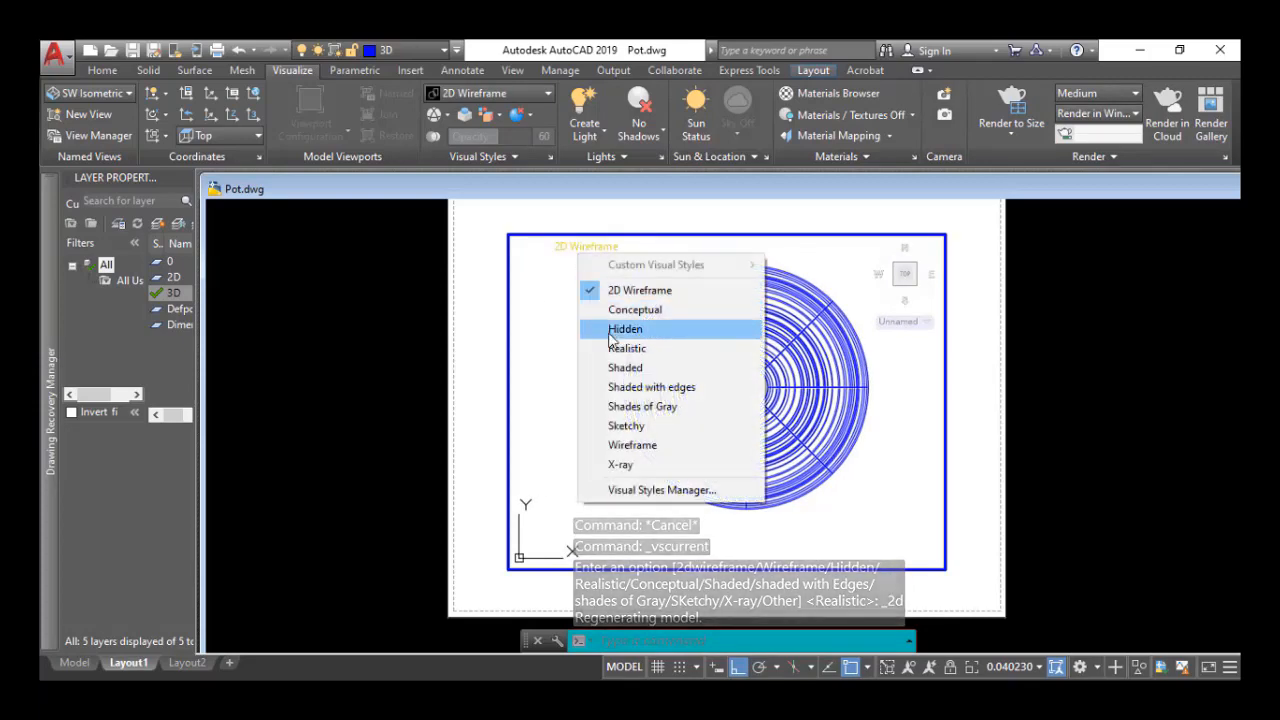
Set the viewport to SW Isometric and fit the whole wireframe vase near its centre.
click(537, 247)
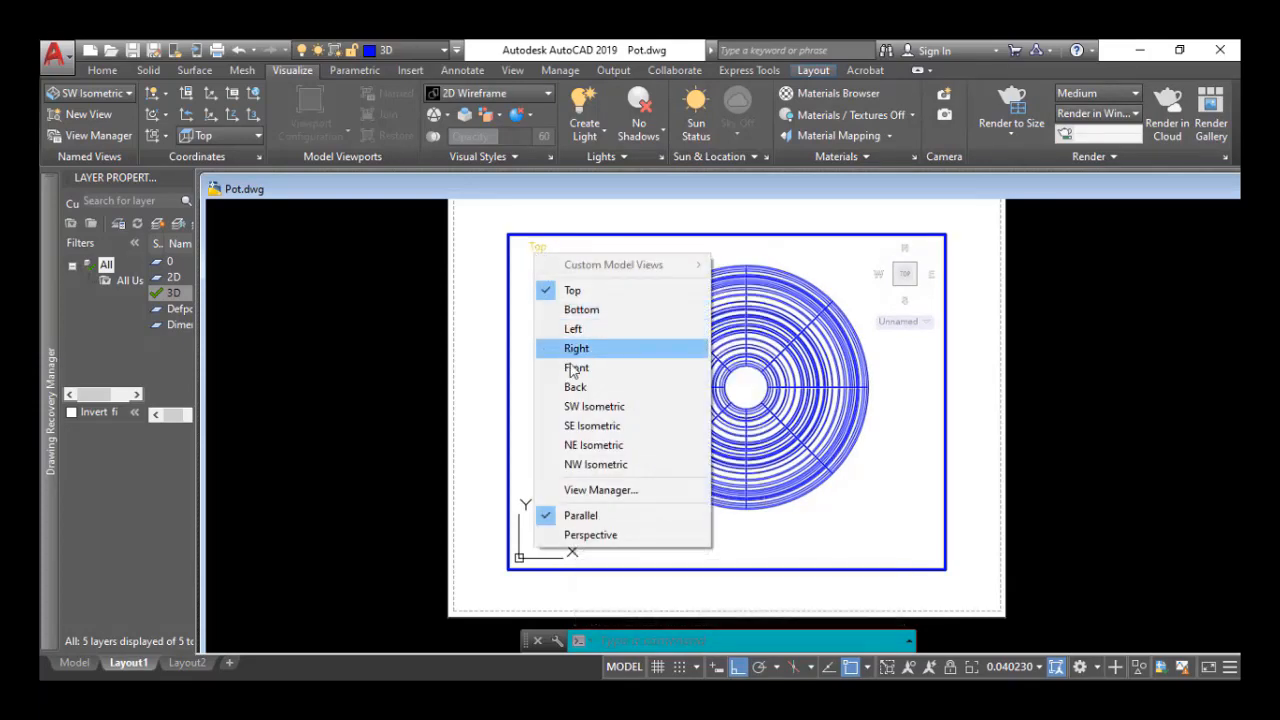
click(577, 410)
middle_drag(586, 371, 634, 283)
scroll(690, 358, up, 8)
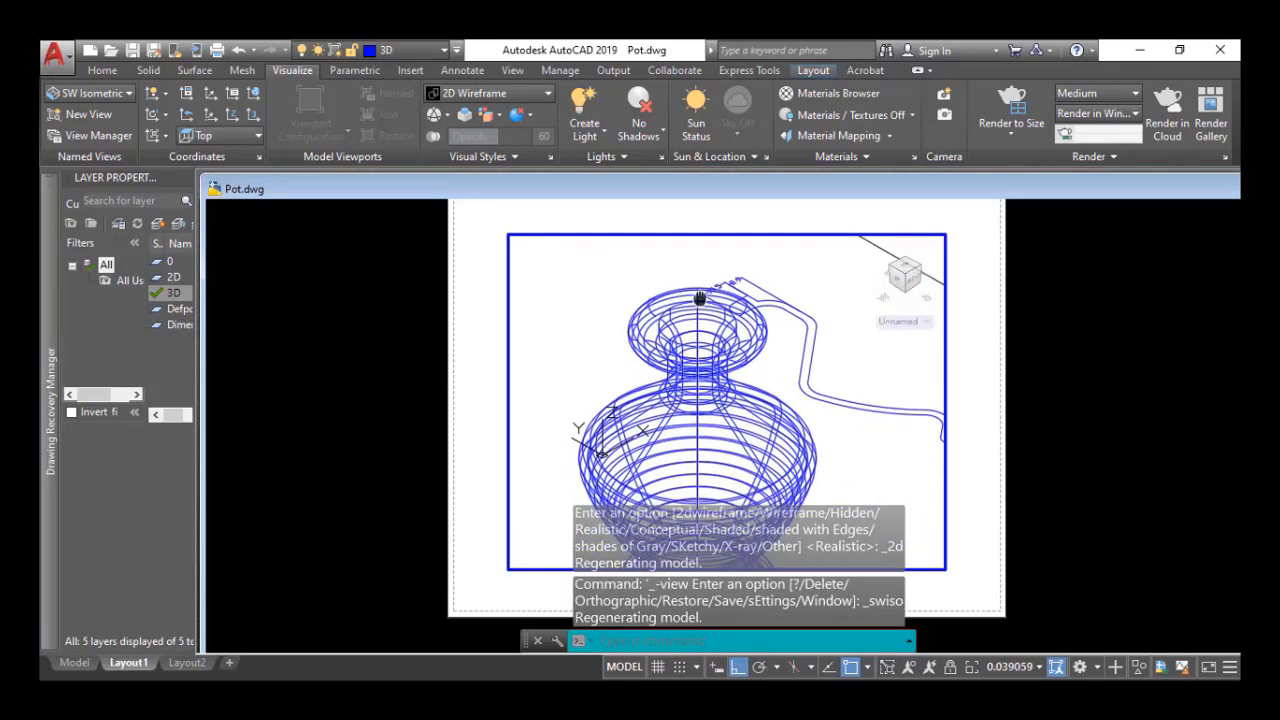
middle_drag(690, 358, 704, 320)
scroll(705, 324, down, 1)
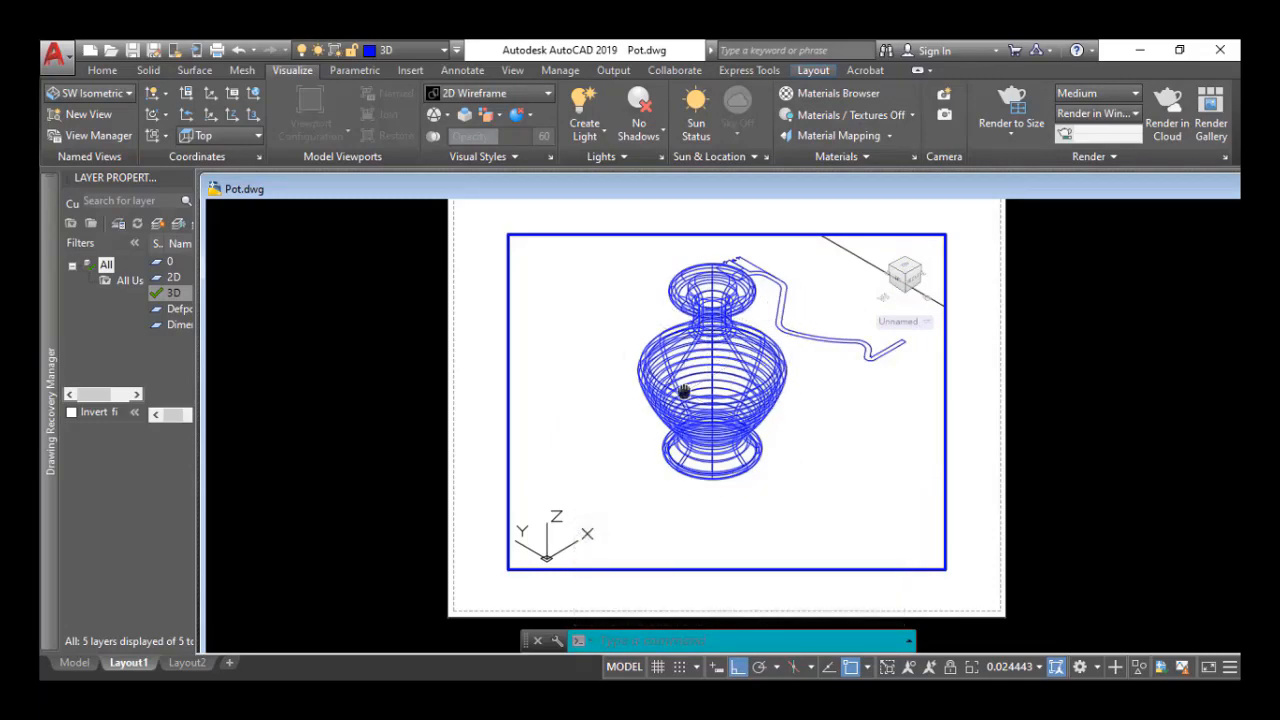
middle_drag(692, 378, 690, 396)
scroll(690, 395, up, 2)
scroll(690, 395, down, 2)
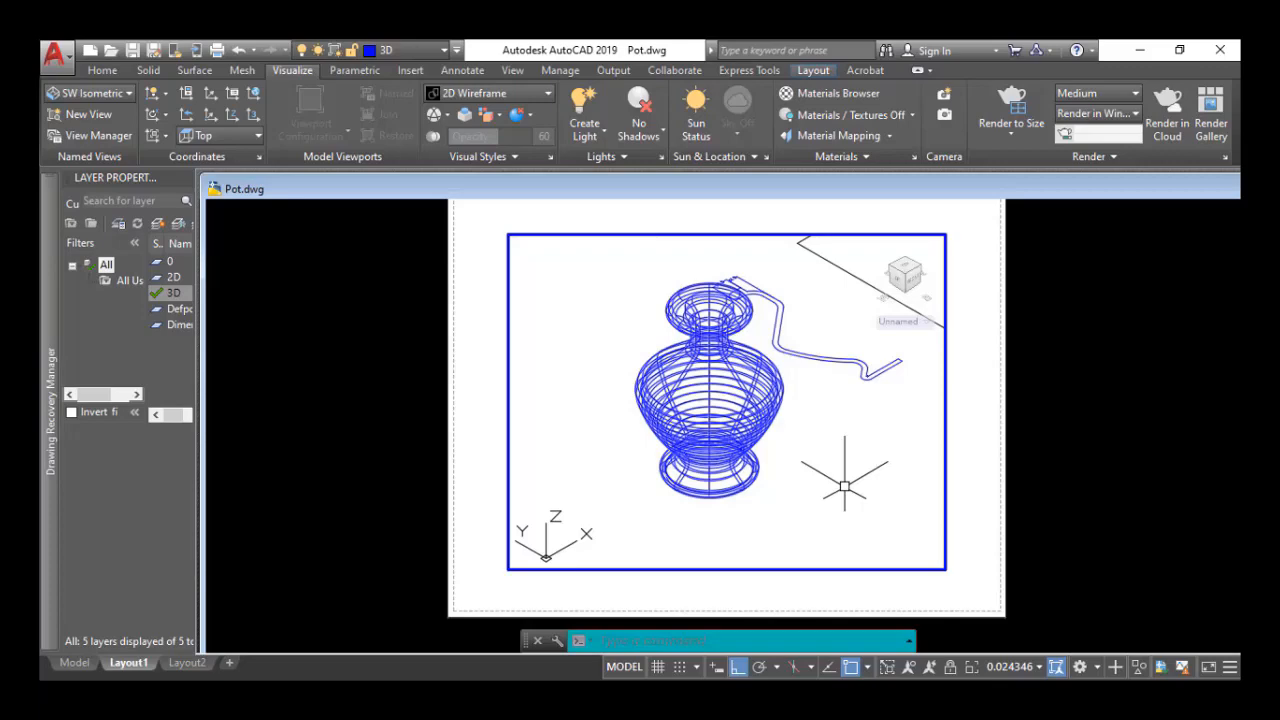
Run the PS (PSPACE) command to leave the viewport and work in paper space, with the whole vase in frame.
scroll(997, 560, up, 2)
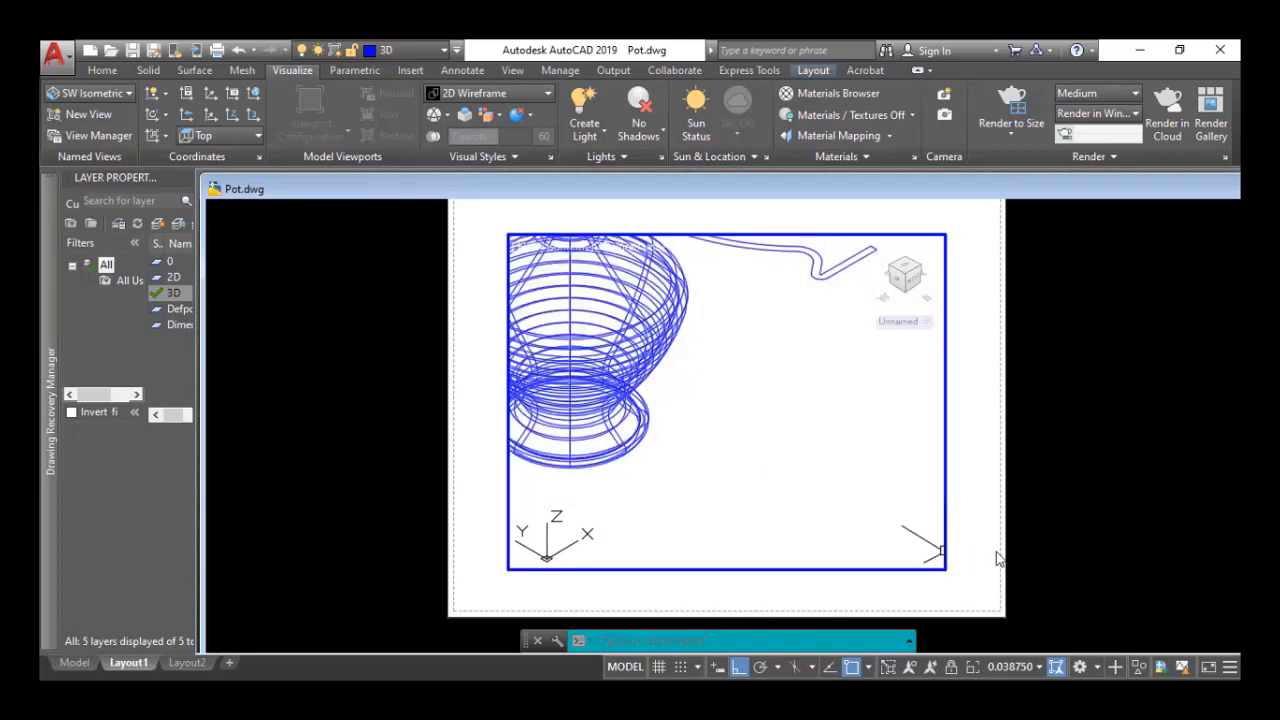
scroll(997, 560, down, 2)
scroll(990, 560, up, 4)
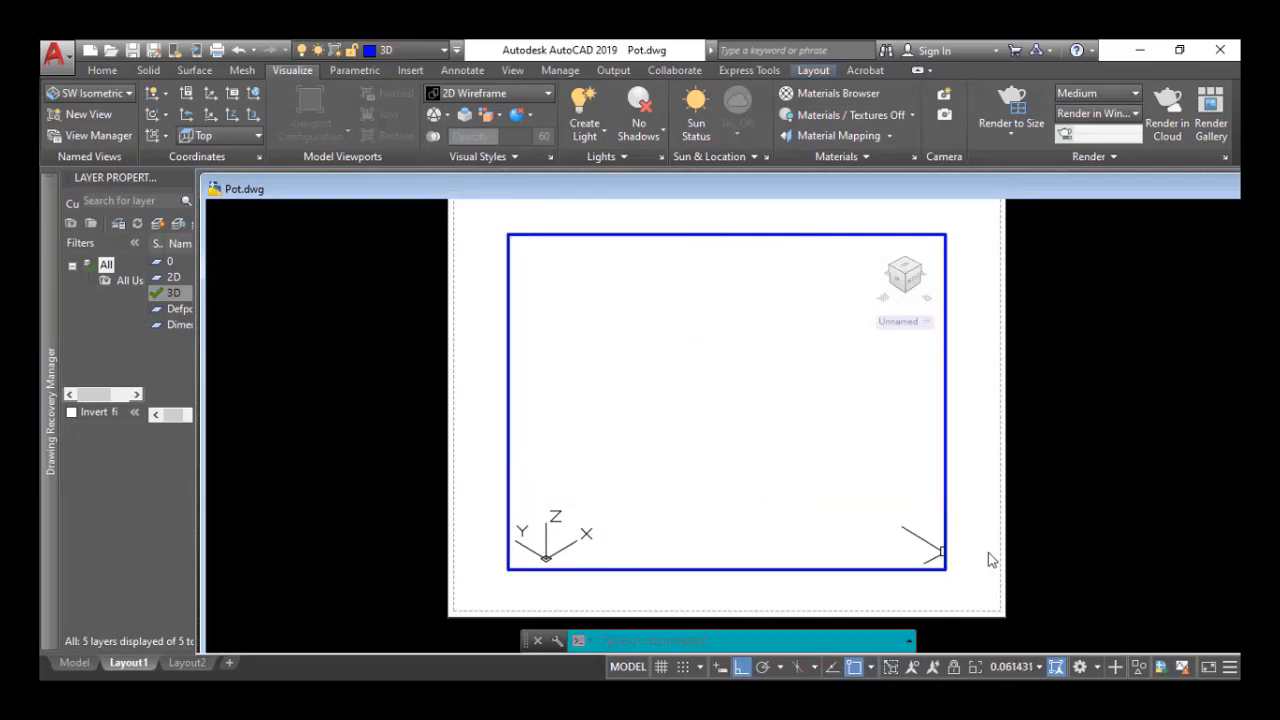
scroll(998, 561, down, 2)
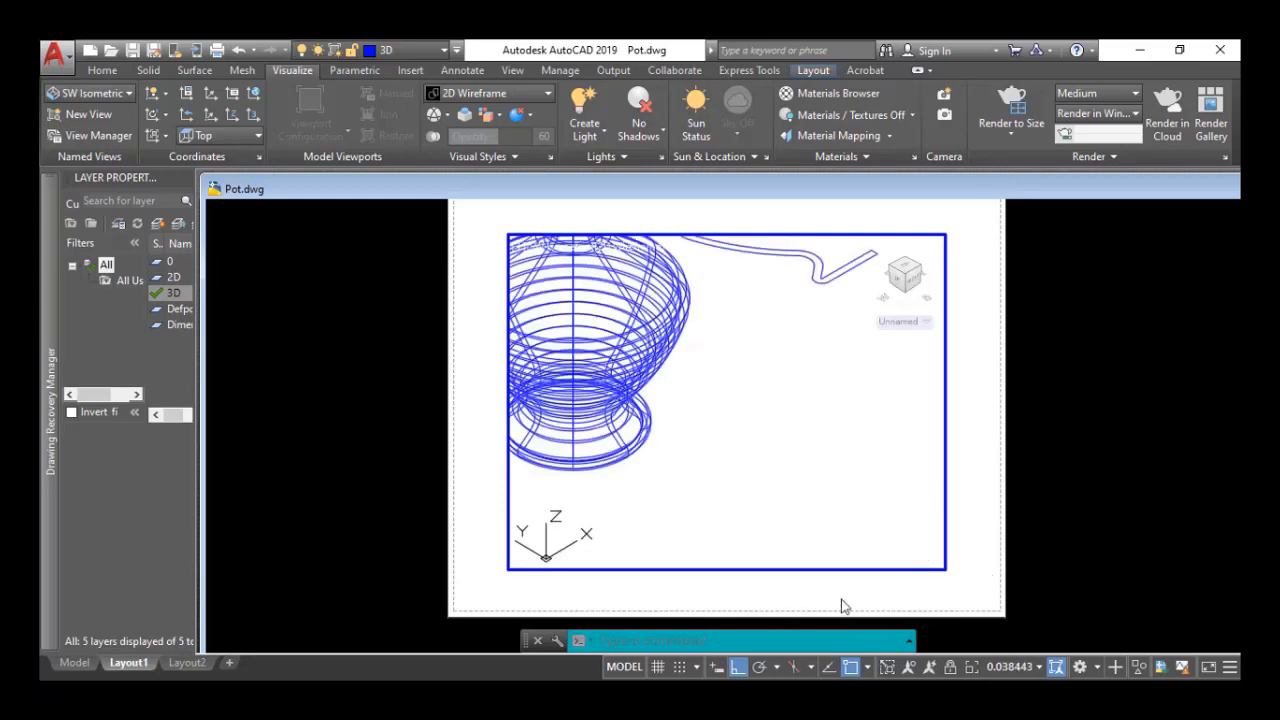
scroll(980, 560, down, 2)
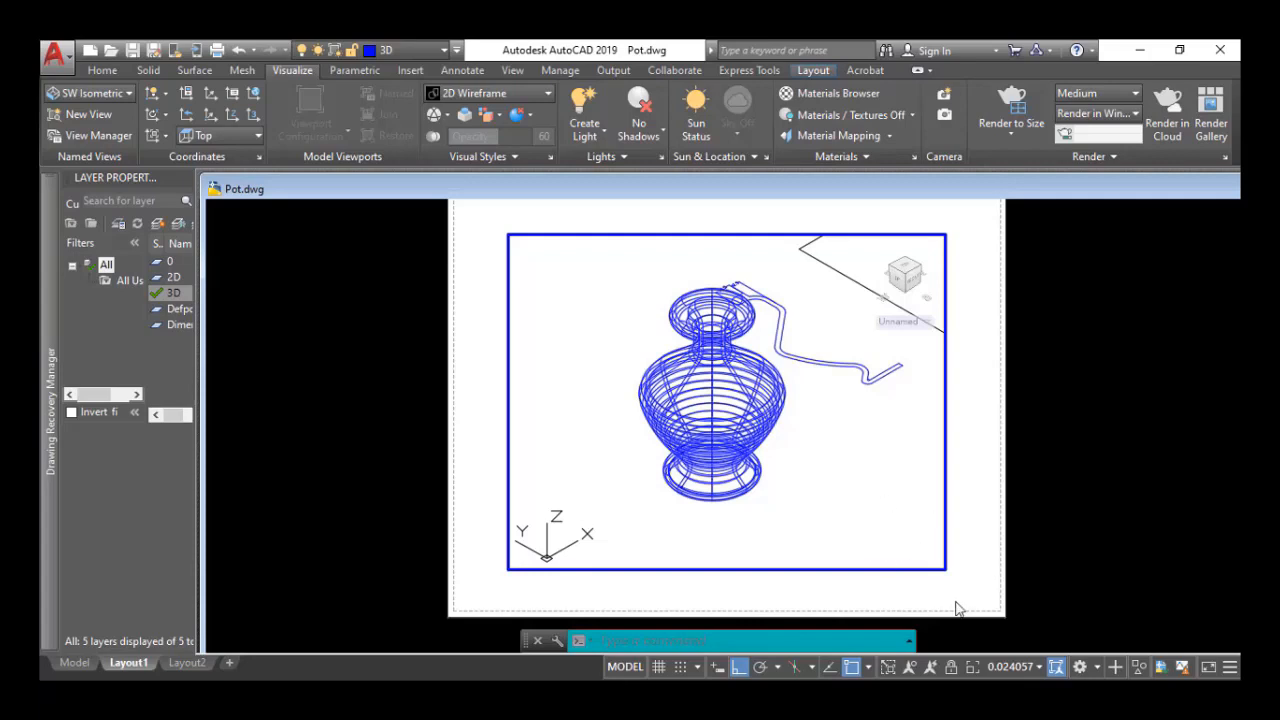
text(p)
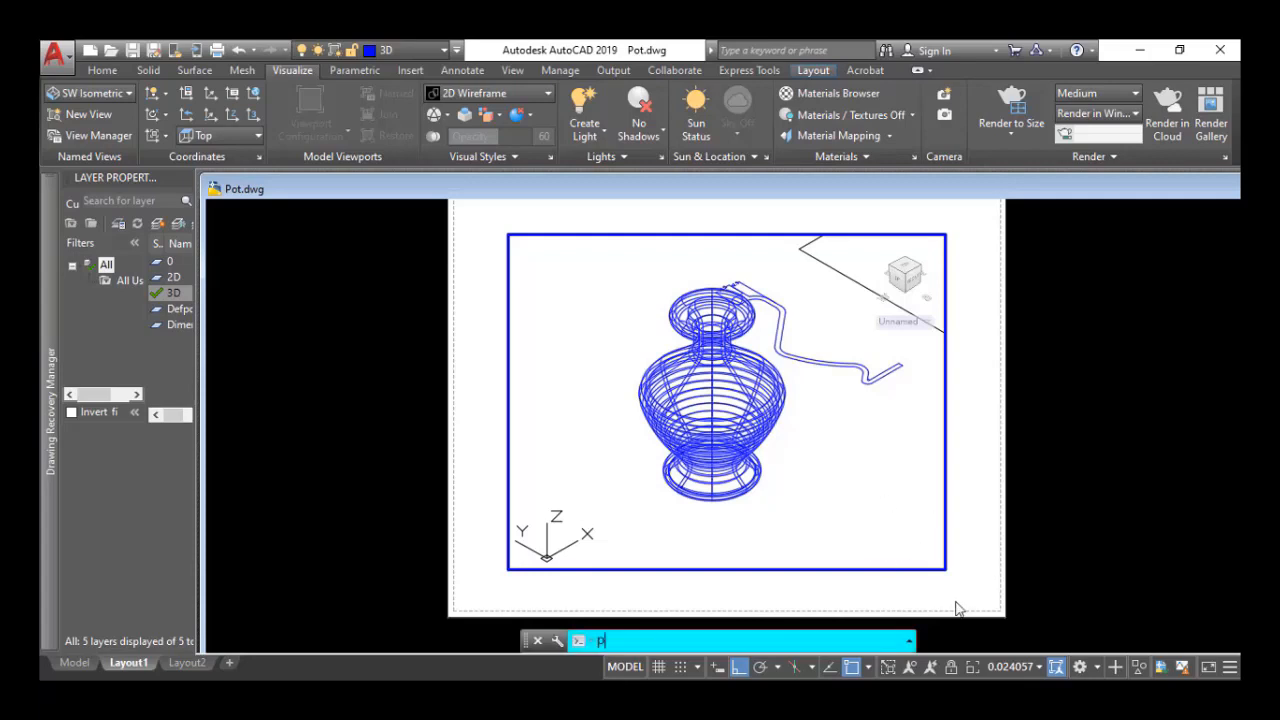
text(s)
key(Return)
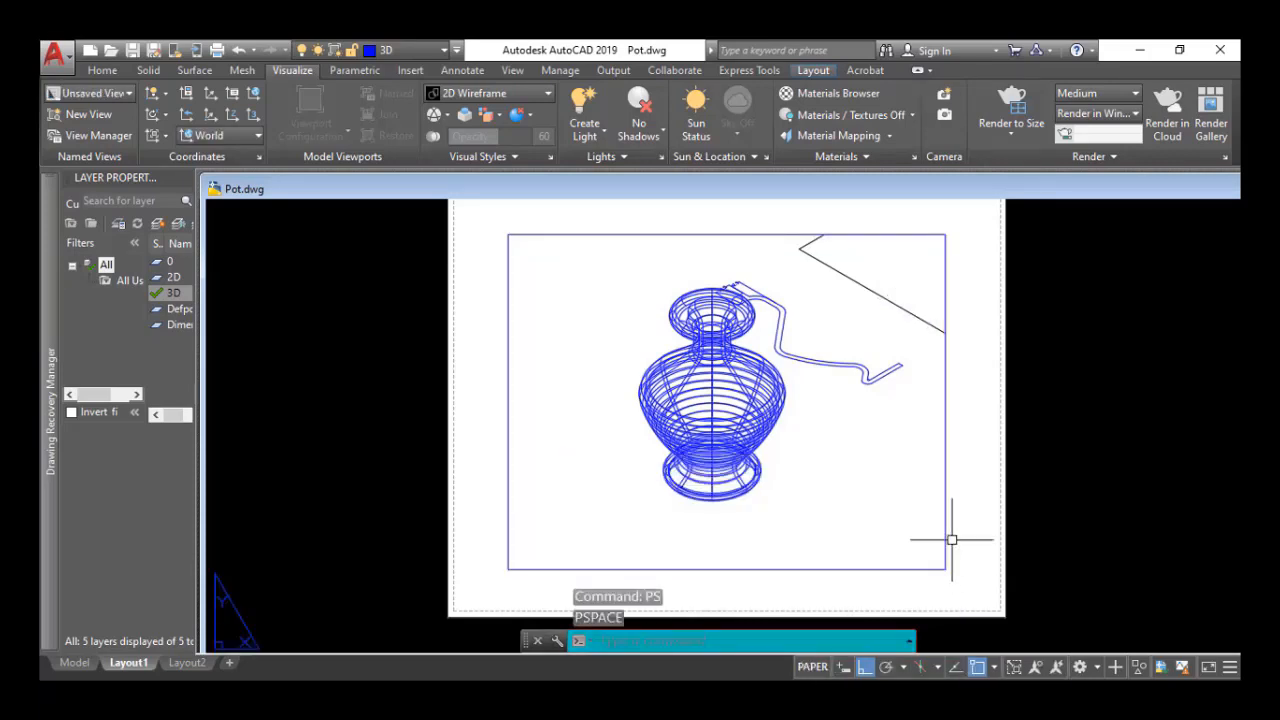
Examine the Layout1 sheet and its viewport in paper space at different magnifications.
middle_drag(955, 532, 976, 487)
scroll(971, 509, up, 4)
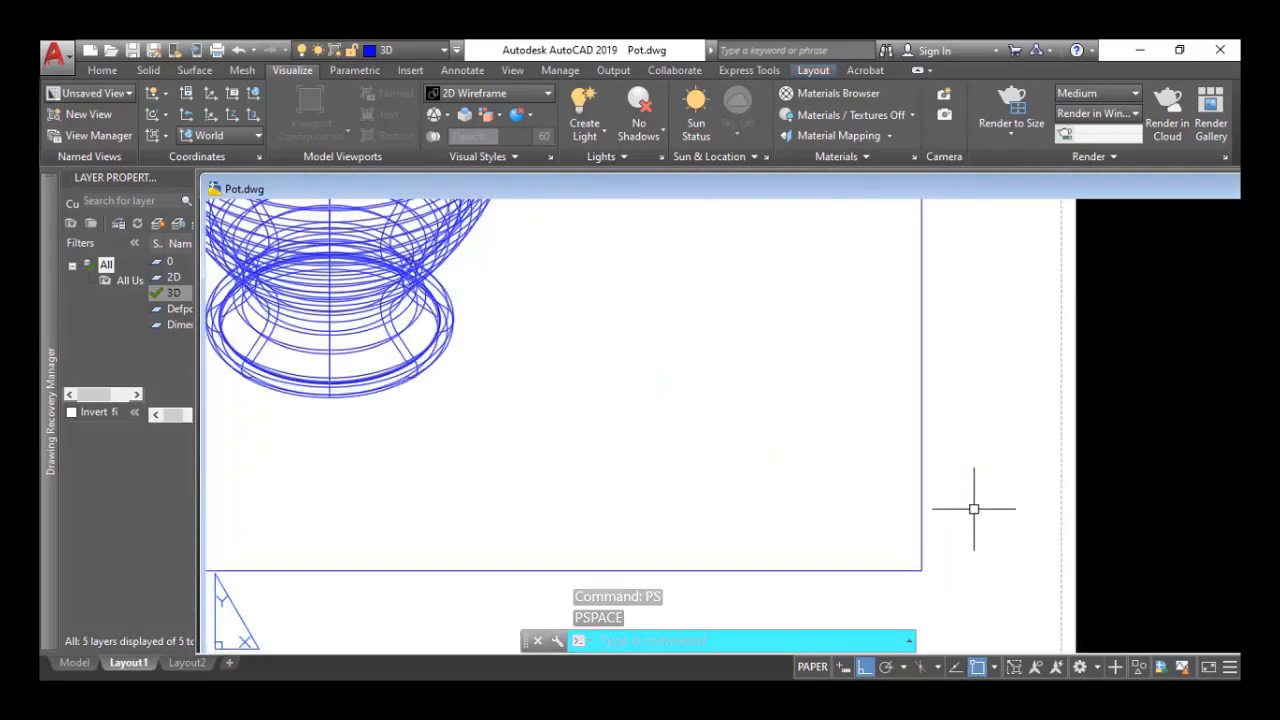
scroll(971, 509, down, 5)
scroll(971, 509, up, 2)
scroll(763, 399, up, 3)
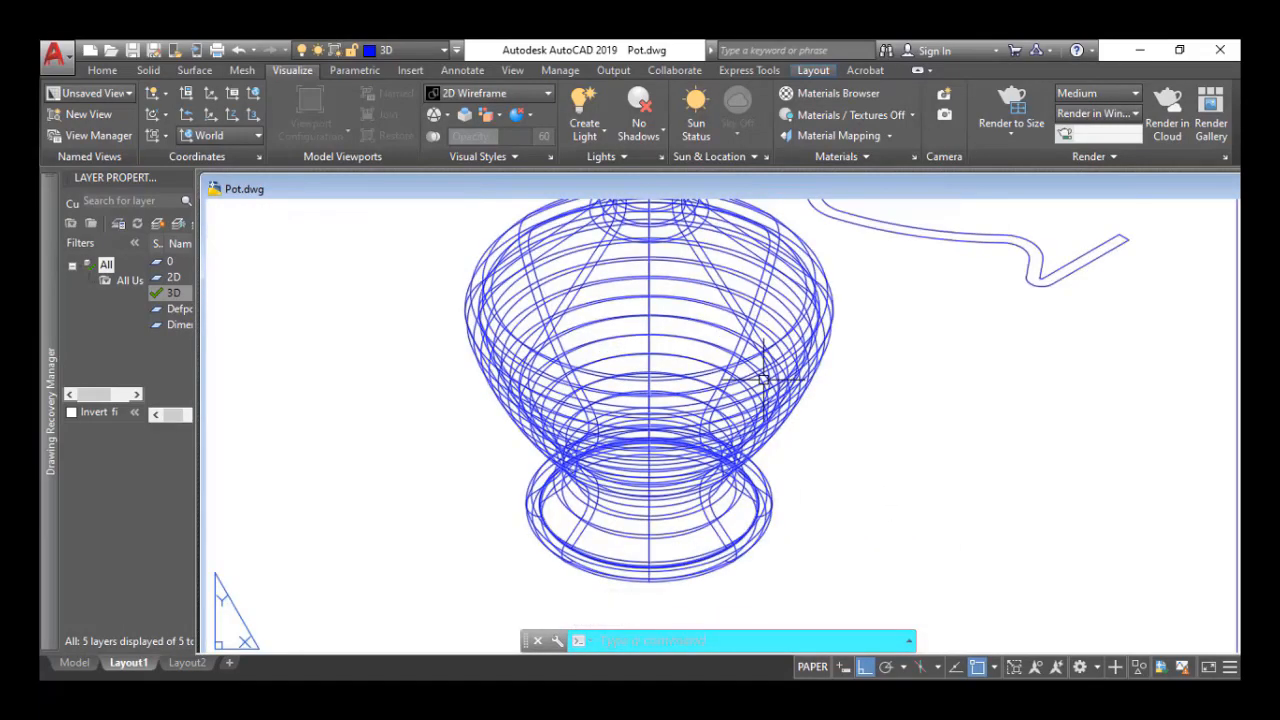
scroll(762, 390, down, 5)
middle_drag(763, 380, 754, 416)
scroll(754, 400, up, 3)
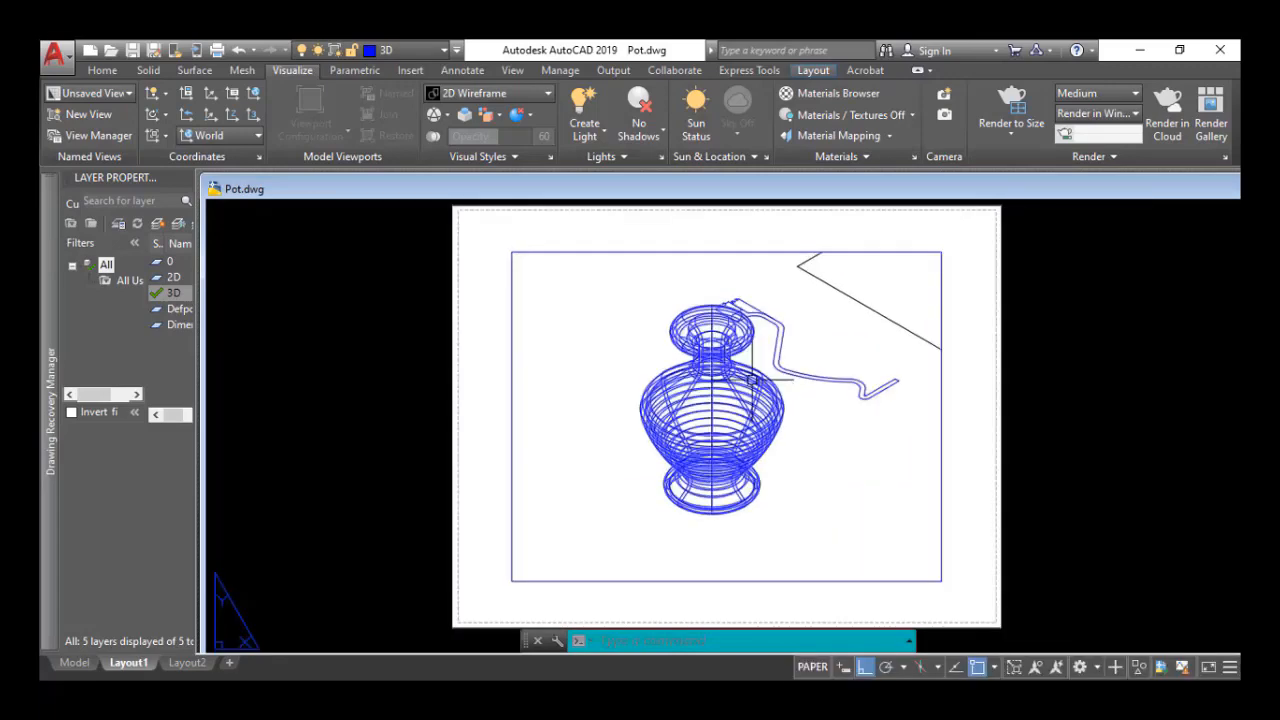
scroll(752, 346, up, 3)
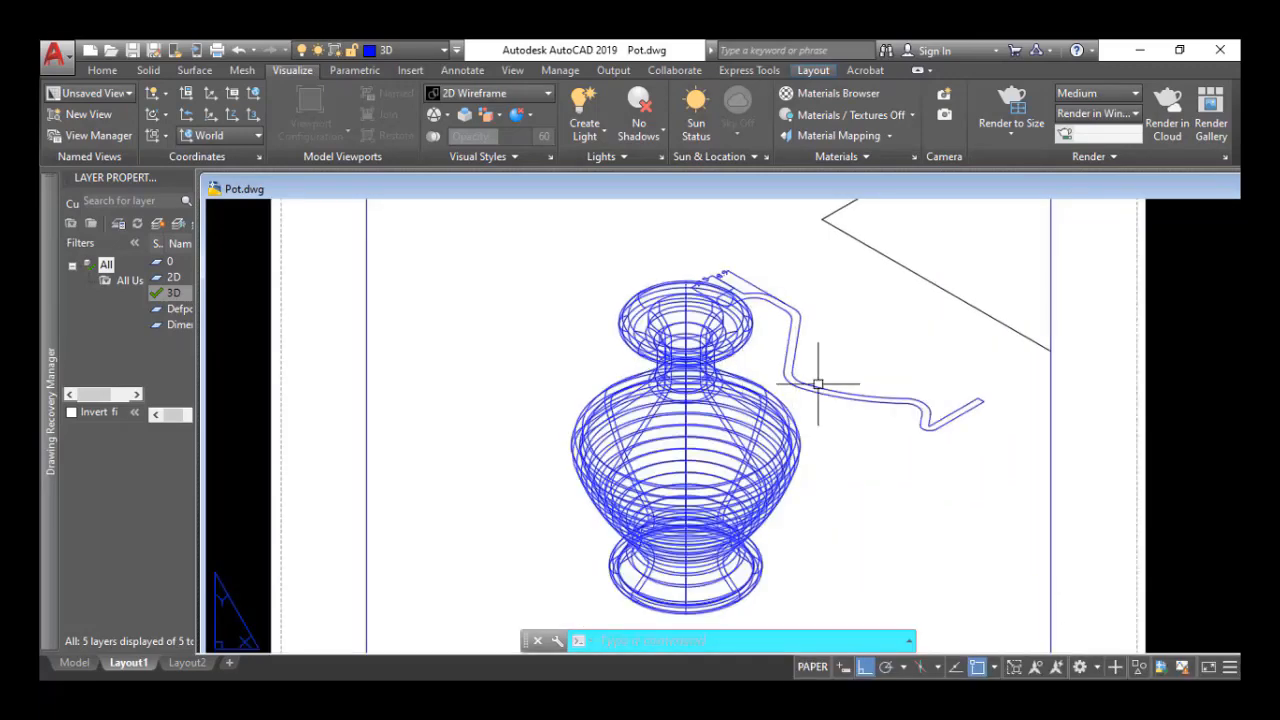
scroll(826, 382, down, 3)
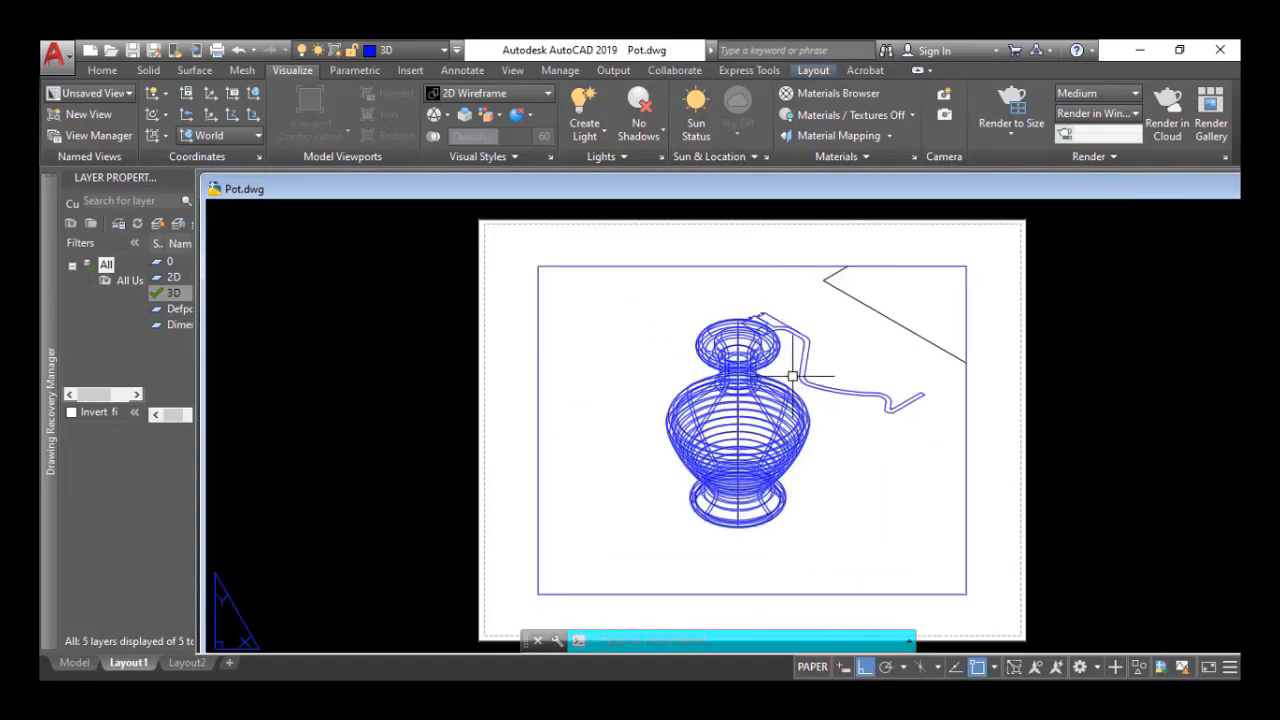
middle_drag(824, 401, 669, 346)
scroll(833, 418, up, 2)
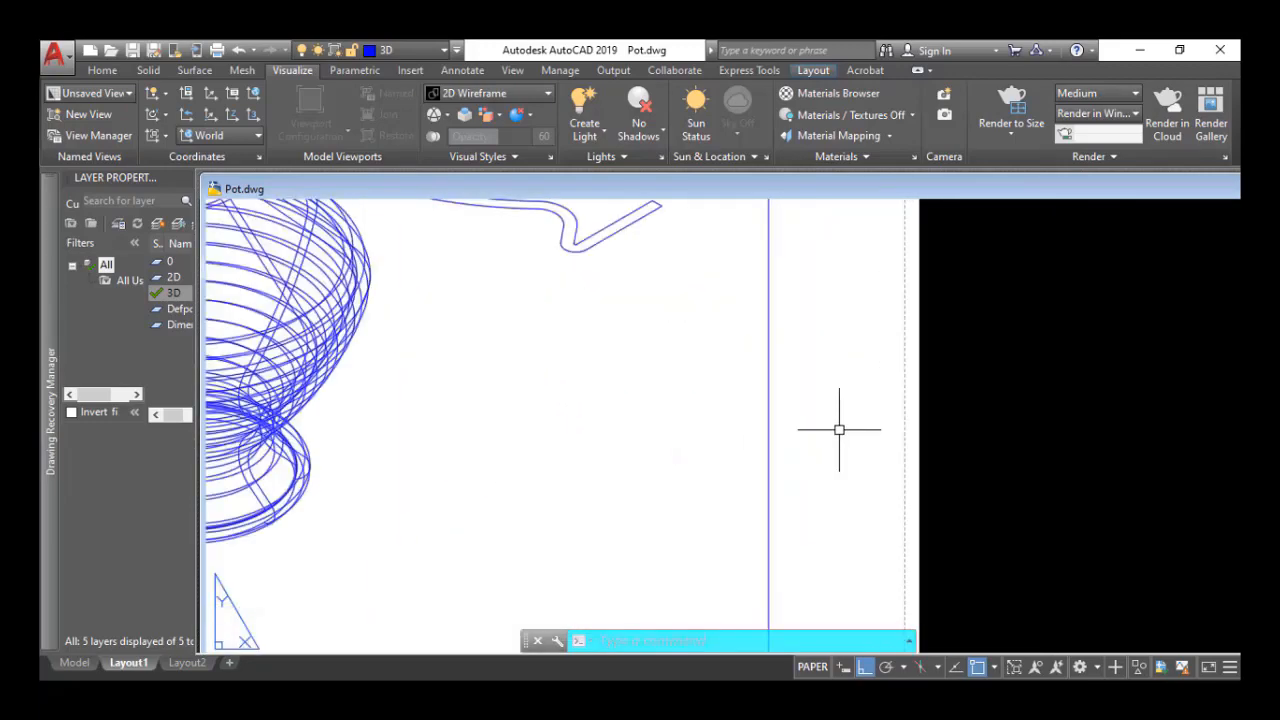
scroll(839, 429, down, 1)
scroll(837, 432, down, 4)
scroll(798, 434, up, 2)
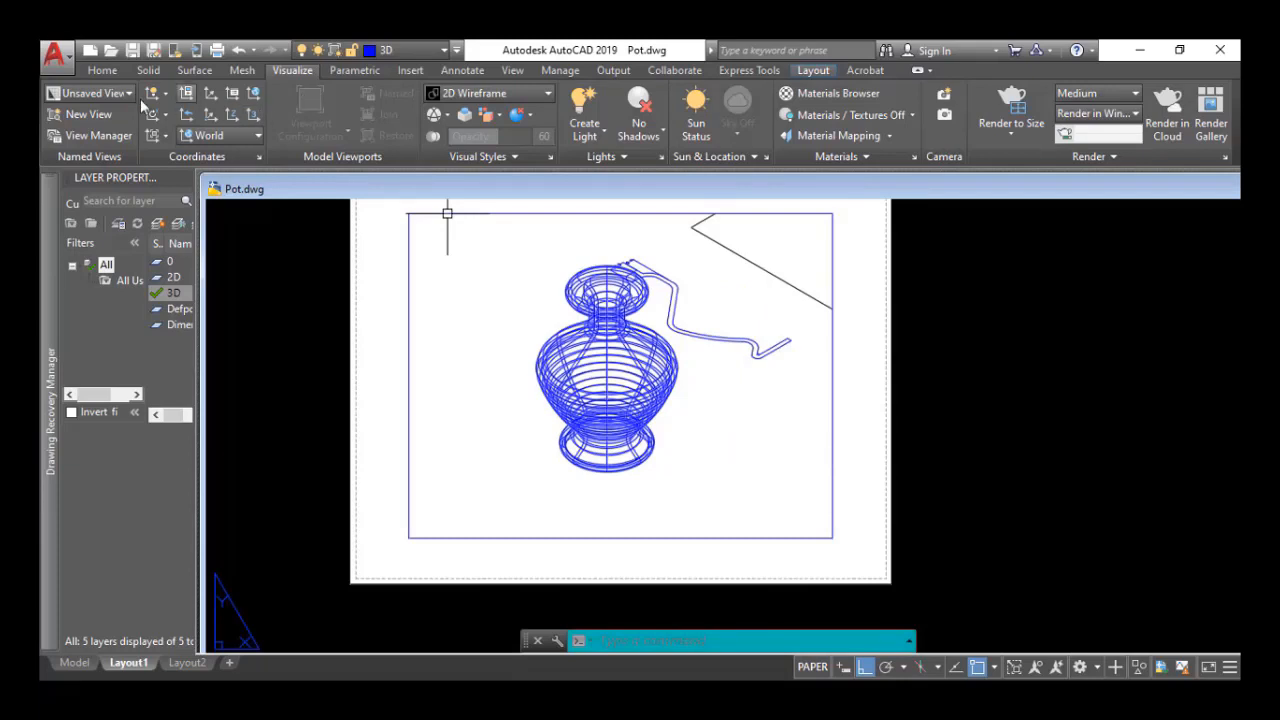
click(114, 70)
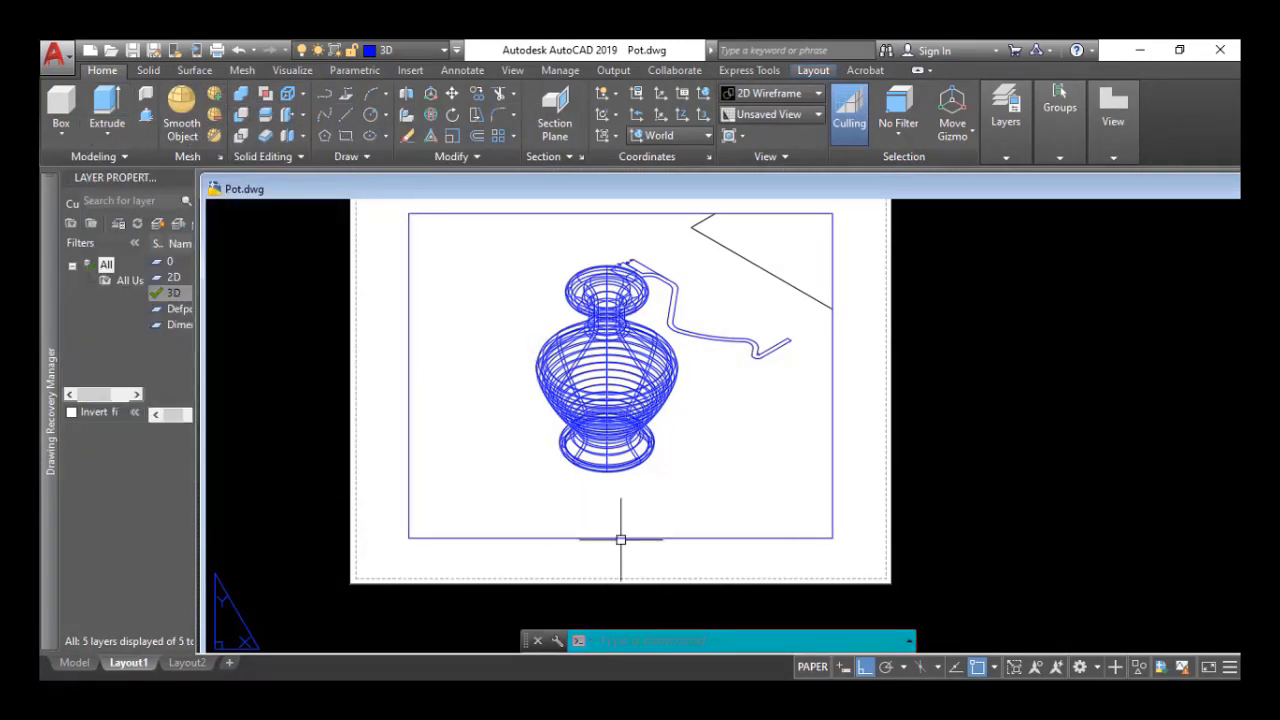
Draw three connected lines in paper space, running below the viewport, up beyond its right edge, and back to the centre of the vase's base.
text(l)
key(Return)
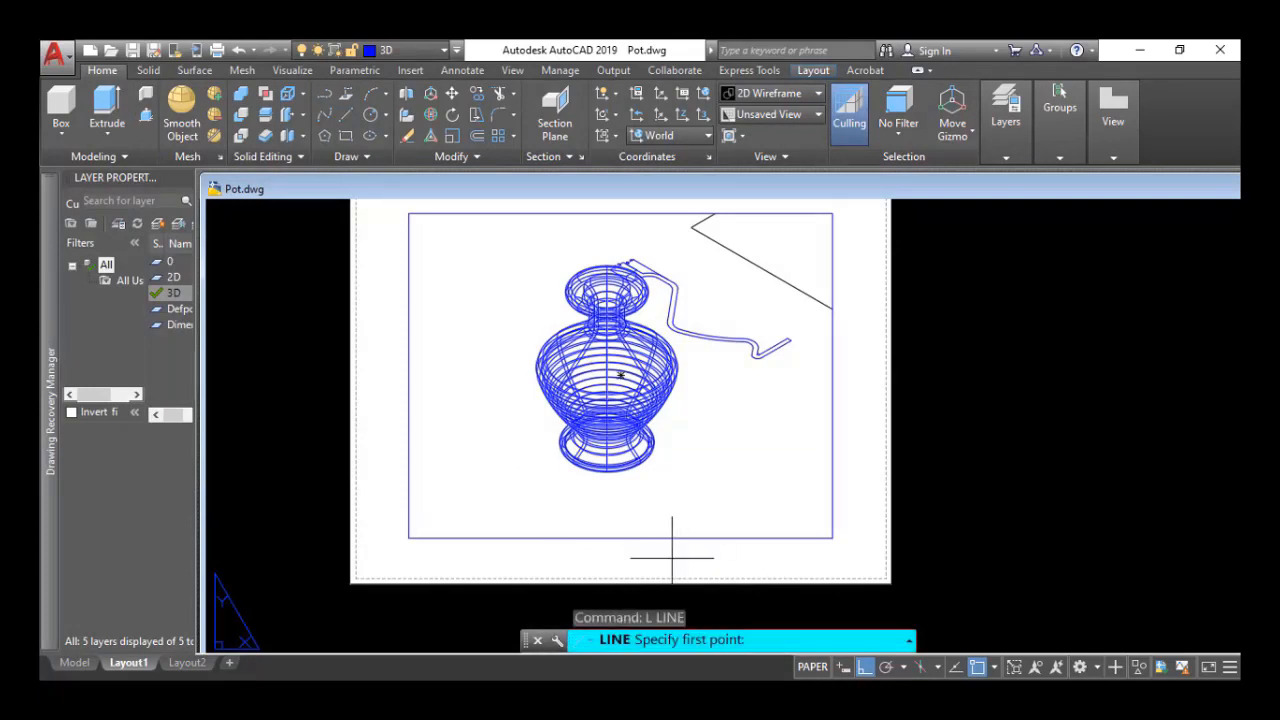
click(672, 561)
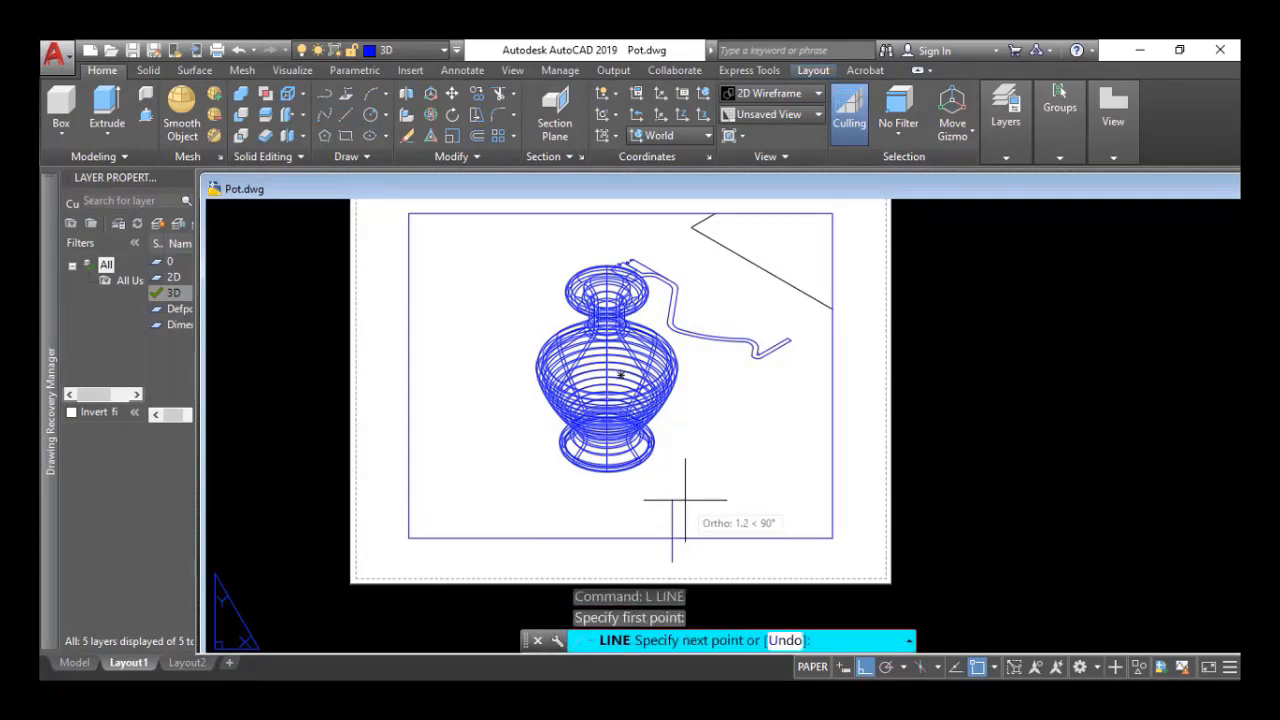
click(876, 561)
click(871, 455)
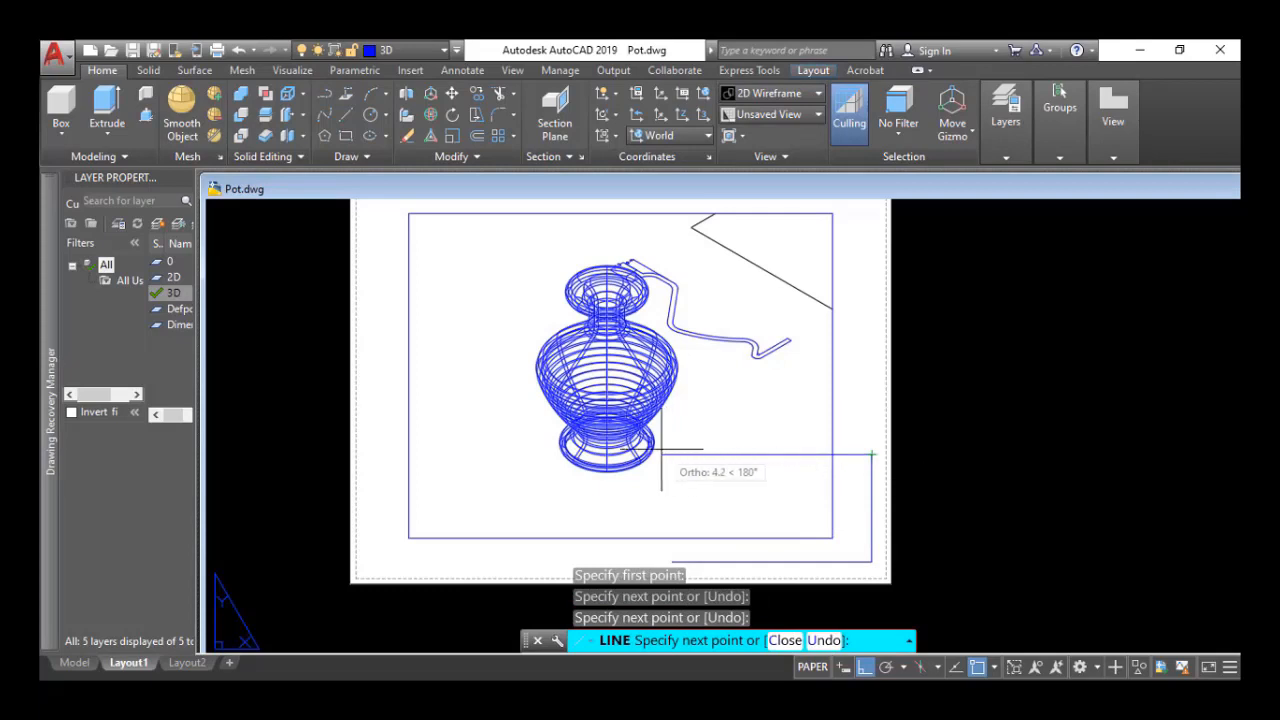
click(606, 442)
key(Escape)
Erase the trial paper-space lines from around the viewport on the Layout1 sheet.
click(733, 448)
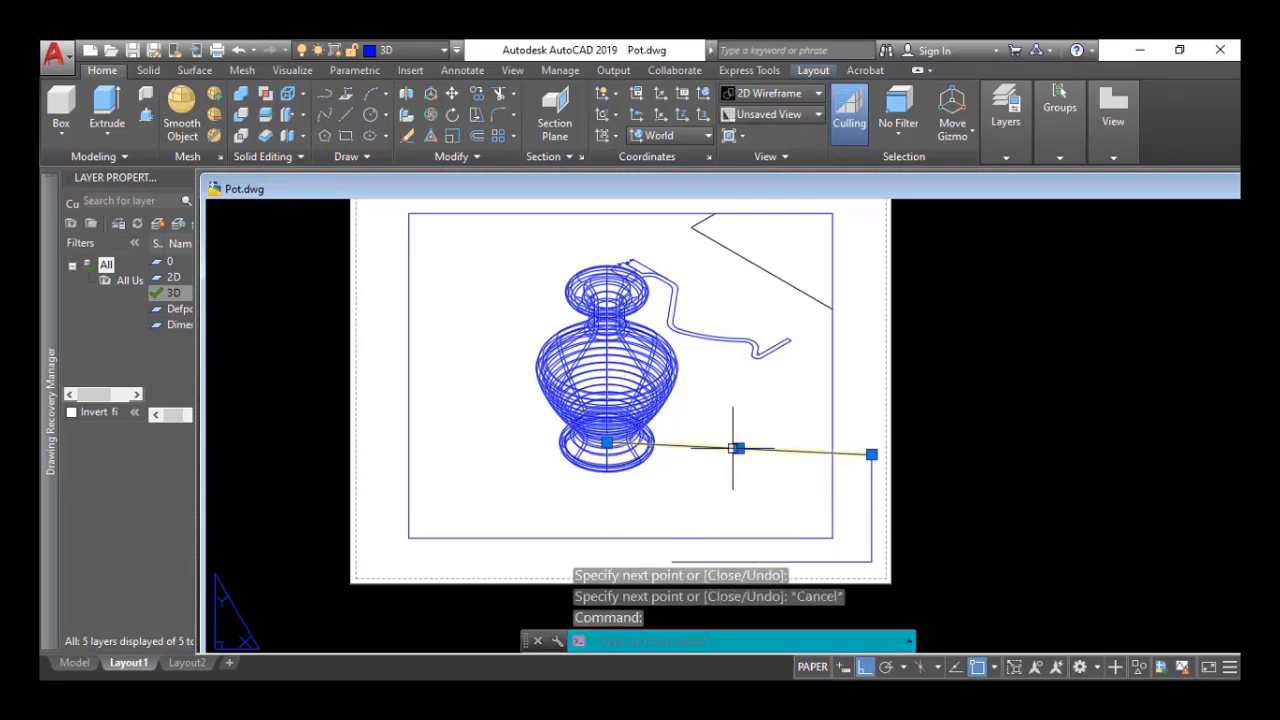
key(Delete)
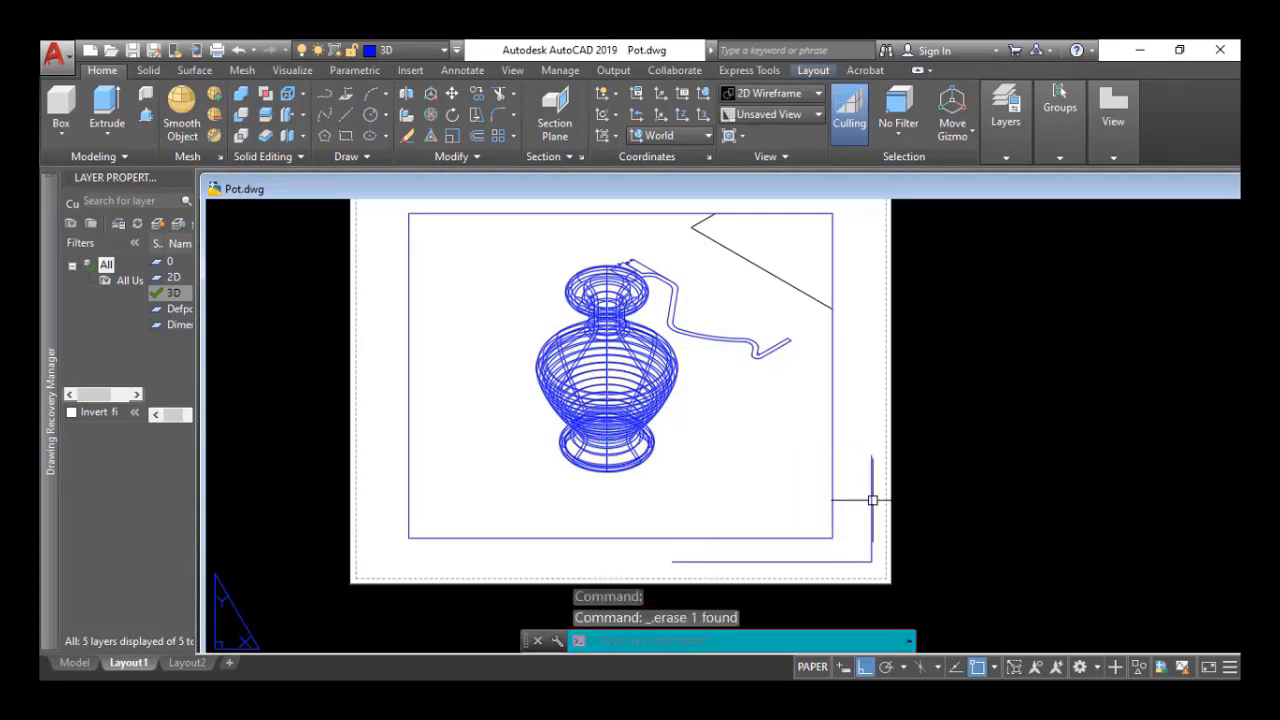
click(857, 558)
key(Delete)
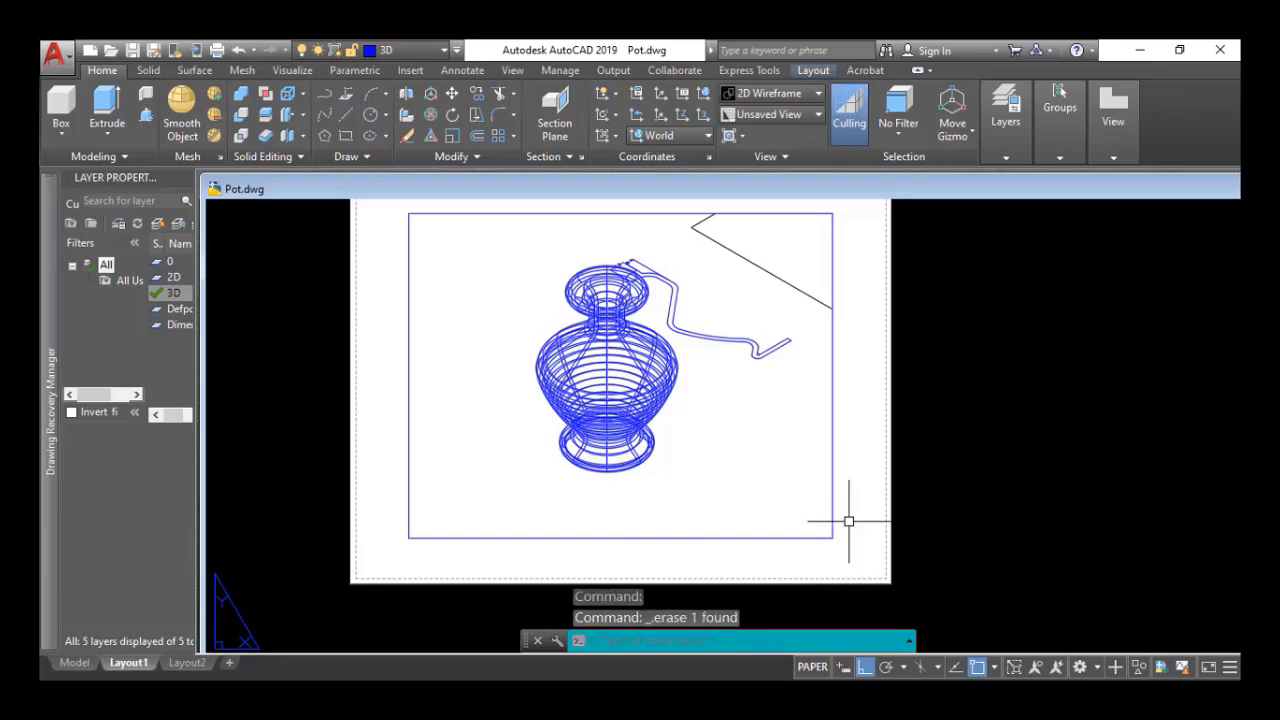